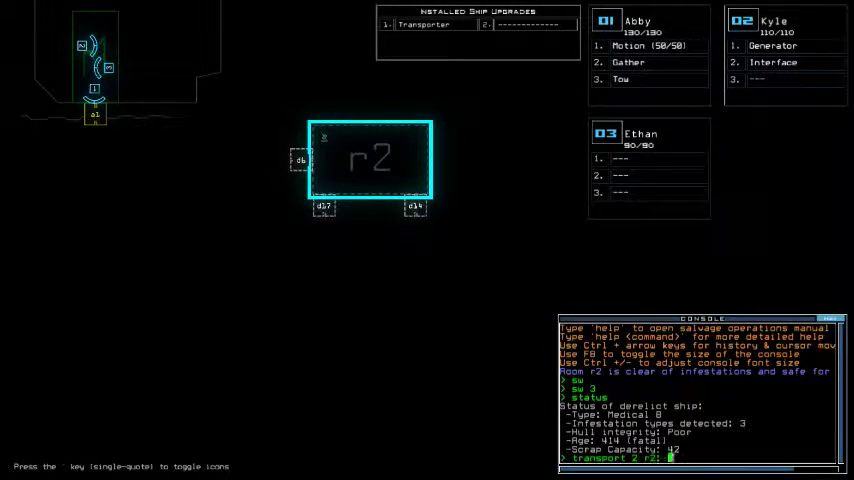
text(go)
- Send drone 2 into room r2 and switch on the generator
key(Return)
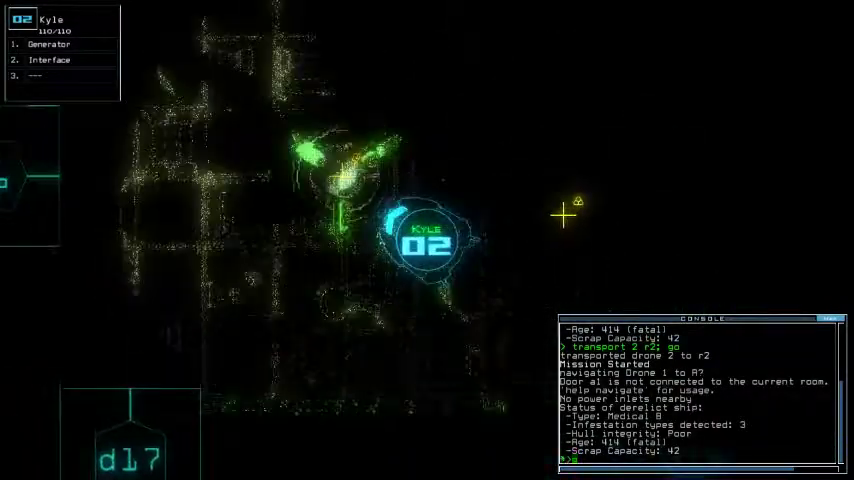
text(gen)
key(Return)
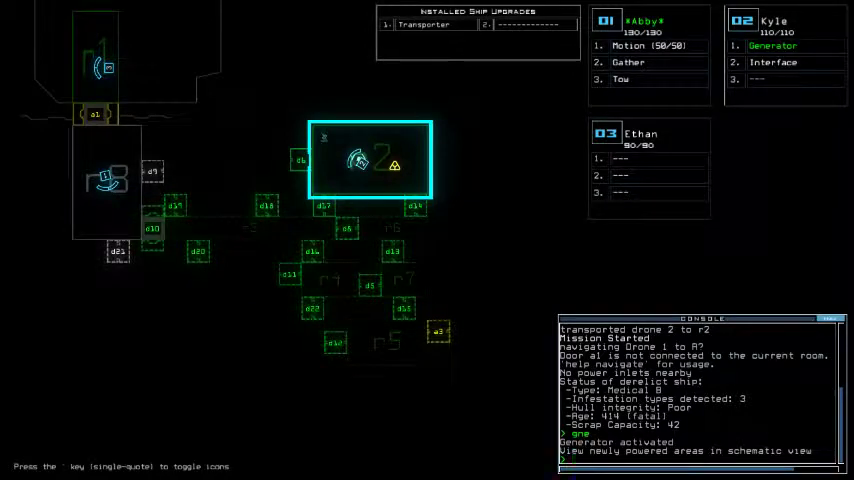
key(Tab)
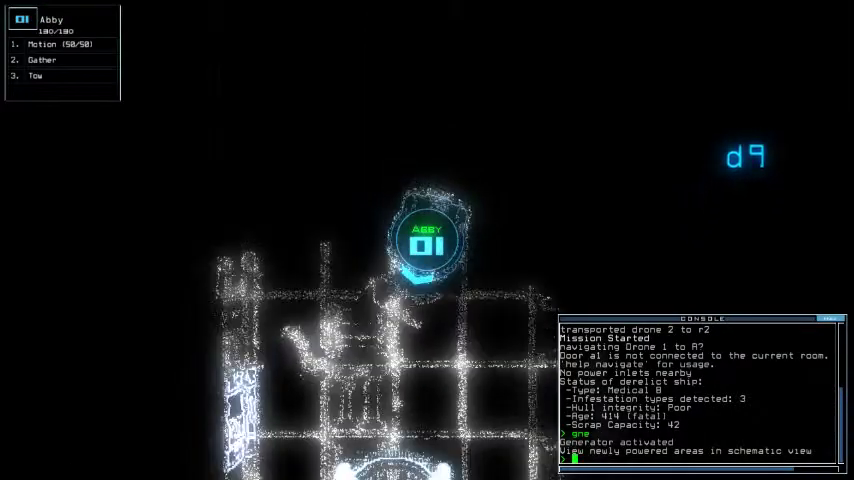
- Drive Abby along the corridor and gather there, finding scrap but no fuel
key(Up)
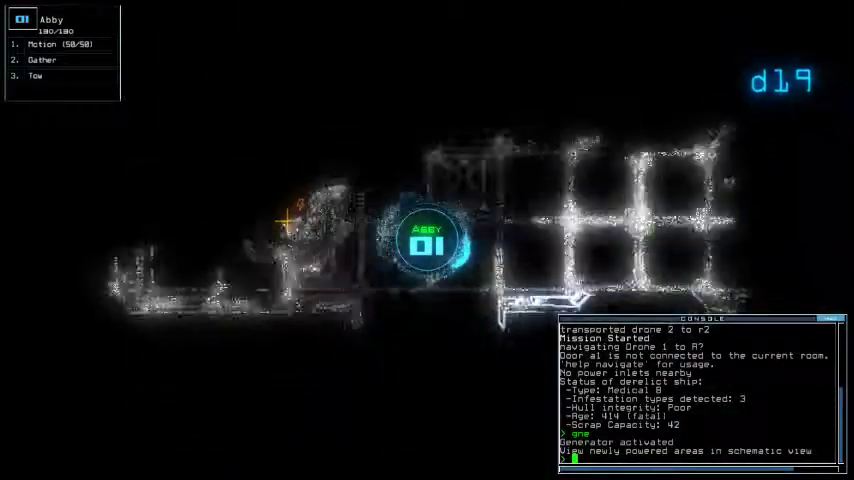
key(Left)
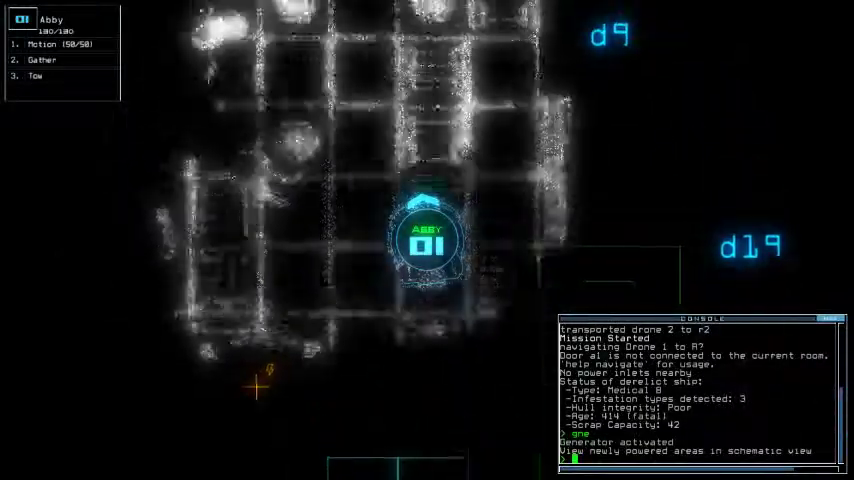
key(Down)
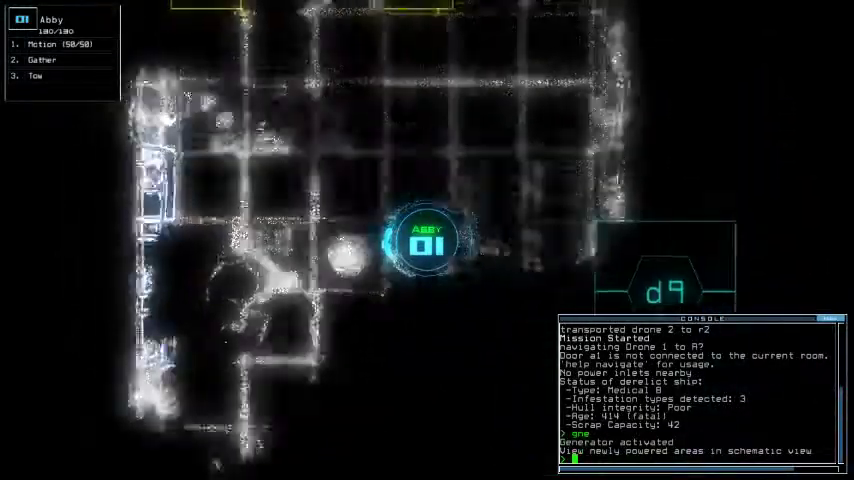
key(Right)
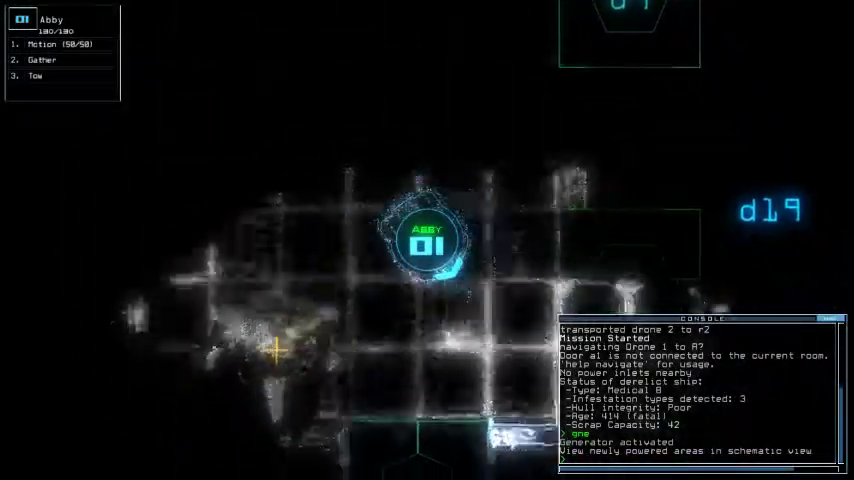
key(Right)
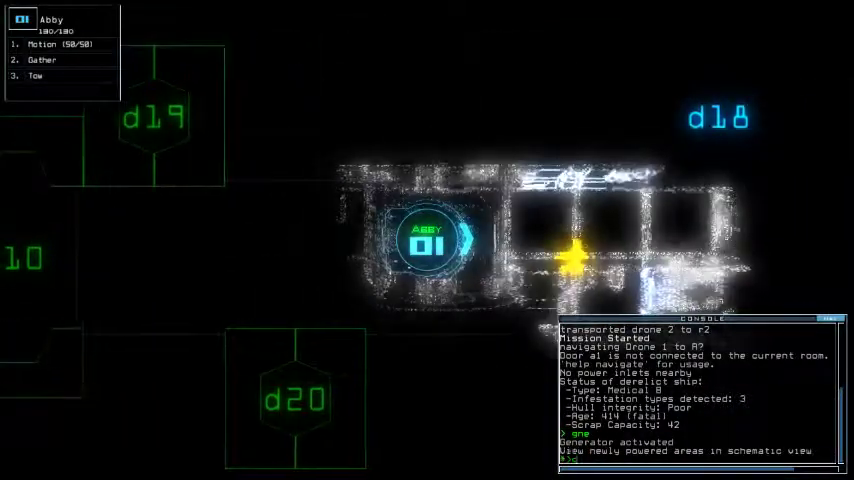
text(g)
key(Return)
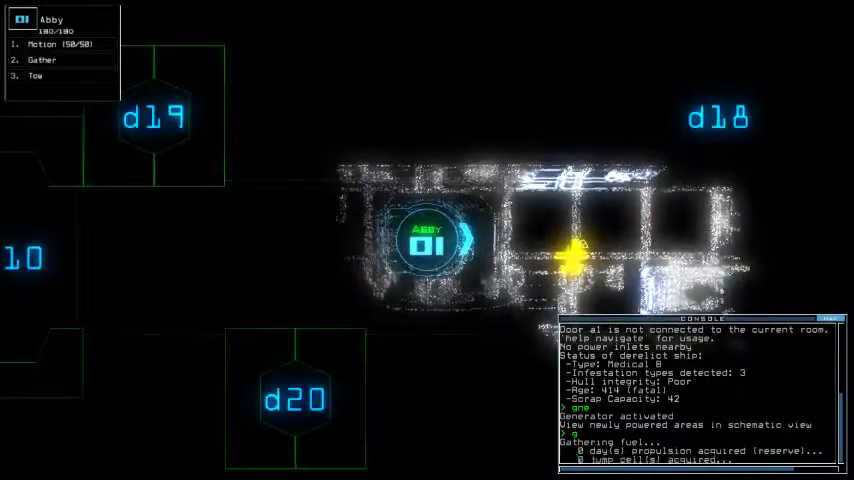
text(g)
key(Return)
text(d17)
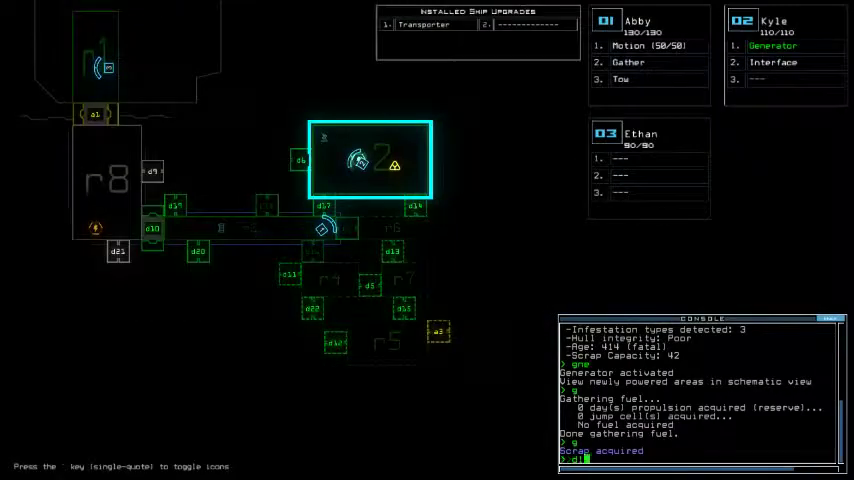
- Open door d17 and collect scrap with Abby near Kyle in r2
key(Return)
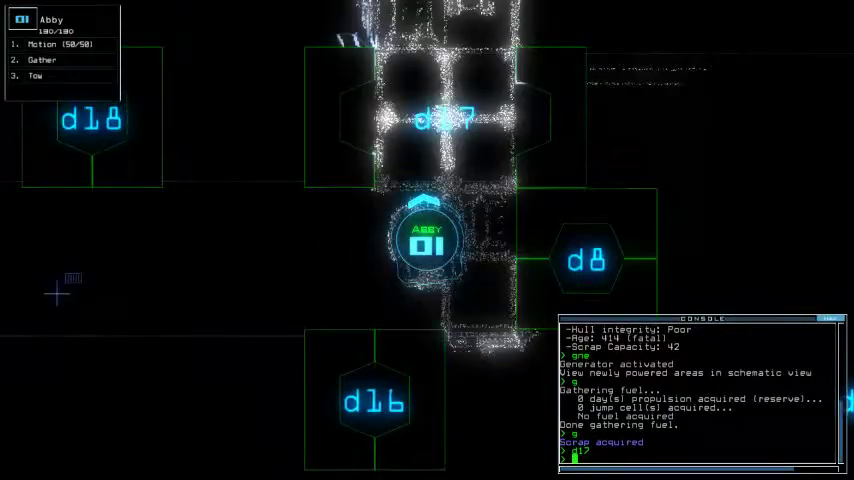
key(Right)
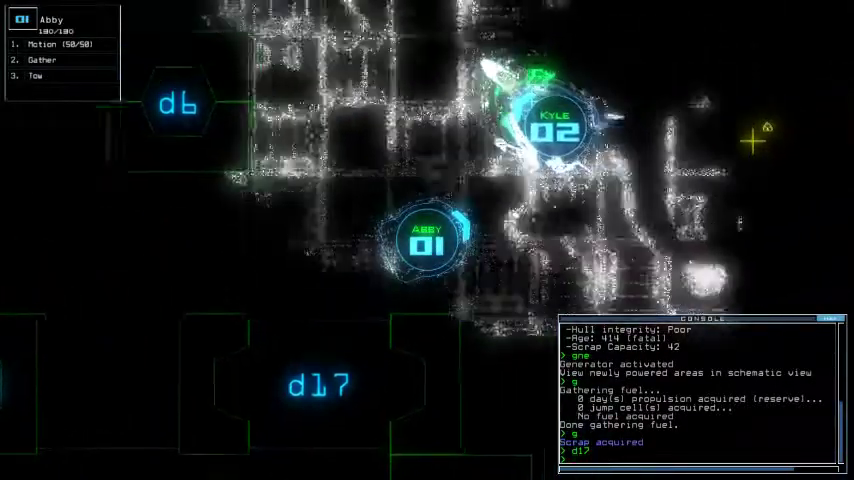
text(g)
key(Return)
text(c6)
- Close the nearby doors, motion-scan r2 and r3, and open then close door d6
key(Return)
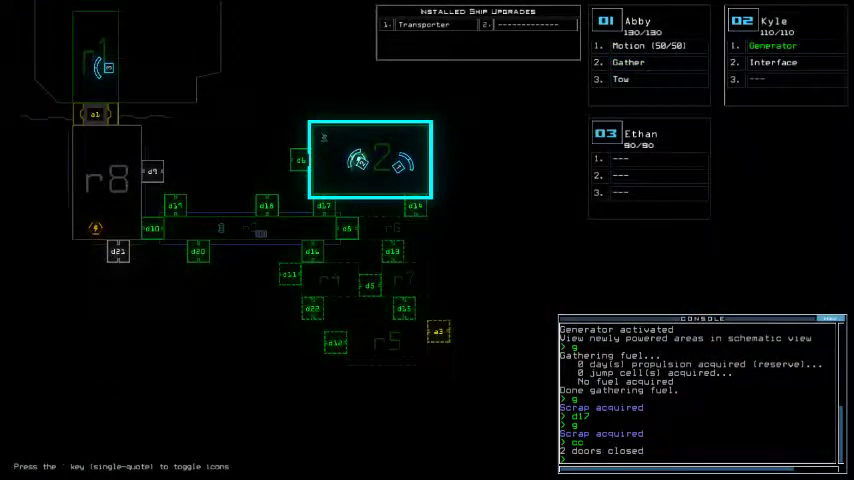
key(Return)
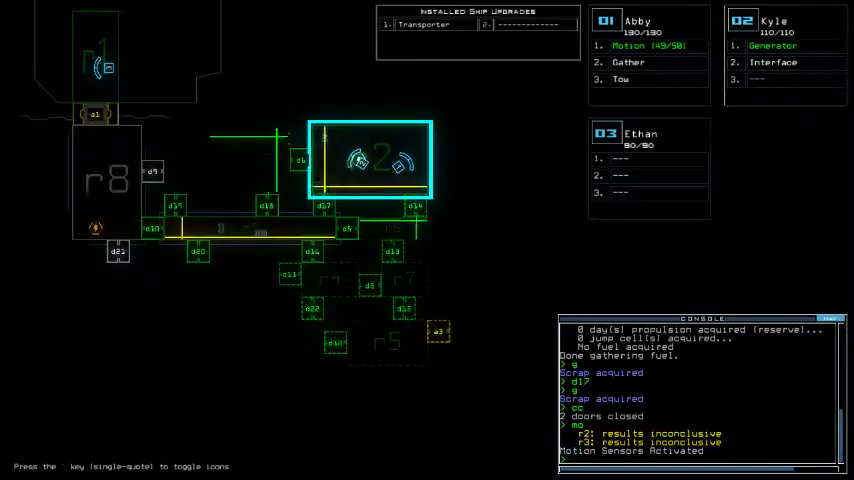
text(d6)
key(Return)
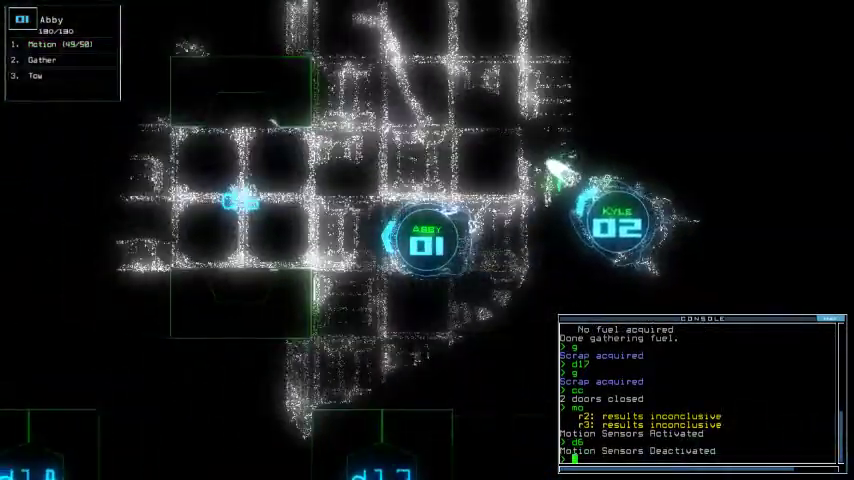
text(cc)
key(Return)
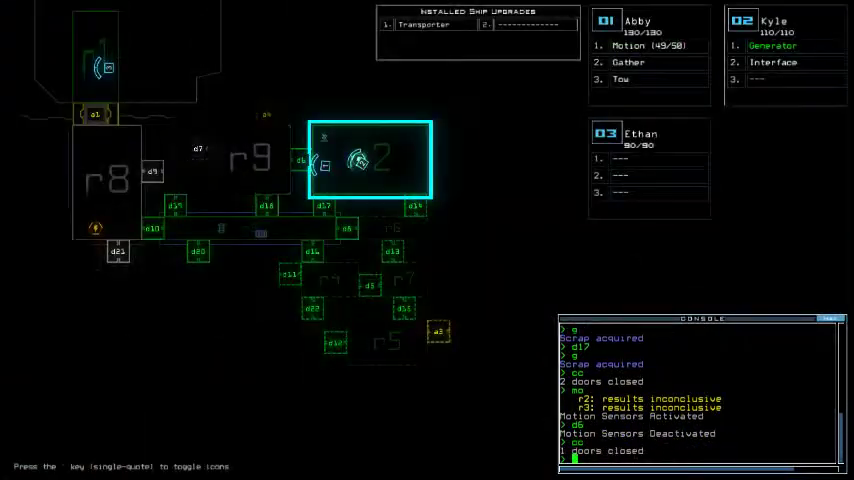
- Reopen d6, drive Abby through r9, then open d14 and gather scrap
key(Tab)
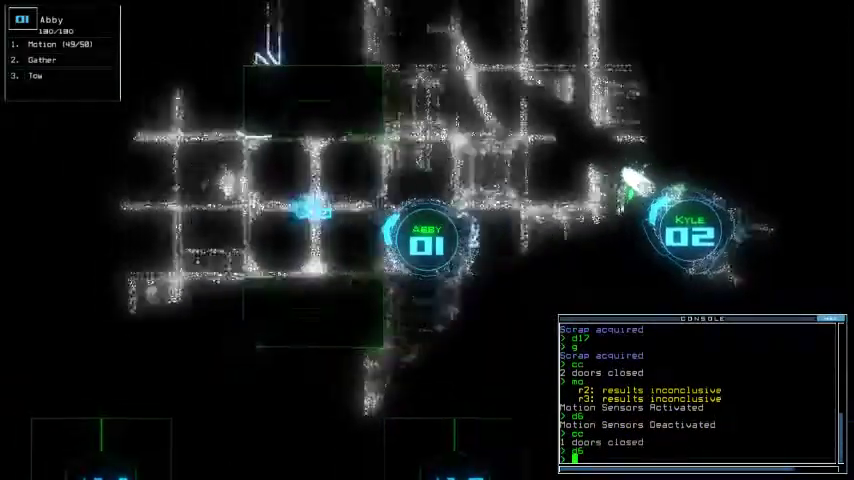
key(Return)
key(Left)
key(Right)
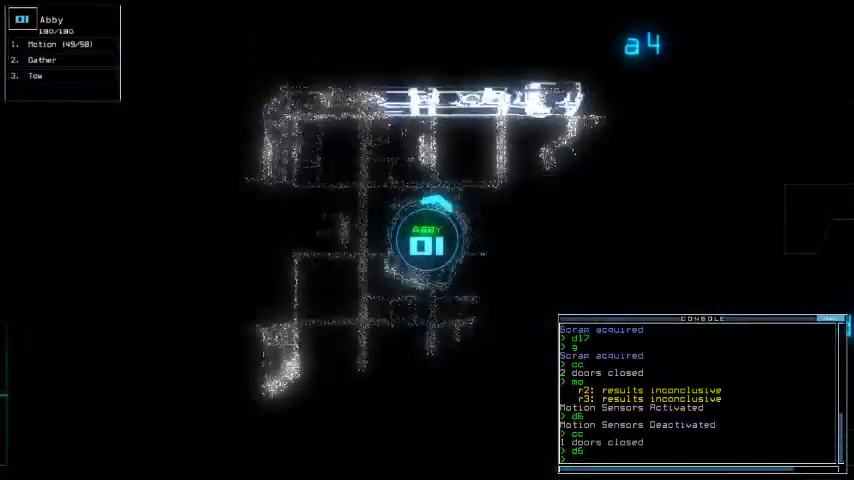
key(Right)
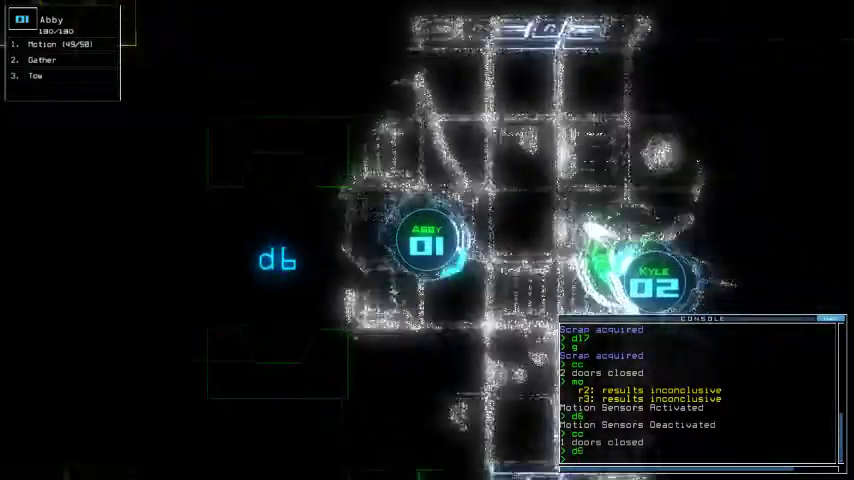
text(d6)
key(Return)
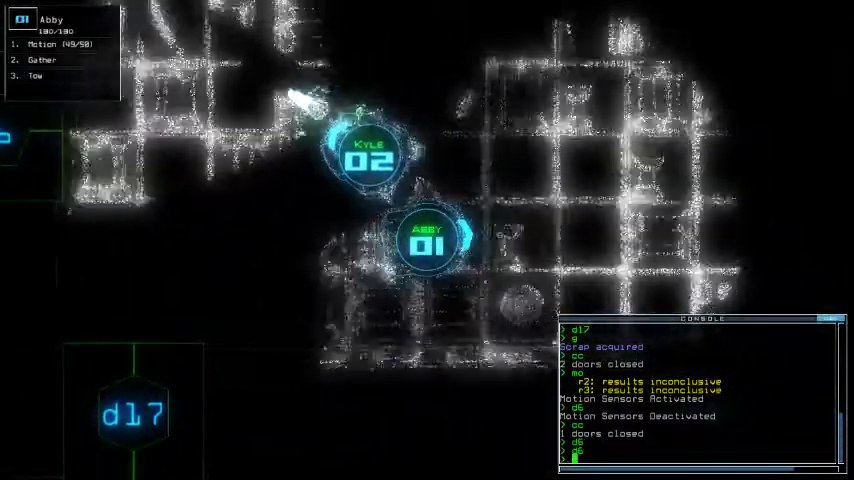
text(d14)
key(Return)
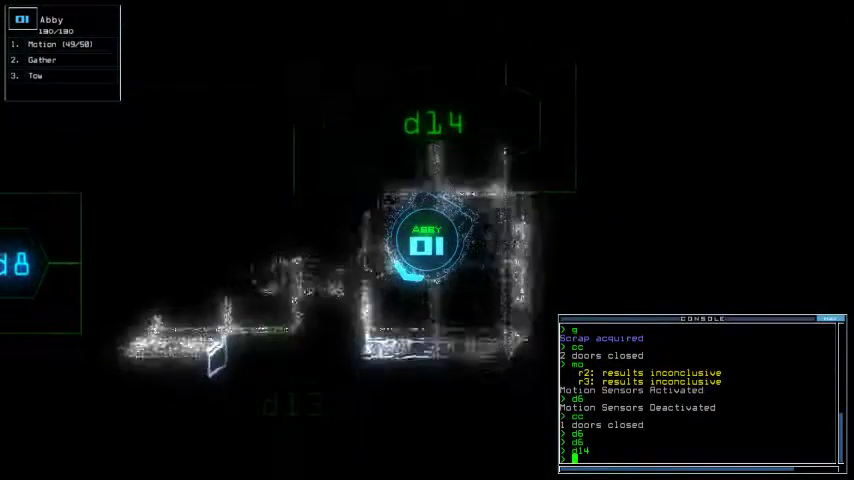
text(g)
key(Return)
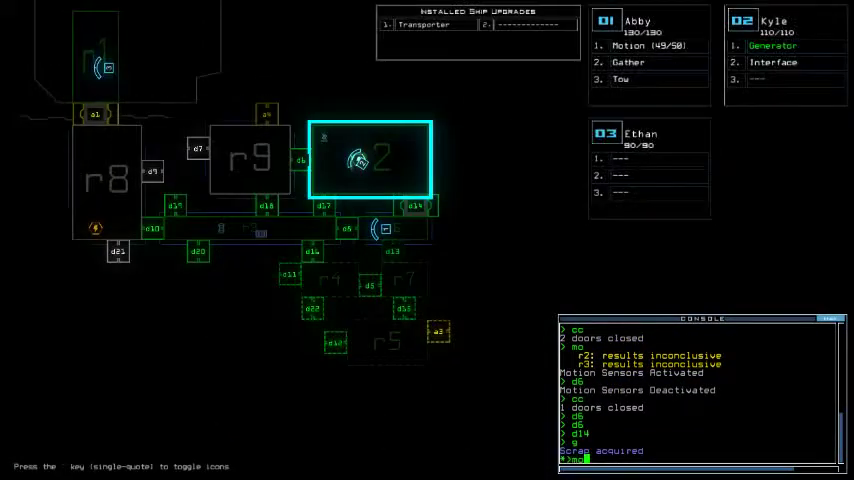
text(mo)
- Rescan for motion, check the mission time, and toggle door d5
key(Return)
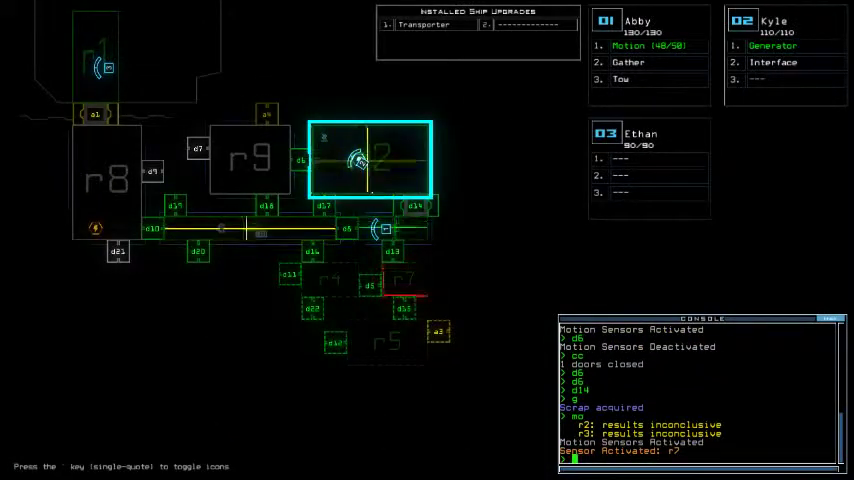
text(time)
key(Return)
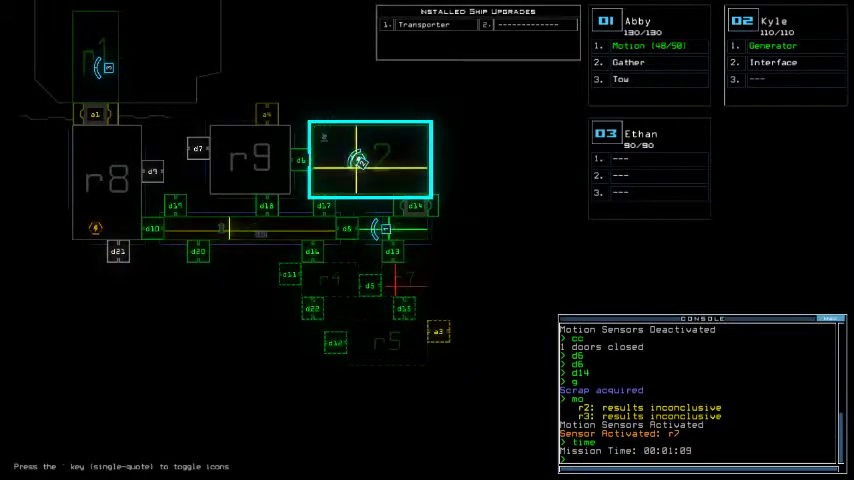
text(d5)
key(Return)
text(time)
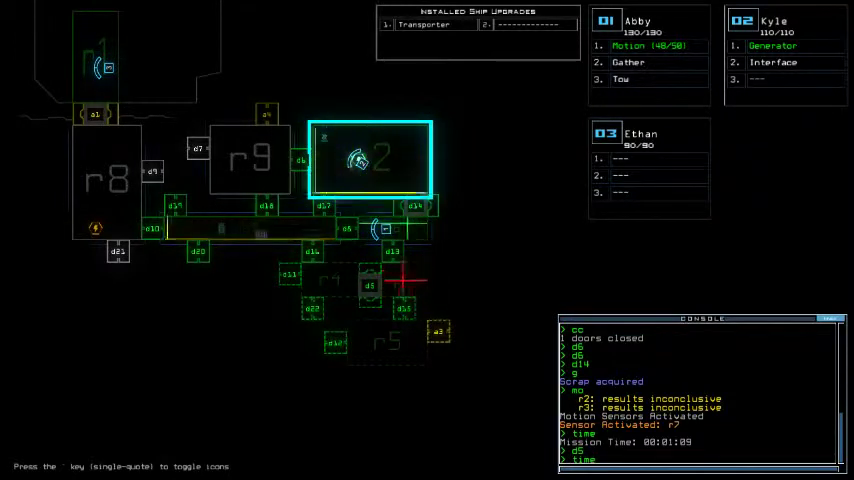
key(Return)
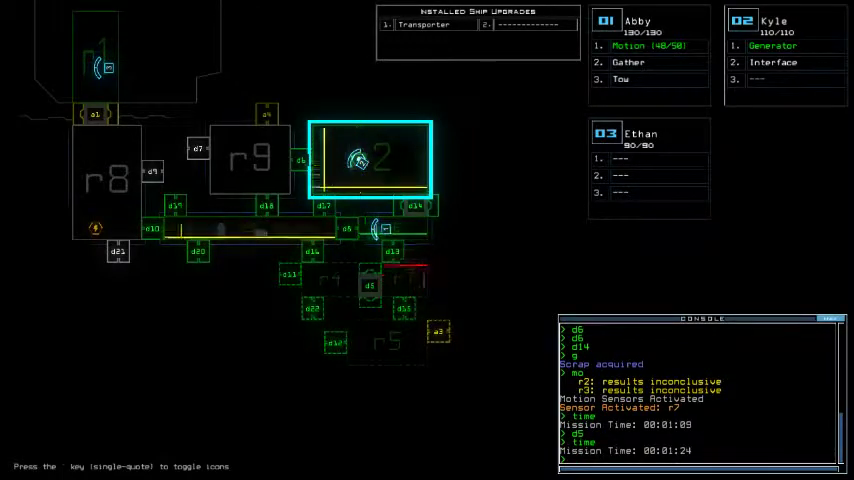
- Check Abby's camera, then check the time and toggle door d5 again
key(Tab)
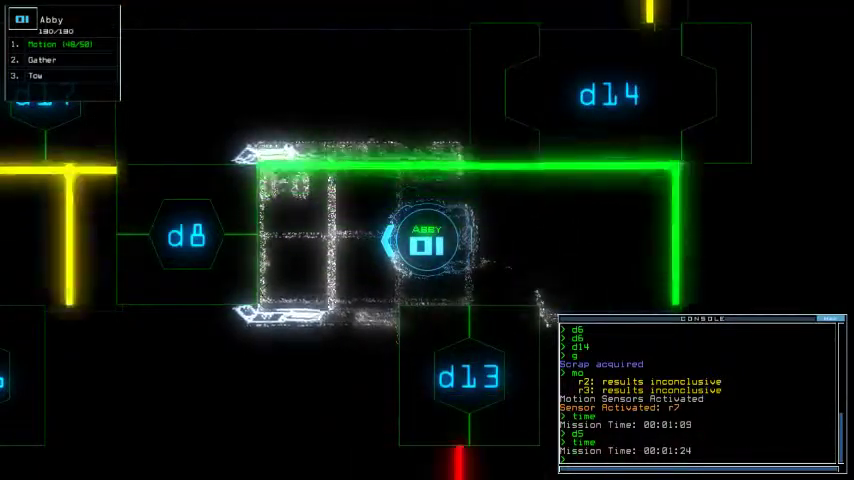
key(Tab)
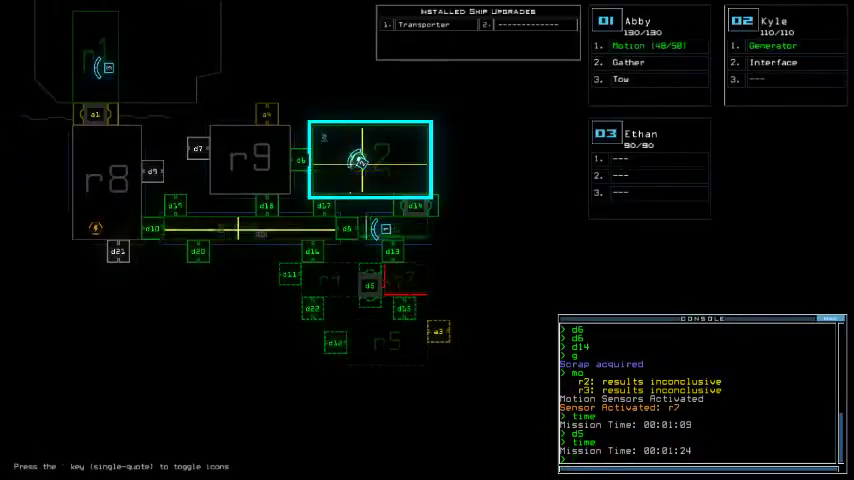
key(Return)
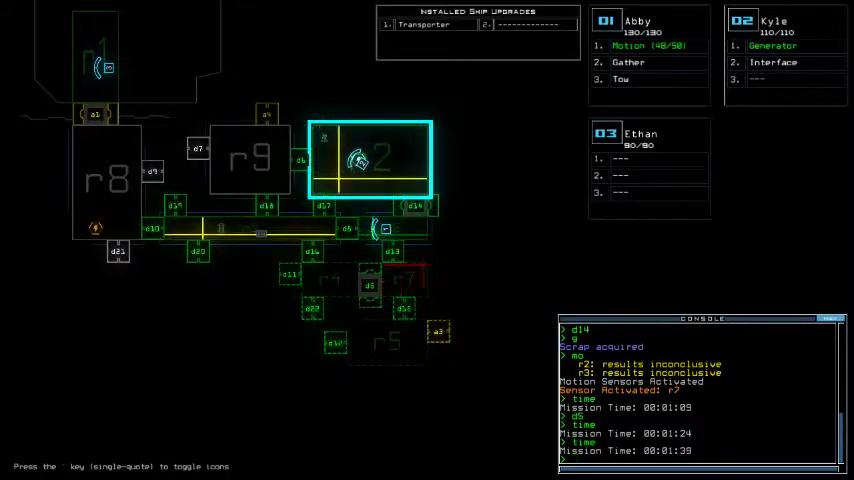
text(d5)
key(Return)
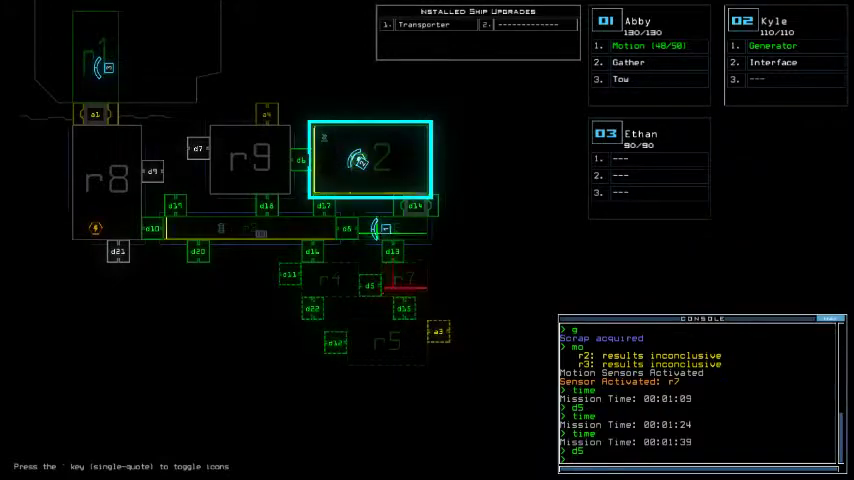
- Nudge Abby forward, then teleport all drones back to r1
key(1)
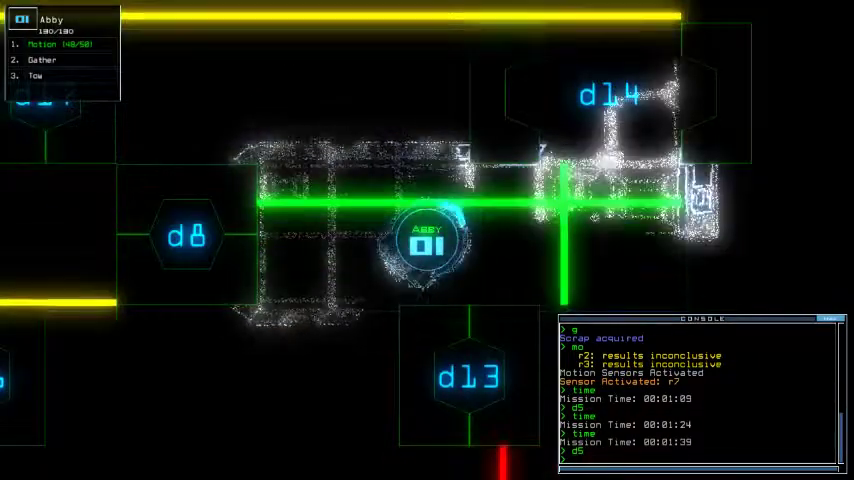
key(Up)
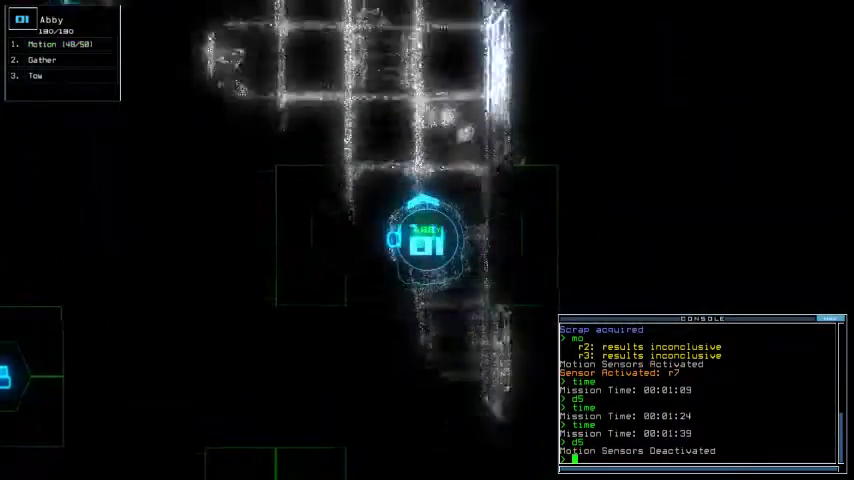
text(tt)
key(Return)
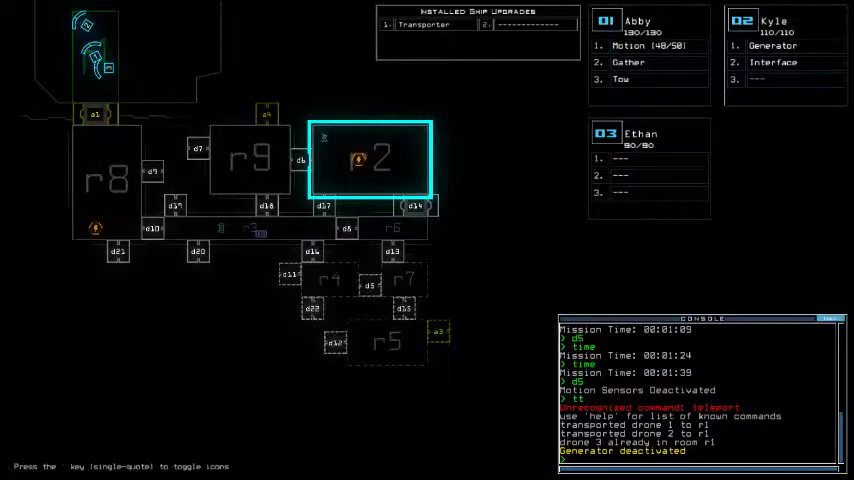
text(time)
- Transport drones 1 and 2 to r2 and drive Abby around doors d13 and d8
key(Return)
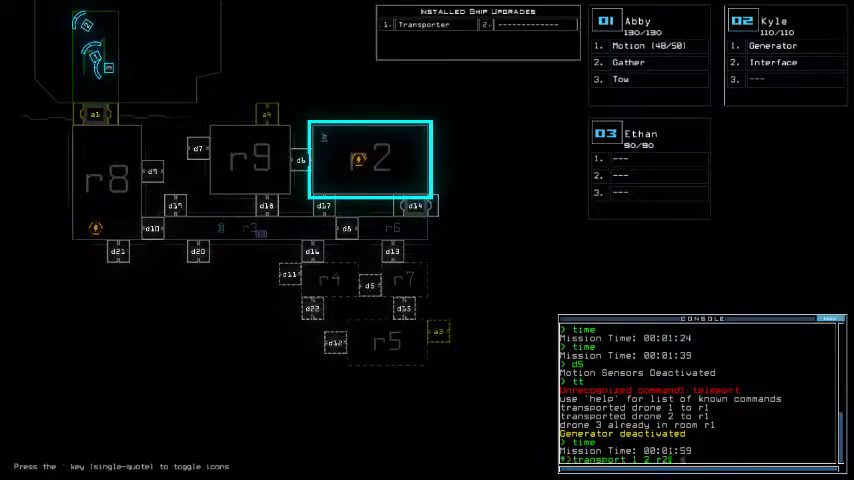
key(Return)
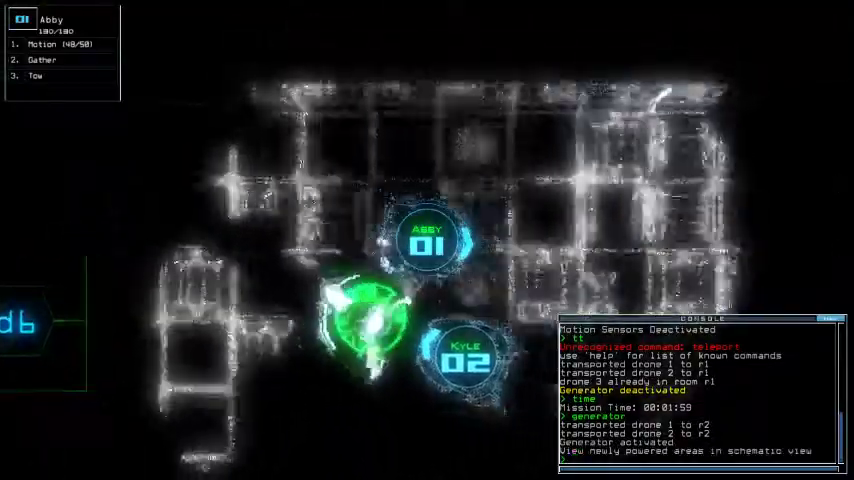
key(Right)
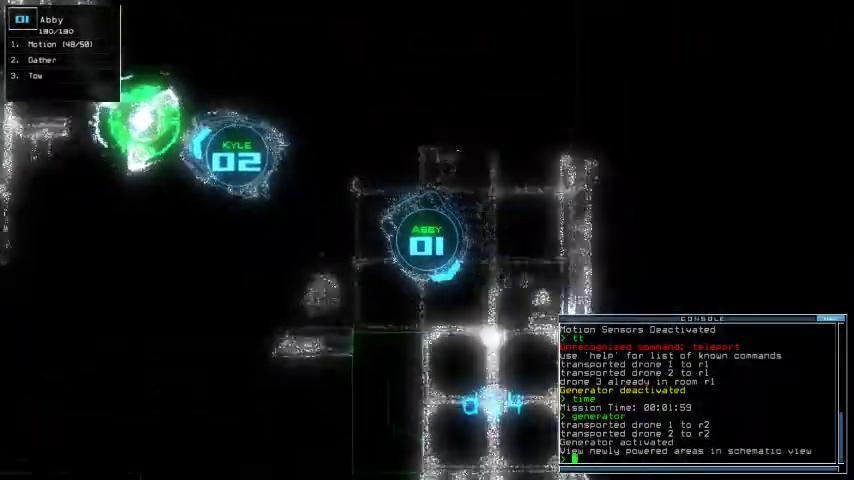
key(Down)
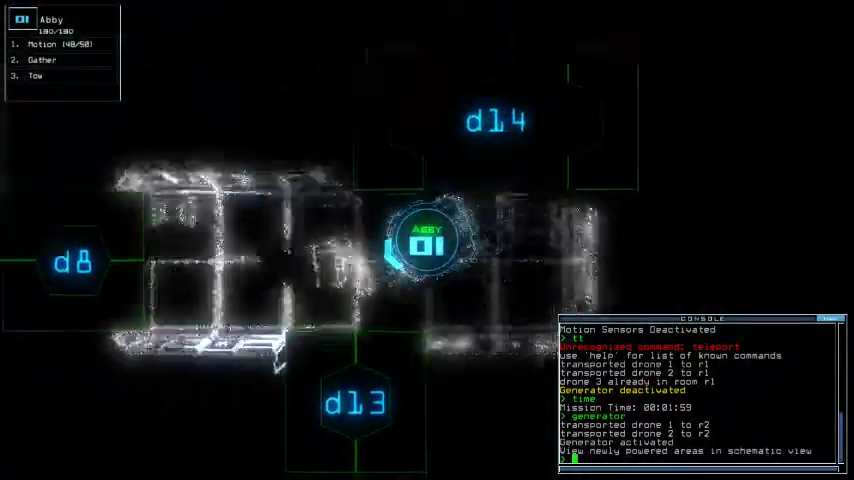
key(Left)
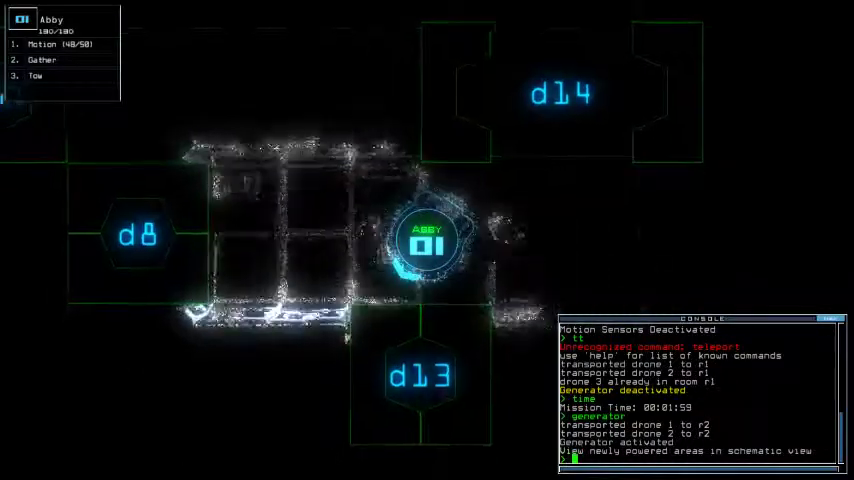
key(Left)
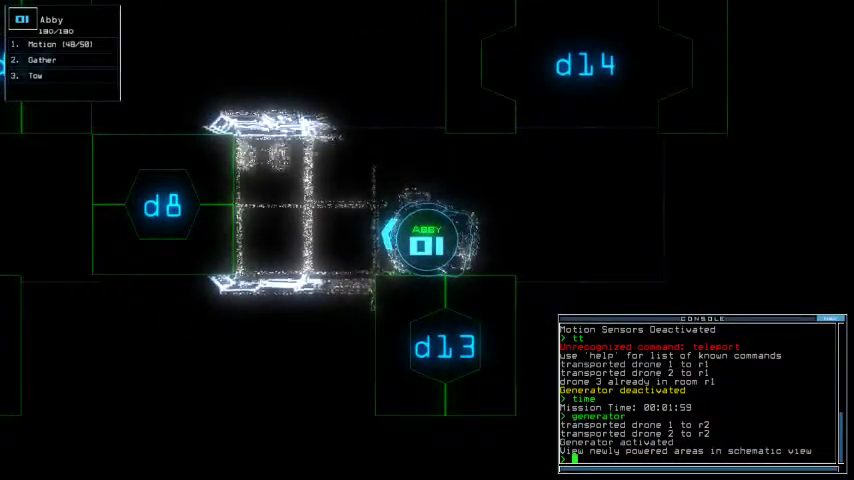
key(Left)
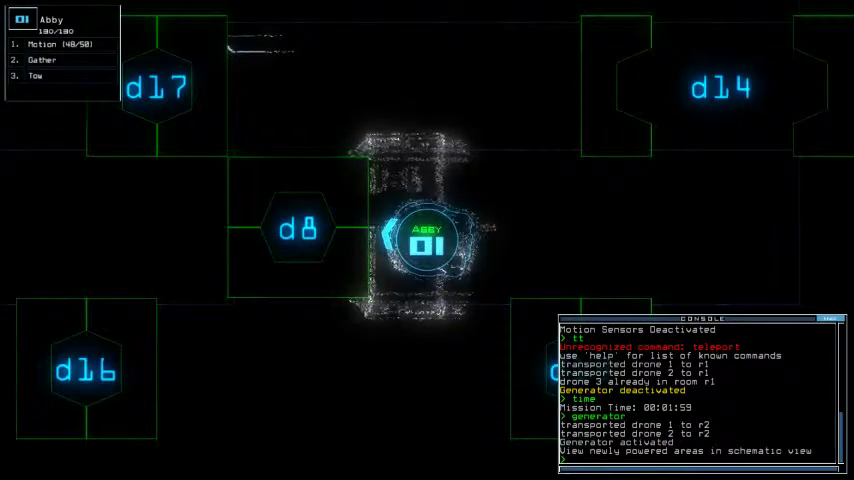
key(Right)
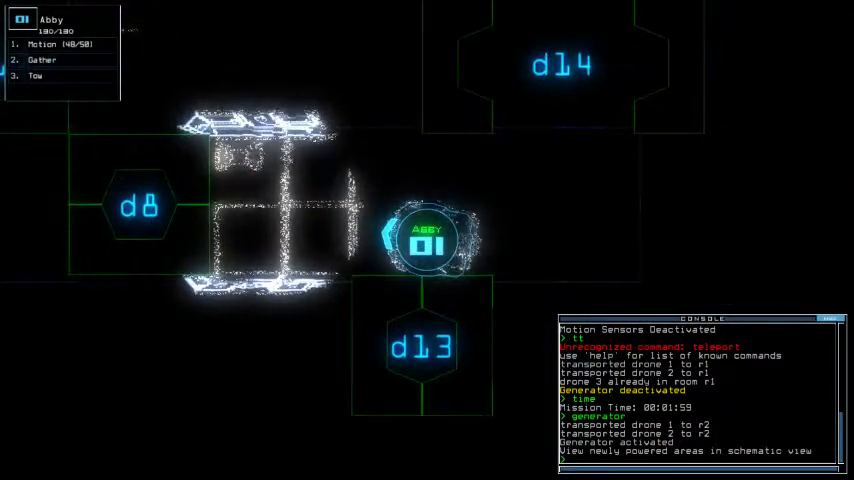
key(Tab)
- Scan for motion, toggle door d5 and airlock a1, then toggle d5 again
key(Return)
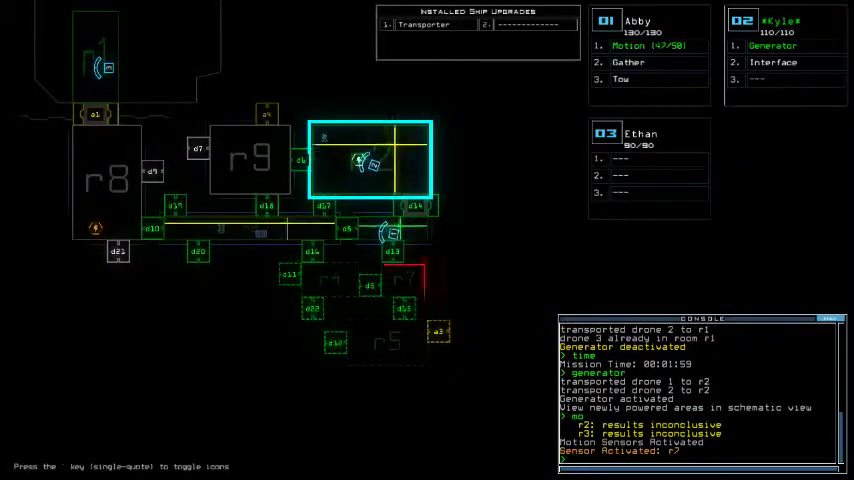
text(d5)
key(Return)
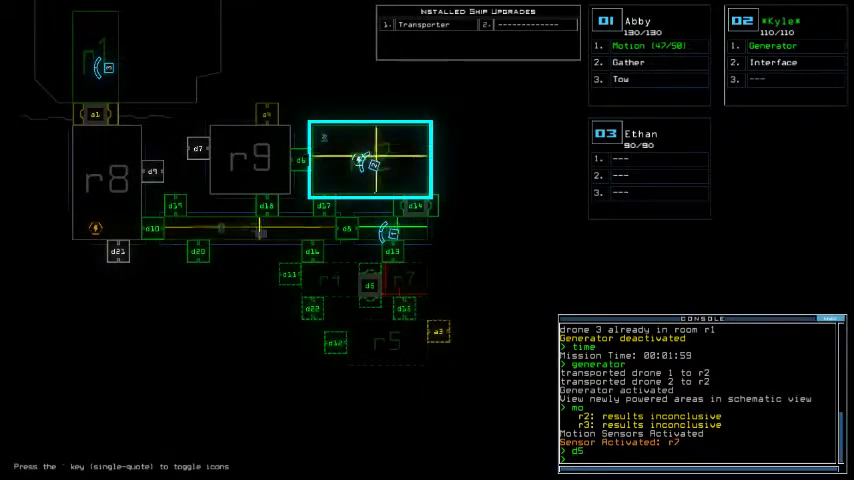
text(1)
key(Return)
text(time)
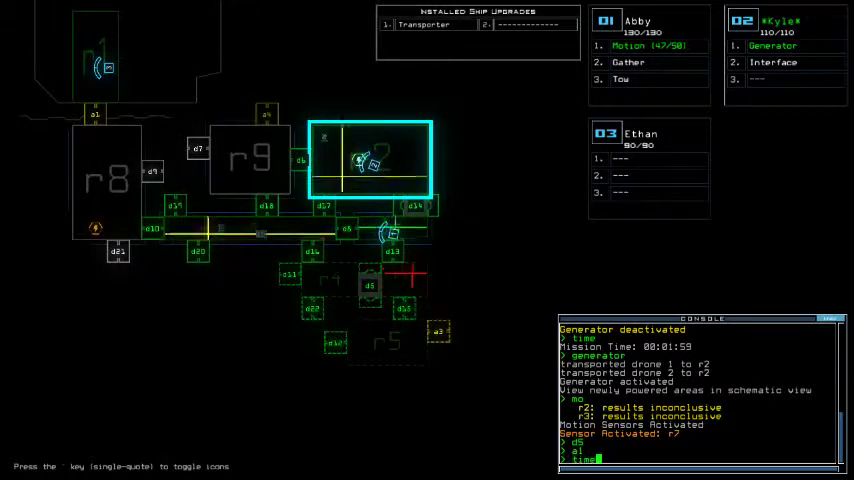
key(Return)
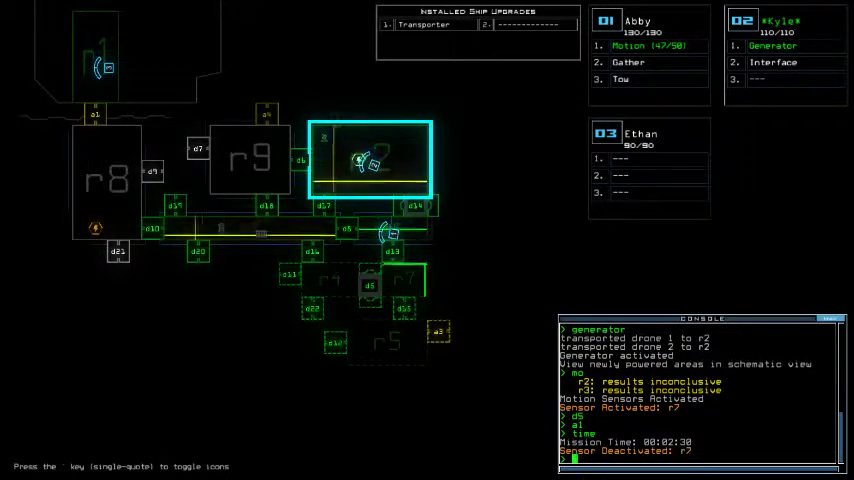
text(d5)
key(Return)
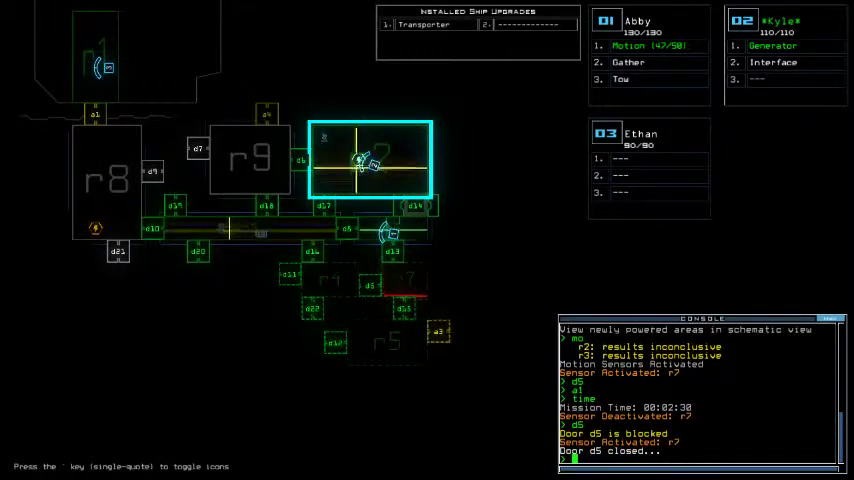
- Check Abby's and Kyle's cameras, toggle door d15, and check the time
key(Tab)
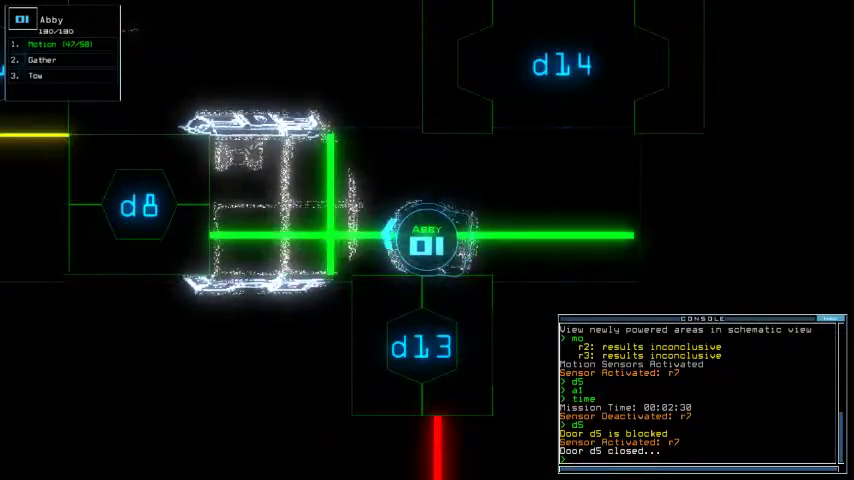
key(Tab)
key(Return)
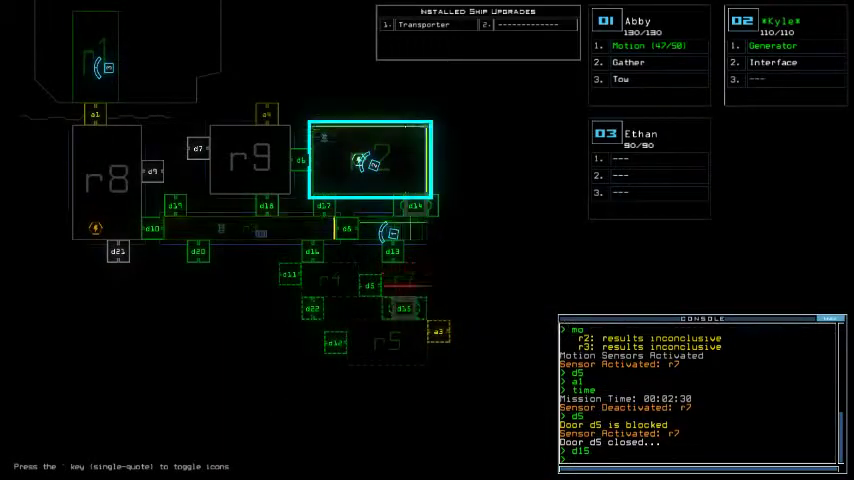
text(me)
key(Return)
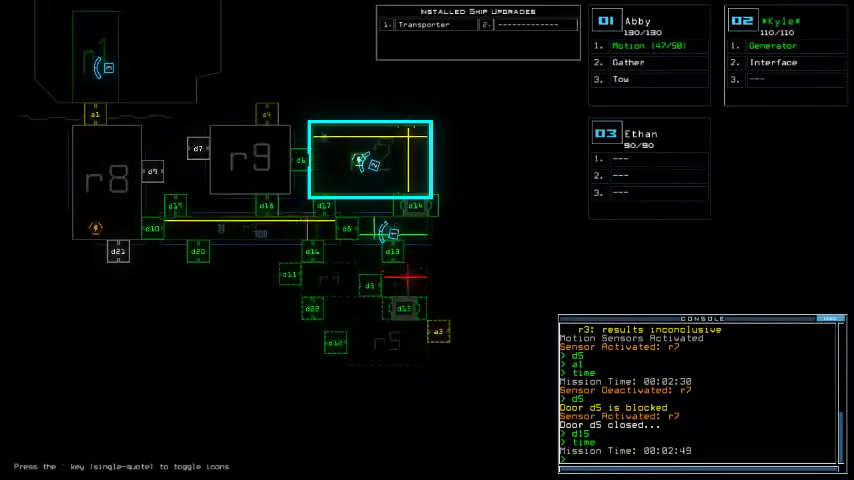
key(Tab)
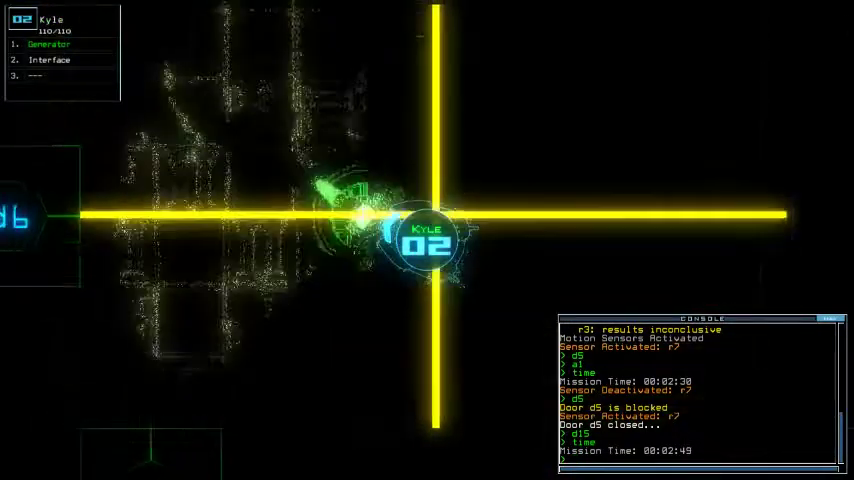
key(Tab)
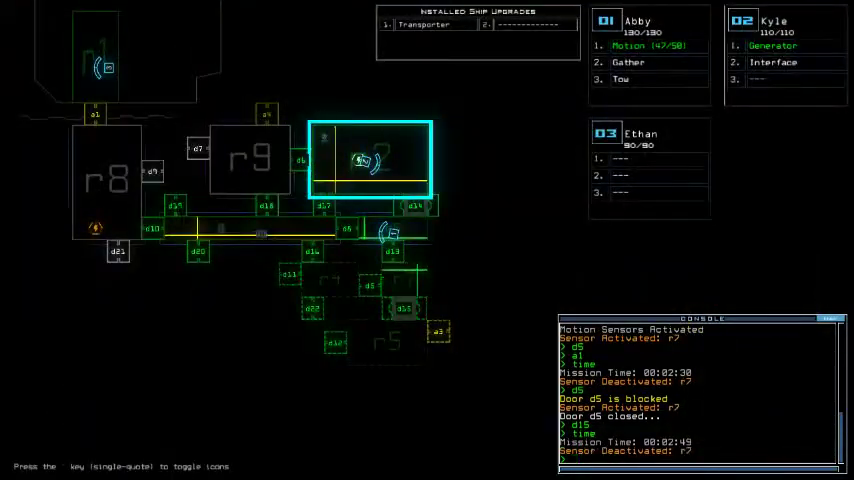
text(5)
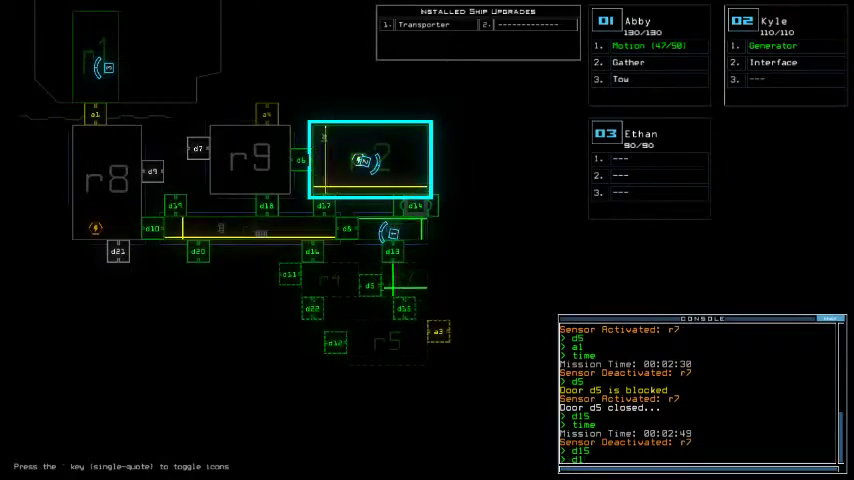
- Toggle door d13, drive Abby through it, then toggle d13 again
key(Return)
key(Tab)
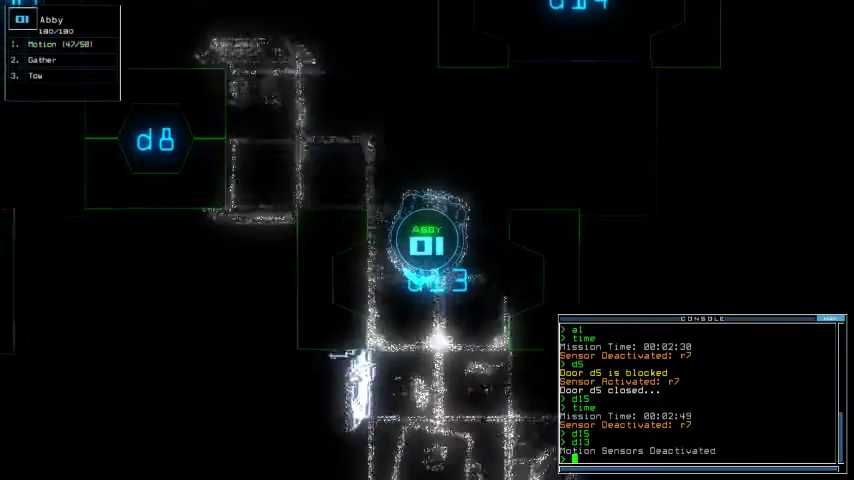
key(Down)
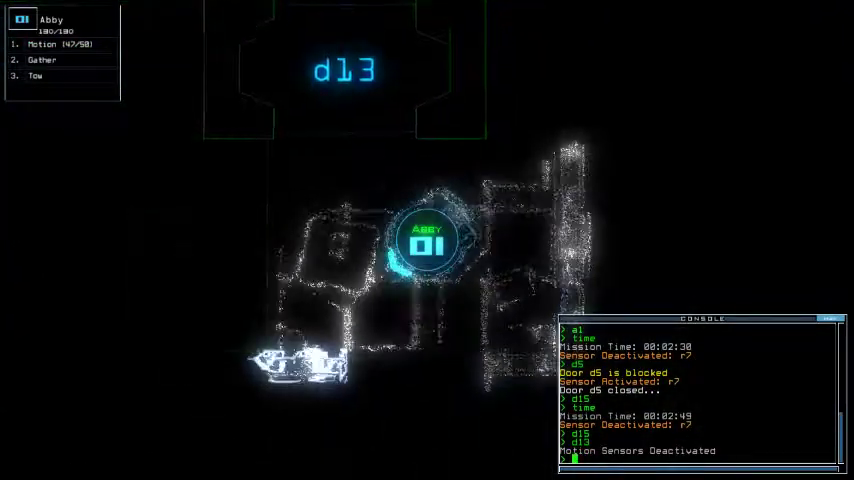
key(Up)
text(d13)
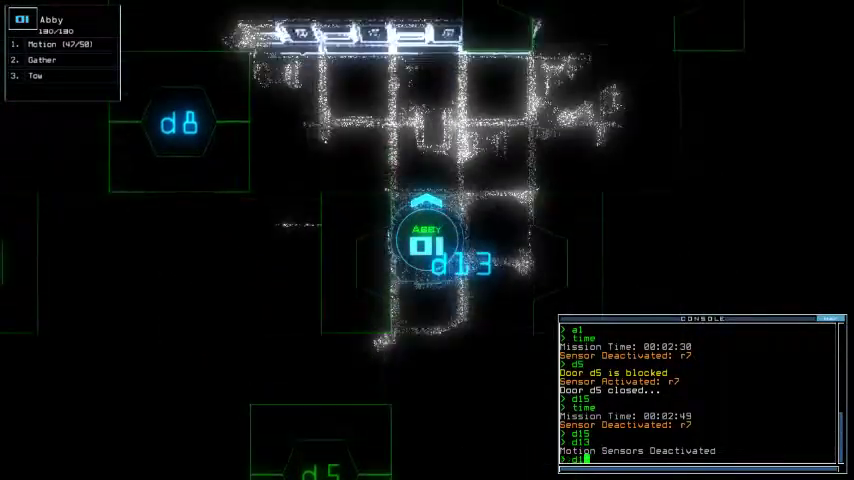
key(Return)
key(Tab)
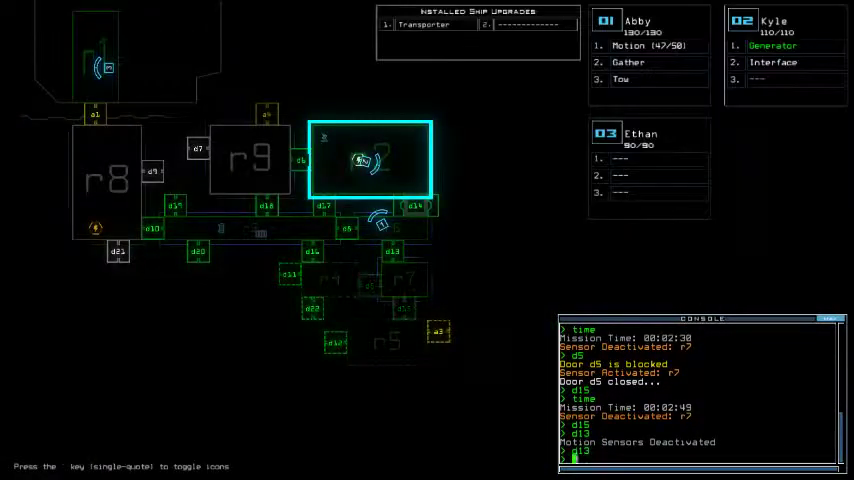
- Toggle door d15 again and drive Abby up past door d14
key(Return)
text(time)
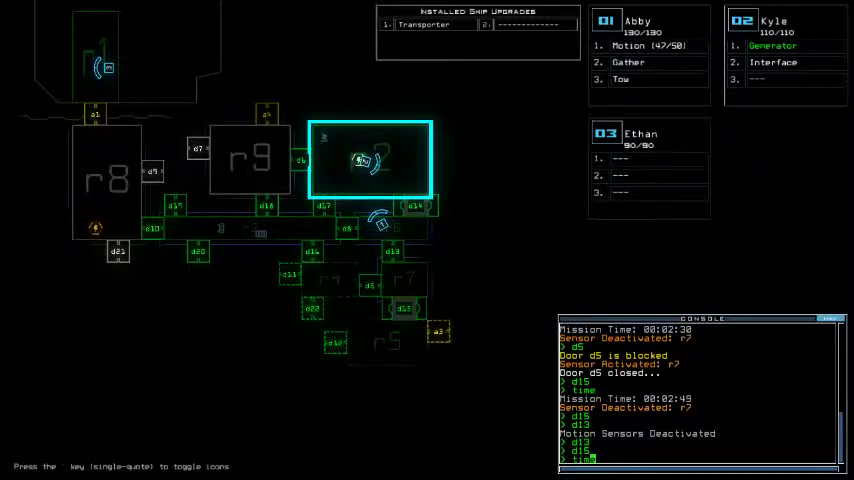
key(Return)
key(Tab)
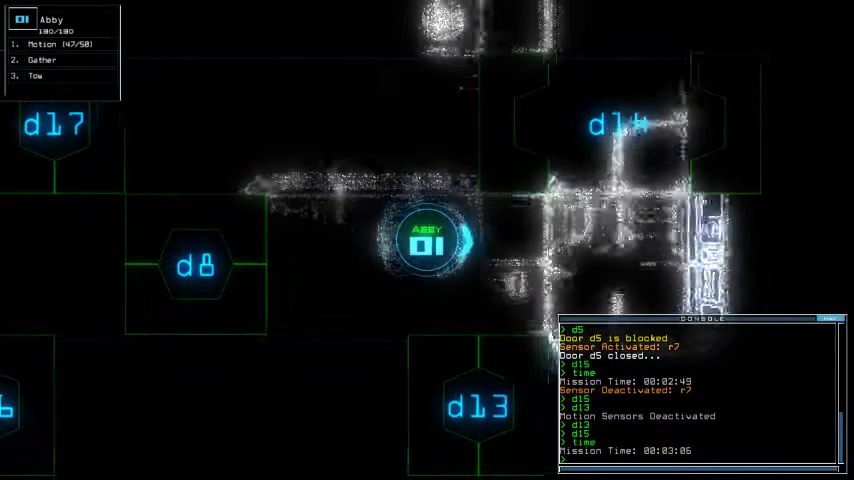
key(Right)
key(Up)
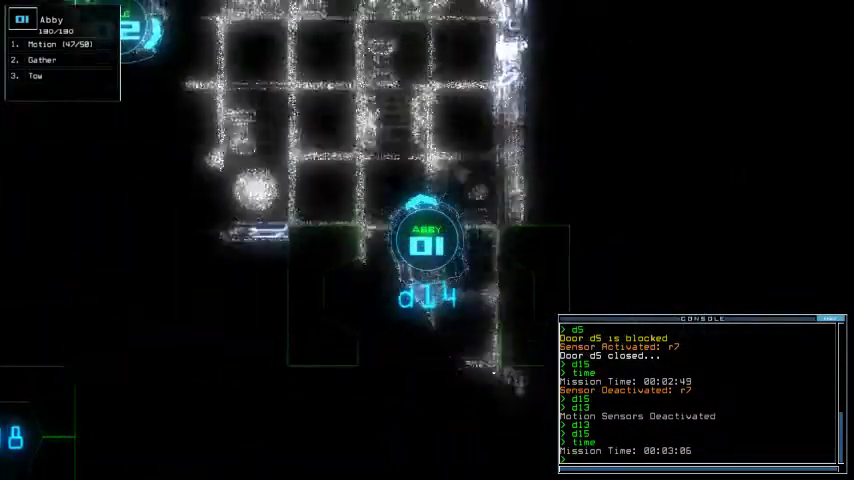
key(Tab)
text(transport 1 r)
- Teleport drone 1 to r1, dock at airlock a3, toggle d15, and scan for motion
key(Return)
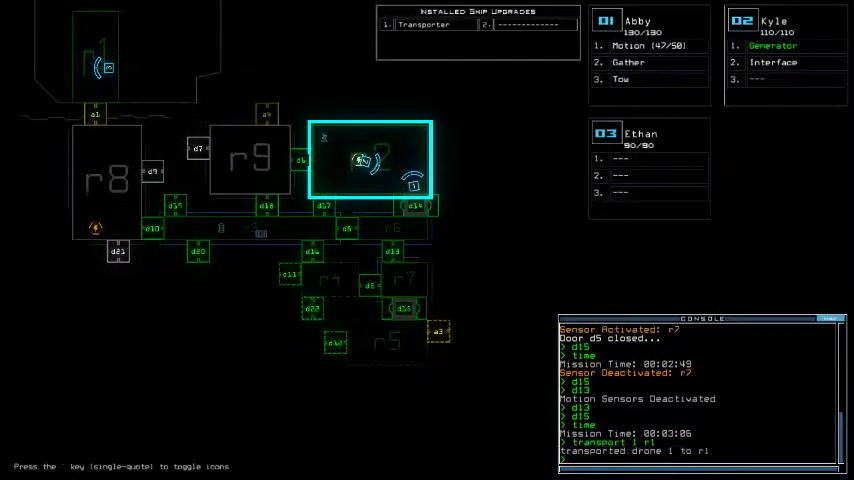
text(3)
key(Return)
text(d15)
key(Return)
key(Return)
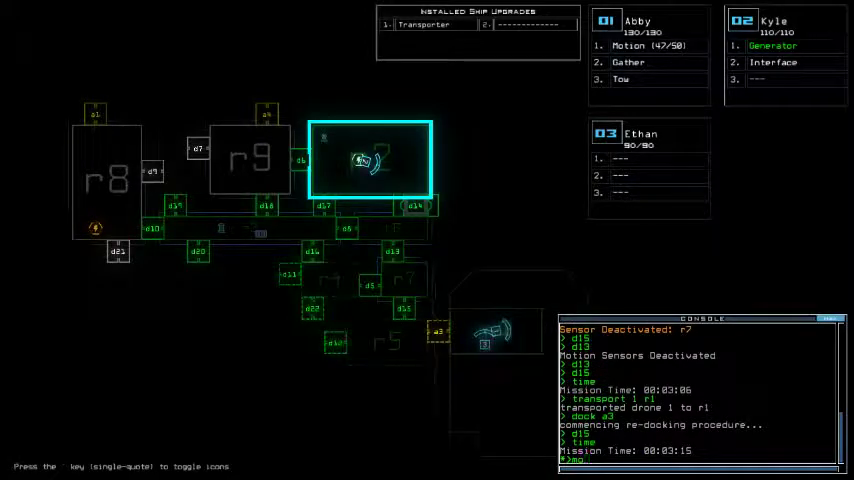
key(Return)
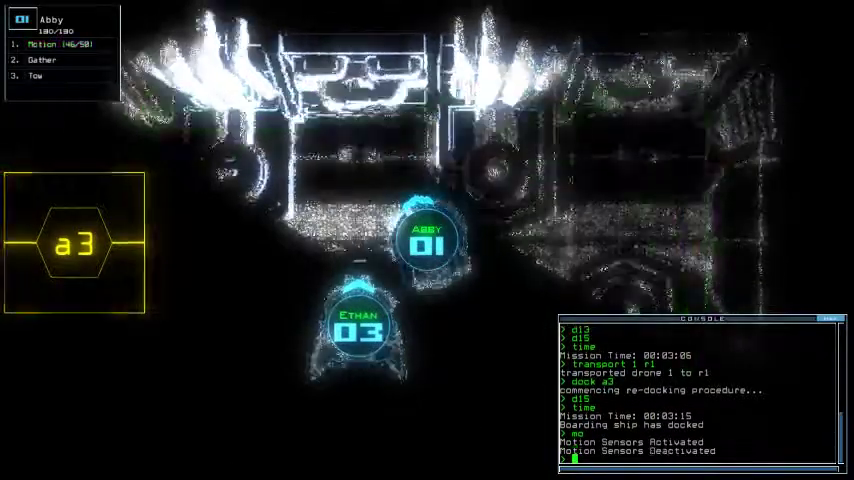
text(a3)
- Send the drone to a3, then re-dock at airlock a1, confirmed at 00:03:30
key(Return)
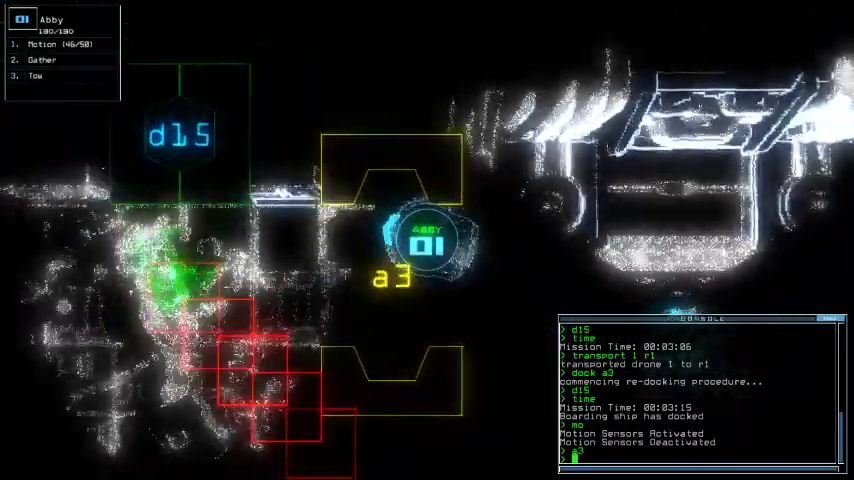
text(a3)
key(Return)
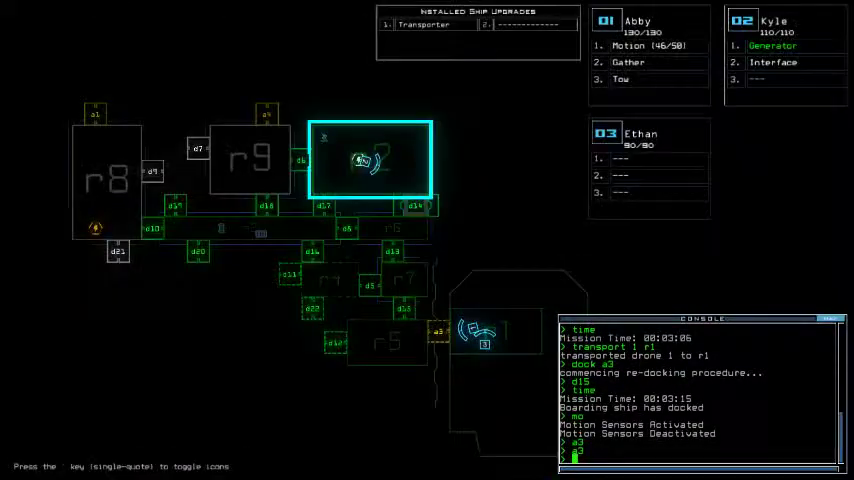
key(Return)
text(ti)
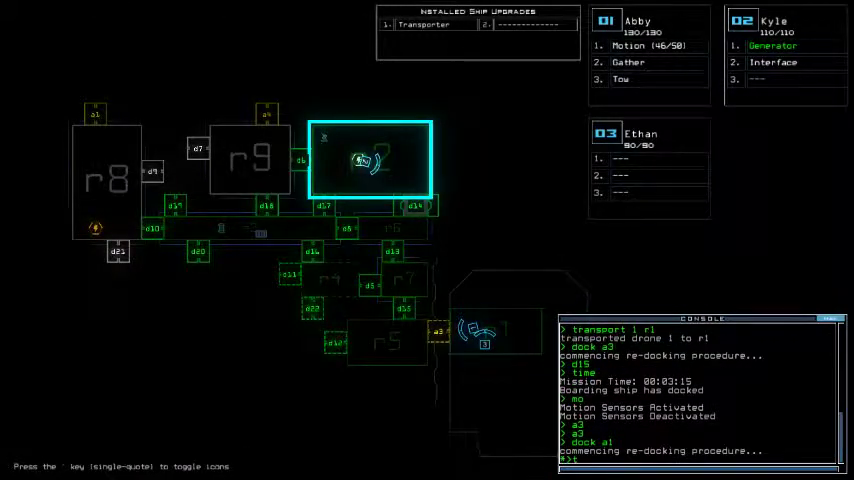
text(me)
key(Return)
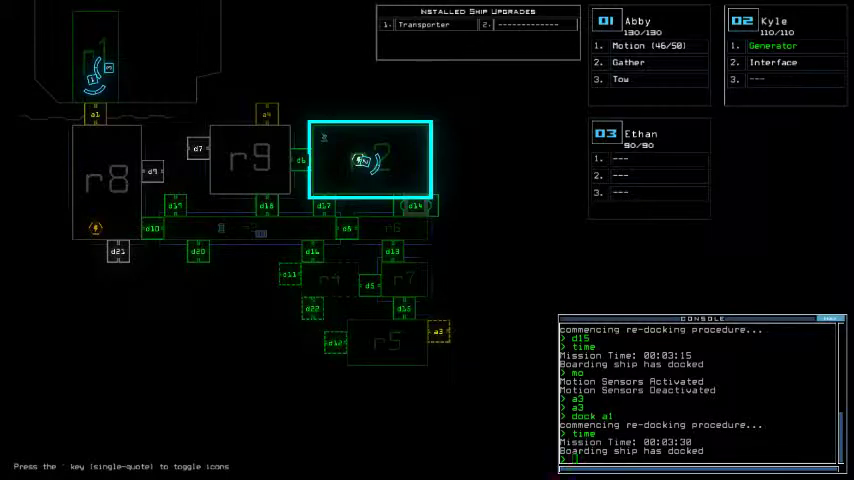
text(tt)
- Teleport the drones to r1, check the clock, and flip between Abby's and Kyle's cameras
key(Return)
text(time)
key(Return)
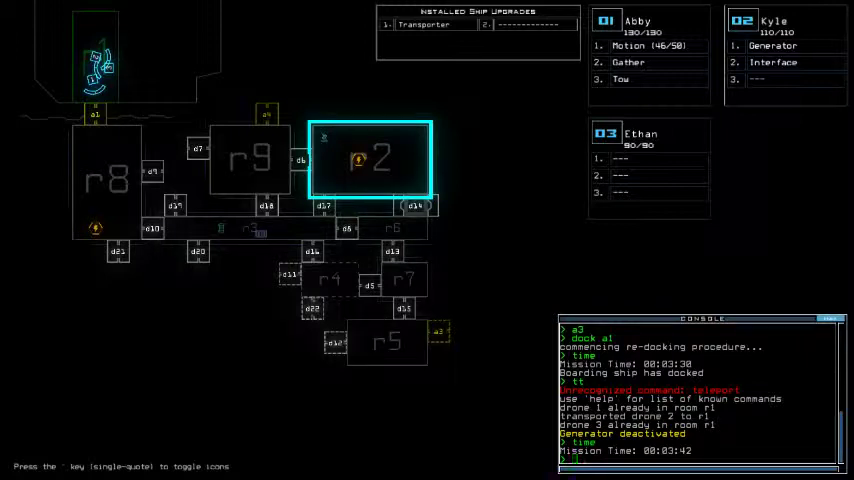
text(ime)
key(Return)
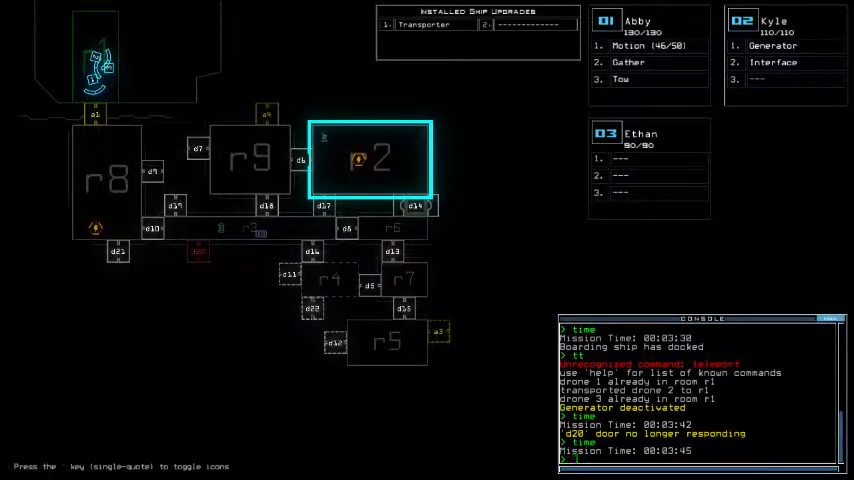
text(me)
key(Return)
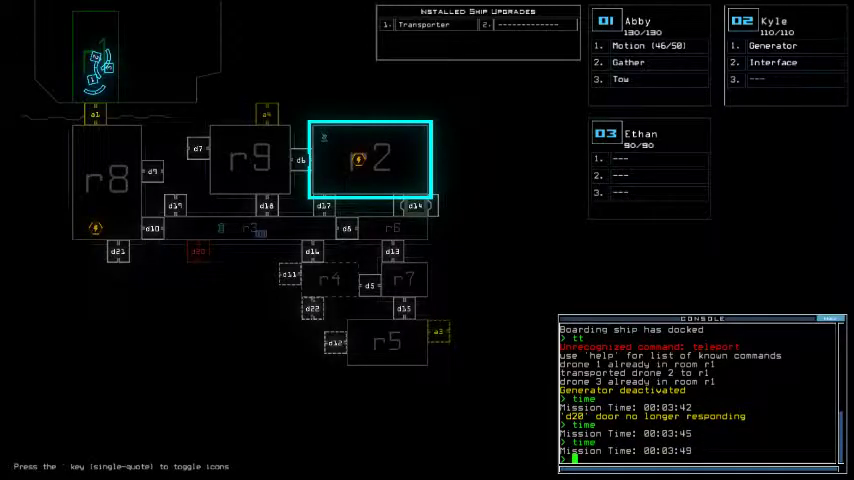
key(Tab)
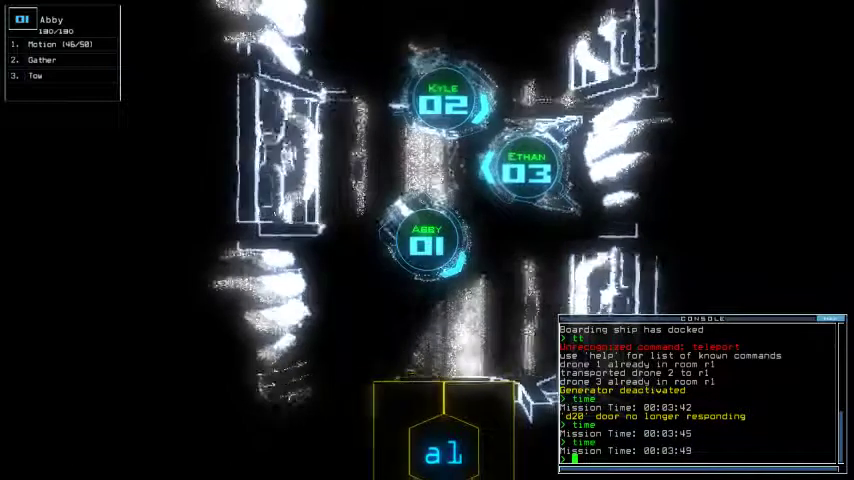
key(2)
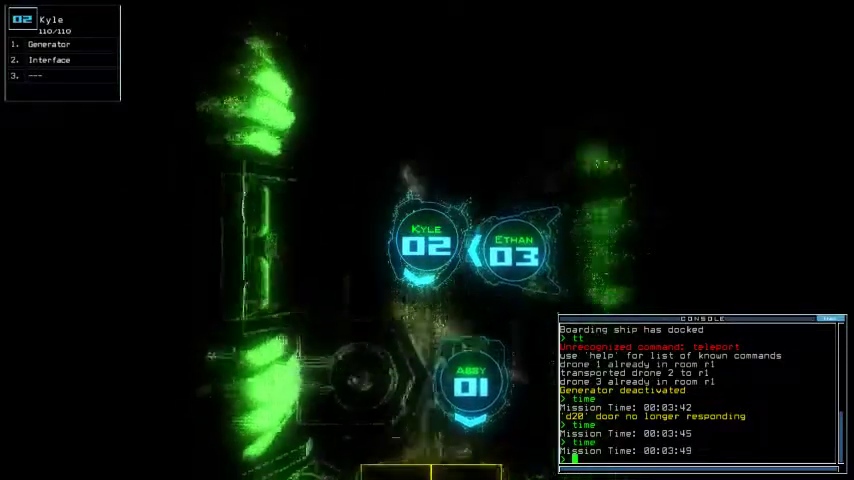
text(1time)
- Send the drones into r8, turn on the generator, scan for motion, then recall them to r1
key(Return)
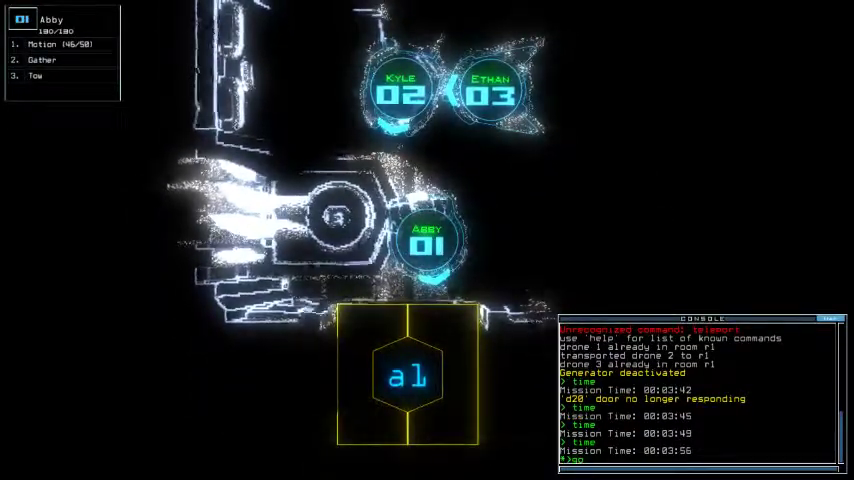
text(time)
key(Return)
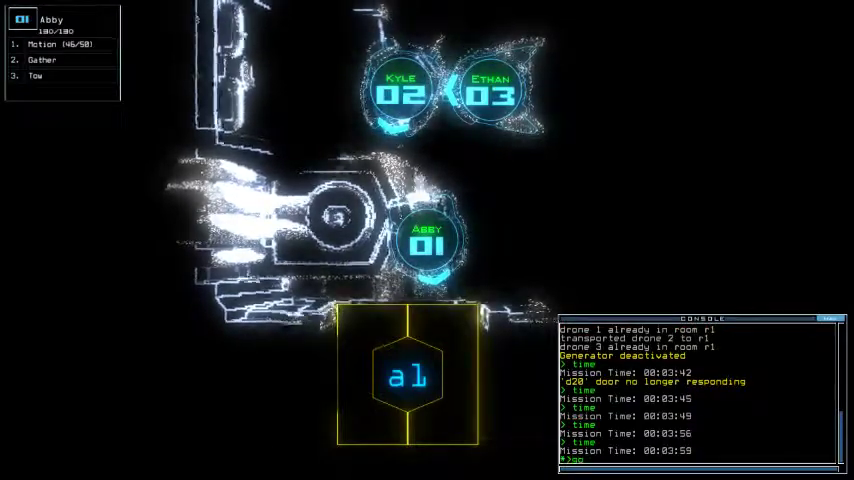
text(go)
key(Return)
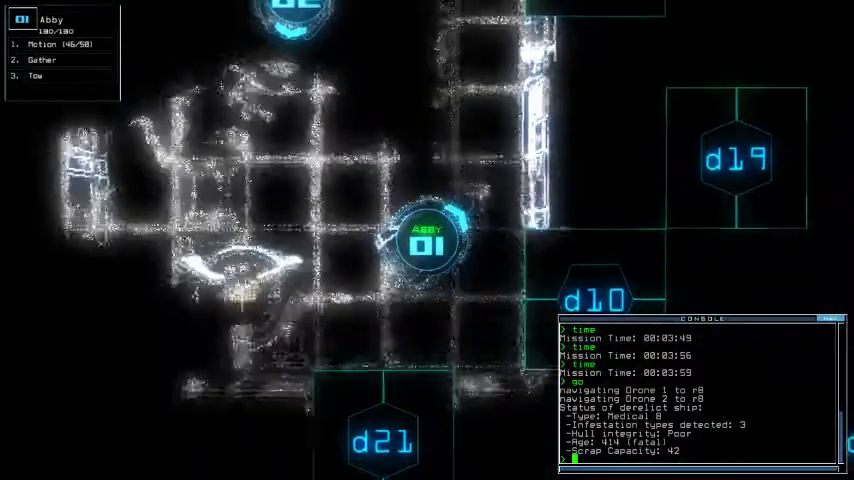
key(ctrl+1)
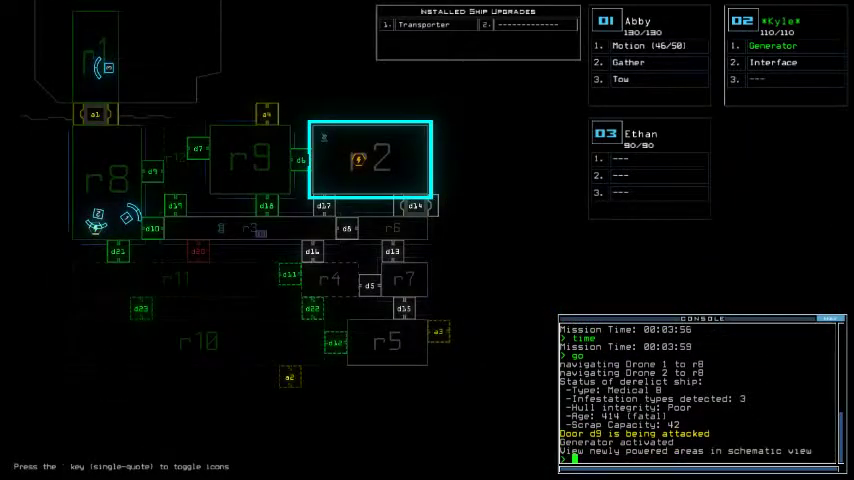
text(7)
text(mo)
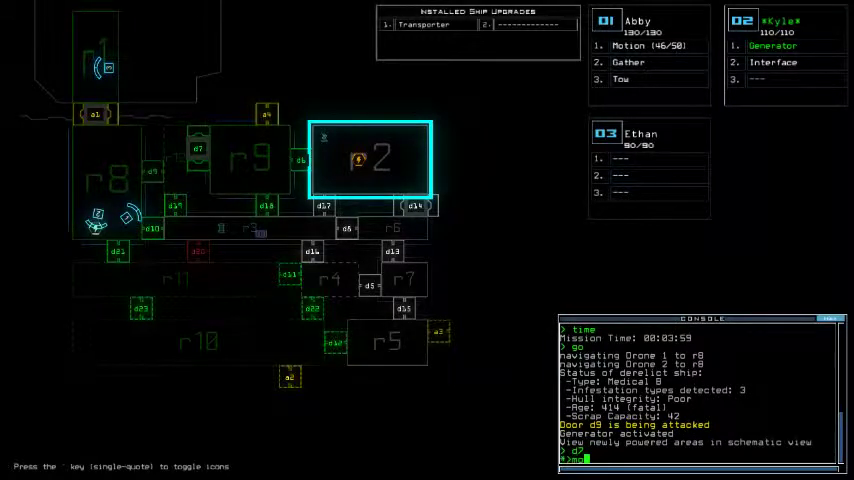
key(Return)
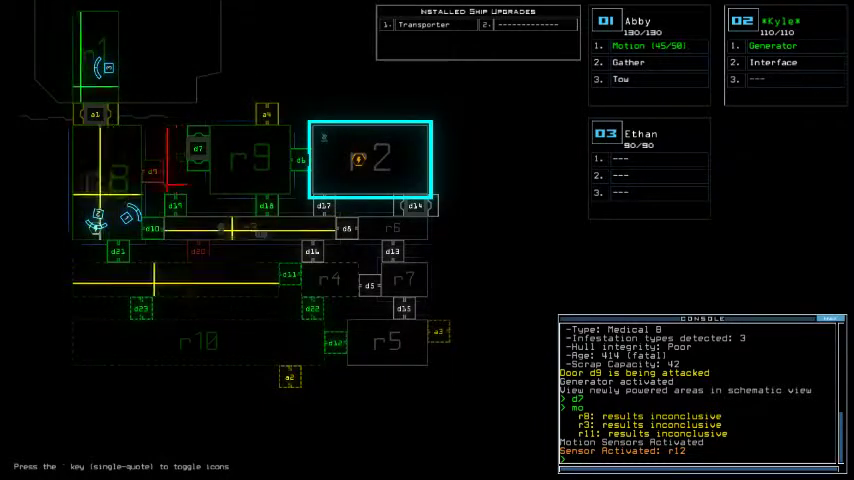
text(end)
key(Return)
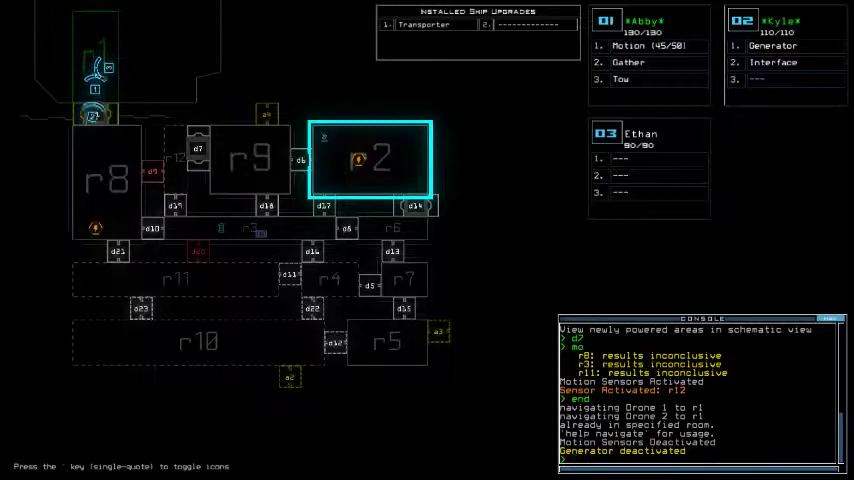
- Flip through Abby's and Kyle's cameras and return to the ship schematic
key(1)
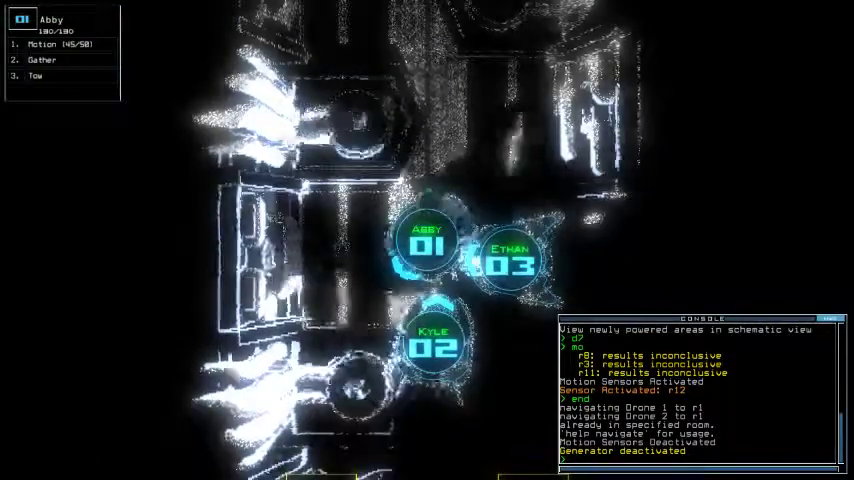
key(2)
key(Tab)
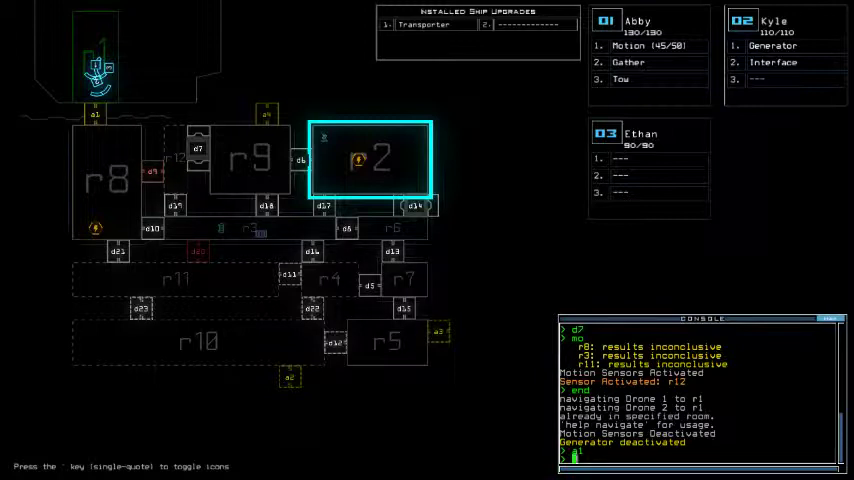
key(Down)
key(Left)
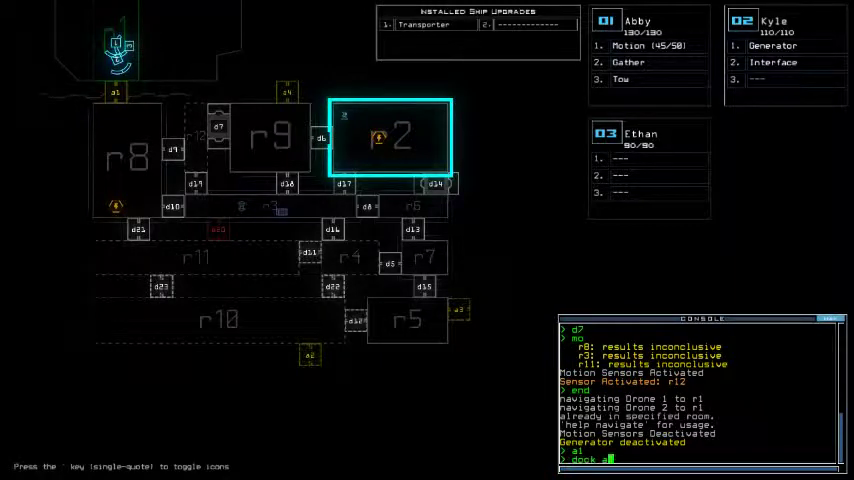
text(2)
- Dock at airlock a2, motion-scan r10, check the time, then re-dock at a1
key(Return)
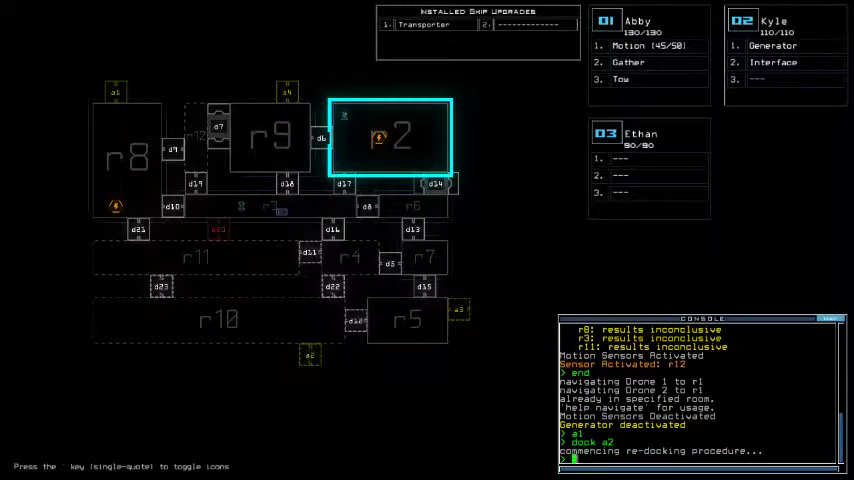
text(mo)
key(Return)
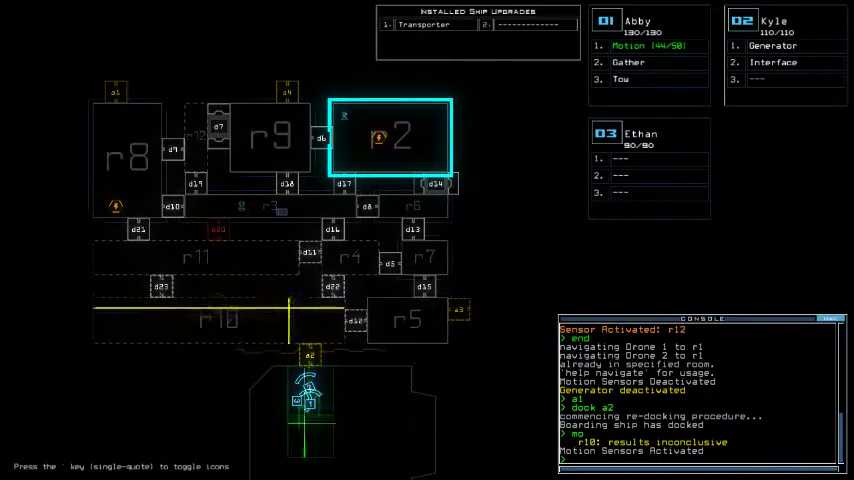
text(time)
key(Return)
text(dock a1)
key(Return)
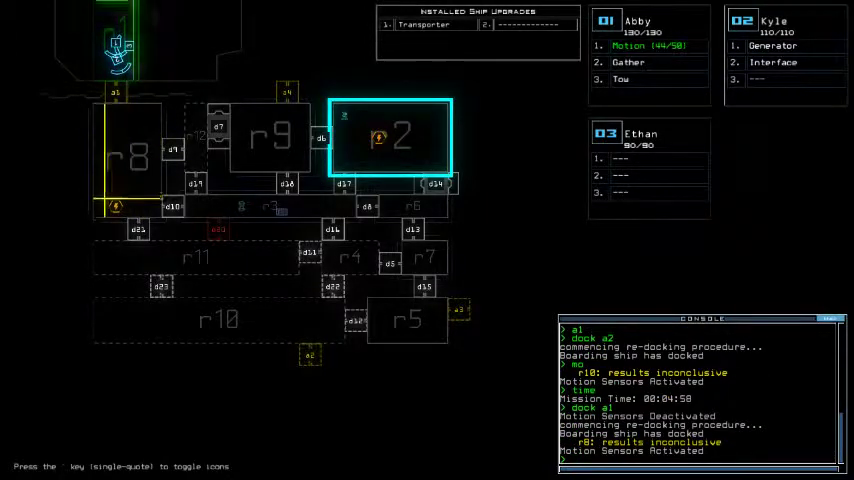
text(2)
text(a1)
- Send Kyle to airlock a1, switch the generator back on, and check the time
key(Return)
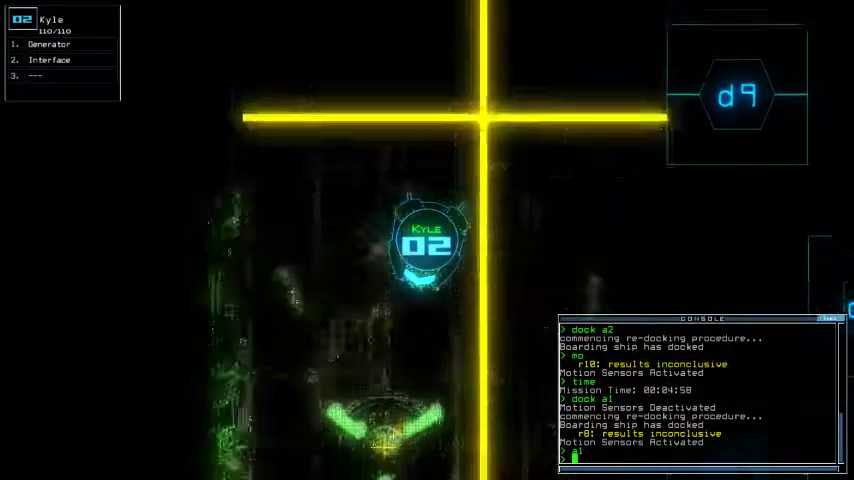
text(ge)
key(Return)
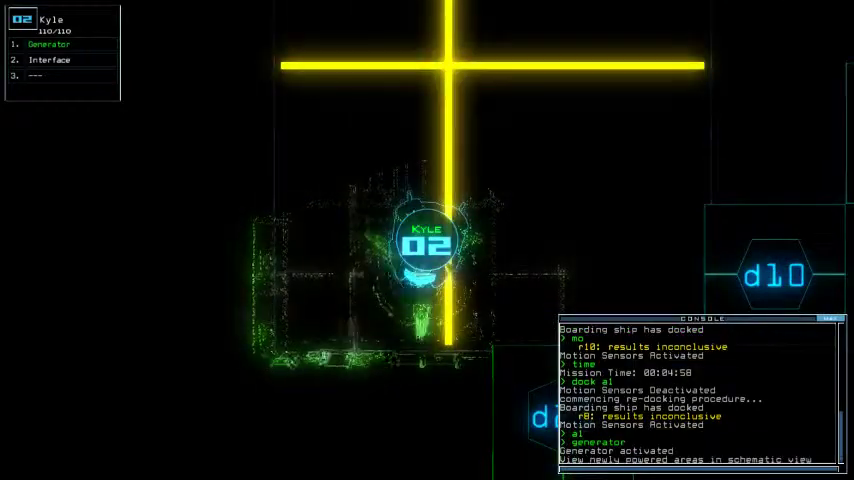
key(Tab)
text(time)
key(Return)
- Drive Abby down the corridor, scan r8, r3 and r11, and open doors d7 and d9
key(1)
key(Down)
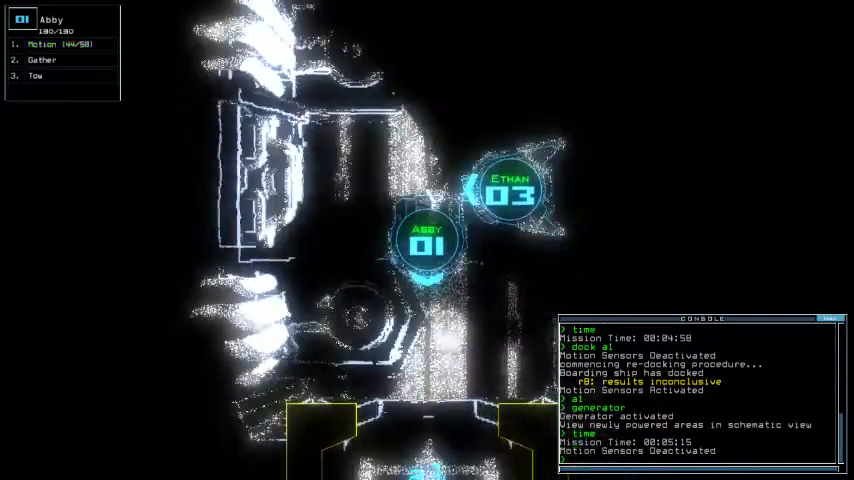
text(mo)
key(Return)
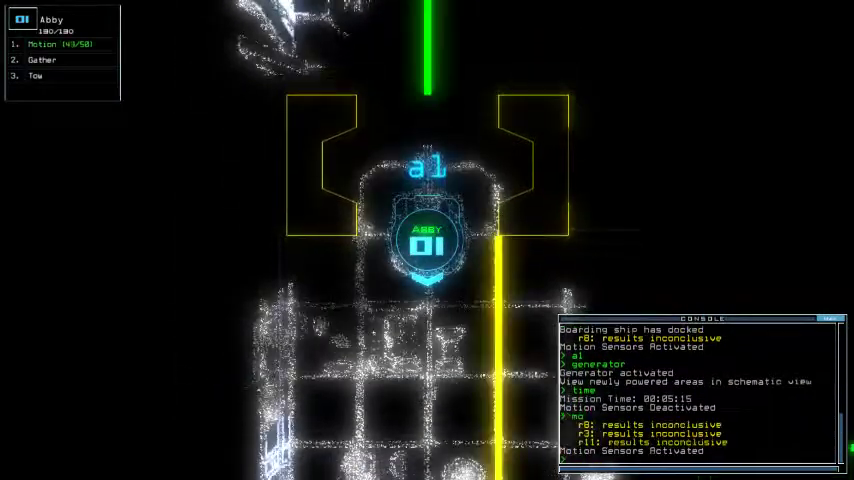
key(Tab)
text(d7)
key(Return)
text(1)
text(d8)
key(Return)
key(Right)
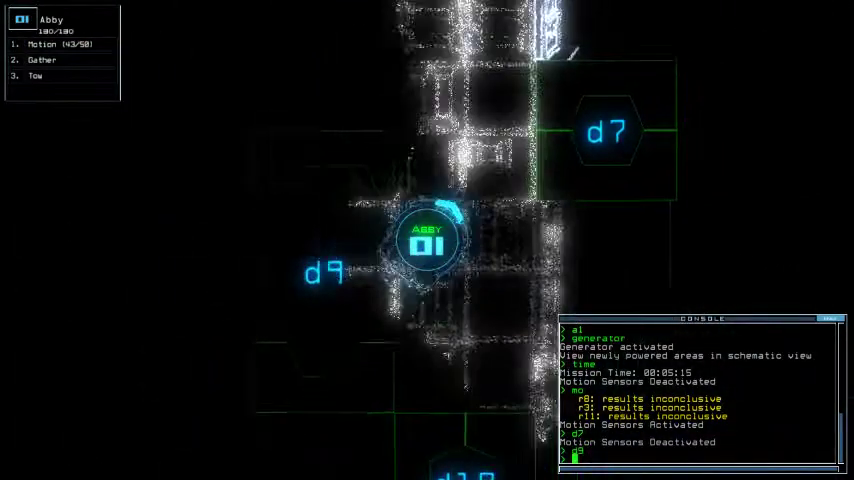
- Maneuver Abby around door d9, then toggle d9 again
key(Up)
key(Down)
key(Left)
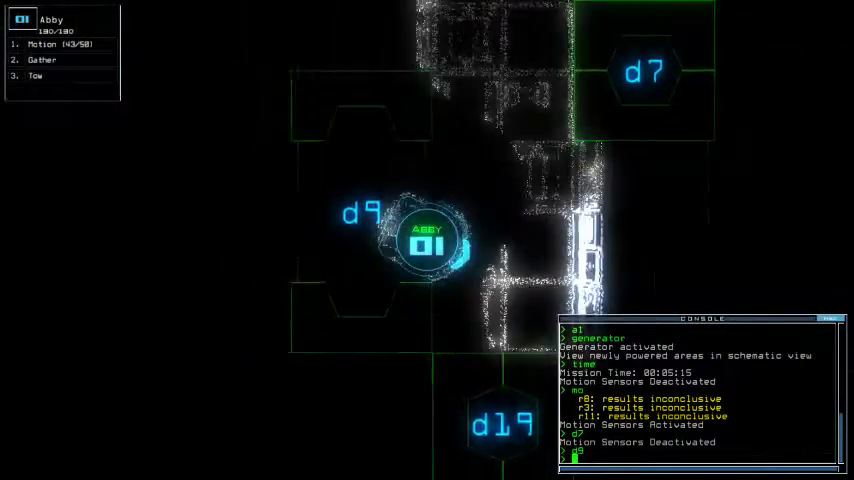
text(d9)
key(Return)
key(Tab)
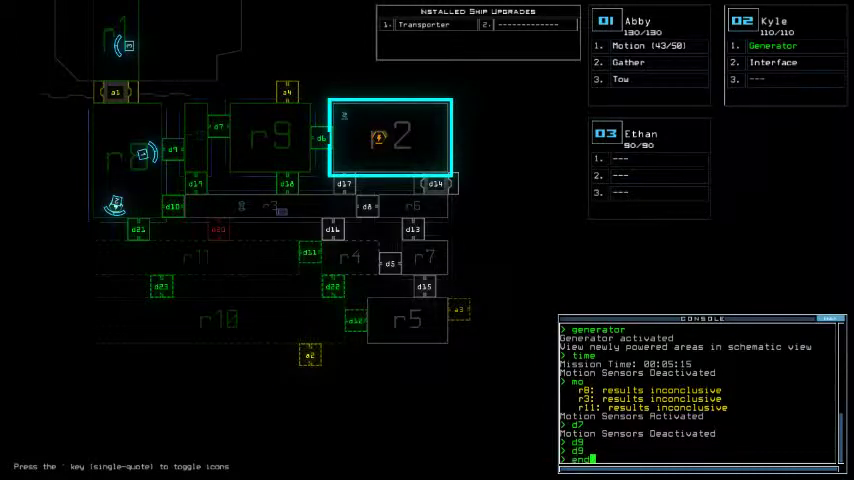
- Recall drones 1 and 2 to r1, toggle airlock a1, and confirm the clock reads 00:05:57
key(Return)
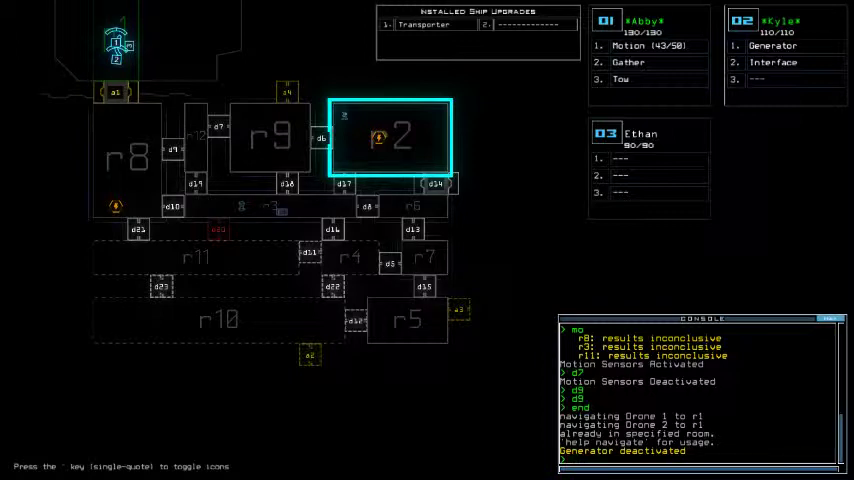
text(time)
key(Return)
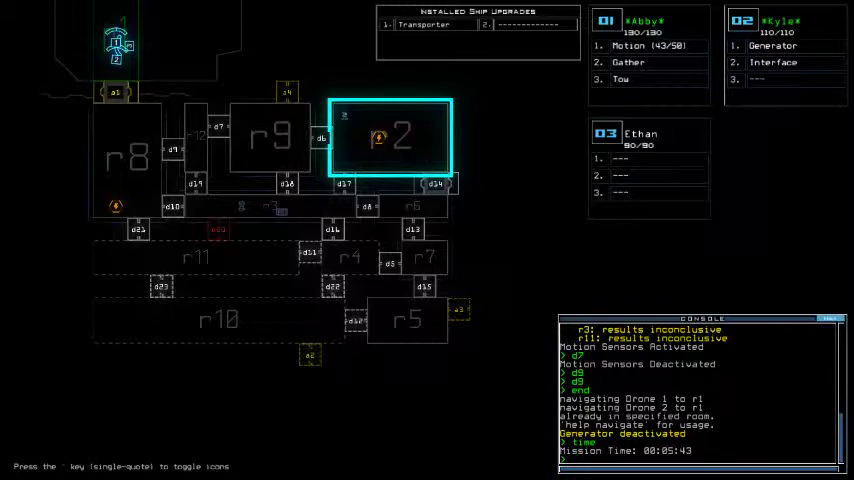
text(a1)
key(Return)
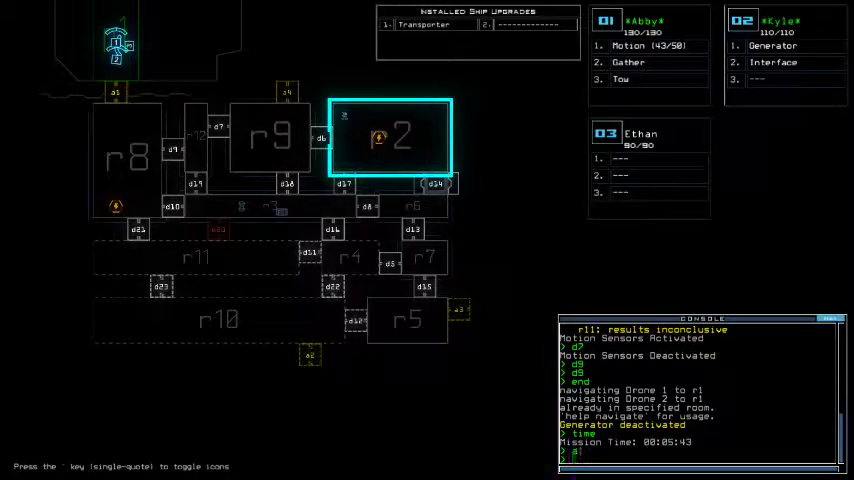
text(e)
key(Return)
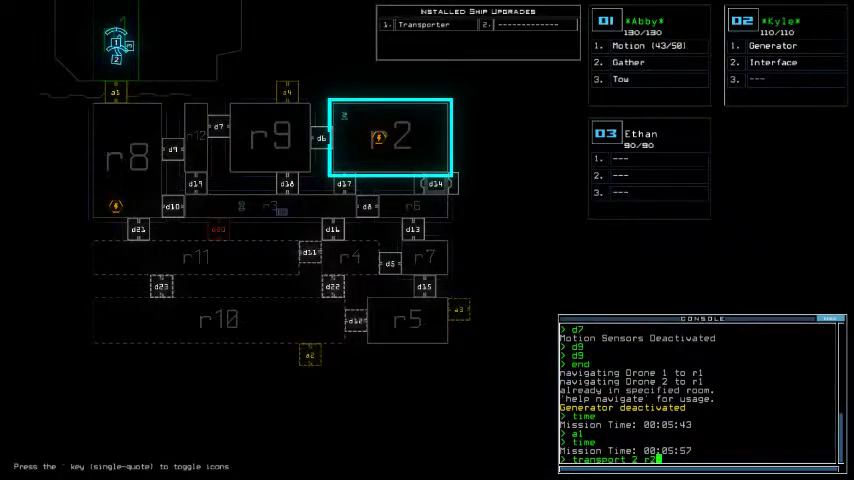
text(r2)
- Send drone 2 to r2, power the generator, then teleport back to r1 and check the time
key(Return)
text(generator icc)
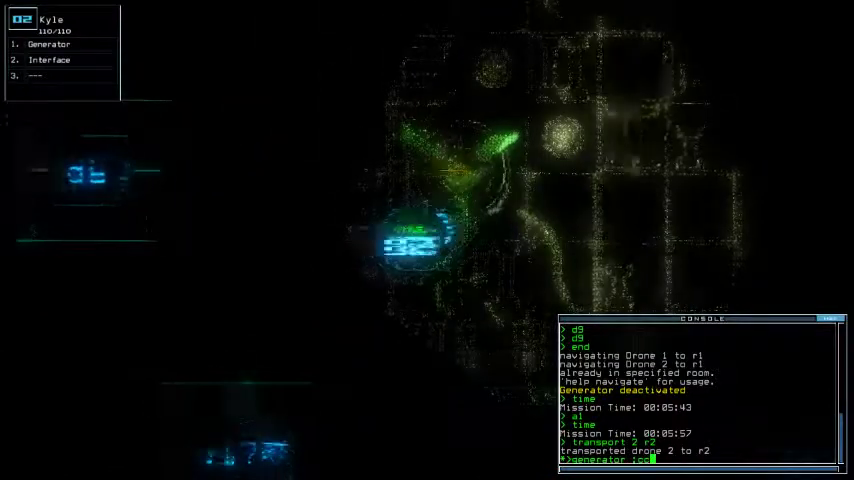
key(Return)
text(tt)
key(Return)
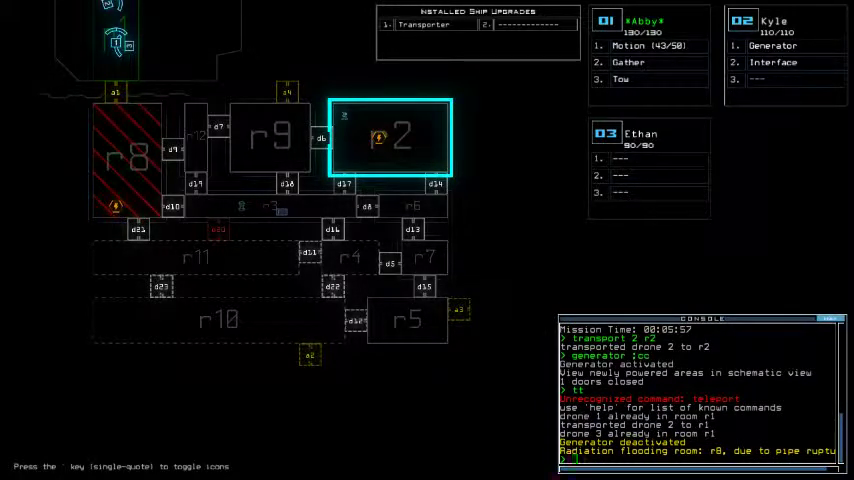
text(e)
key(Return)
text(transport 2)
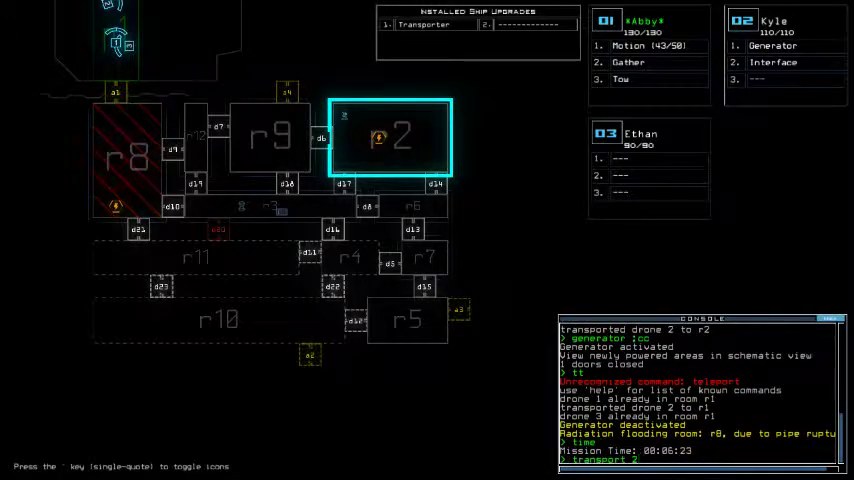
text( r2)
- Resend drone 2 to r2, restart the generator, toggle door d18, and dock at airlock a4
key(Return)
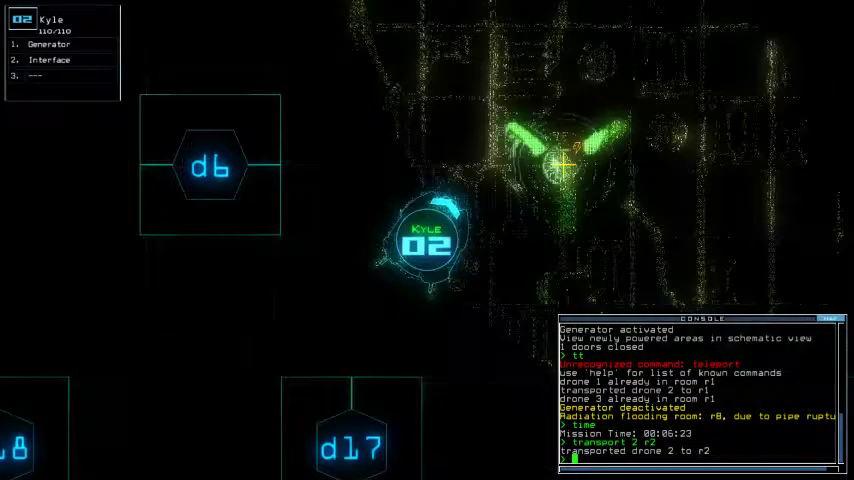
text(ge)
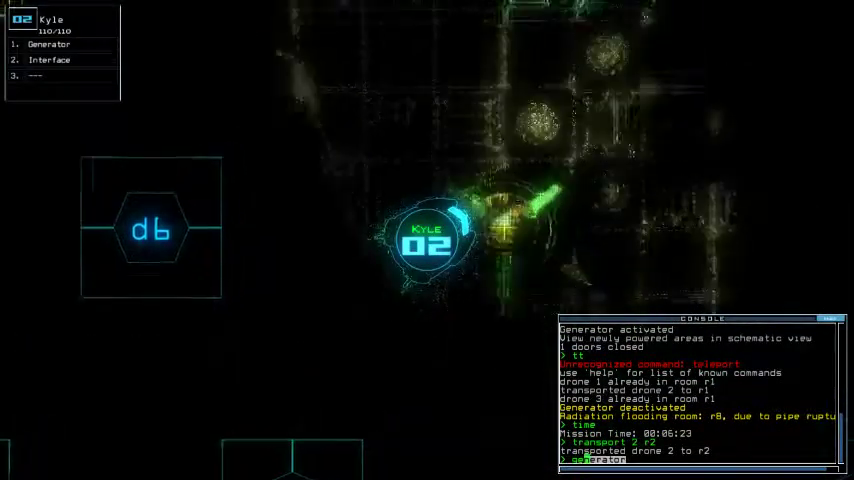
key(Return)
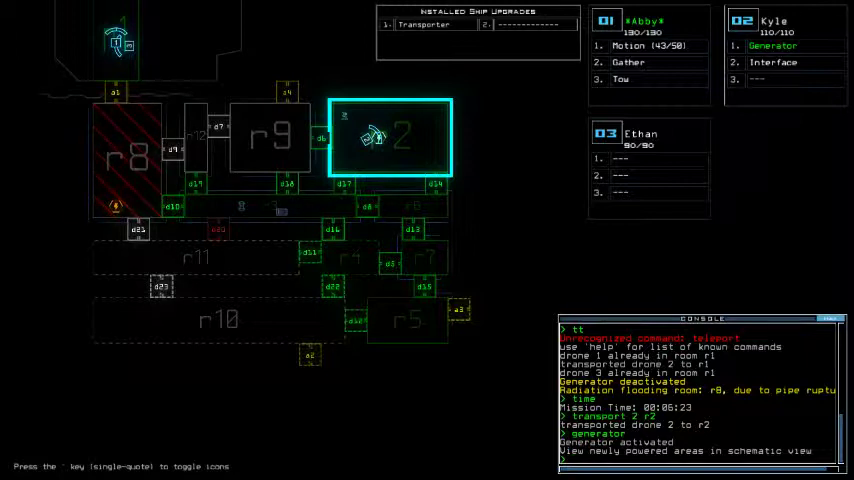
text(d)
key(Return)
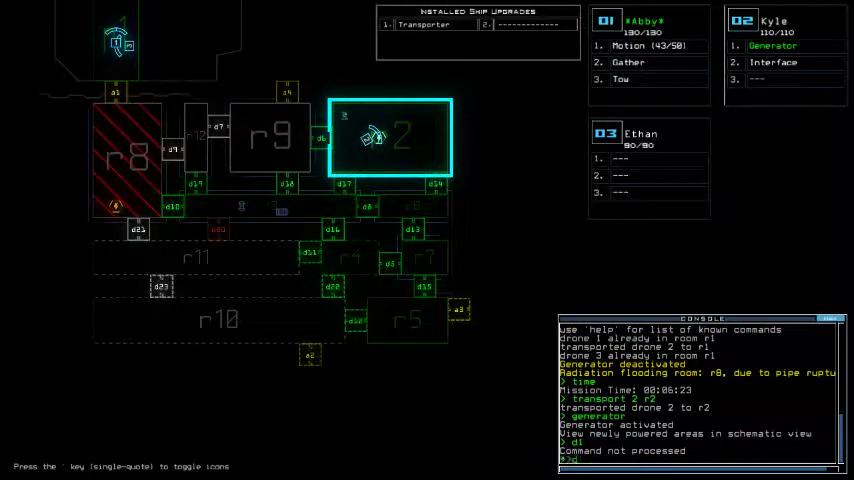
text(18)
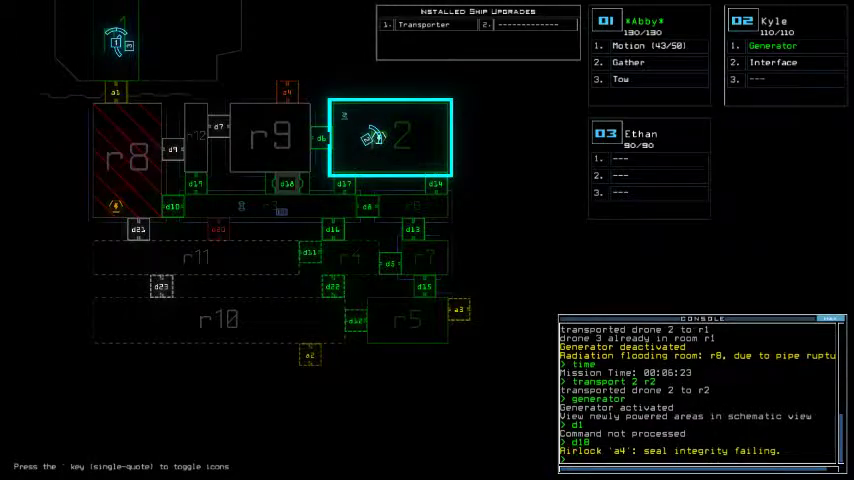
text(dock a4)
key(Return)
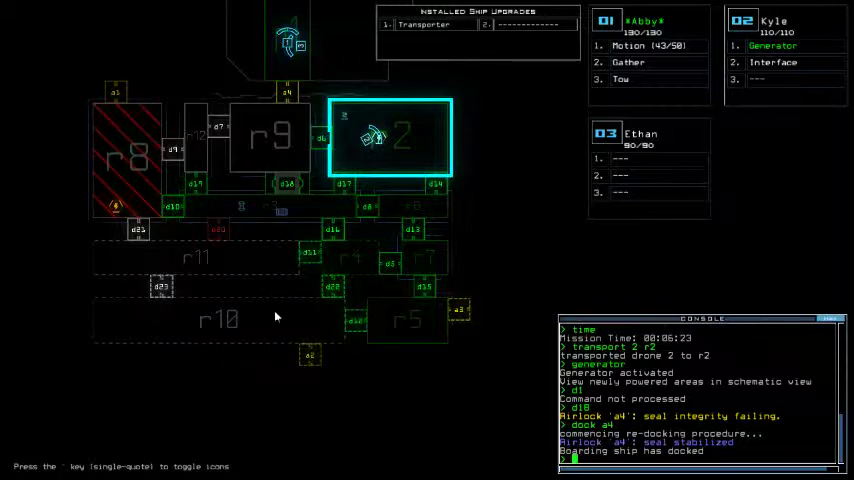
text(time)
- Open door d18 toward r9 and check the mission time
key(Return)
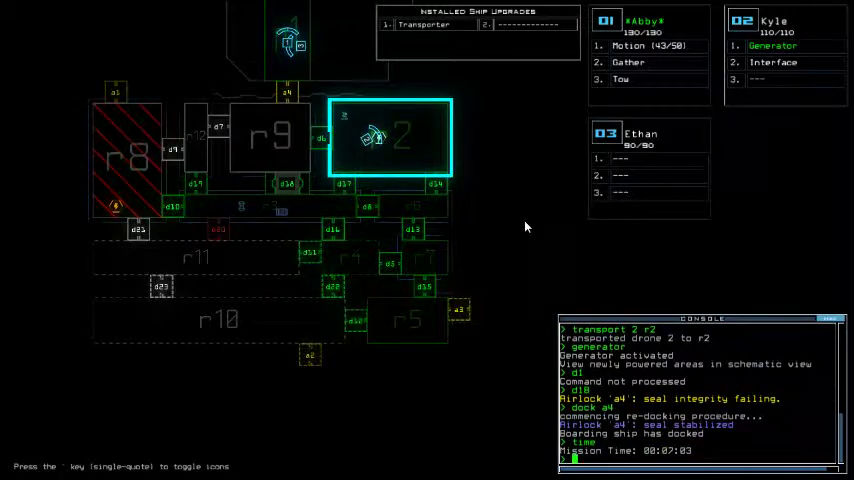
text(d18)
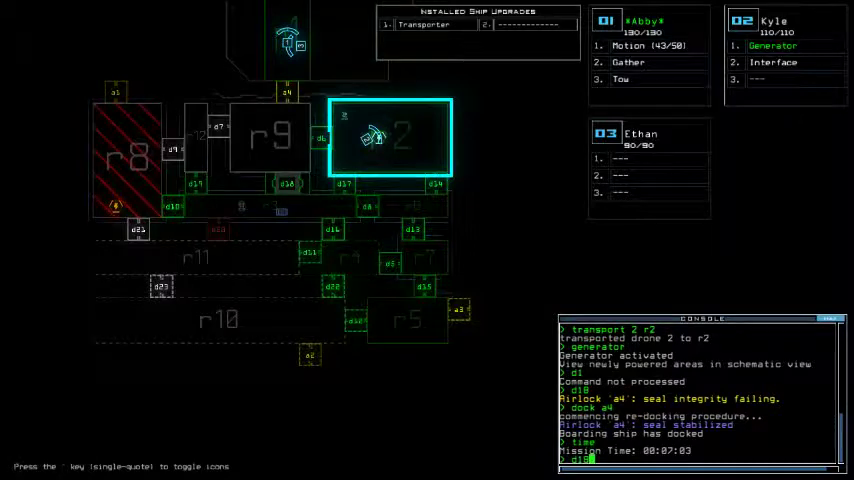
key(Return)
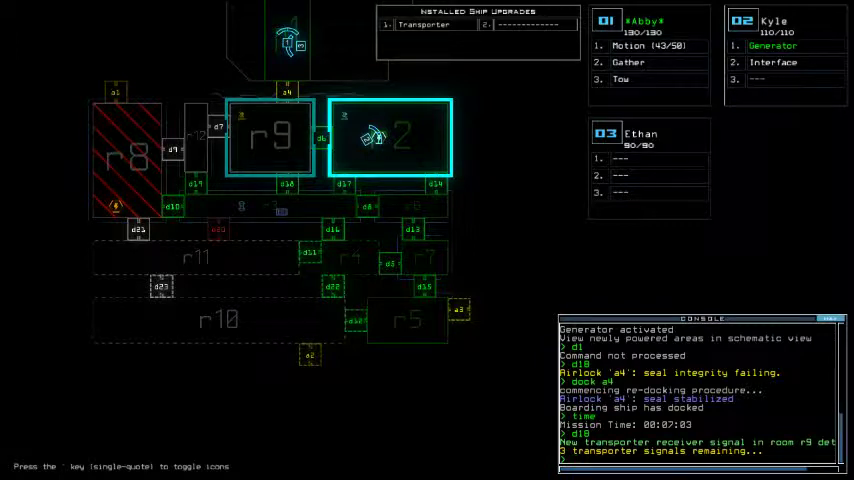
text(time)
key(Return)
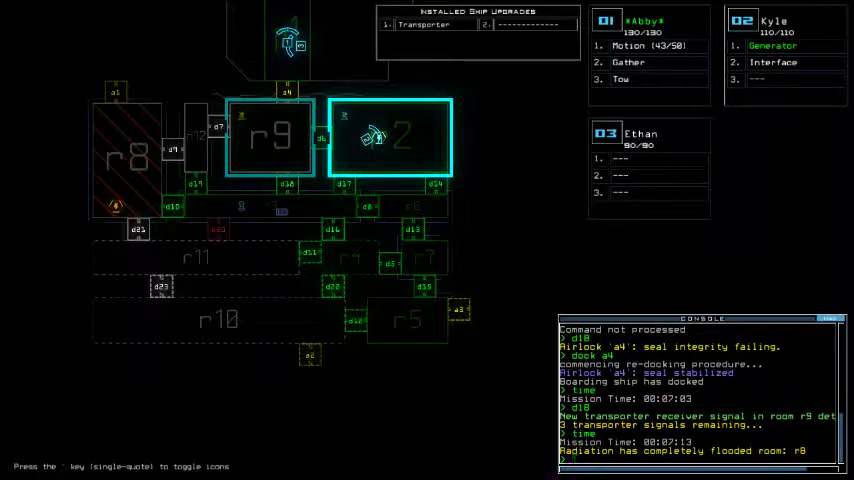
text(time)
key(Return)
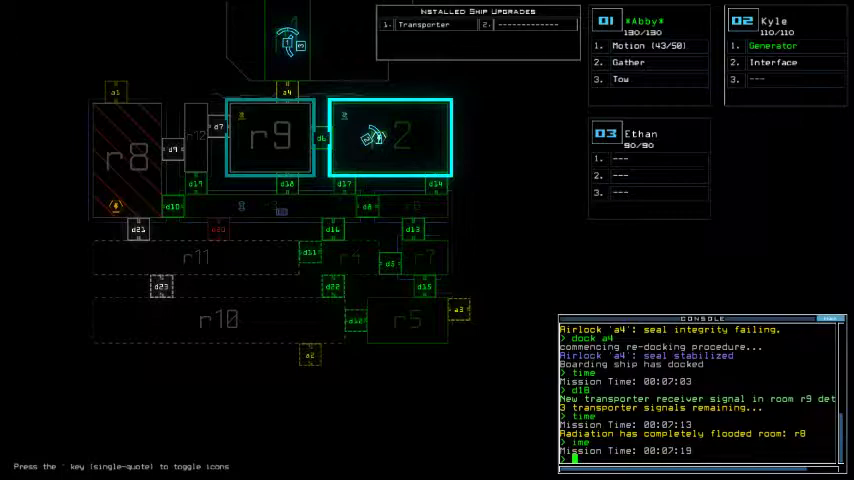
- Look through drone 1's camera, then teleport all drones back to r1
key(Tab)
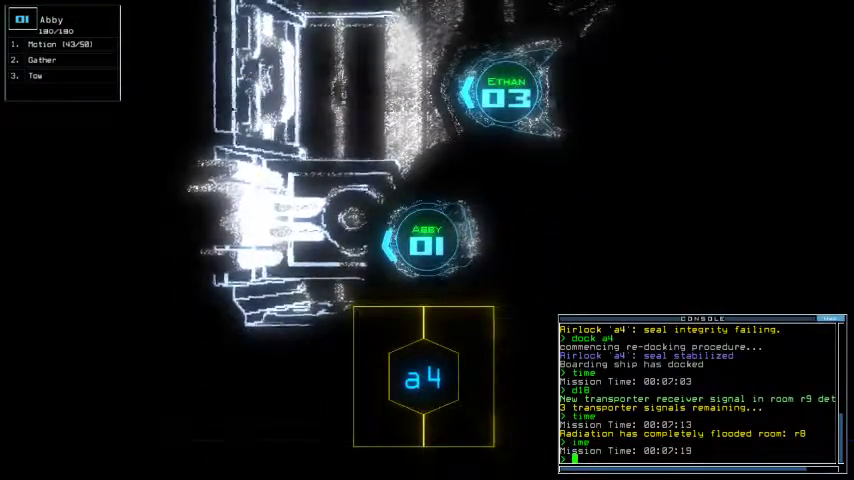
key(Tab)
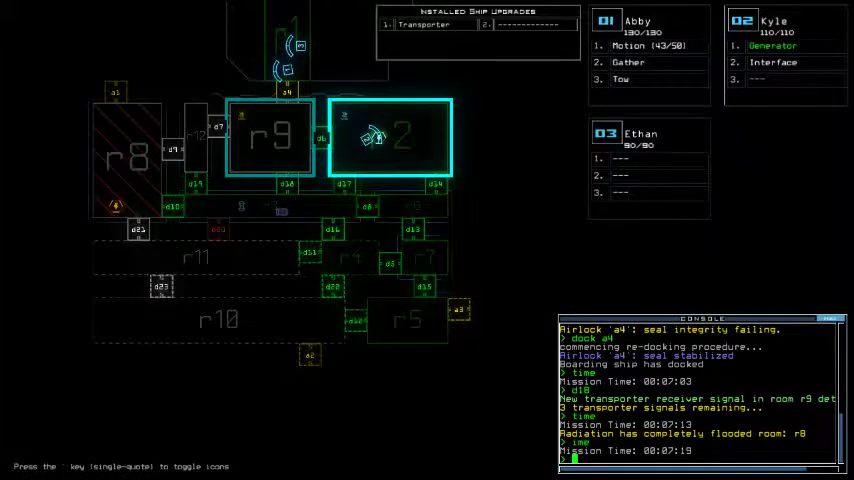
text(t)
key(Return)
text(time)
key(Return)
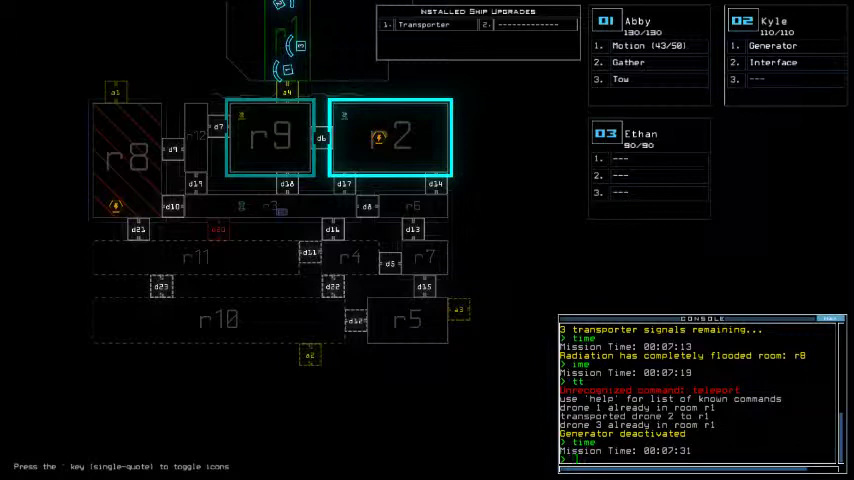
- Scan r9 with the motion sensors and check the mission time
key(Return)
text(mo)
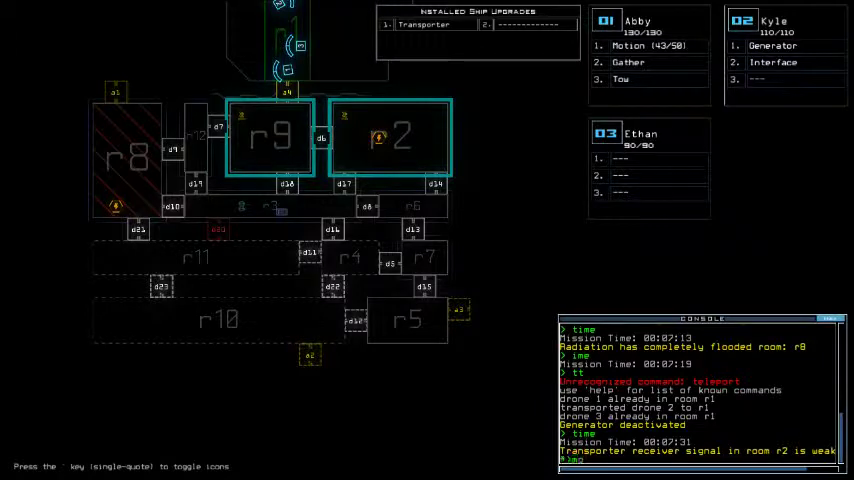
key(Return)
text(time)
key(Return)
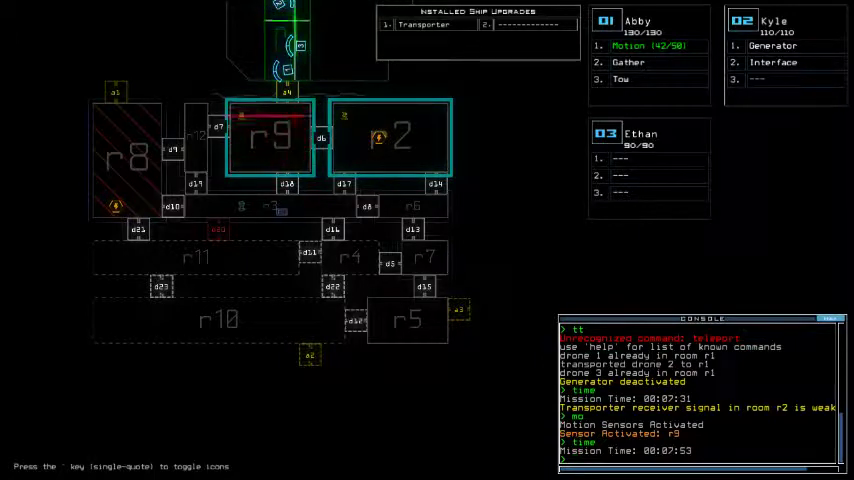
text(time)
key(Return)
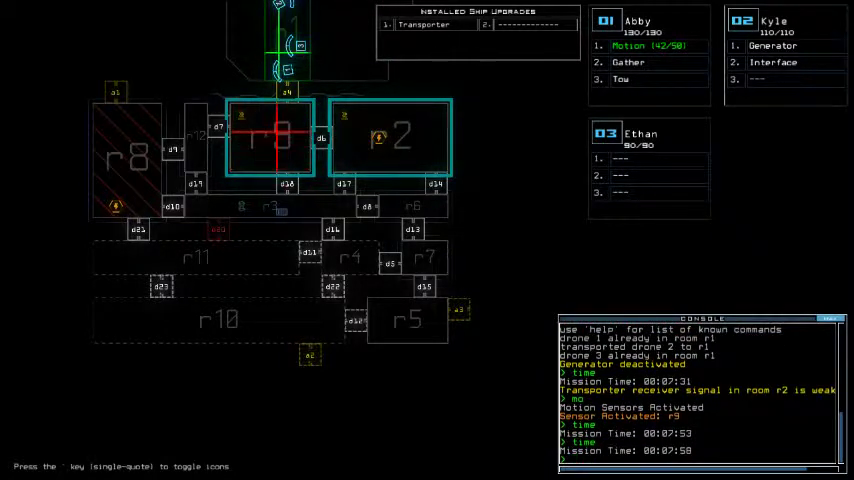
text(transport 2 r2)
- Send drone 2 to r2, restart the generator, and toggle doors d18 and d19
key(Return)
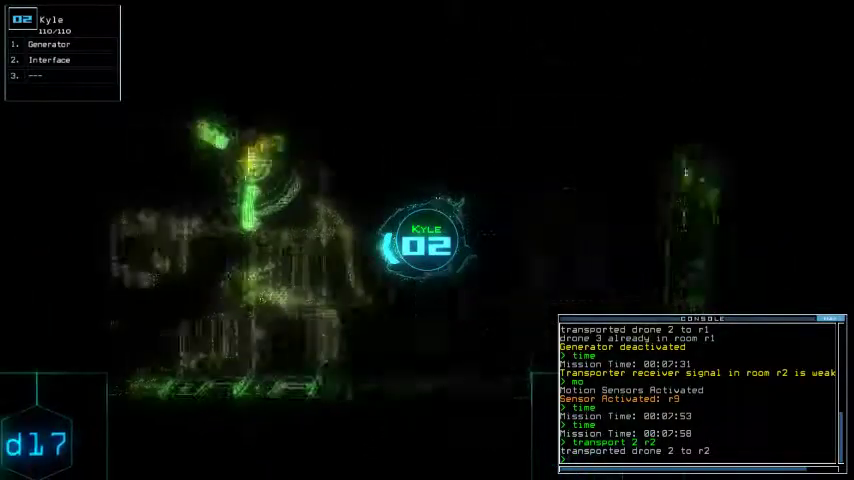
text(gne)
key(Return)
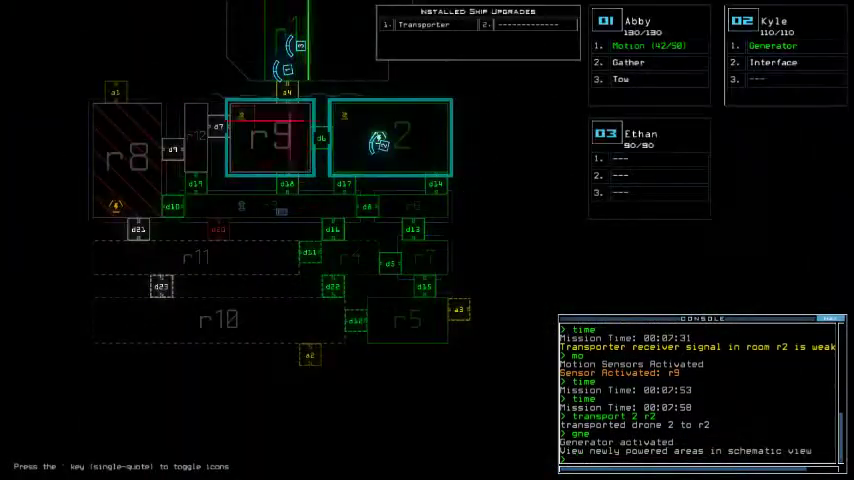
text(d18)
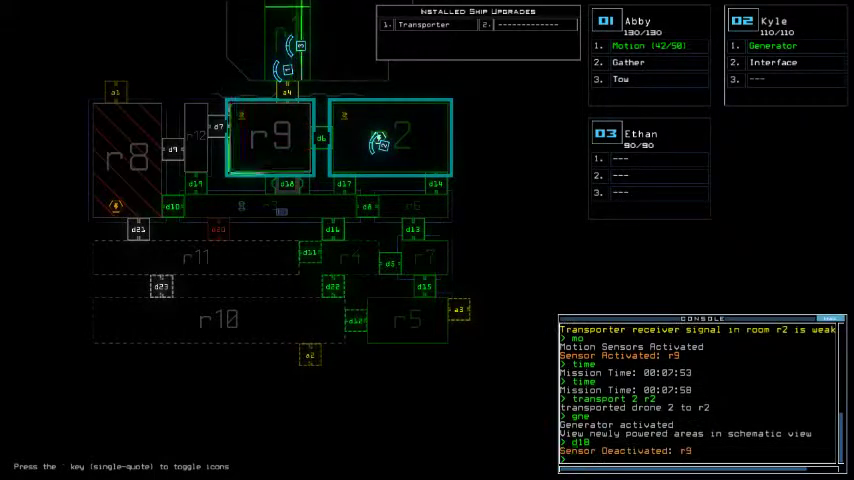
text(d18)
key(Return)
text(d19)
key(Return)
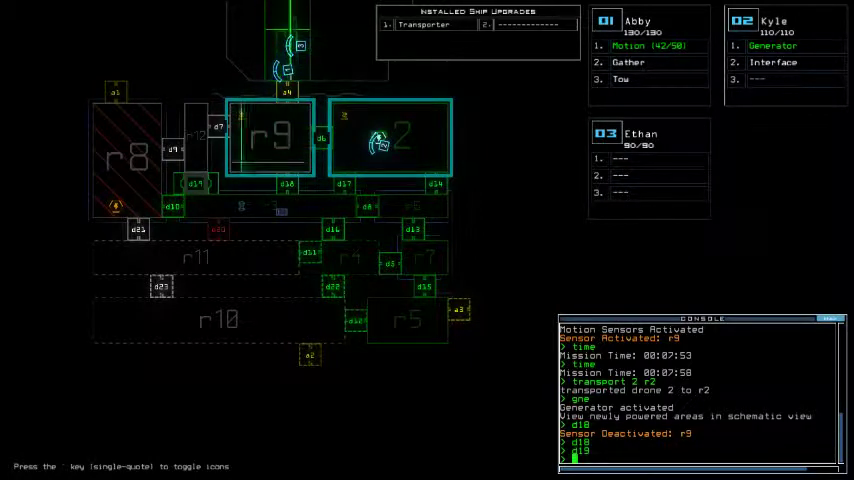
text(d1)
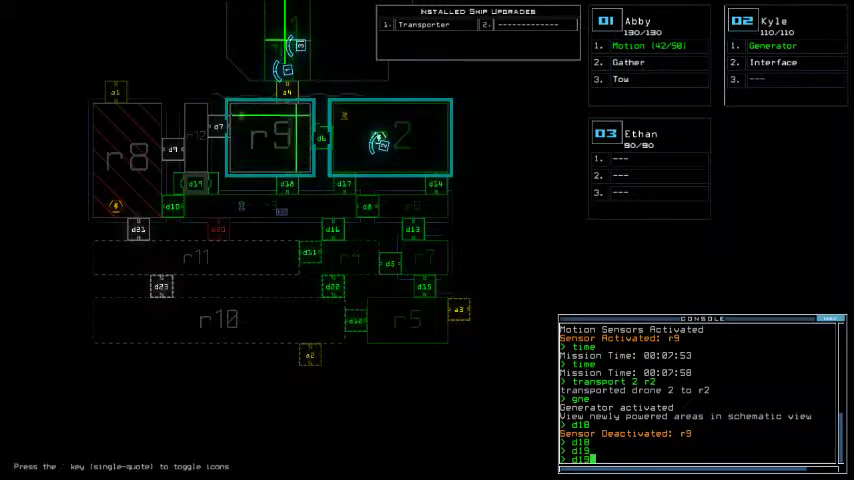
key(Return)
text(time)
- Operate airlock a4 and steer Abby left along the corridor toward door d7
key(Return)
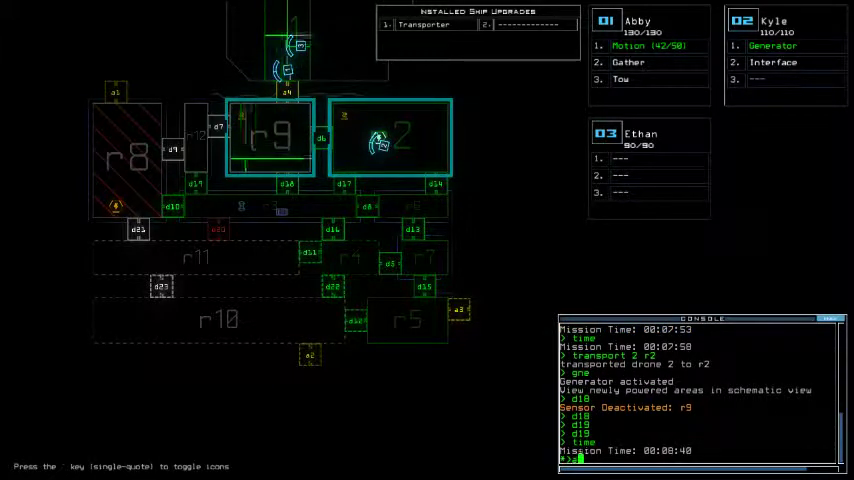
text(a4)
key(Return)
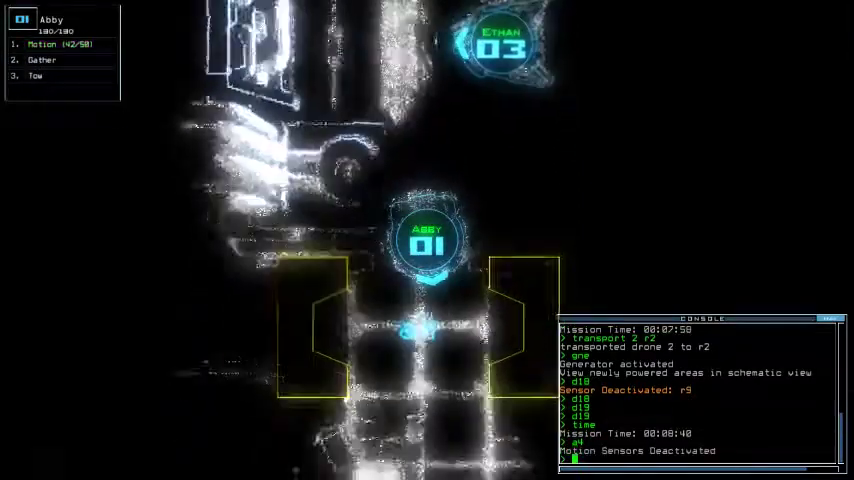
key(Up)
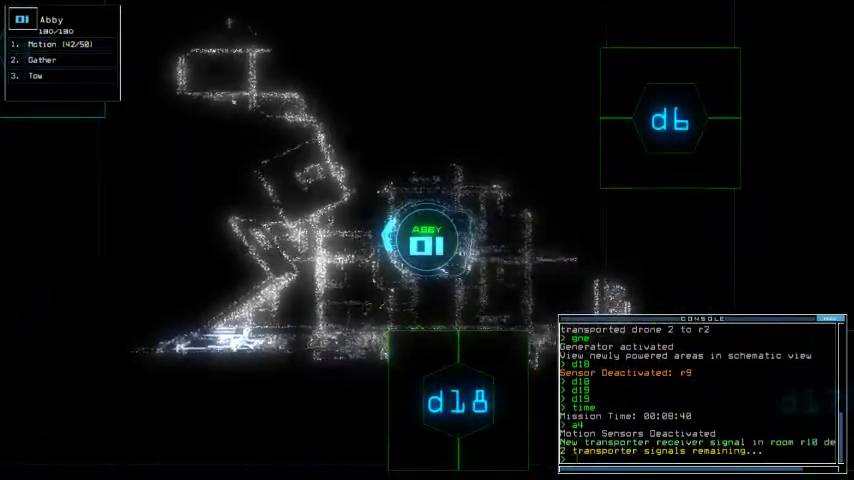
key(Tab)
text(d19)
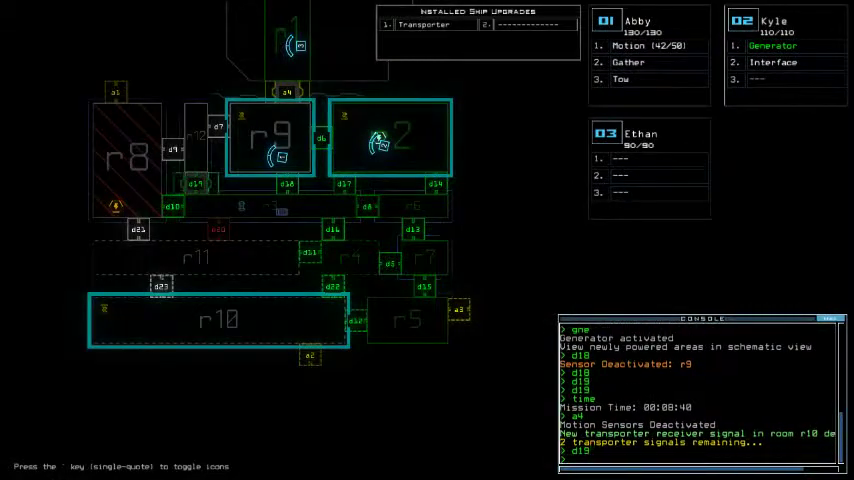
key(Tab)
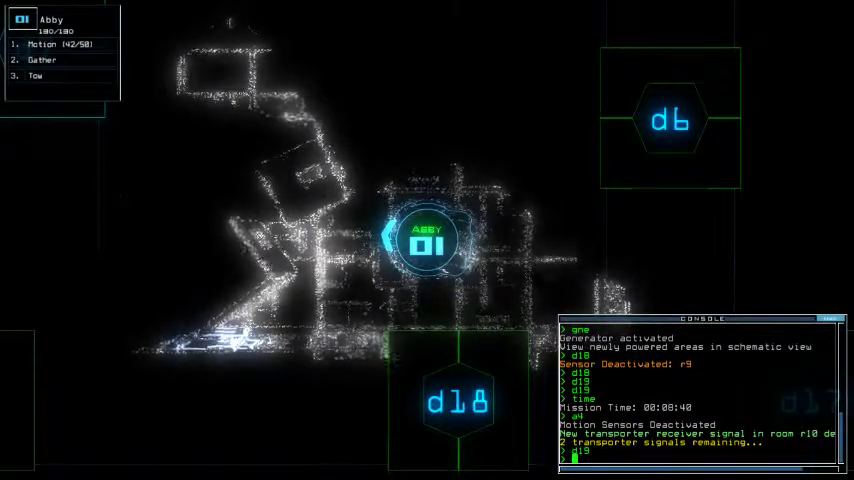
key(Left)
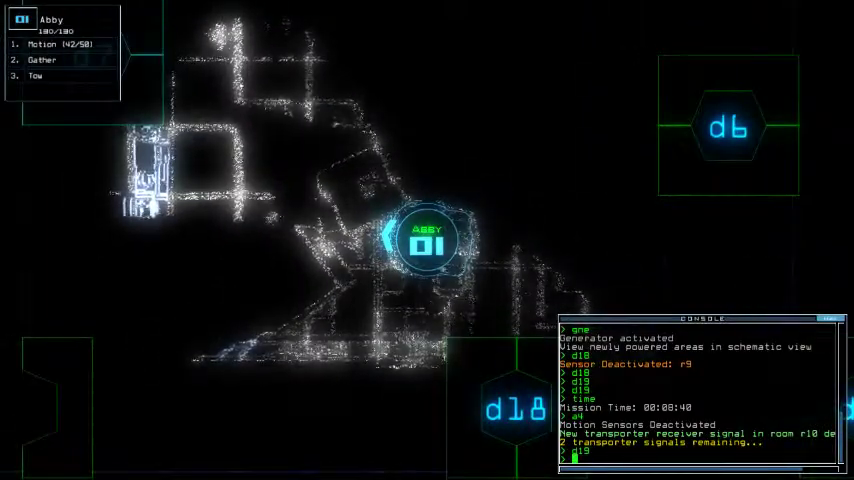
key(Left)
key(Left)
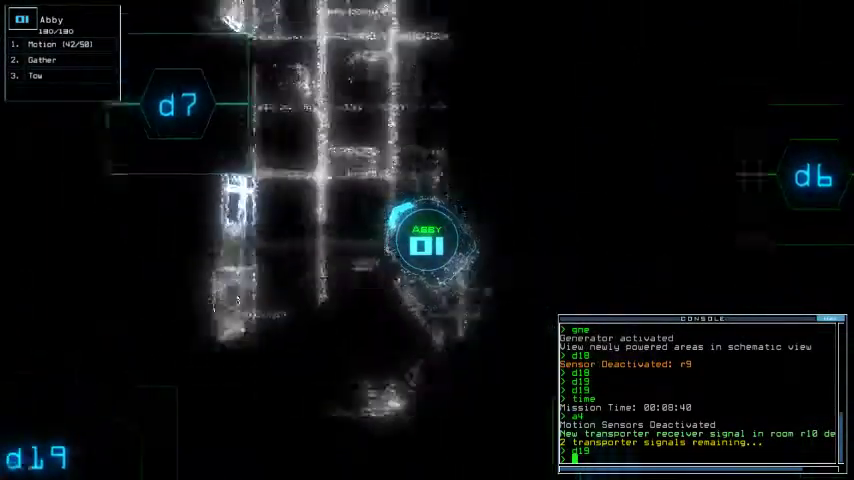
key(Left)
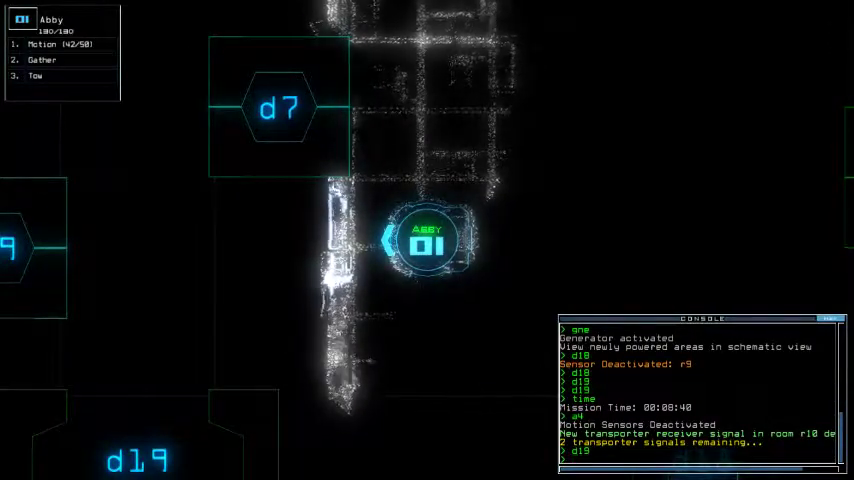
text(cc)
- Close the open door, check the mission time, and steer Abby up toward Ethan's drone
key(Return)
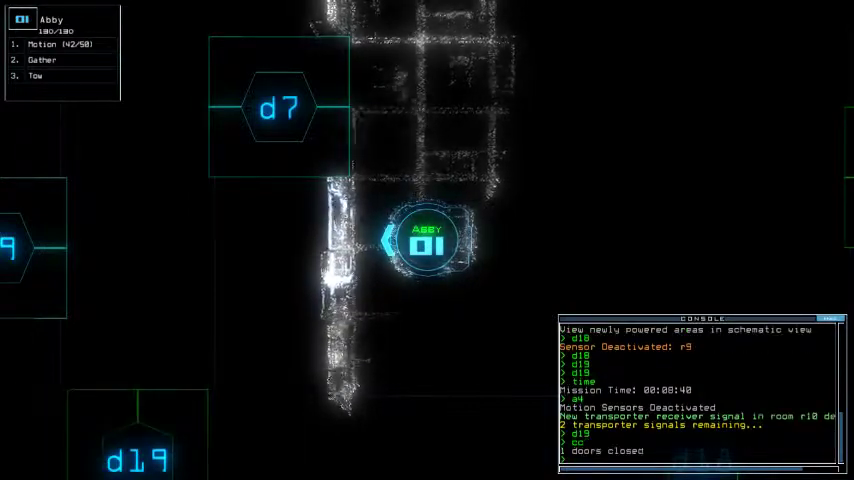
key(Right)
key(Tab)
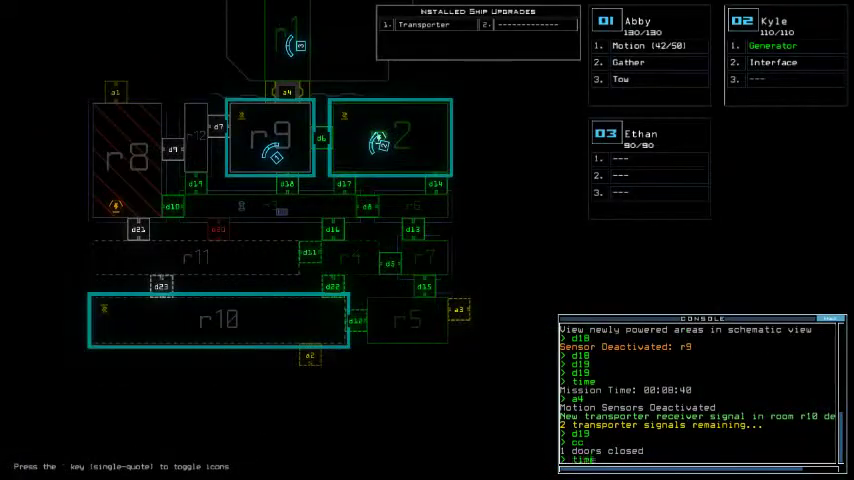
text(time)
key(Return)
text(sc)
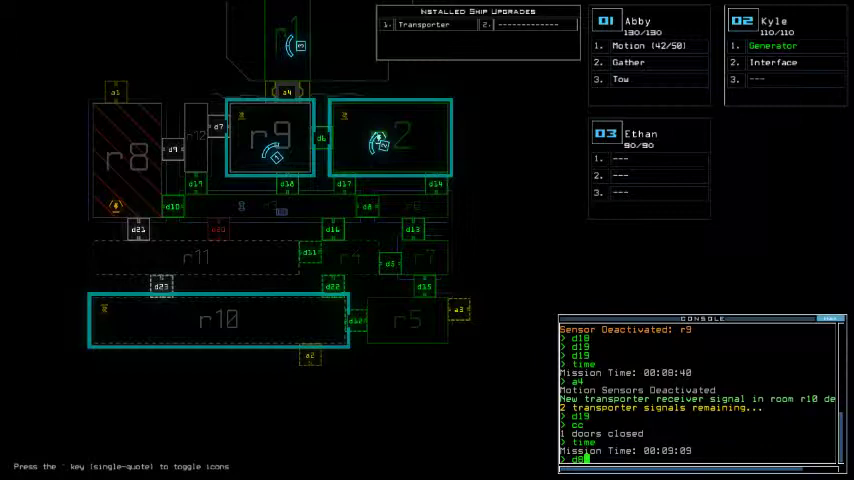
key(BackSpace)
key(BackSpace)
text(time)
key(Return)
key(Tab)
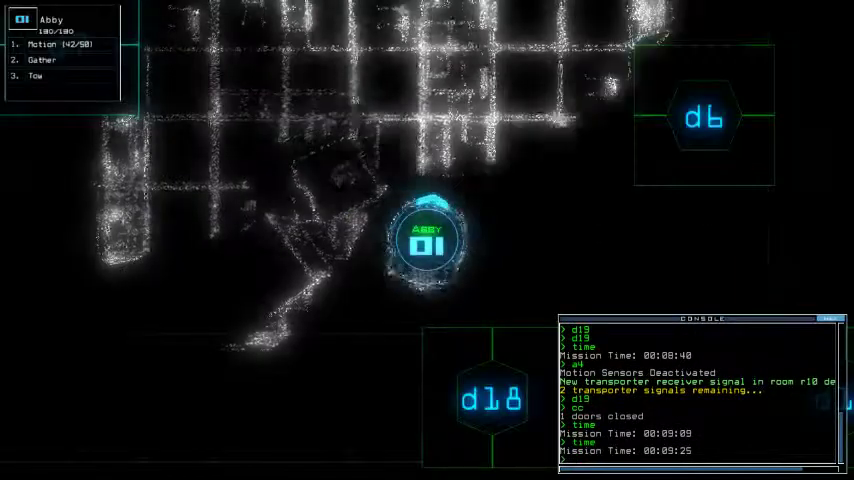
key(Up)
text(a4)
- Toggle airlock a4 and teleport drone 2 back to r1
key(Return)
text(2 r1)
key(Return)
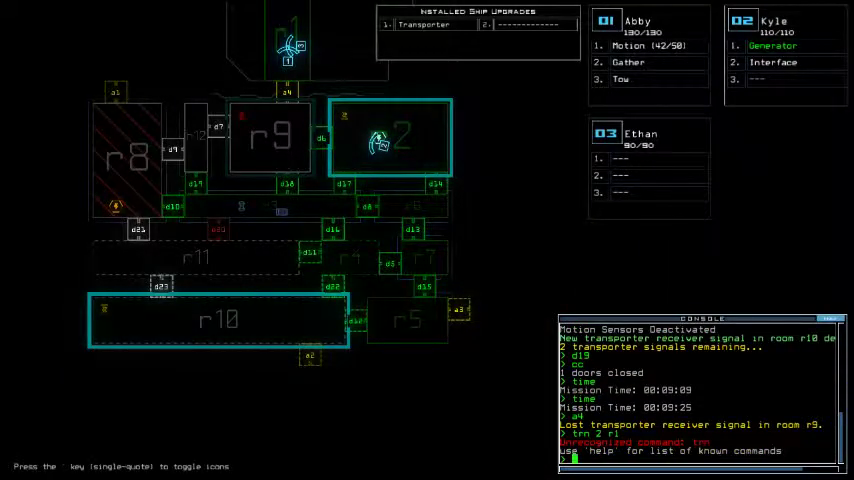
text(transport 2 r1)
key(Return)
text(dock a2)
- Re-dock the boarding ship at airlock a2, tracking the mission time
key(Return)
text(time)
key(Return)
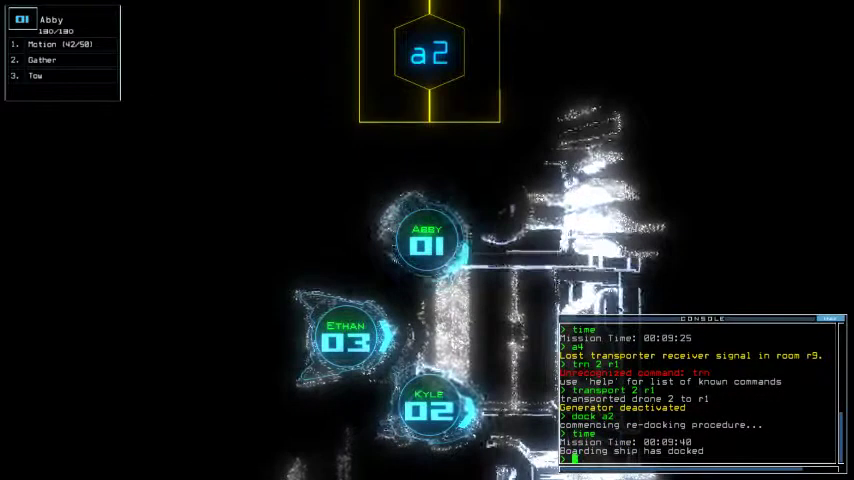
text(time)
key(Return)
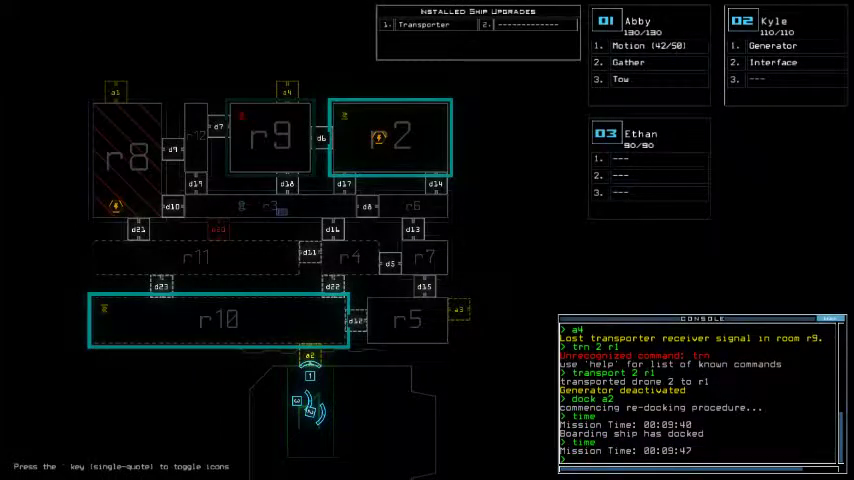
text(time)
key(Return)
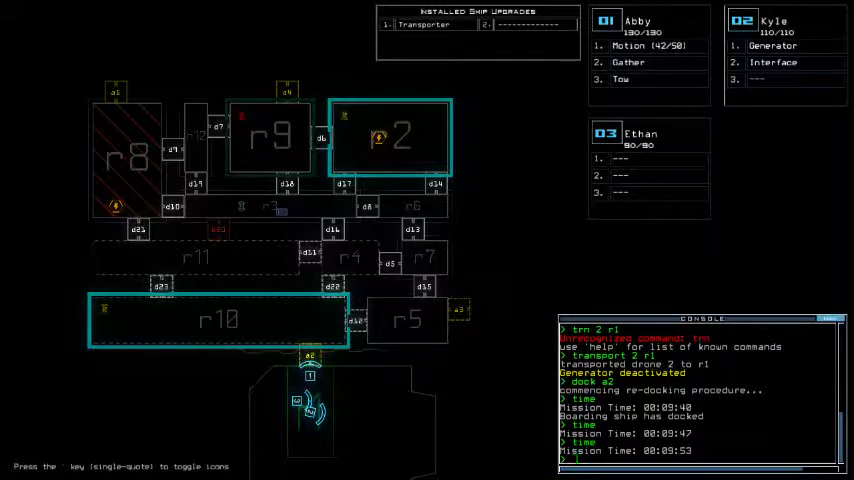
text(me)
key(Return)
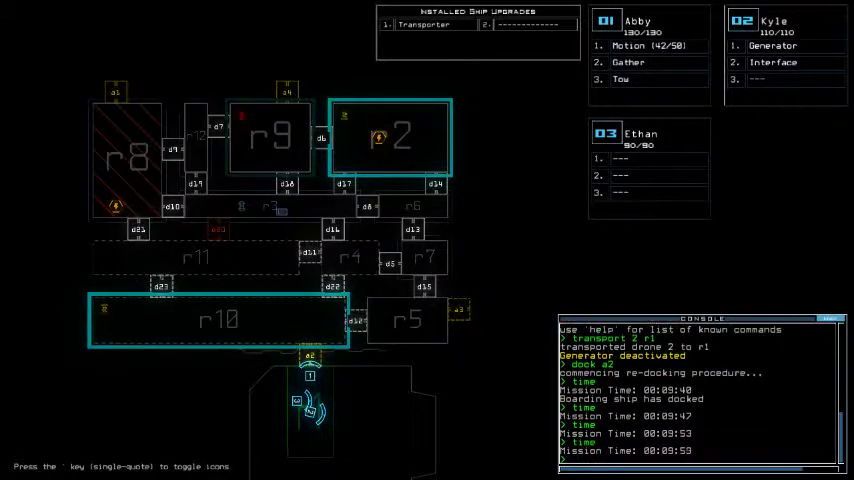
- Toggle airlock a2 twice and teleport drone 2 into r2
key(Return)
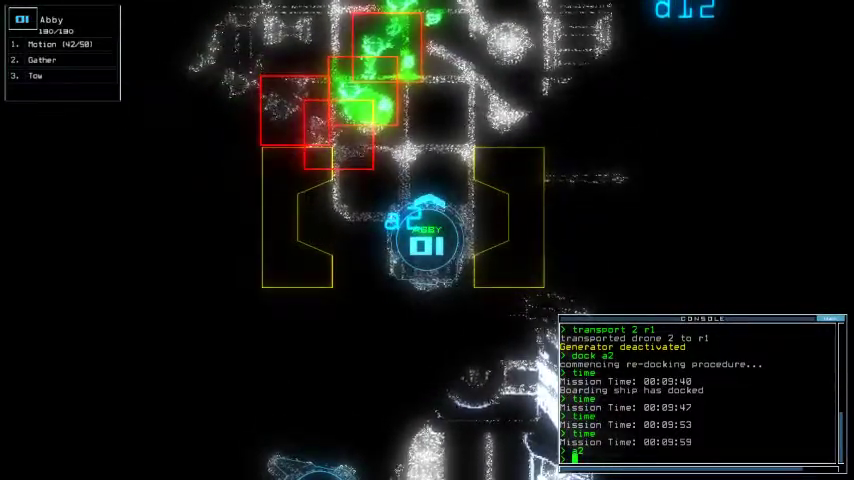
text(a2)
key(Return)
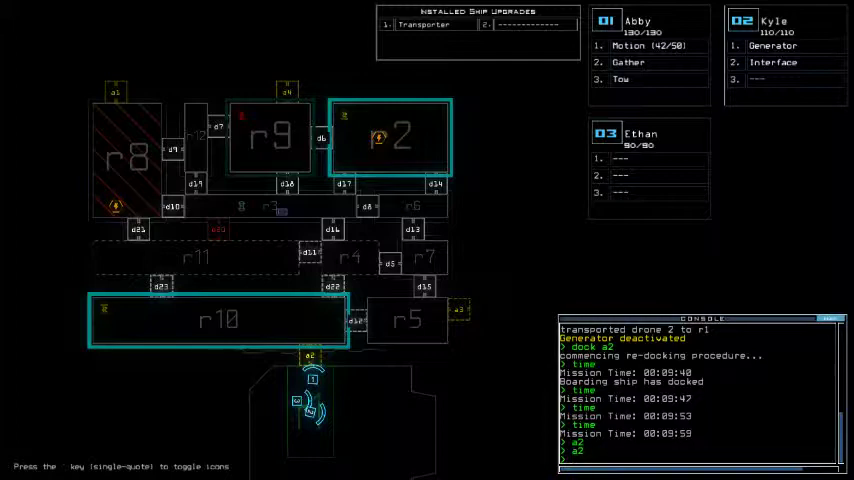
key(Return)
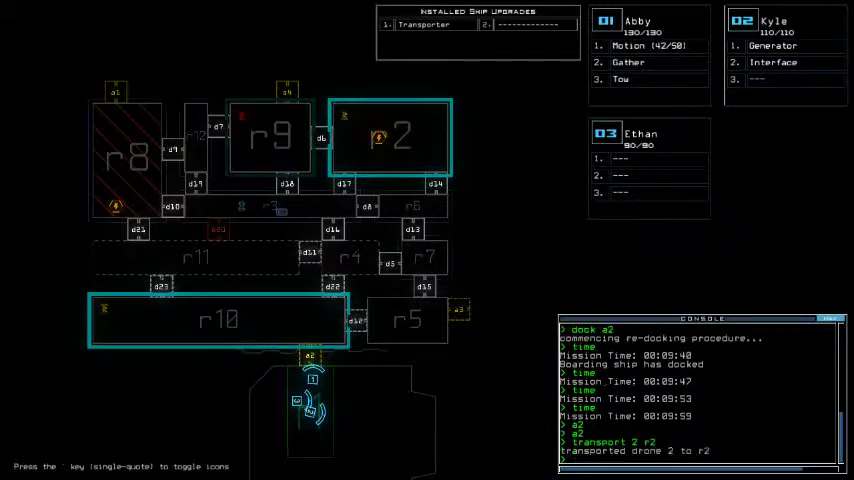
text(generator)
- Switch on the r2 generator, vent r5 to space, and re-dock at airlock a3
key(Return)
text(open r5;a3;close r5)
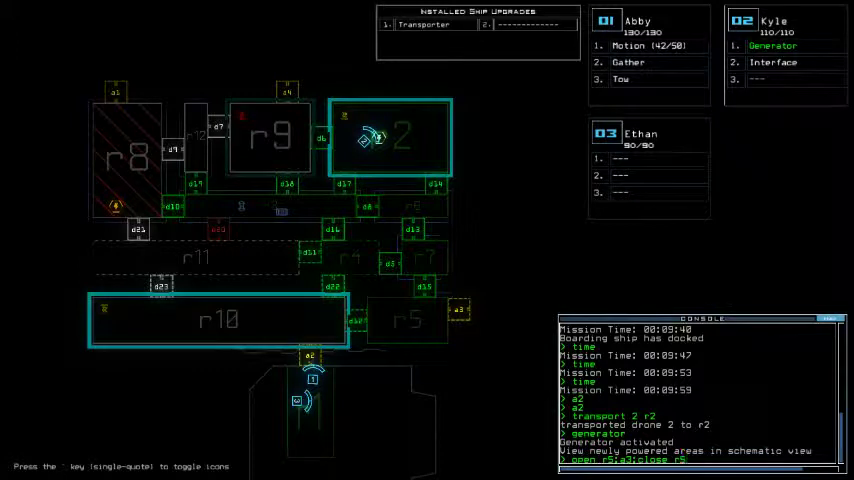
key(Return)
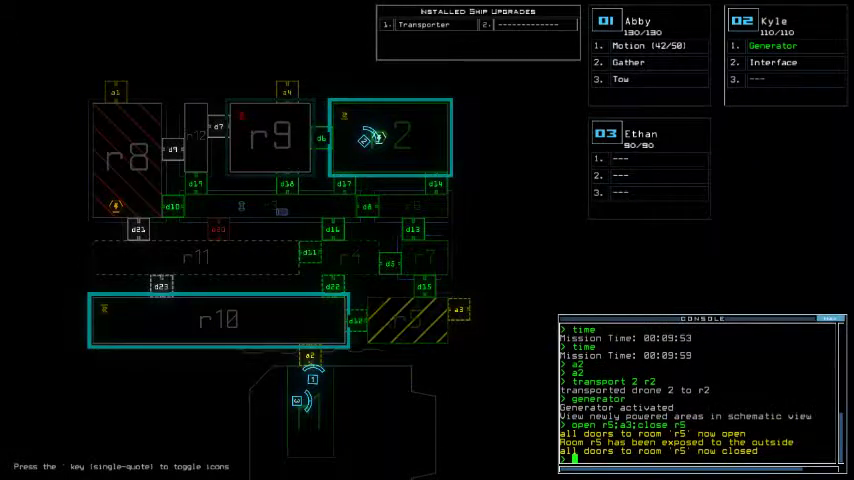
text(docka3)
key(Return)
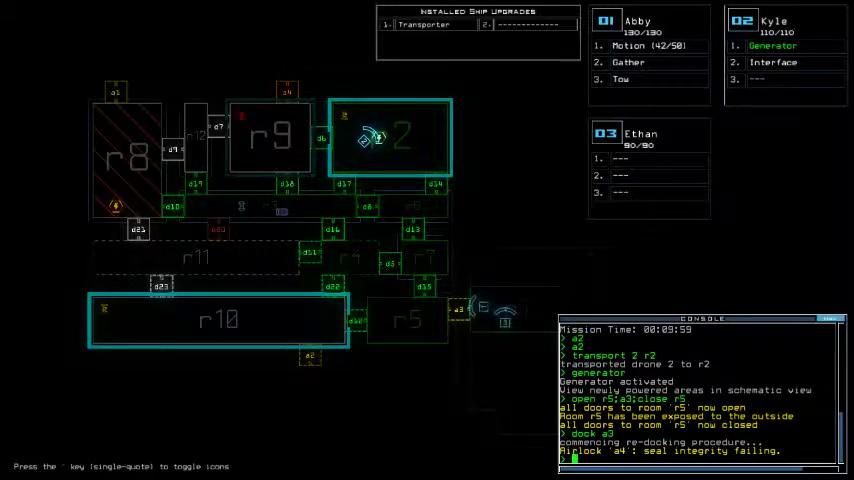
text(a3)
- Steer Abby to door d12, toggle d12 twice, and start re-docking at a4
key(Left)
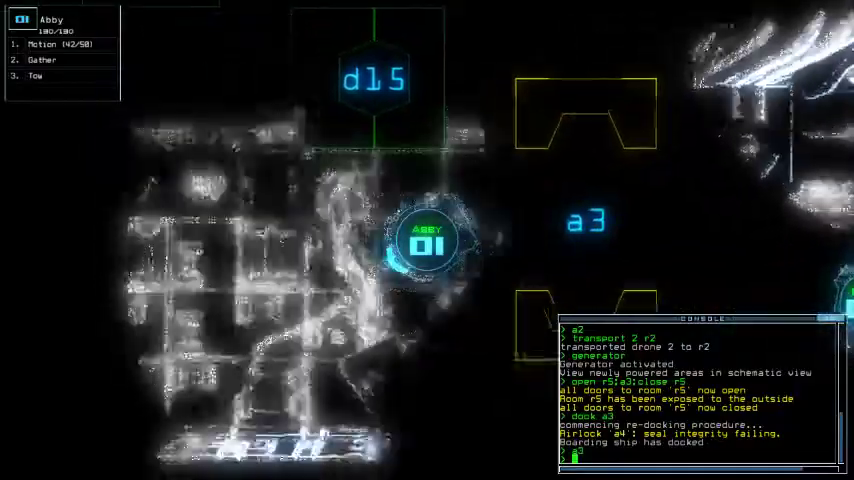
key(Left)
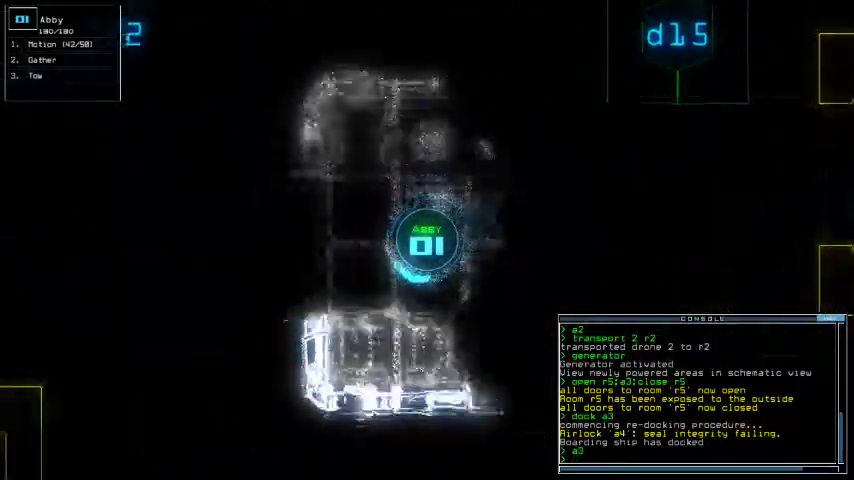
text(d)
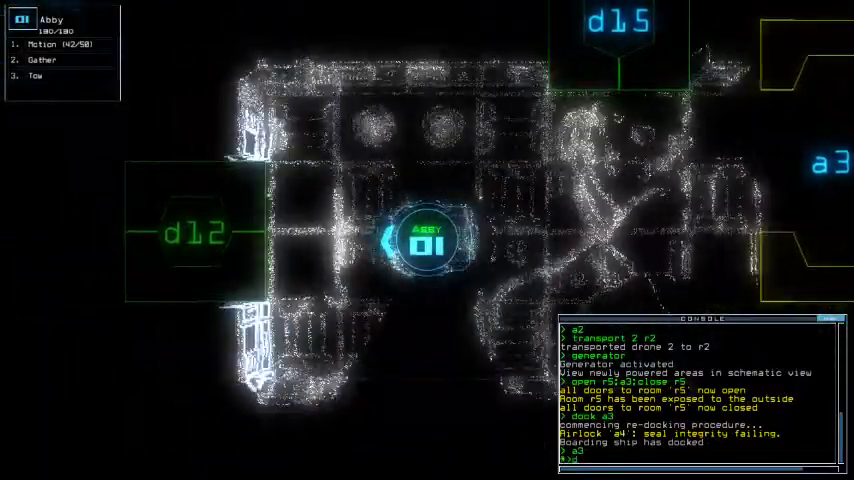
text(12)
key(Return)
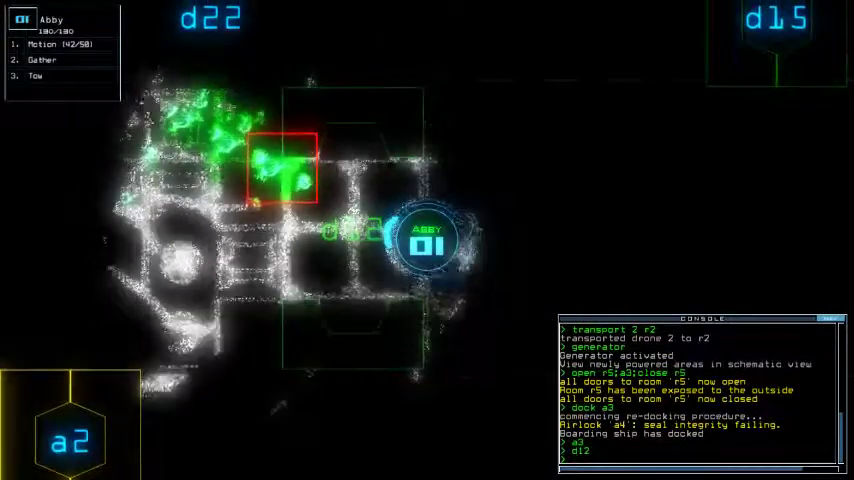
text(d12)
key(Return)
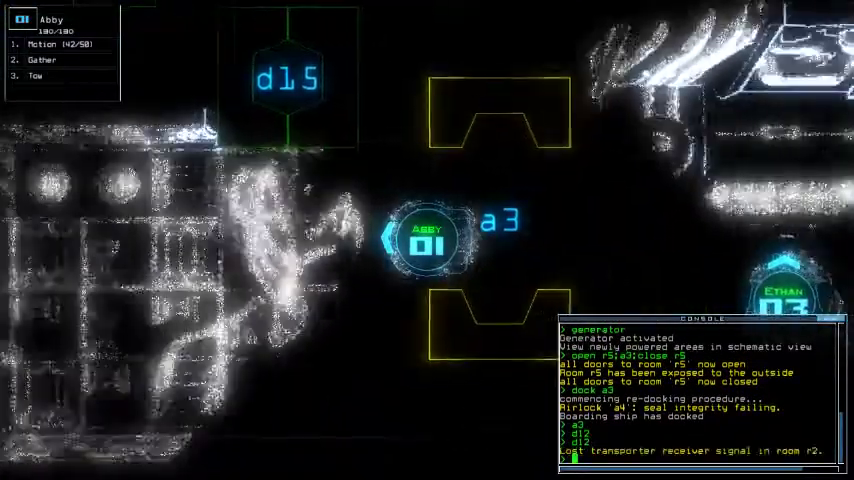
text(a3)
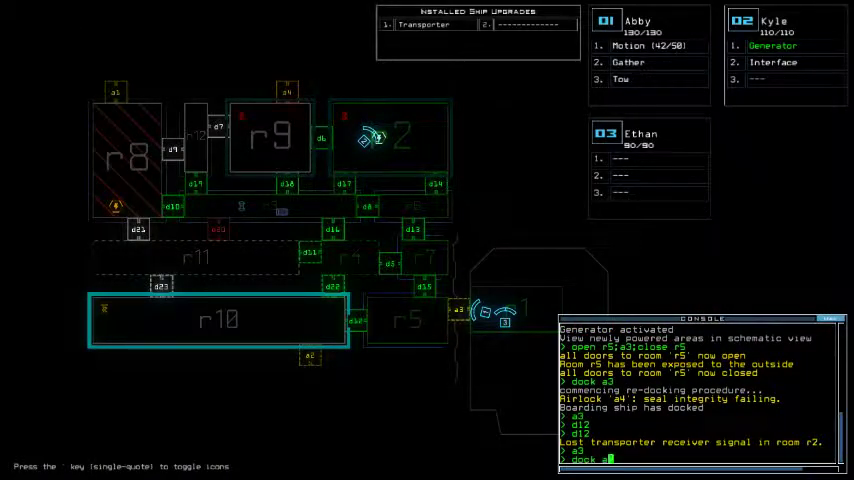
text(4)
key(Return)
text(d15)
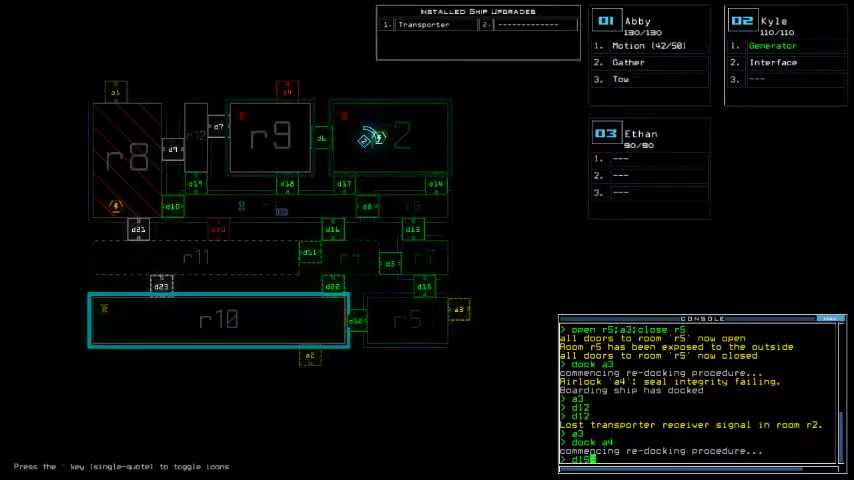
- Toggle doors d15 and d6, then cycle the generator off and back on
key(Return)
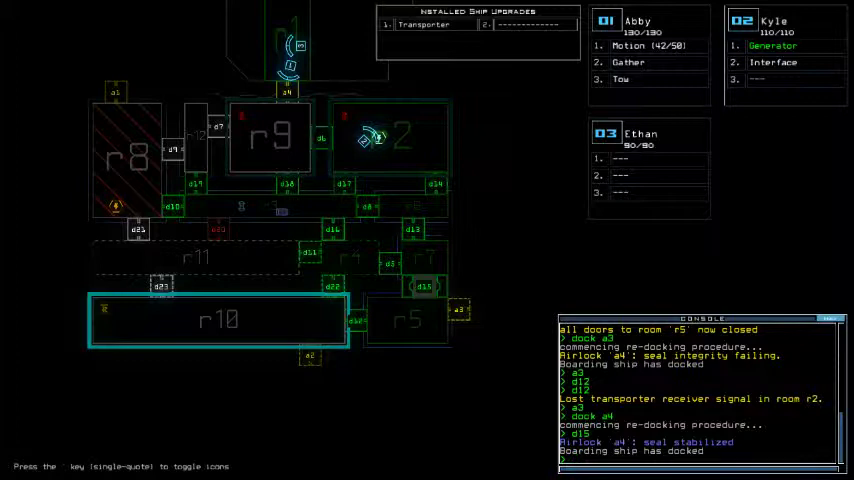
text(me)
key(Return)
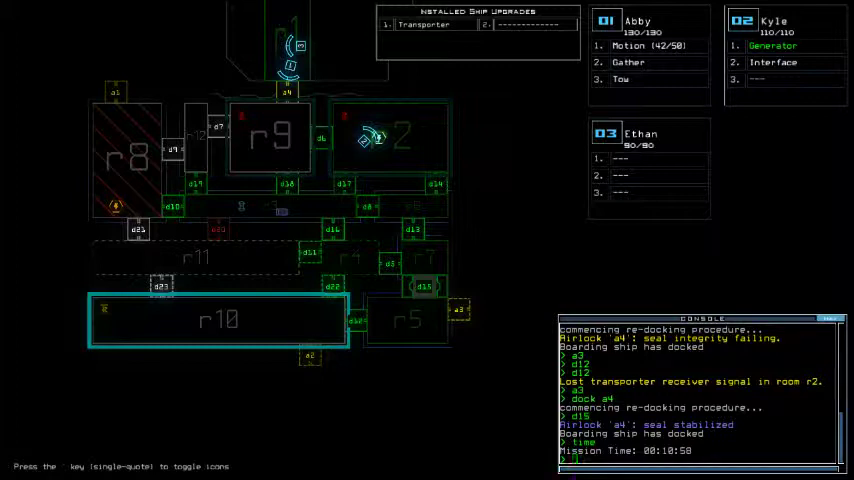
key(Return)
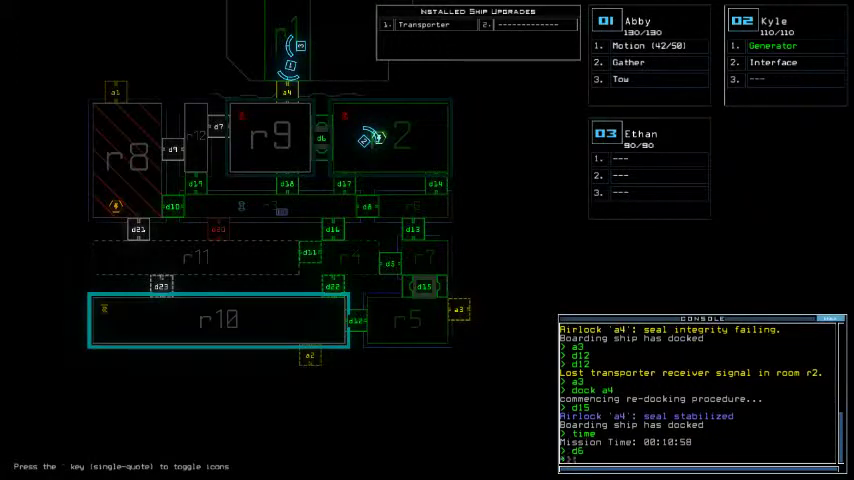
text(ime)
key(Return)
key(2)
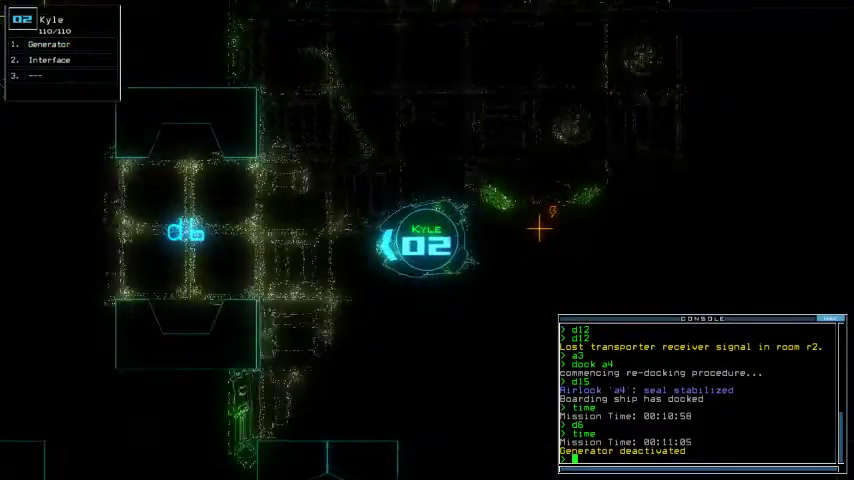
text(generator)
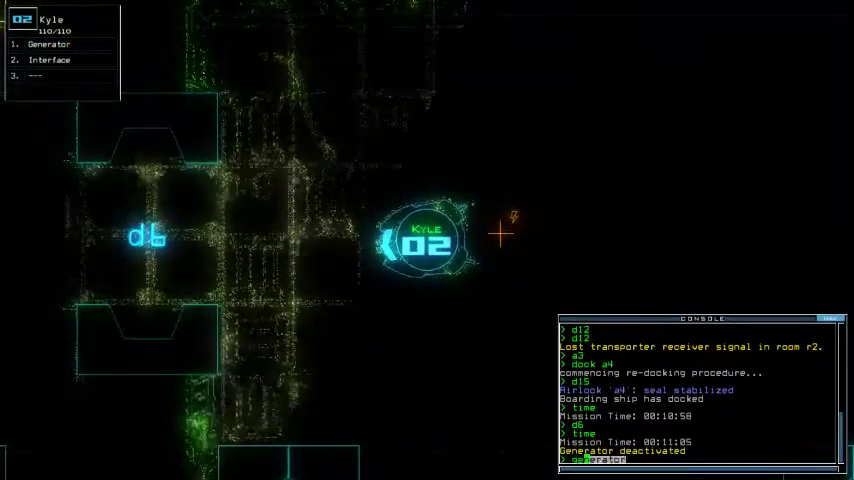
key(Return)
key(Escape)
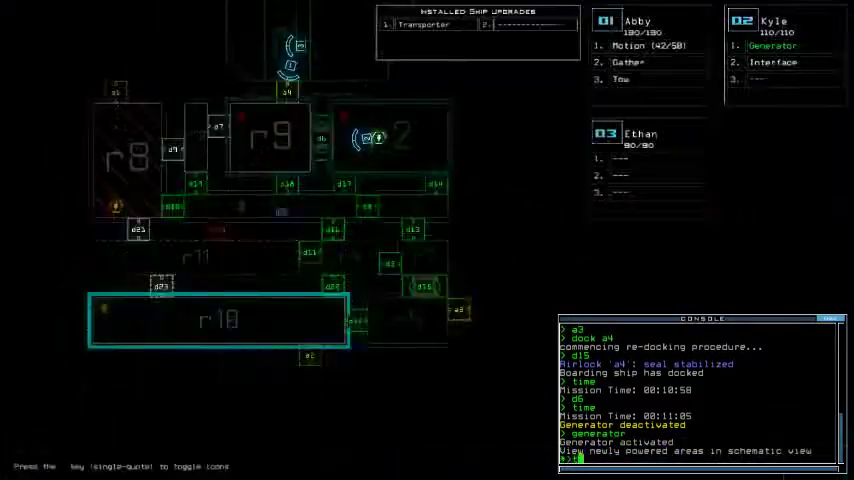
text(time)
key(Return)
text(5)
- Toggle door d15 and re-dock the boarding ship at airlock a3
key(Return)
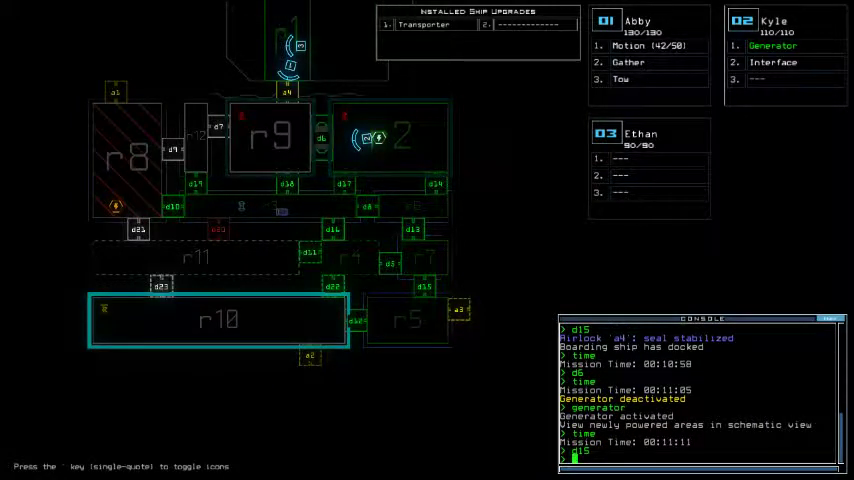
key(Return)
text(d6)
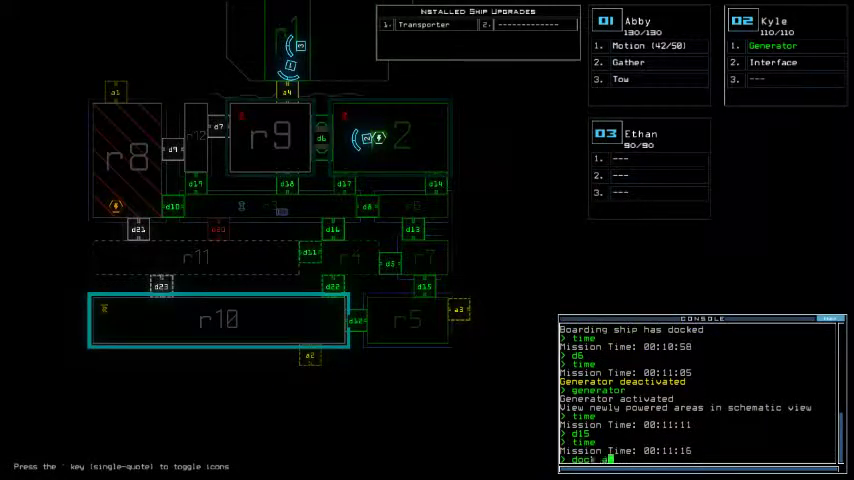
text(3)
key(Return)
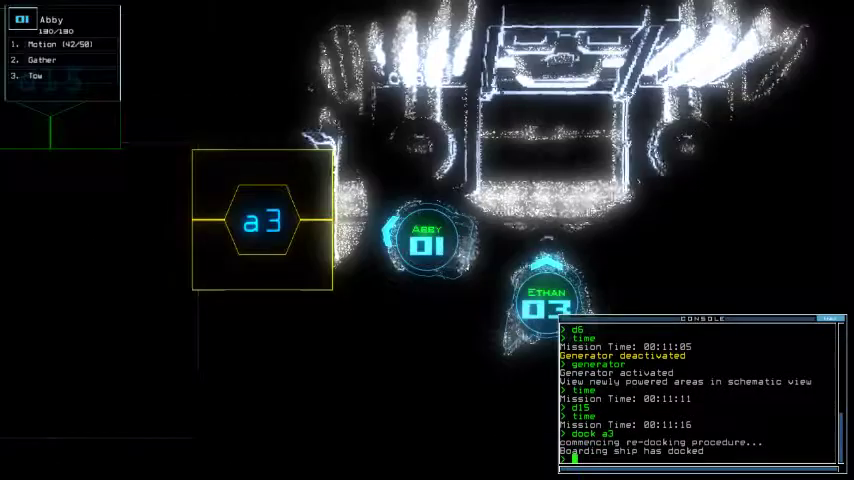
text(d15)
key(Return)
text(time)
- Watch drone 01 at airlock a3 while checking the mission time
key(Return)
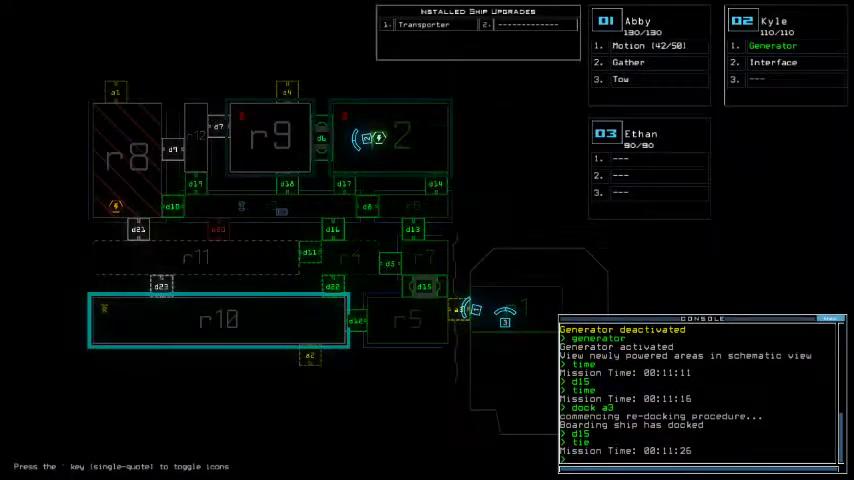
key(Tab)
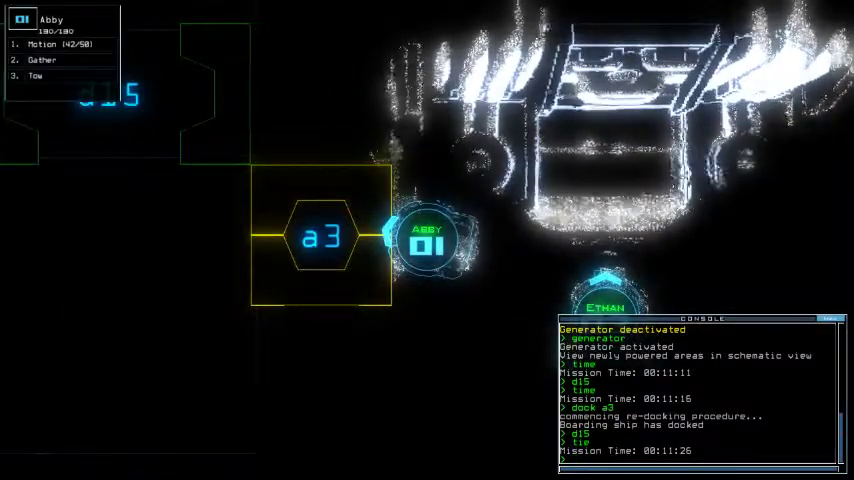
text(time)
key(Return)
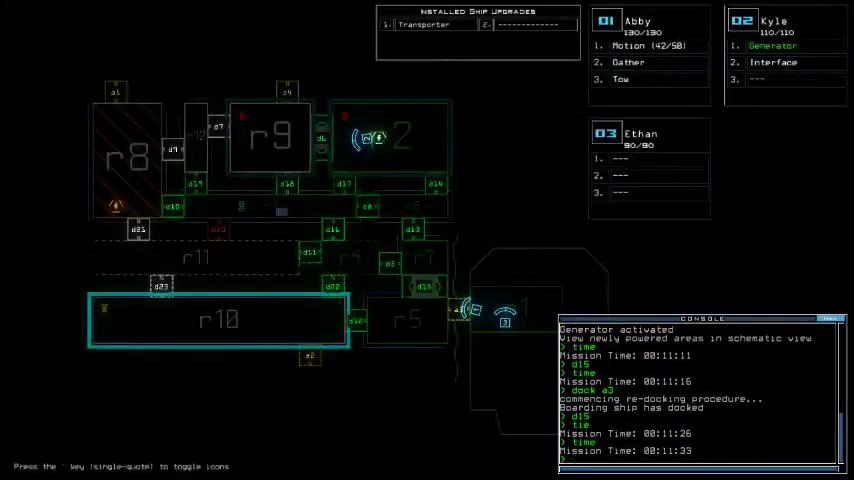
key(Tab)
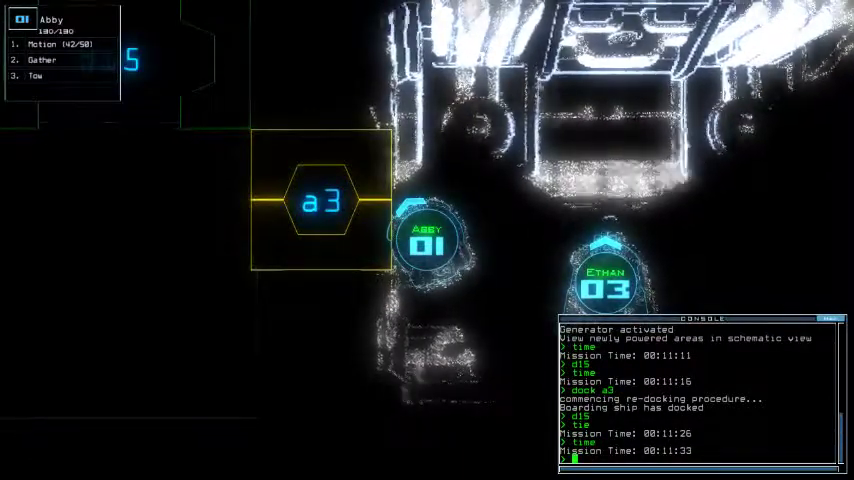
key(Tab)
text(time)
key(Return)
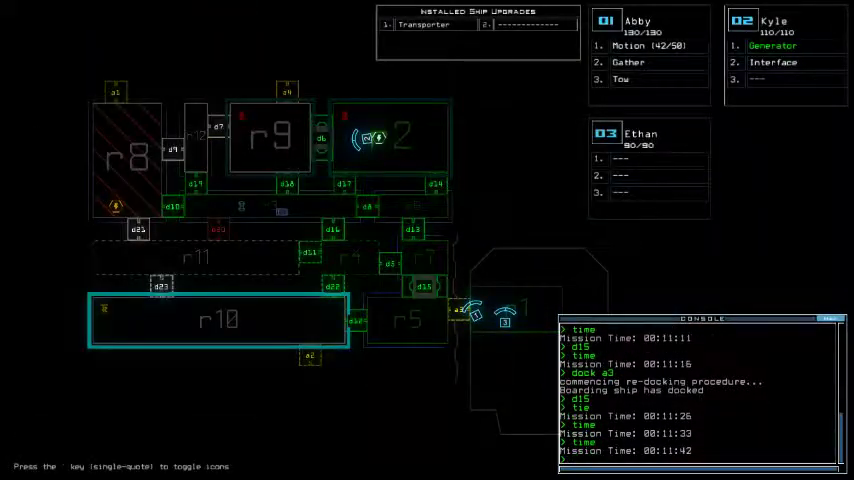
text(4)
- Start re-docking at a4 and drive drone 02 through airlock a4
key(Return)
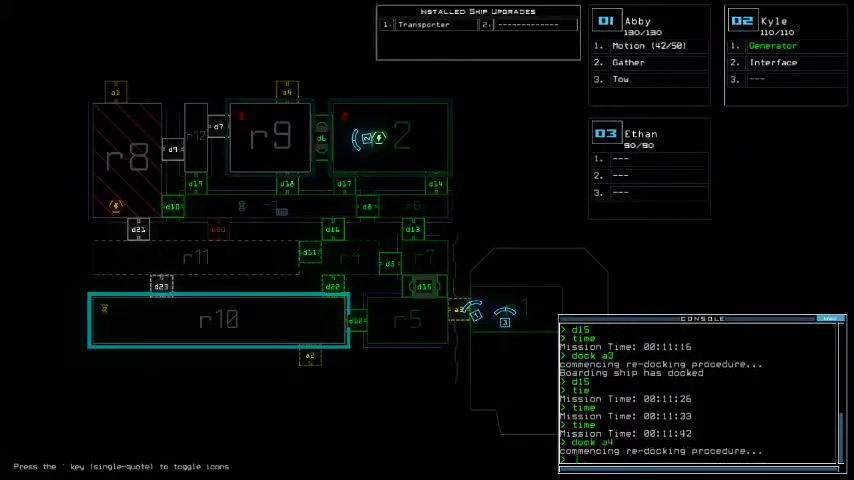
key(Tab)
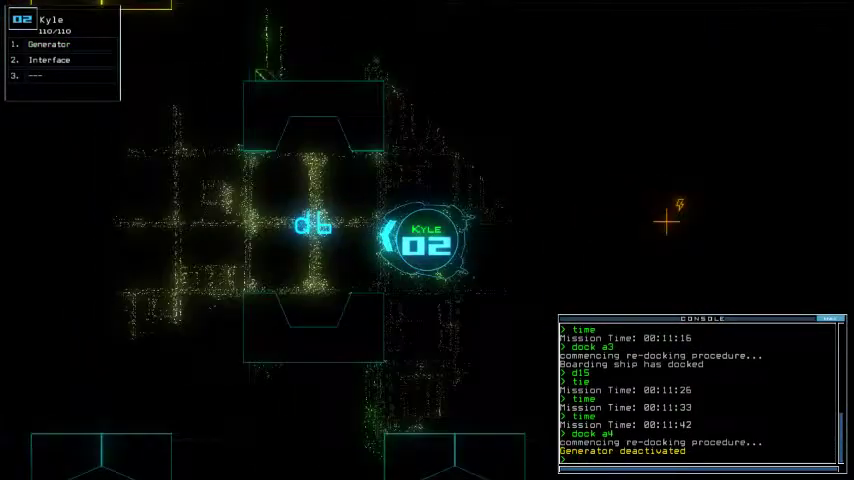
key(Up)
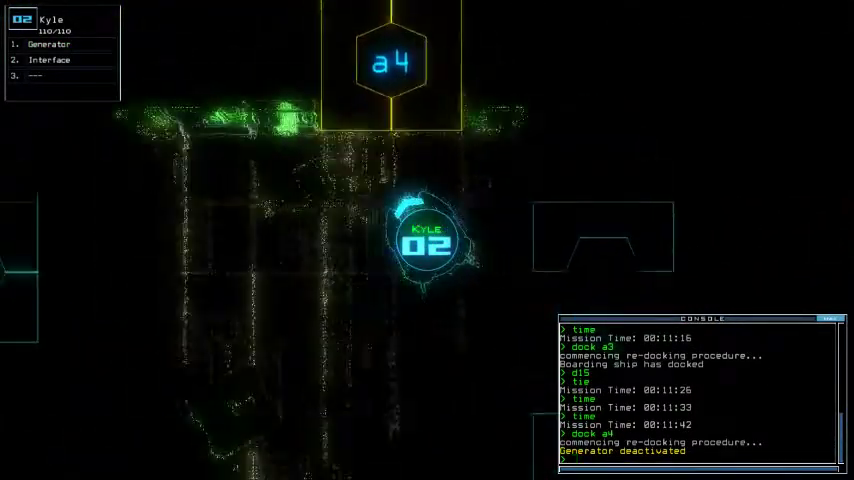
text(a4)
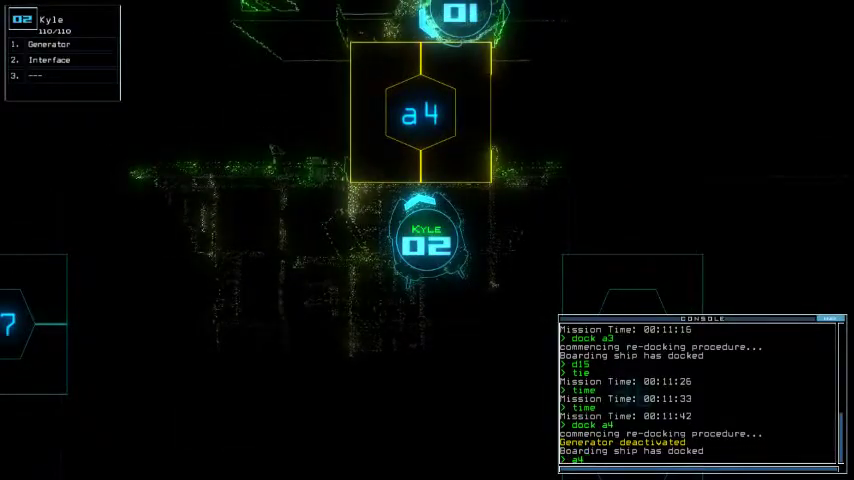
key(Return)
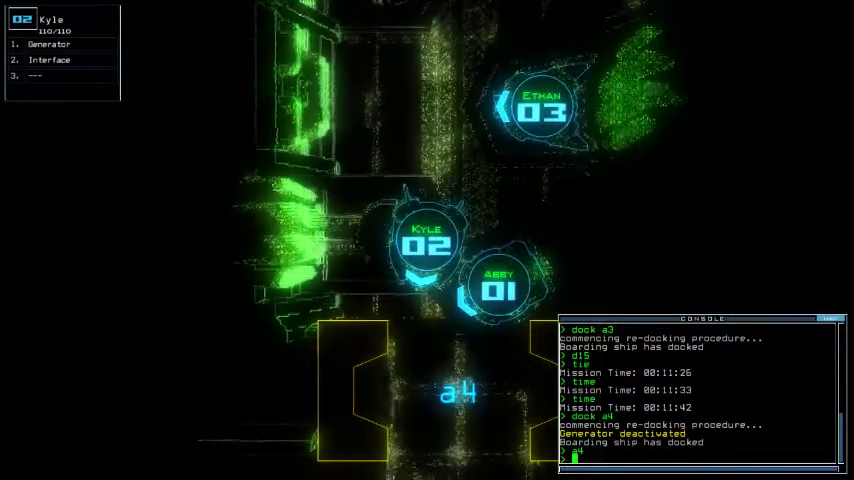
key(Tab)
text(tie)
key(Return)
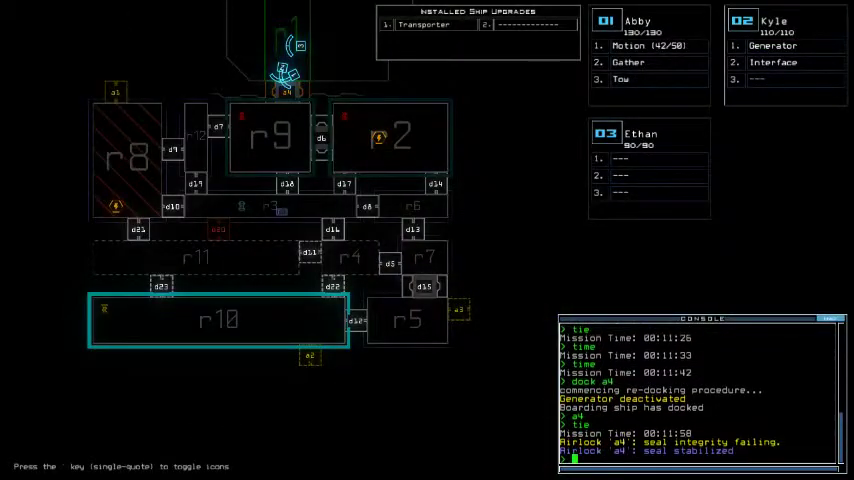
text(ime)
key(Return)
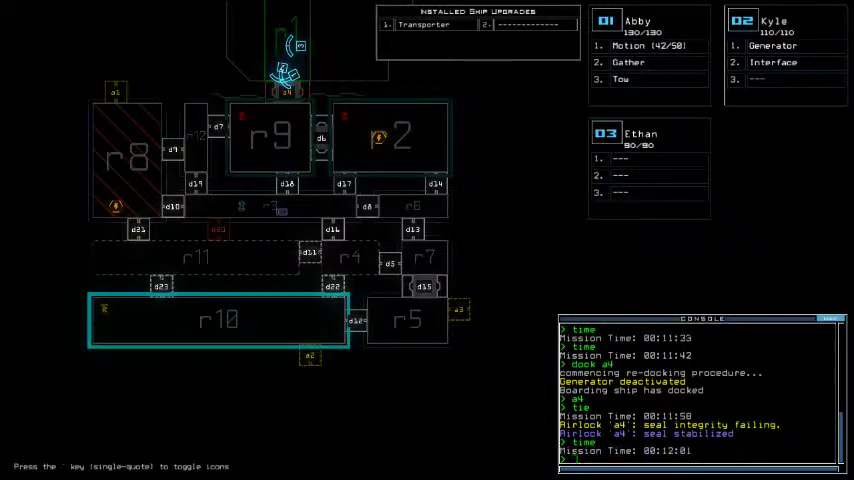
- Drive drone 02 into the generator room and reactivate the generator
key(Tab)
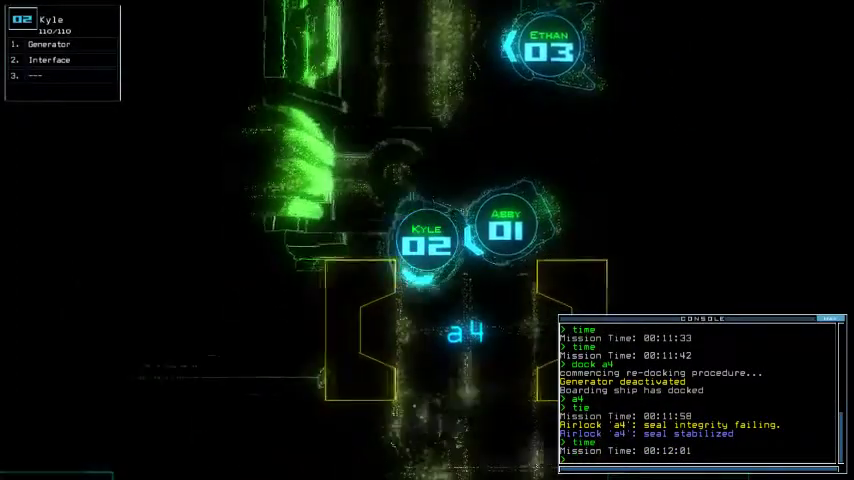
key(Down)
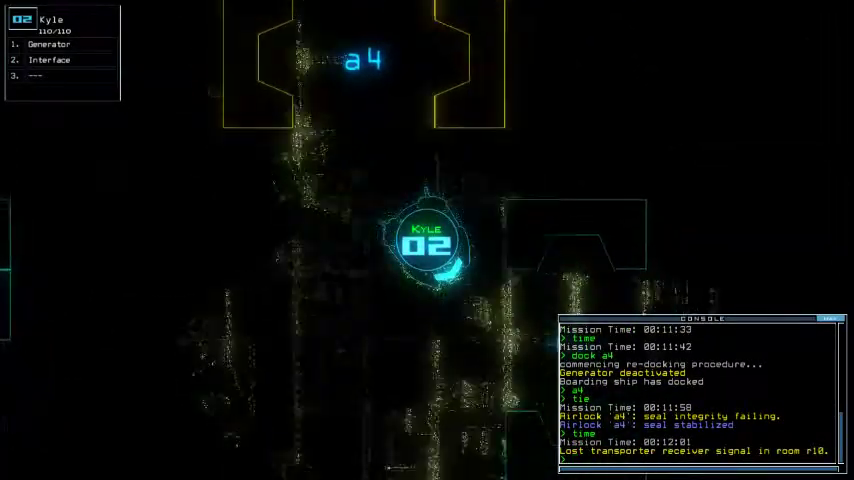
key(Right)
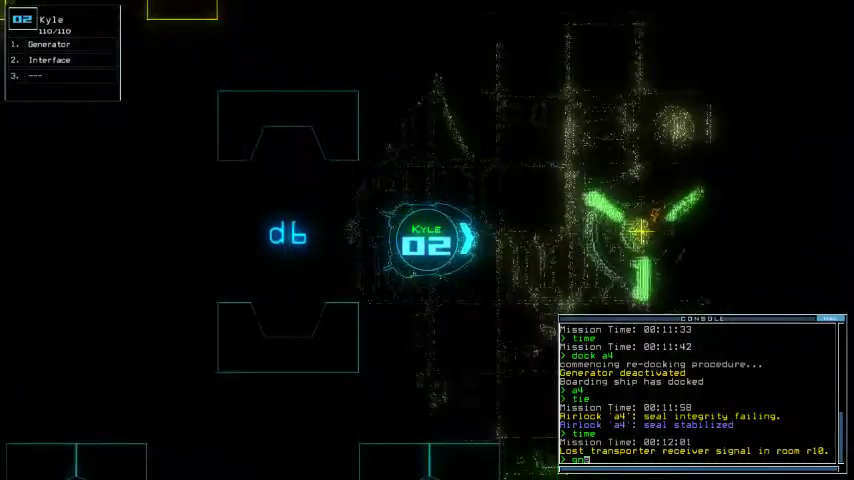
text(e)
key(Return)
text(dock a3)
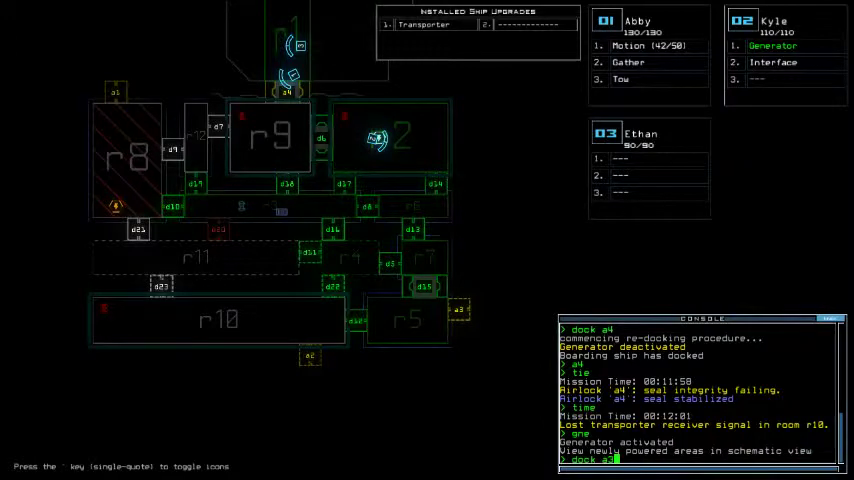
- Re-dock the boarding ship at airlock a3 and activate the motion sensors
key(Return)
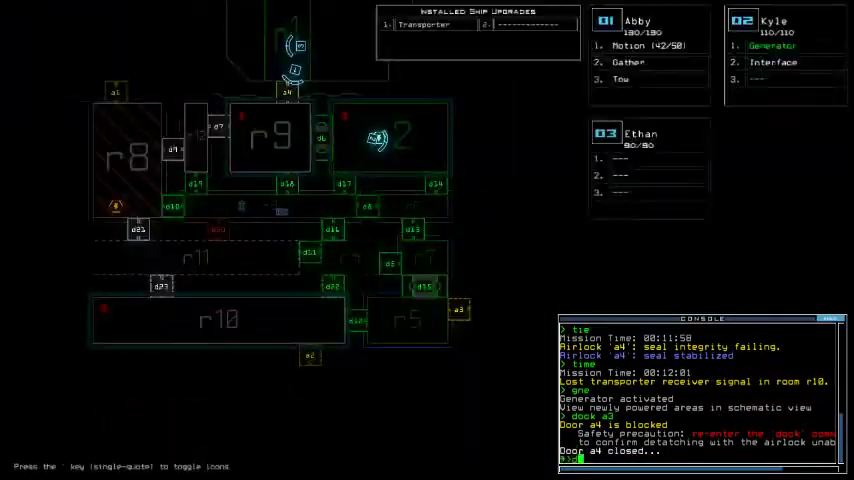
key(Return)
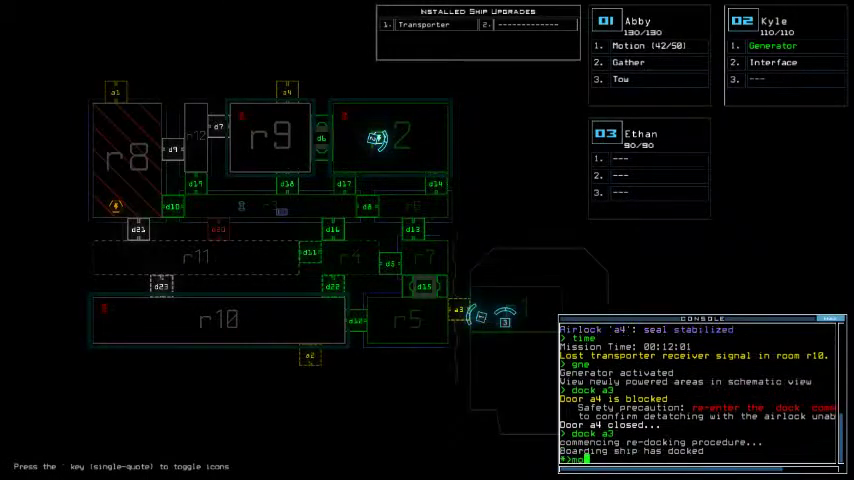
text(mo)
key(Return)
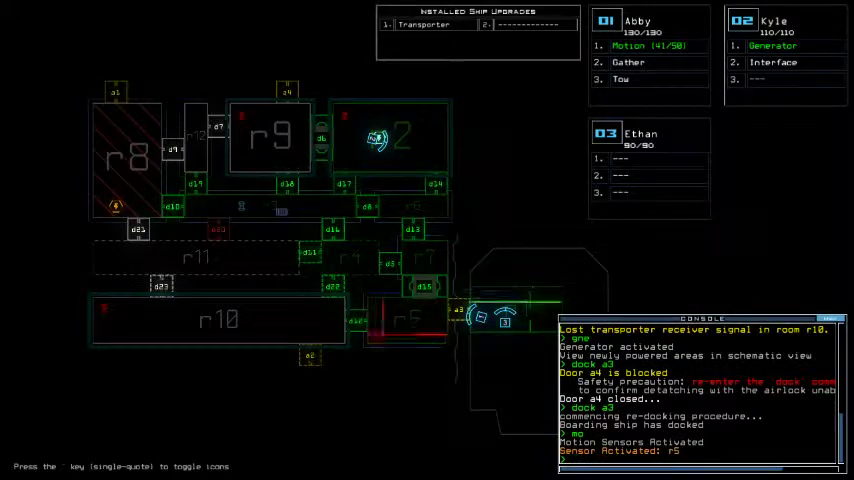
text(d15)
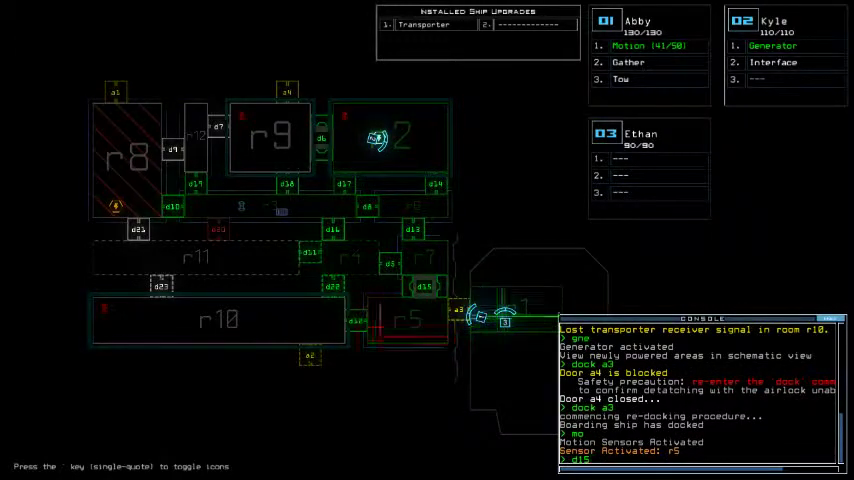
- Toggle door d15 and look through drone 03's and drone 01's cameras
key(Return)
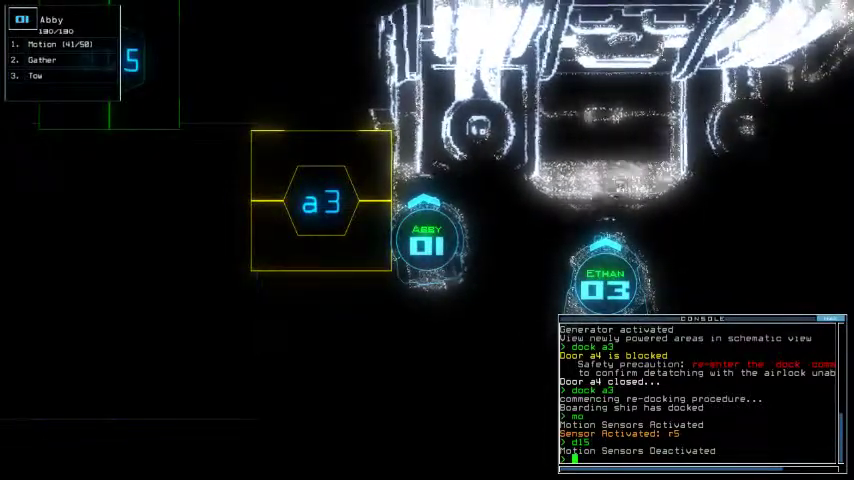
key(3)
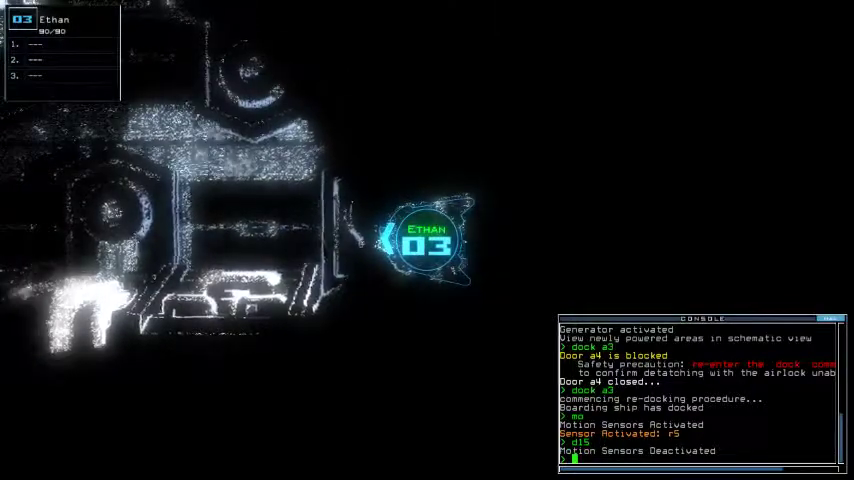
key(1)
key(Tab)
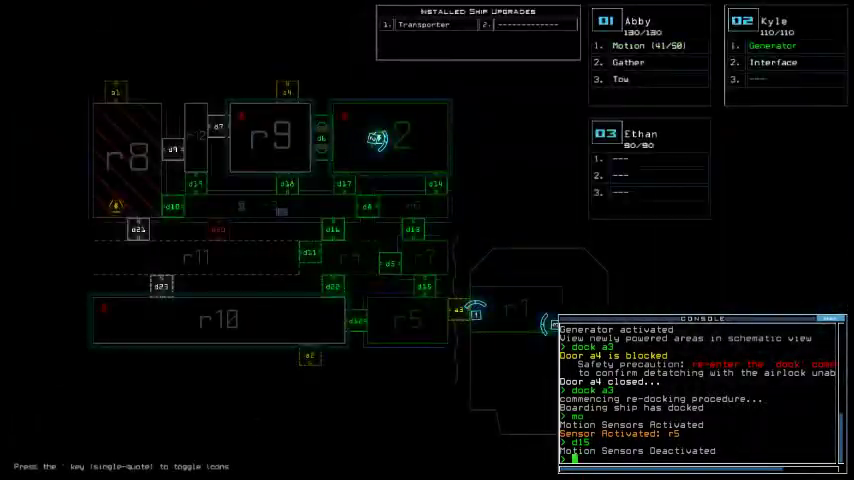
key(Tab)
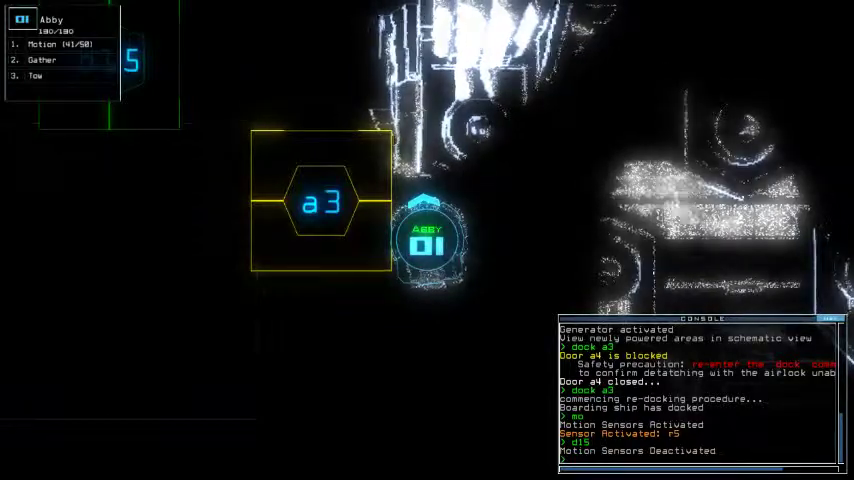
text(a)
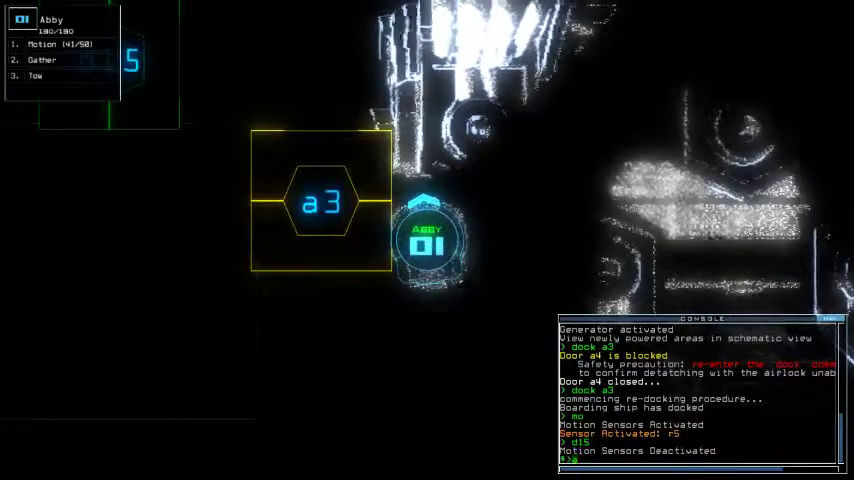
text(3)
- Open and close airlock door a3 ahead of Abby, then check the time
key(Return)
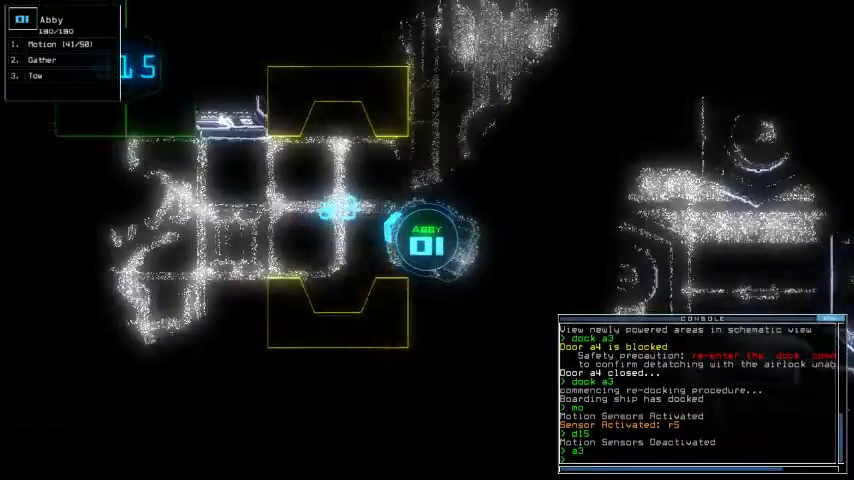
text(a3)
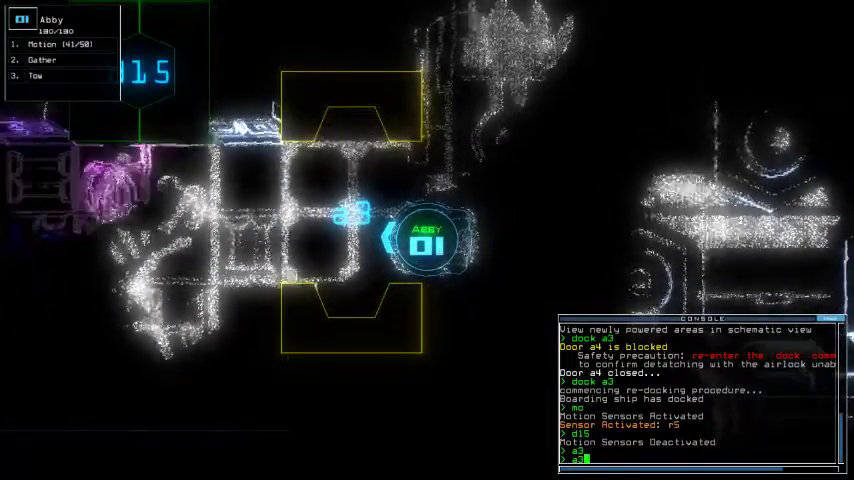
text(time)
key(Return)
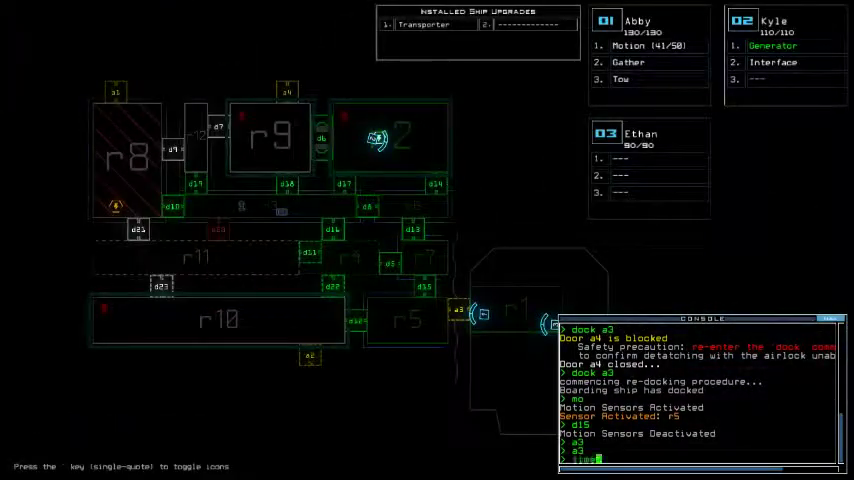
text(d12)
key(Return)
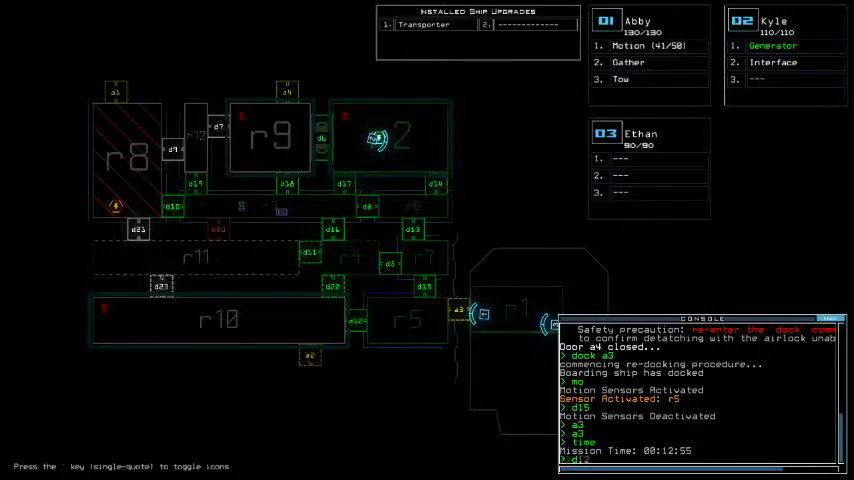
- Toggle d12, re-dock at airlock a2, and drive Abby up to the opened a2
key(Return)
text(2)
key(Return)
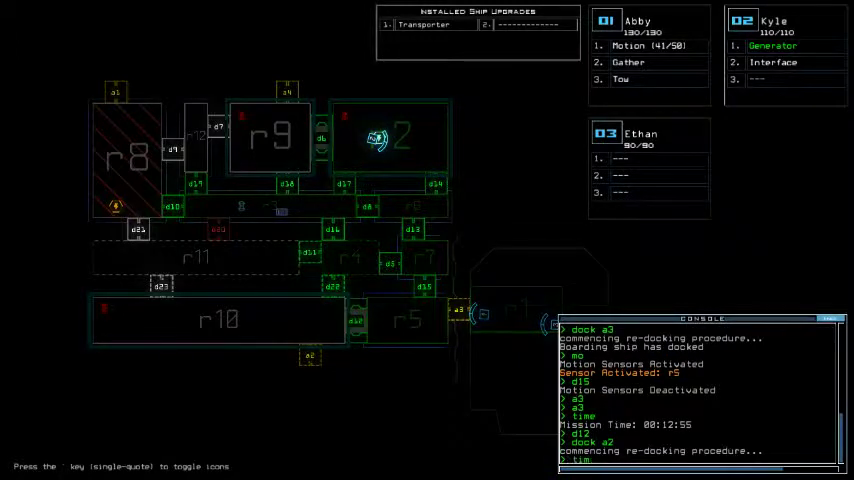
text(a2)
key(Return)
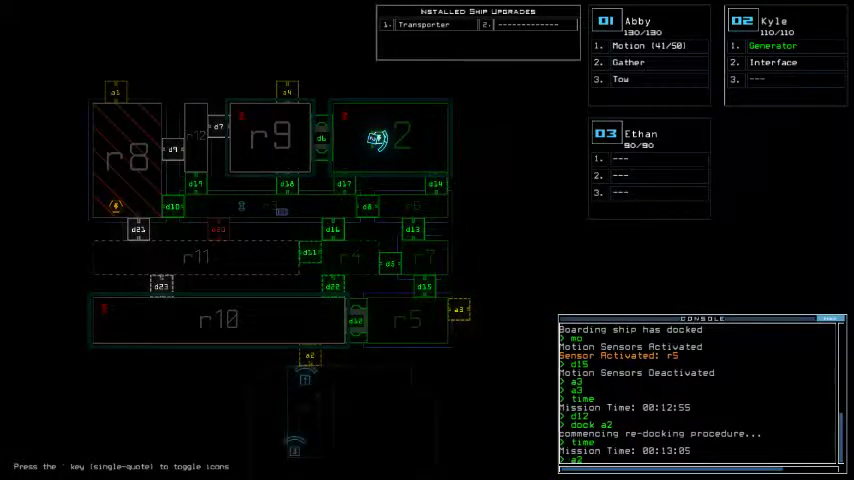
key(Return)
key(1)
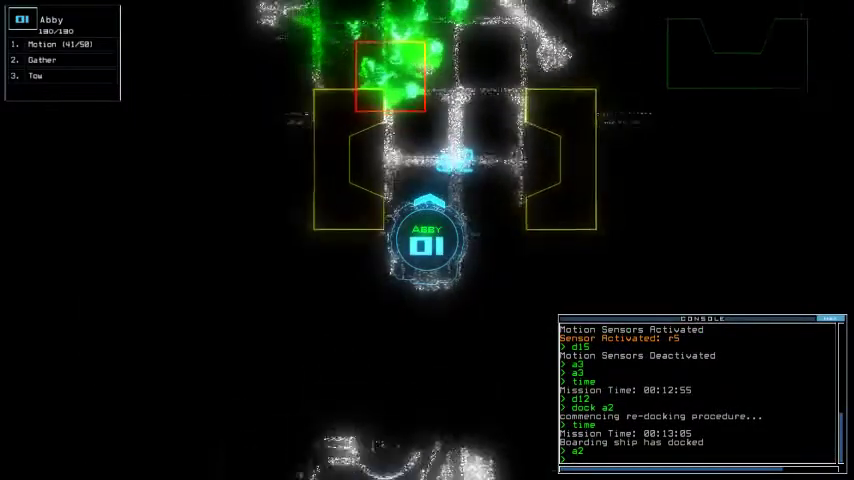
key(Up)
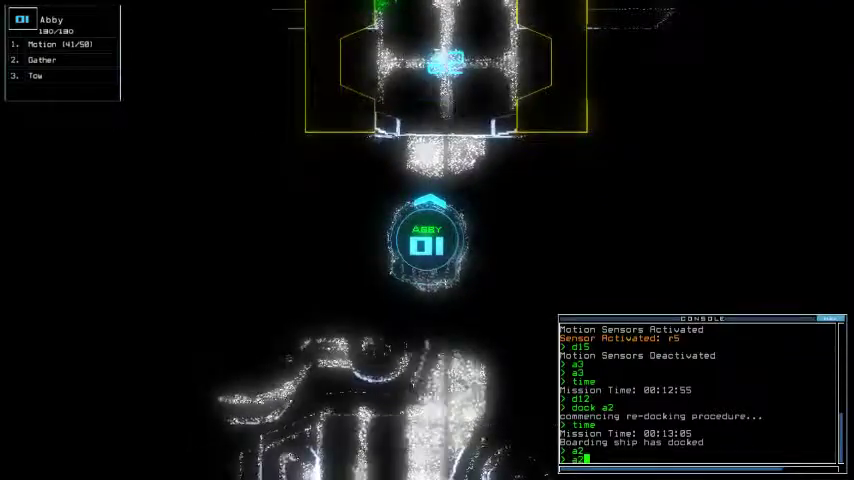
text(a3)
key(Return)
key(Escape)
text(12)
- Toggle d12, re-dock at airlock a4 and then a3, and open door d8
key(Return)
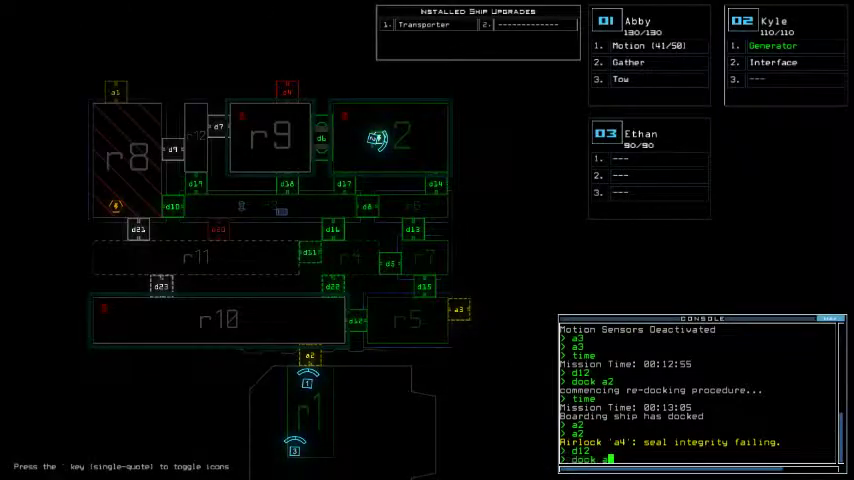
key(Return)
text(4)
key(Return)
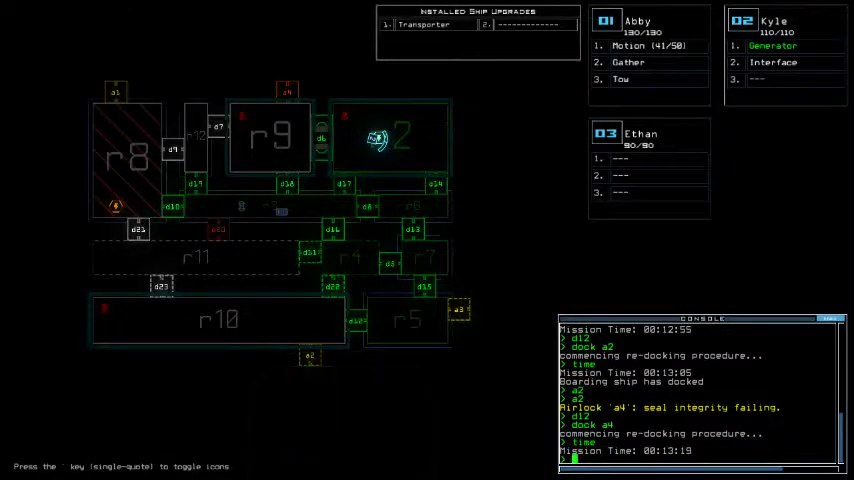
key(Tab)
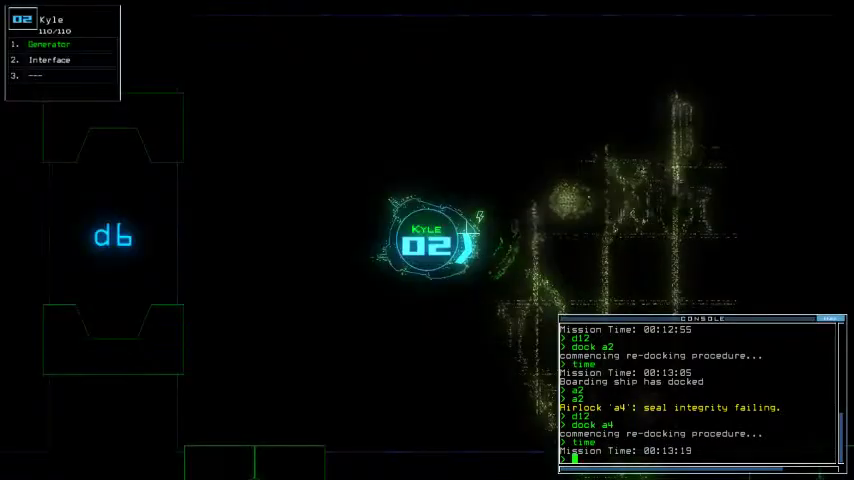
key(Tab)
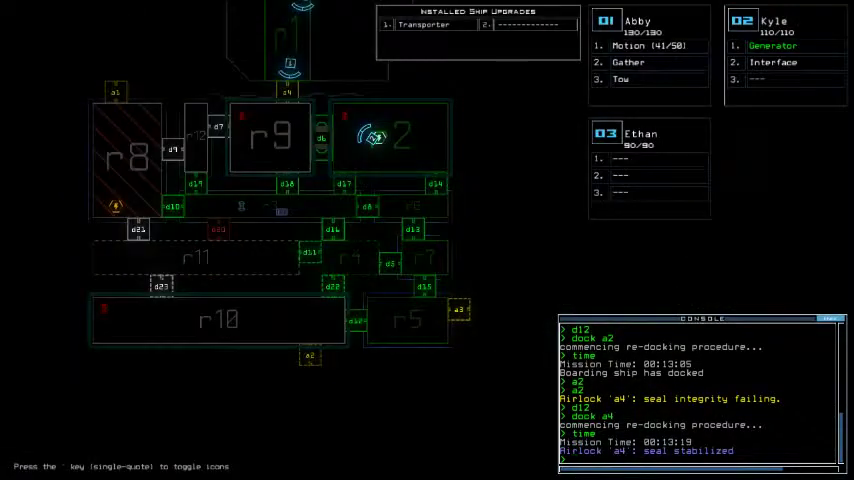
text(time)
key(Return)
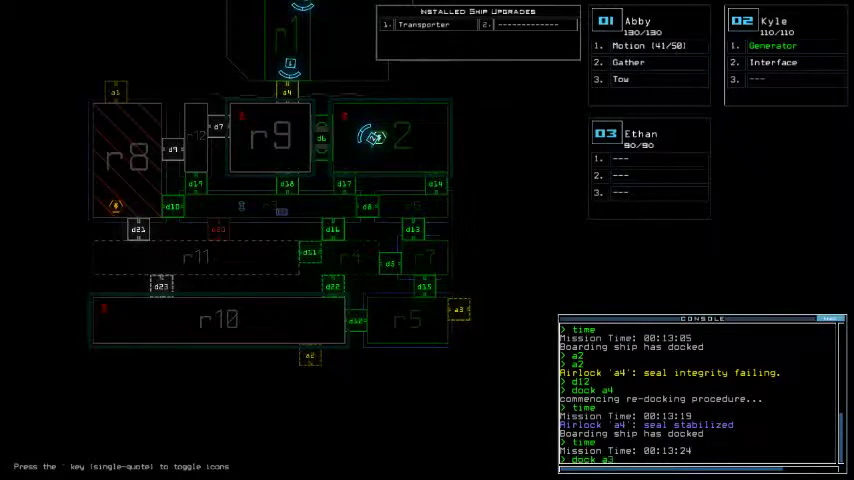
key(Return)
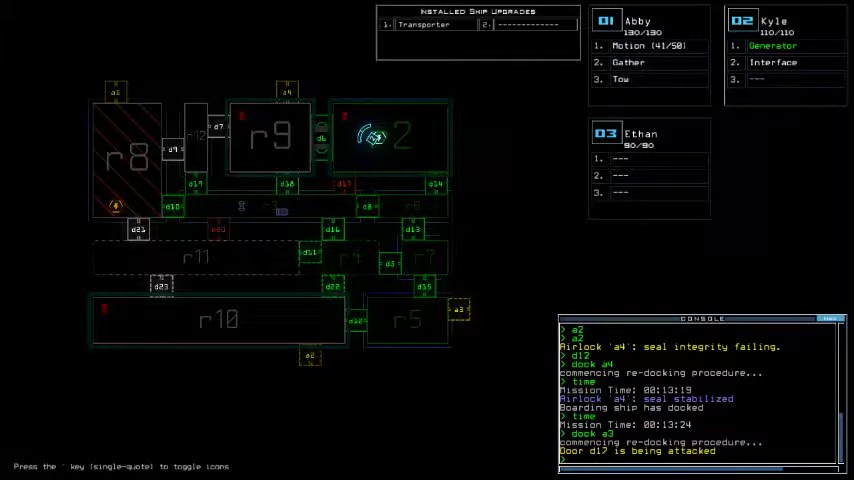
text(d8)
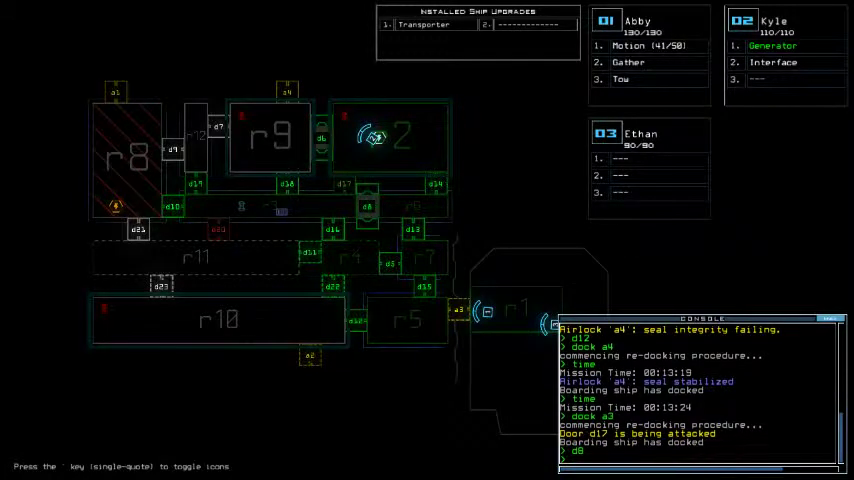
key(Return)
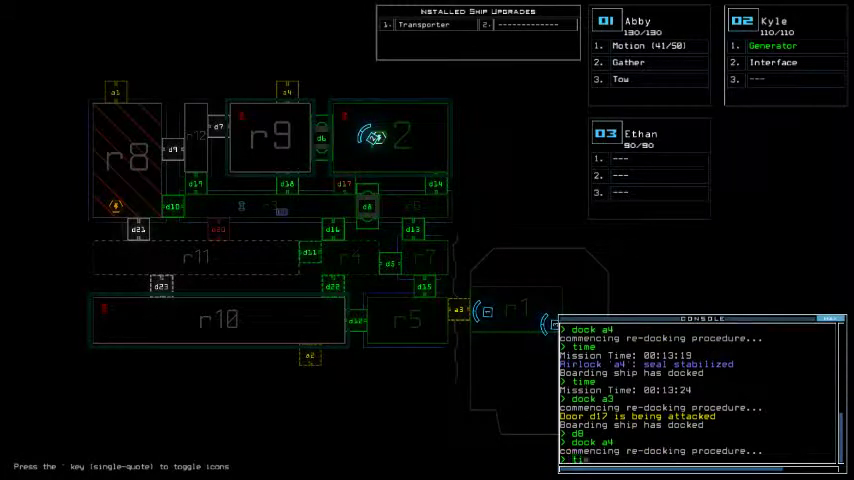
text(time)
- Dock at a4, bring Kyle through airlock a4, close it, and check the time
key(Return)
key(2)
key(d)
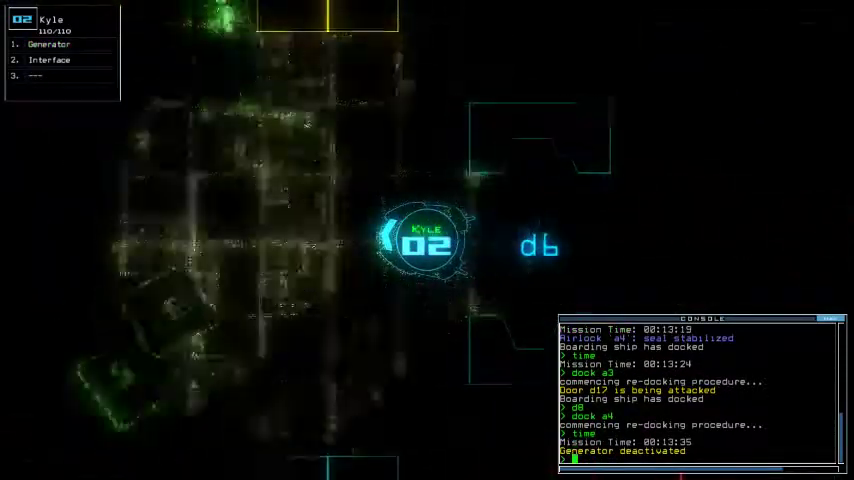
text(a4)
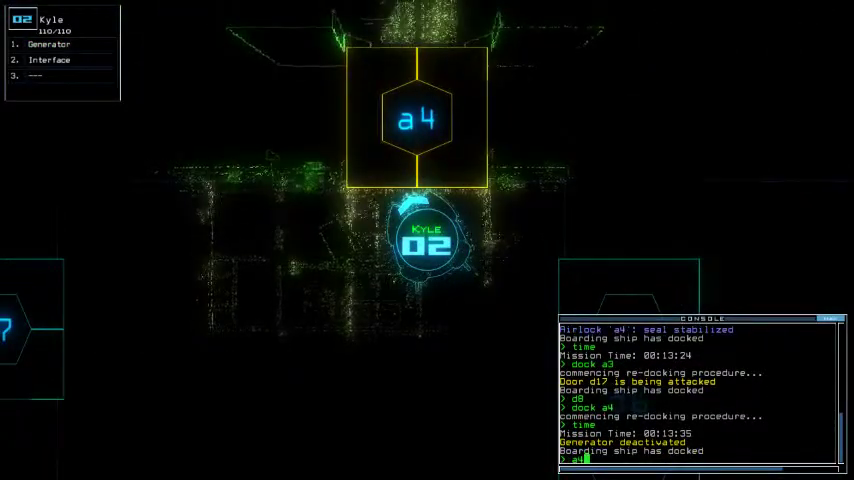
key(Return)
text(w)
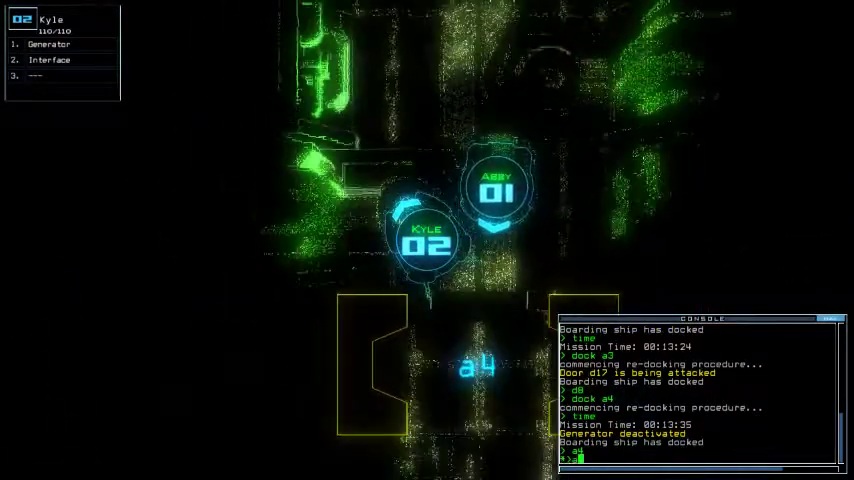
text(4)
key(Return)
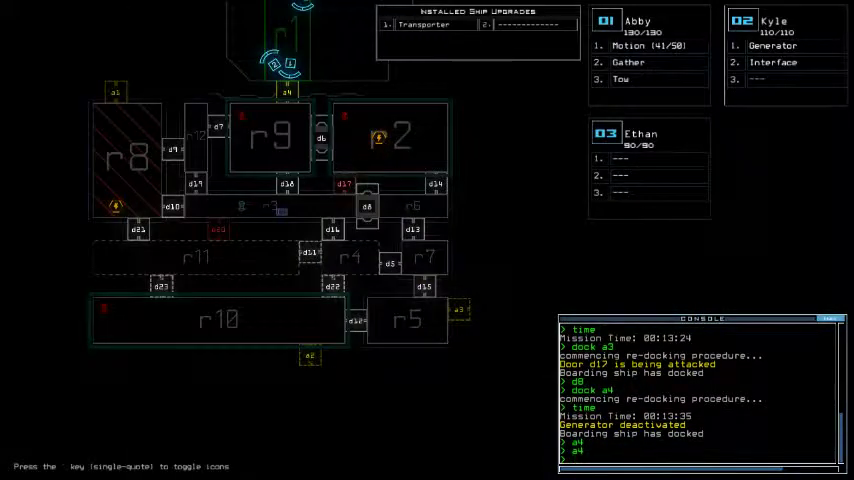
text(ime)
key(Return)
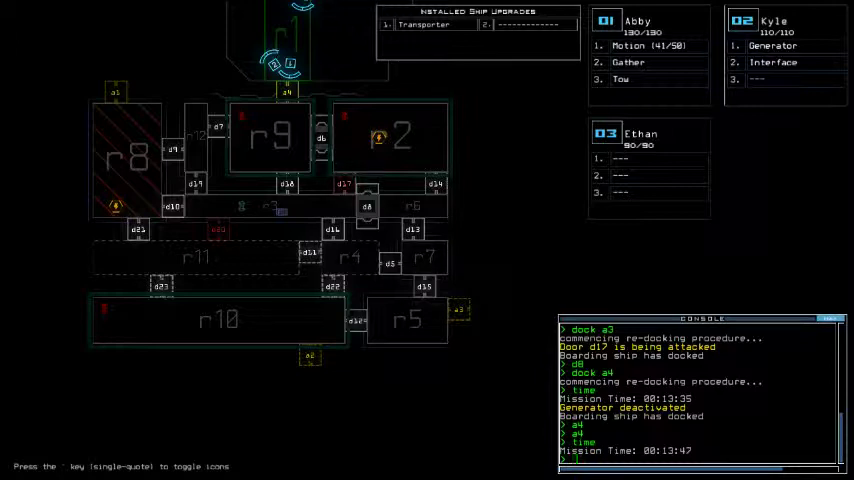
text(tran)
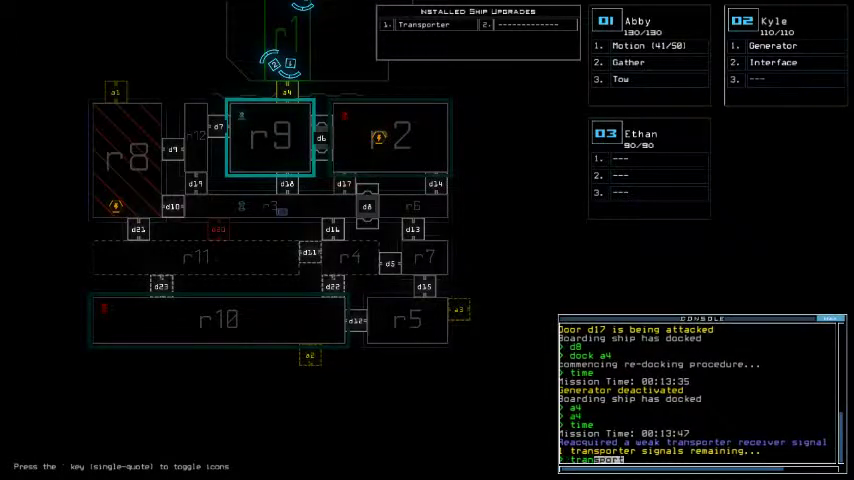
- Locate the remaining transporter signal, check the time, and open airlock a4 for Kyle
key(Return)
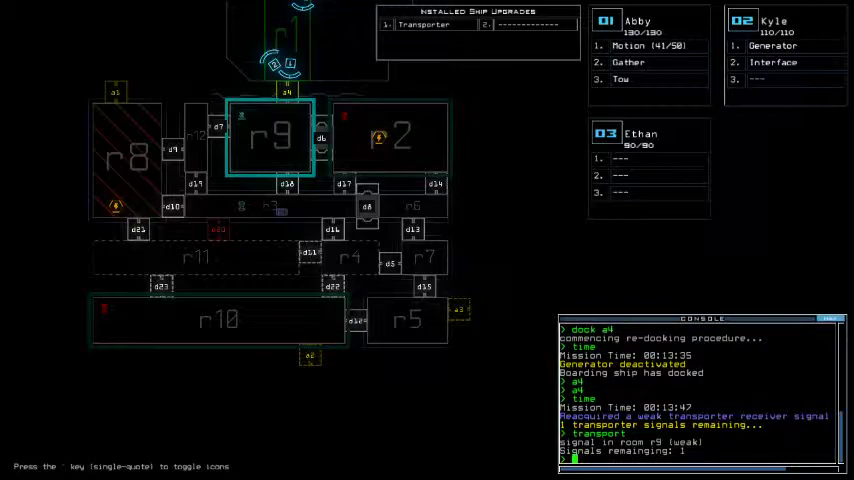
text(time)
key(Return)
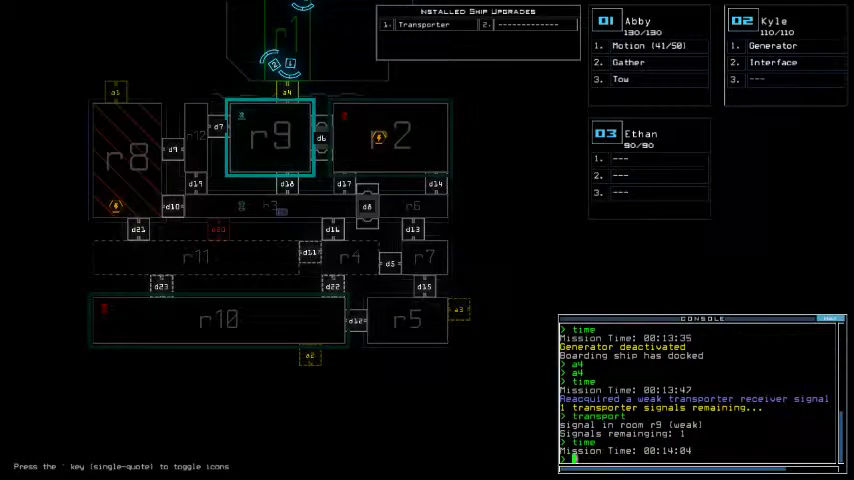
key(Tab)
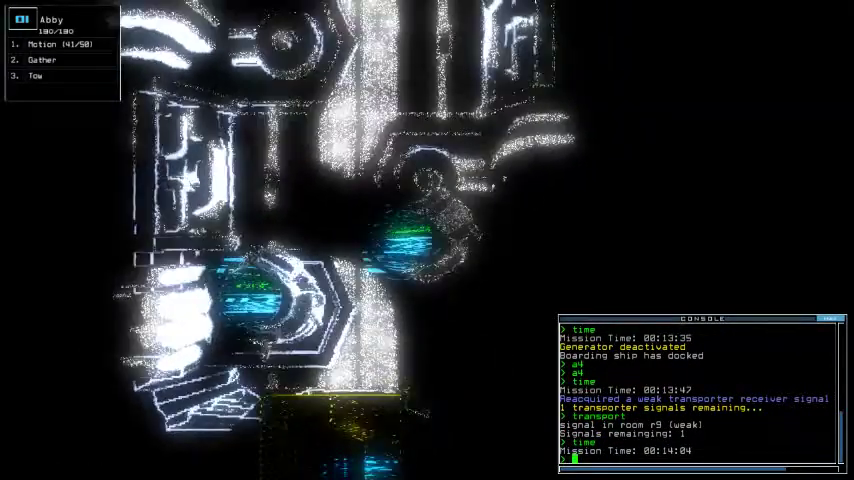
key(2)
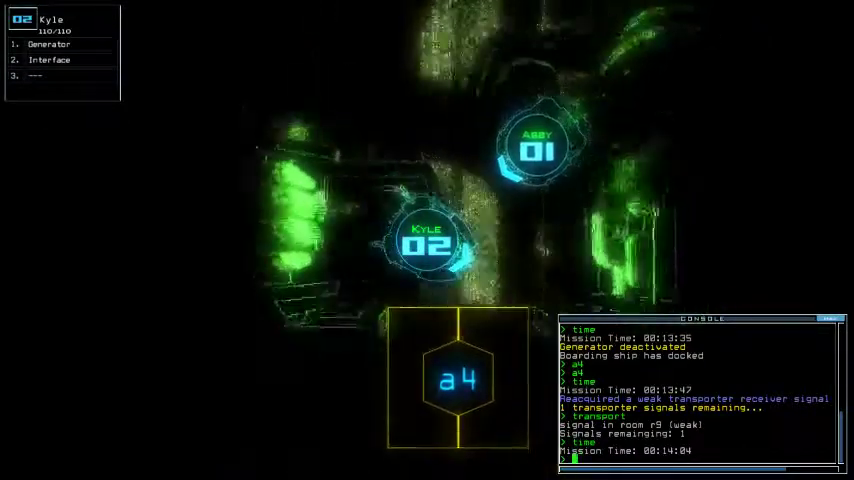
text(a4)
key(Return)
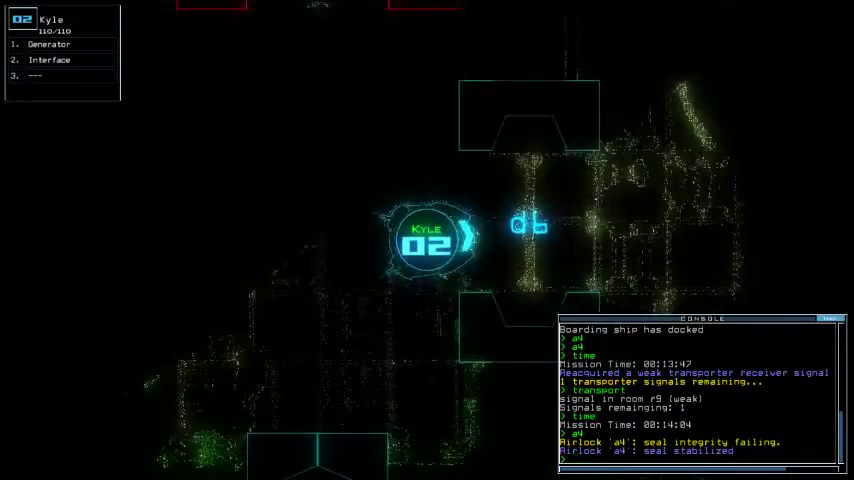
text(go)
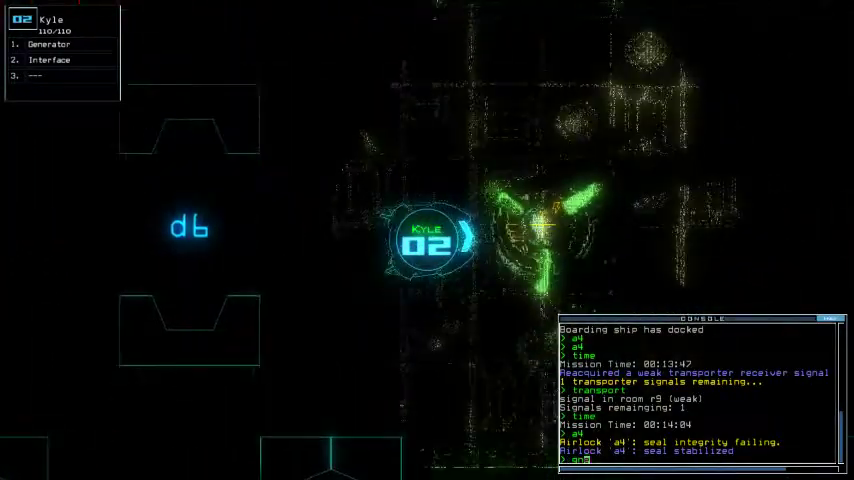
text(e)
- Drive Kyle's drone right to the generator and reactivate it with 'gne'
key(Return)
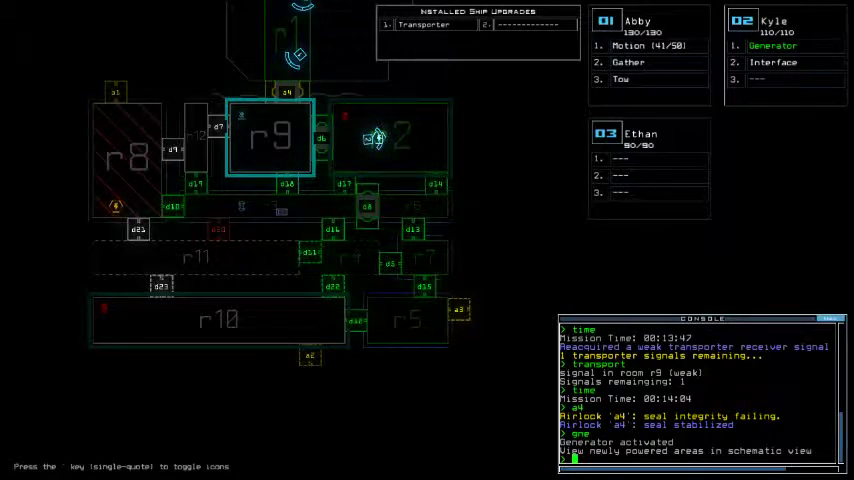
key(Tab)
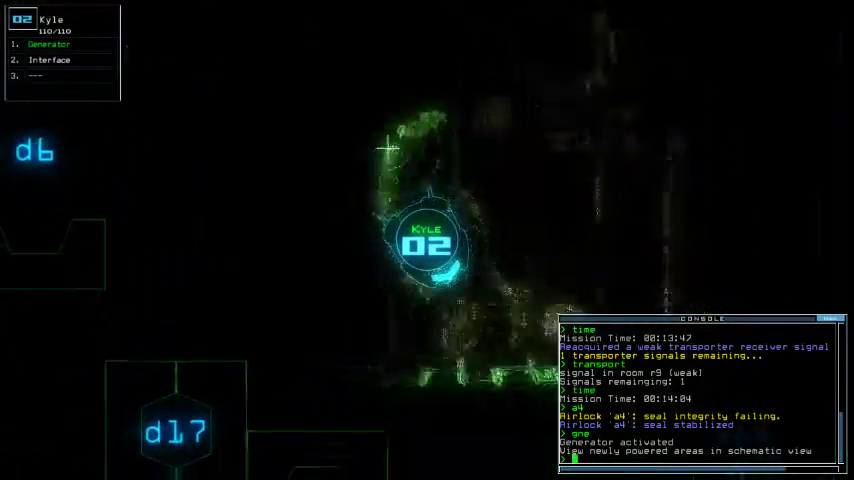
key(Right)
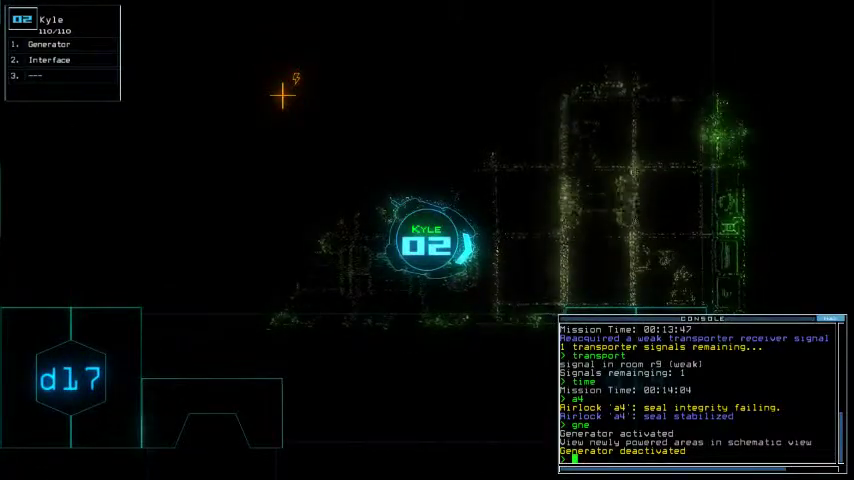
key(Right)
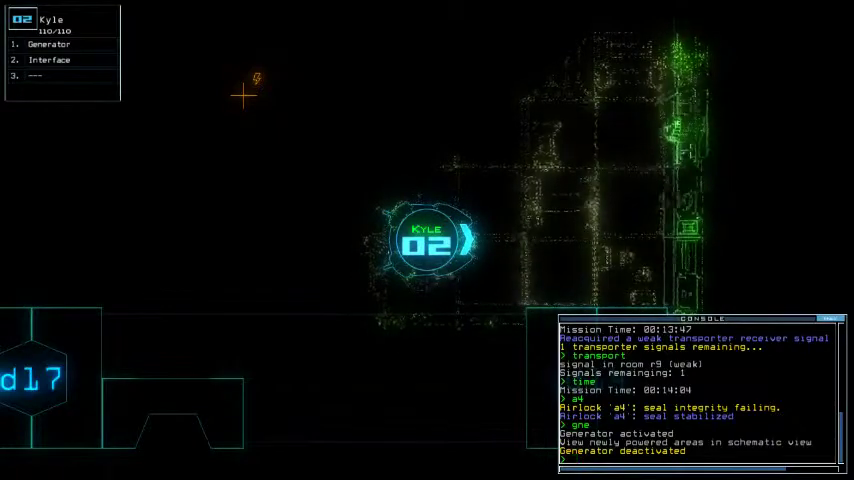
key(Right)
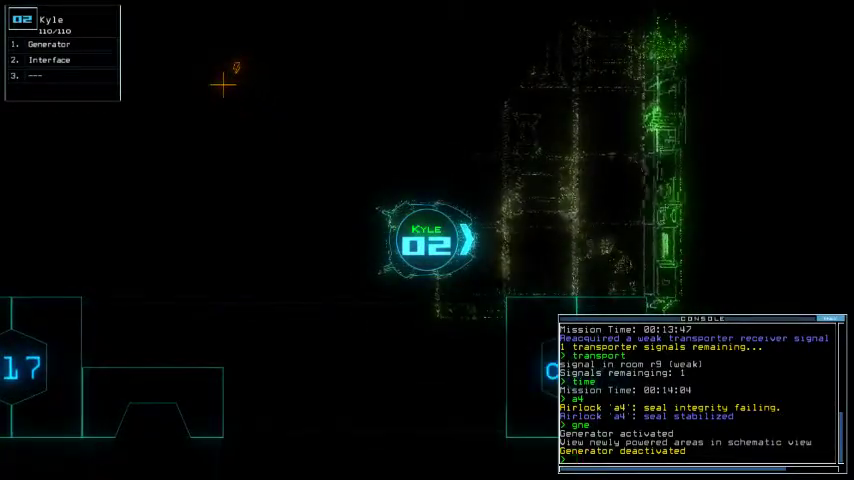
text(gn)
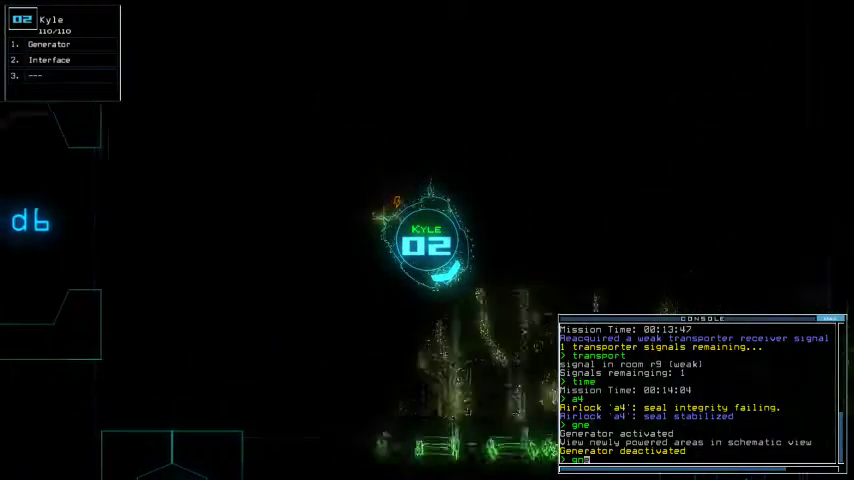
text(e)
key(Return)
text(cc)
- Toggle doors d10 and d6, then steer Abby's drone down and left toward d6
key(Return)
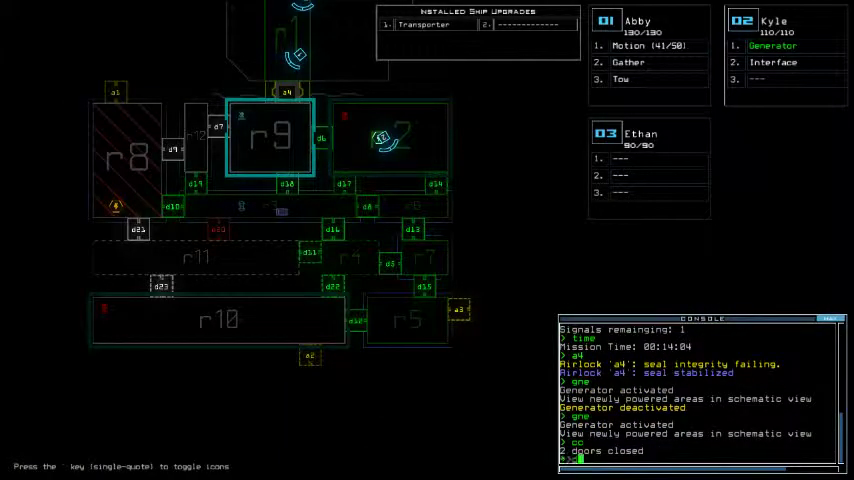
text(d10 d6)
key(Return)
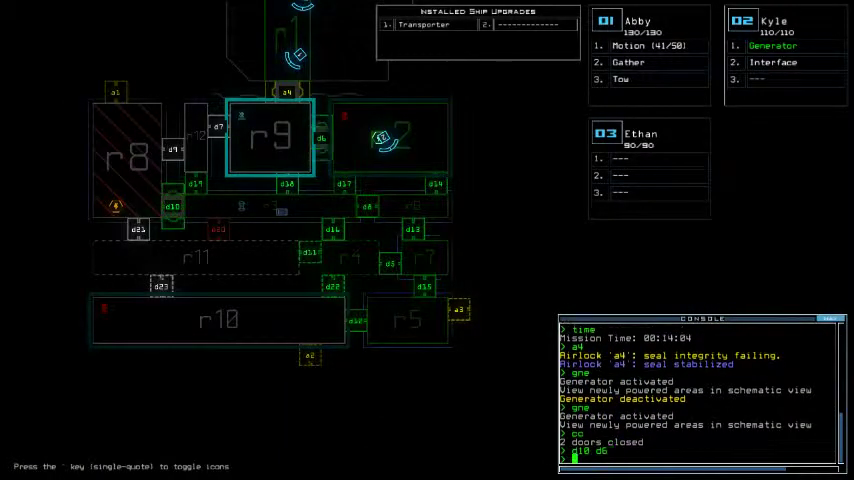
text(time)
key(Return)
key(Tab)
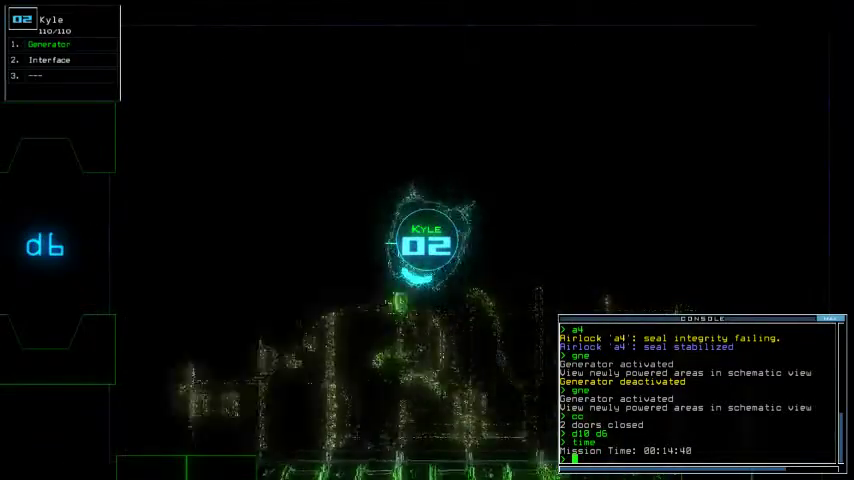
key(1)
key(Up)
key(Down)
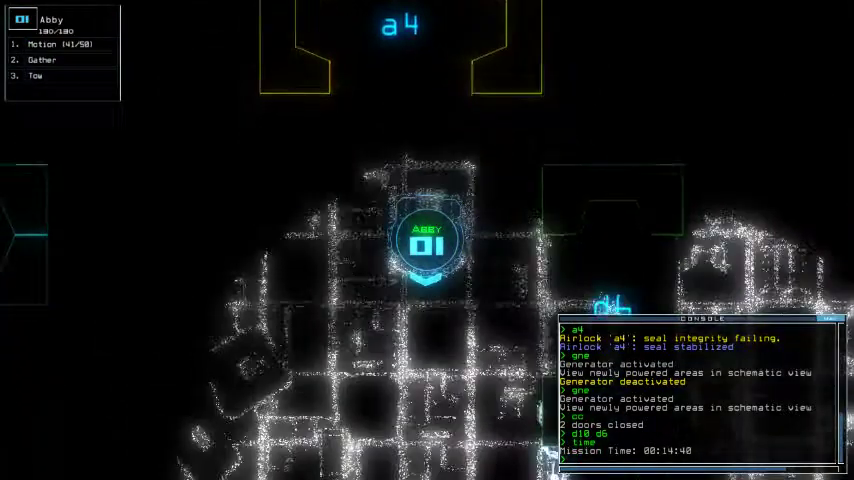
key(Left)
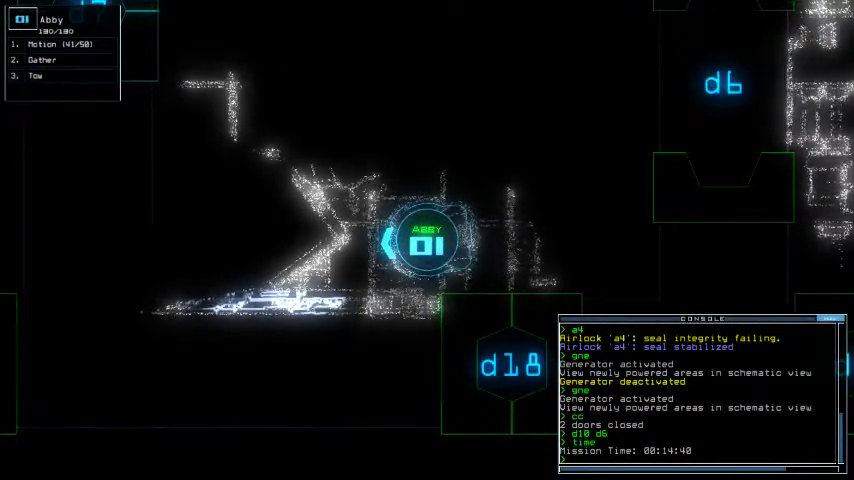
- Close the open doors, then open and re-close door d10, checking the time
key(Tab)
key(Tab)
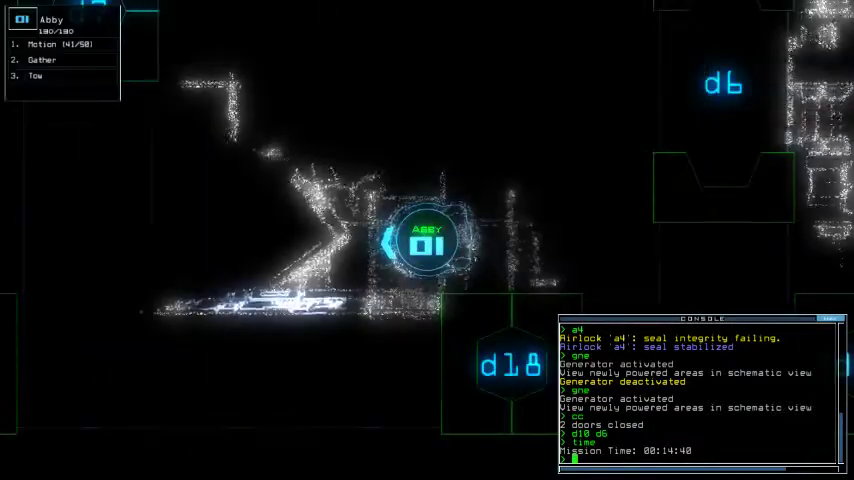
key(Tab)
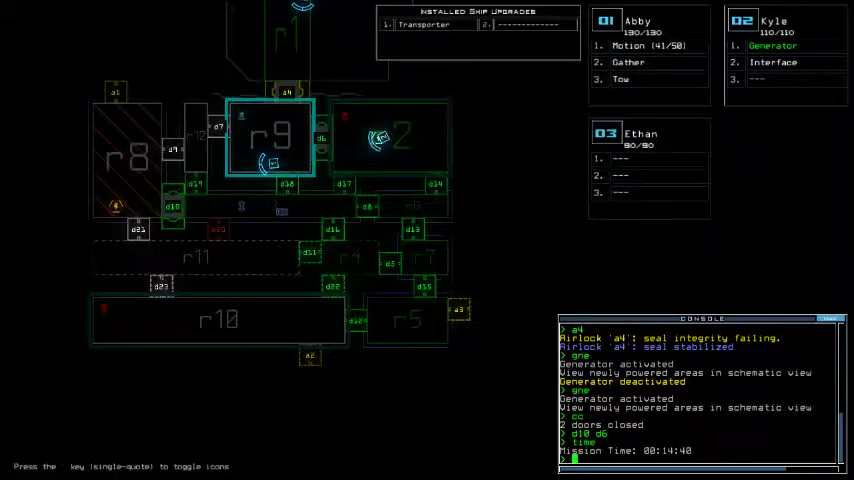
text(cc)
key(Return)
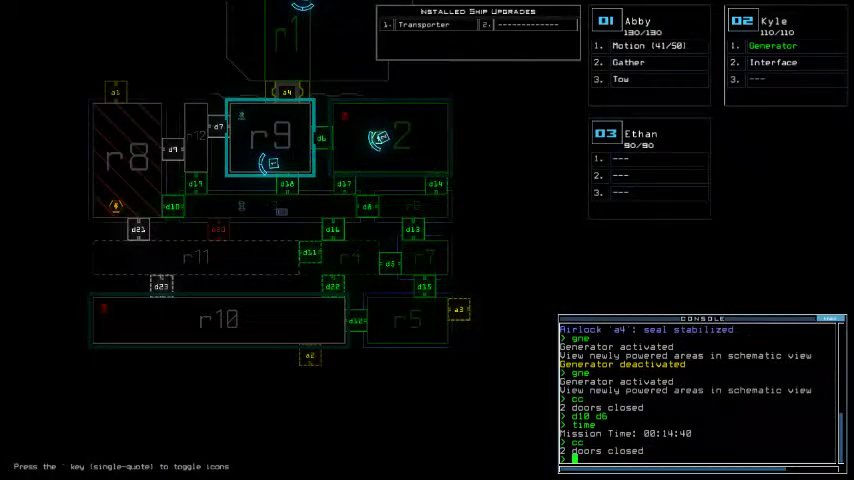
text(time)
key(Return)
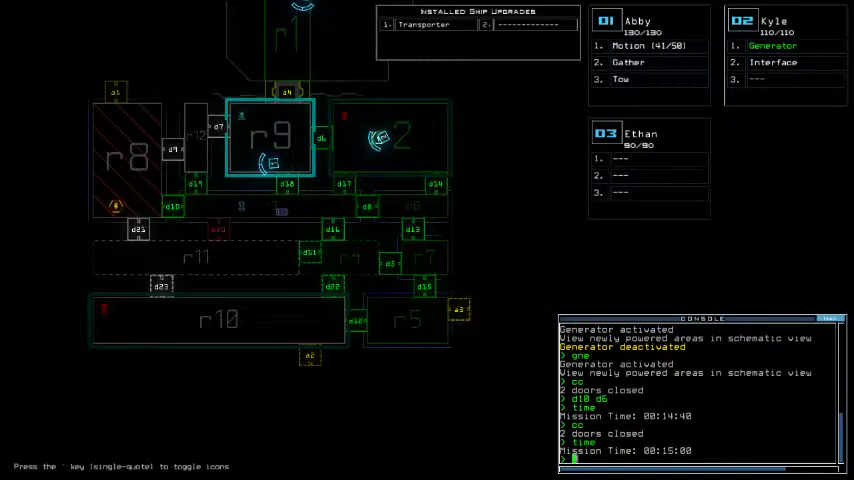
text(d10)
key(Return)
text(time)
key(Return)
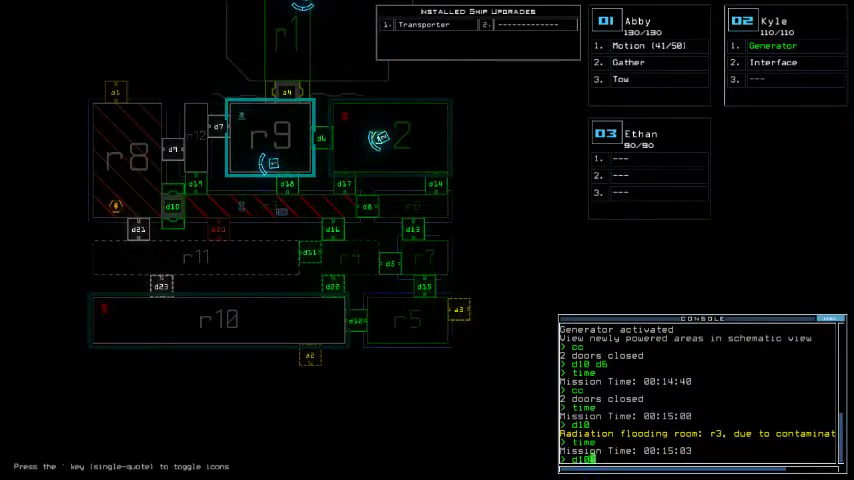
key(Return)
text(e)
key(Return)
key(Return)
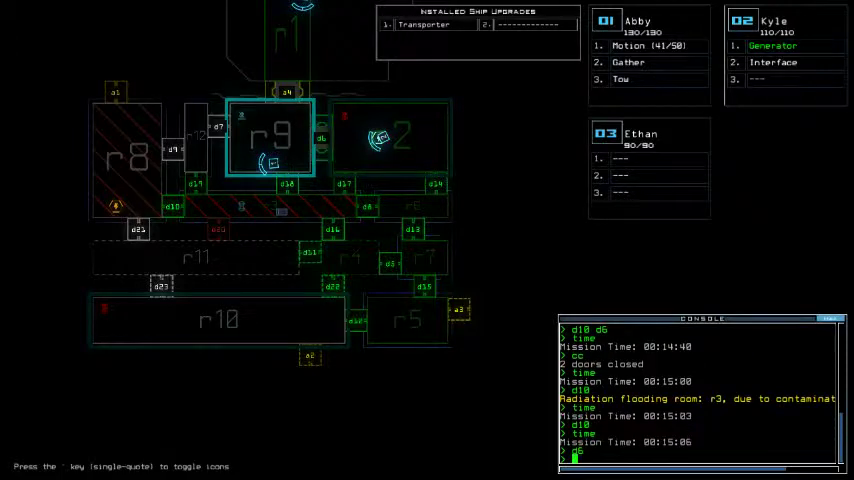
- Toggle door d6 and move Abby's drone across into room r9
key(Tab)
key(Right)
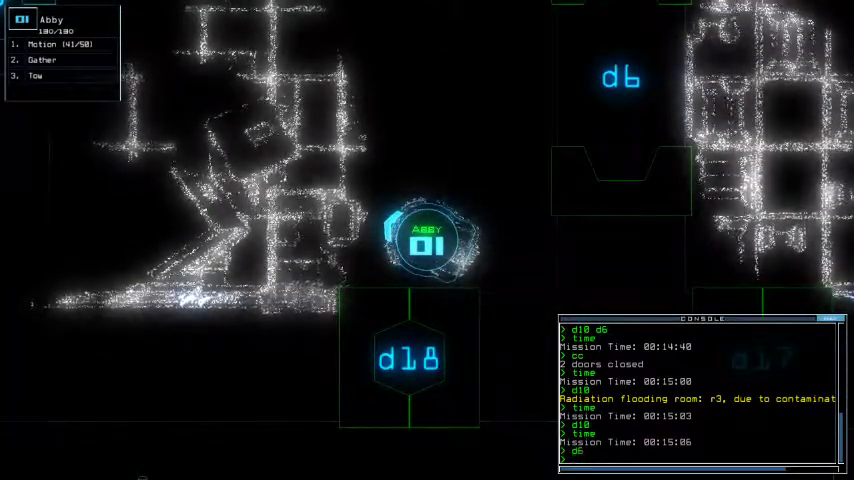
key(Tab)
text(time)
key(Return)
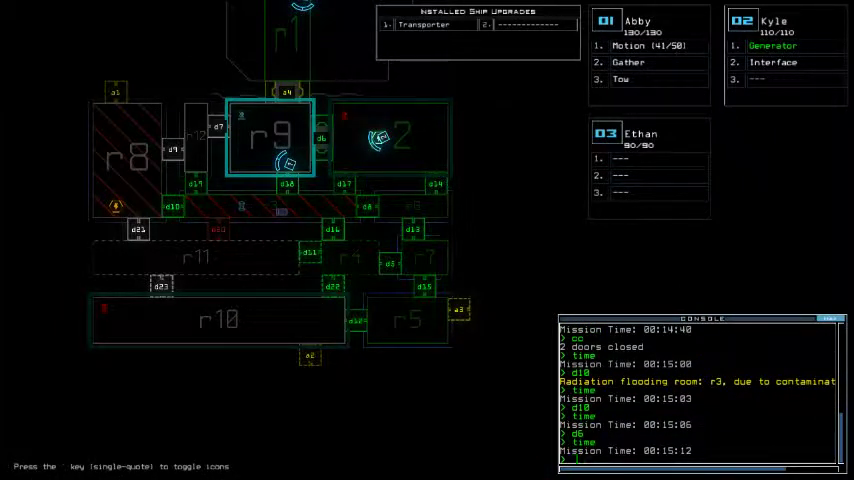
key(Return)
text(end)
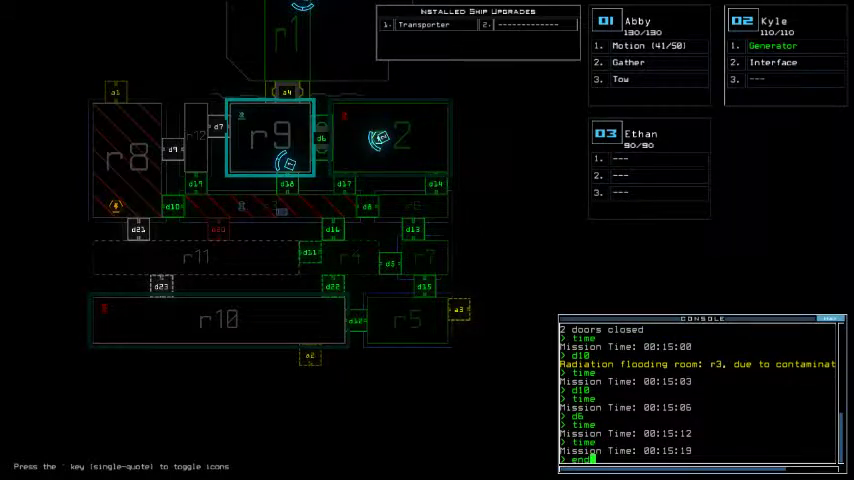
- Recall drones to r1, re-dock at airlock a3, and list scrap and fuel
key(Return)
key(1)
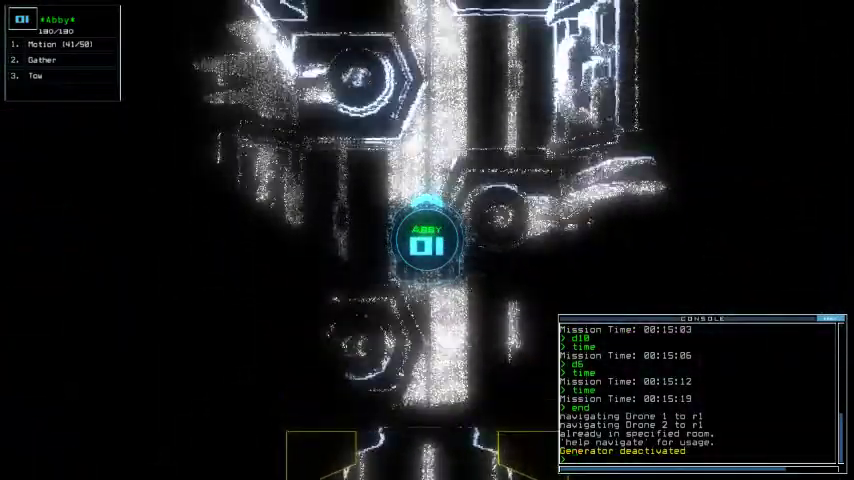
key(Tab)
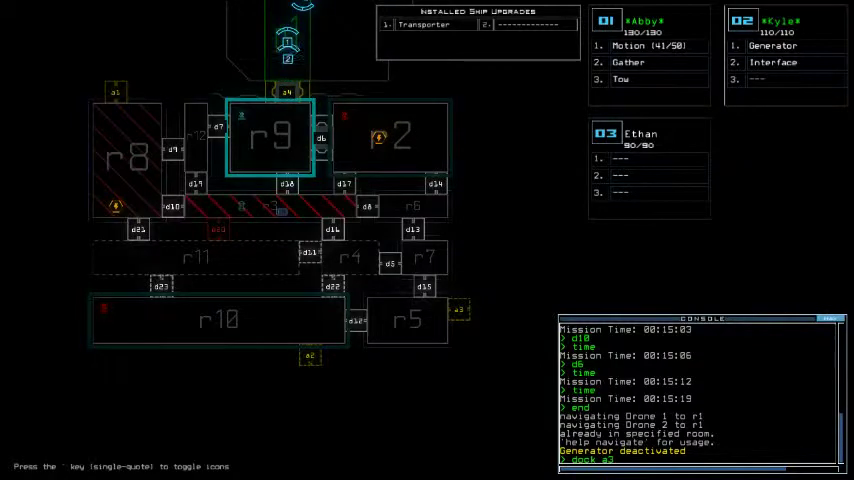
key(Return)
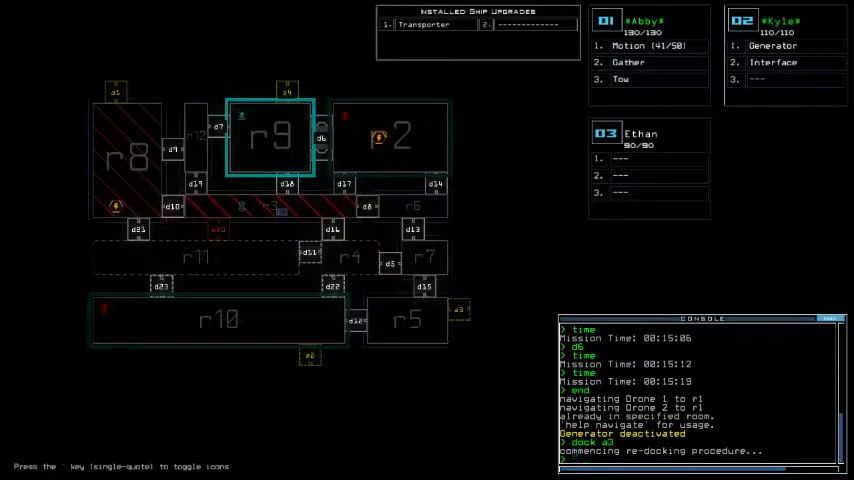
text(a1gl)
key(Return)
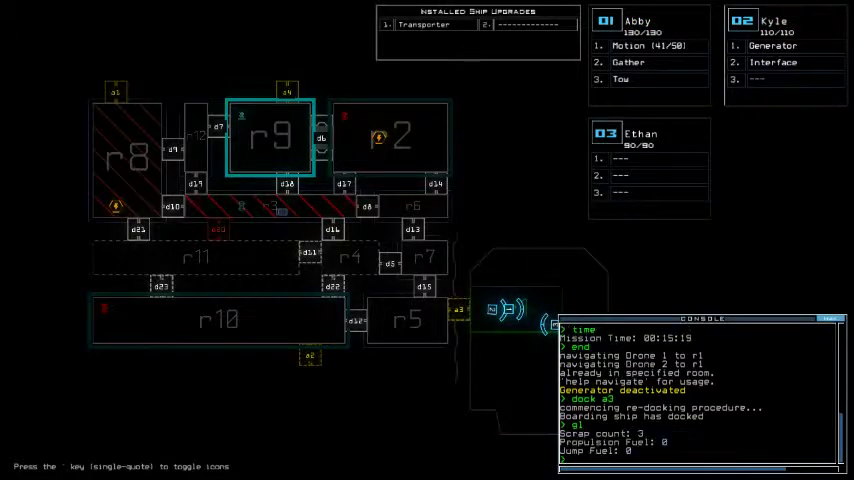
- Check Kyle's and Abby's drone cameras, then activate the motion sensors
key(Tab)
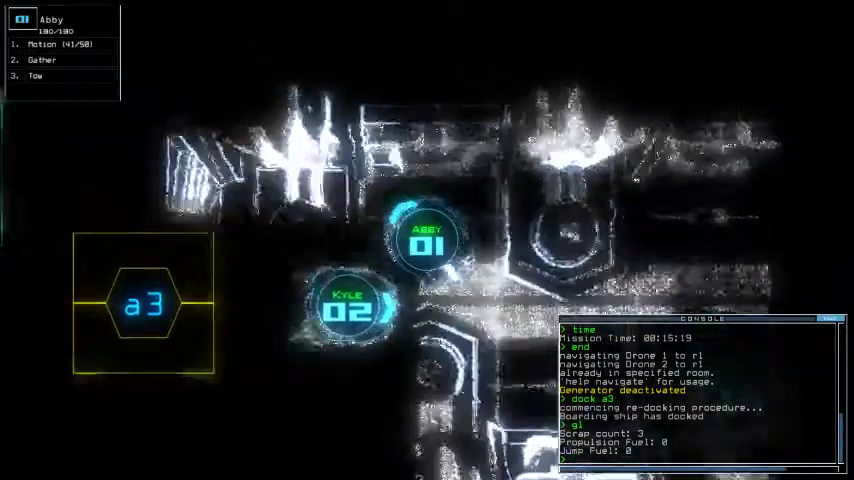
key(2)
key(Tab)
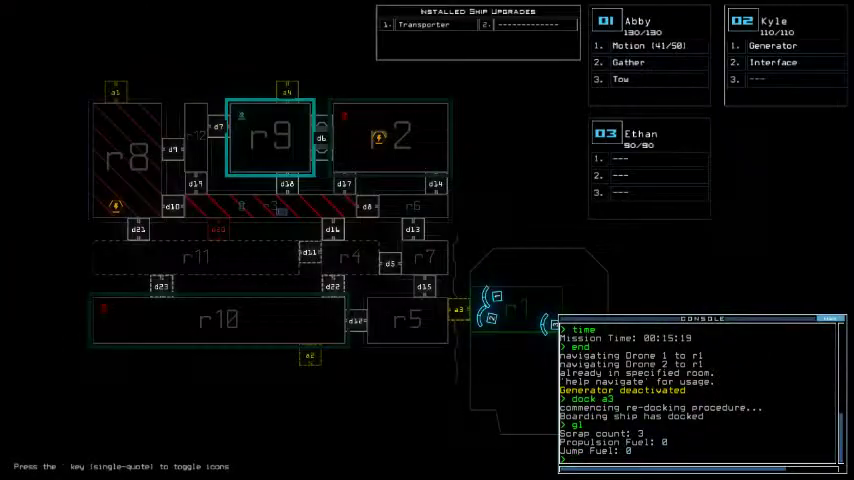
key(Tab)
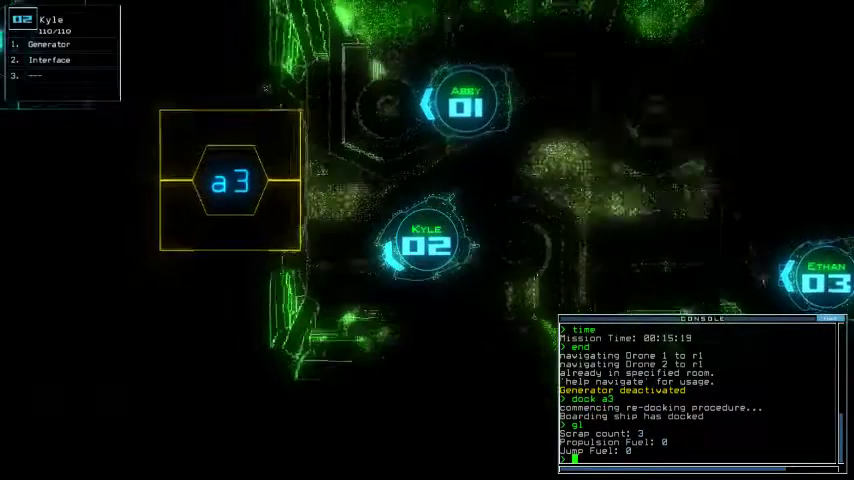
key(1)
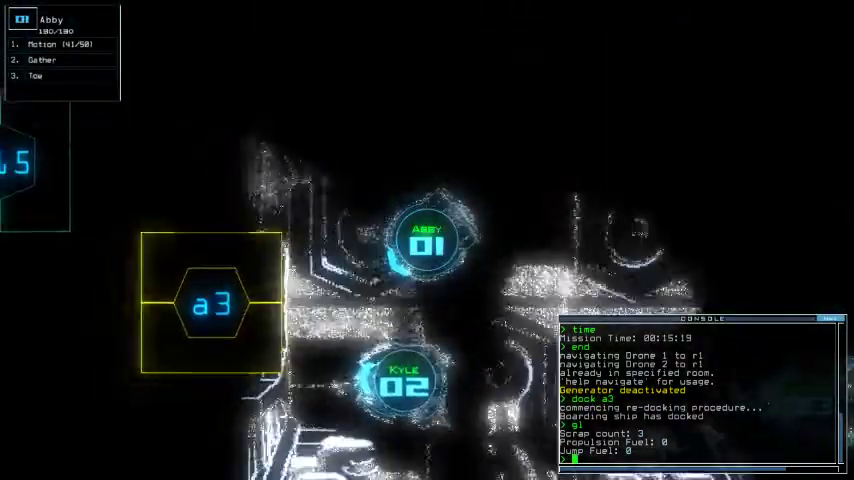
key(Tab)
text(mo)
key(Return)
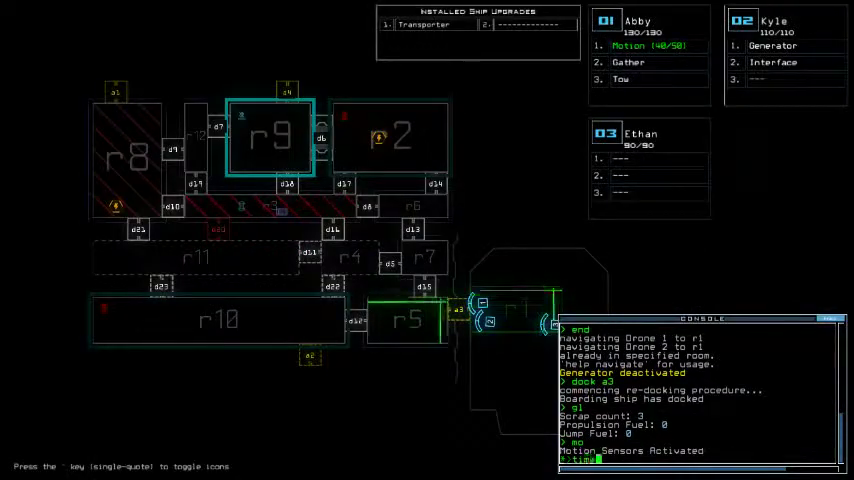
key(Return)
text(a3)
- Toggle airlock a3 and drive Abby's drone left into room r5
key(Return)
key(Tab)
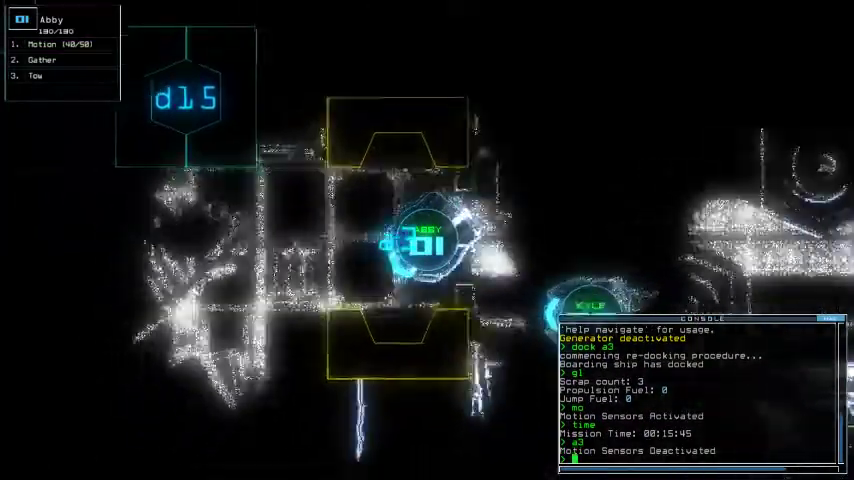
key(Left)
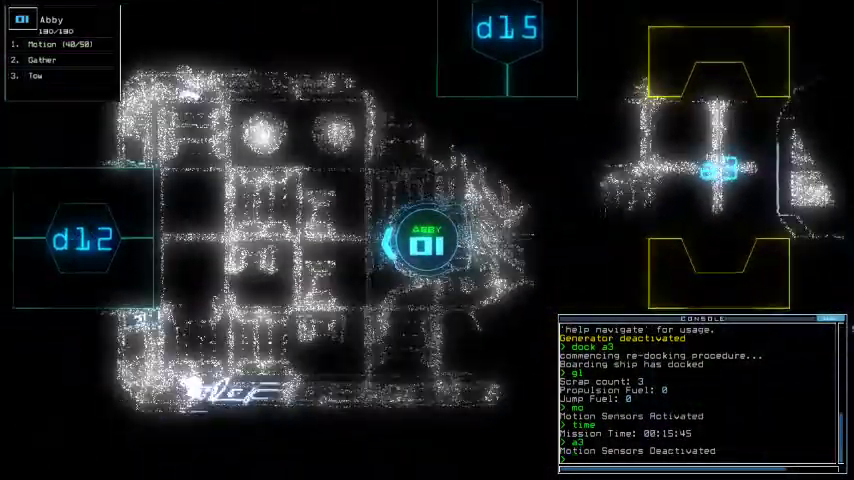
key(Left)
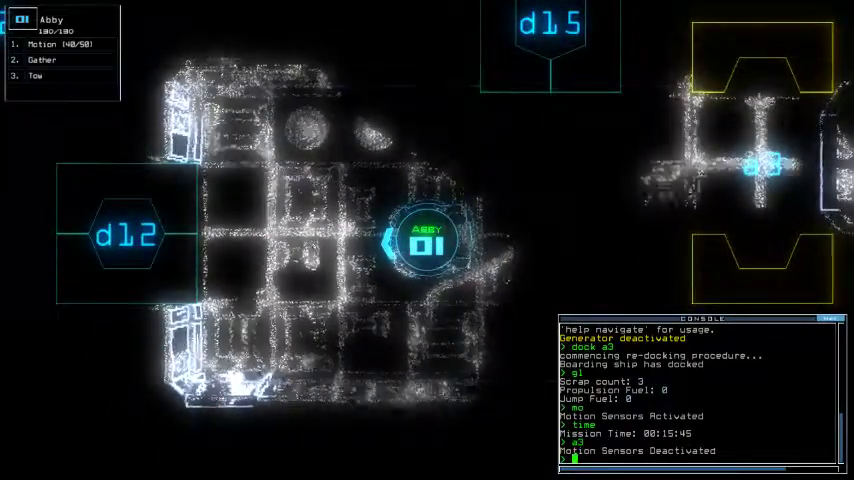
text(time)
key(Return)
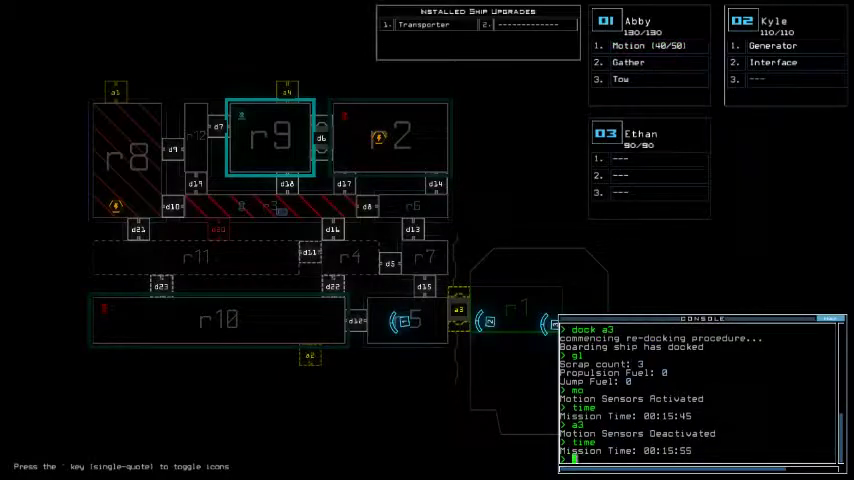
- Drive drone 01 down and right toward room r1
key(Tab)
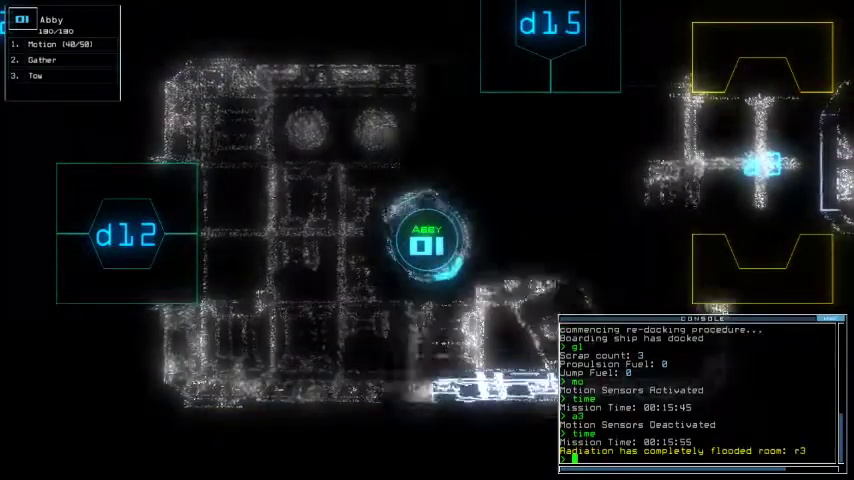
key(Down)
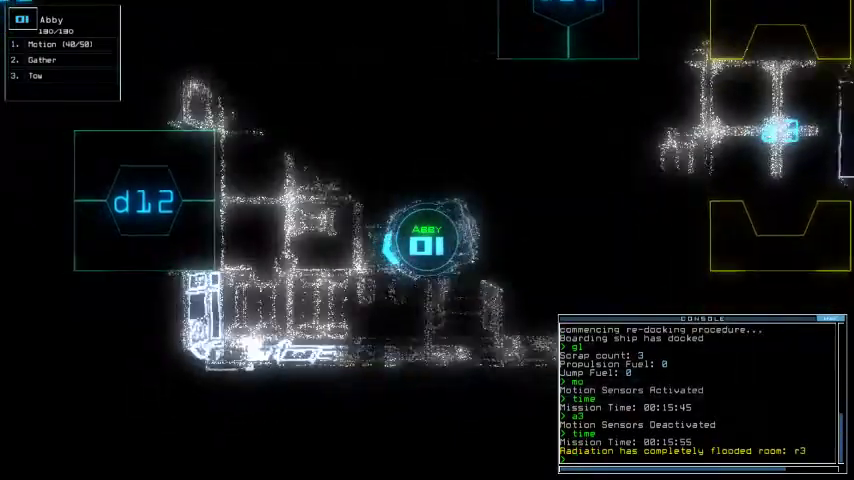
key(Right)
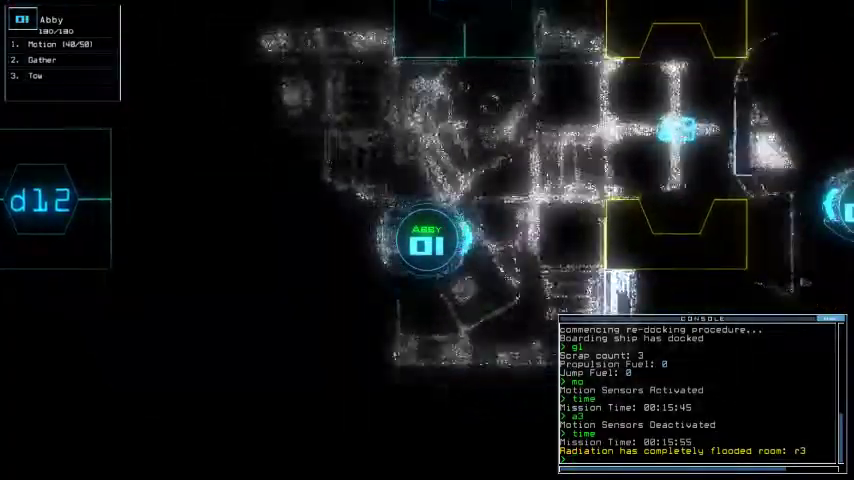
text(a3)
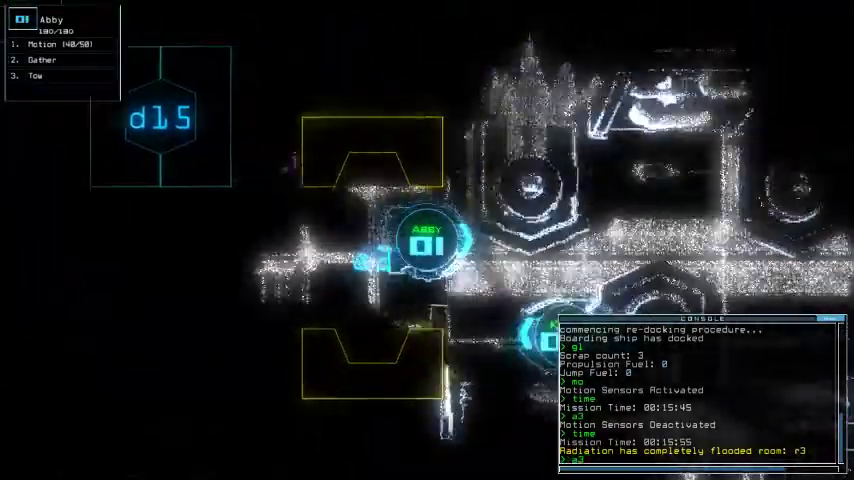
key(Tab)
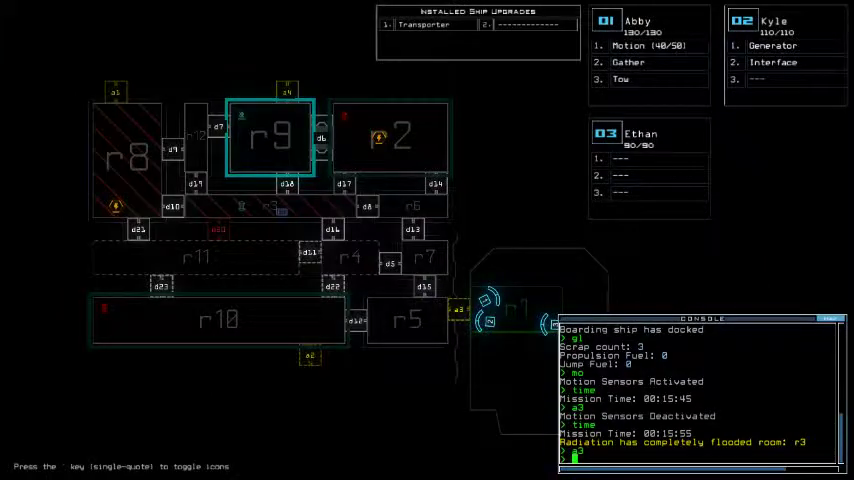
text(9)
- Transport drone 2 to r9, drive it right, and switch on the generator
key(Return)
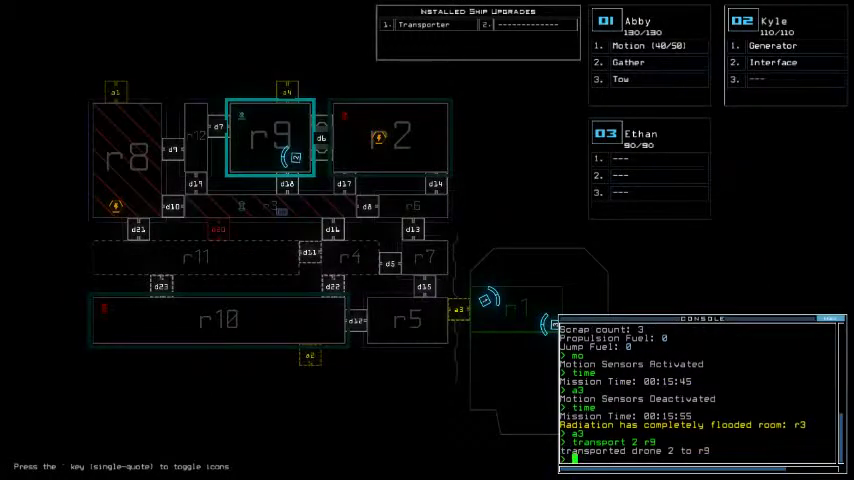
key(2)
key(Right)
text(ge)
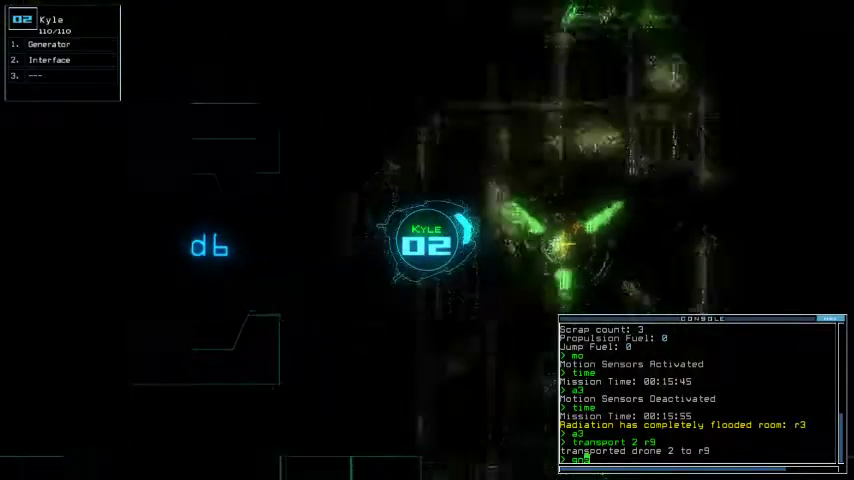
text(e)
key(Return)
key(Tab)
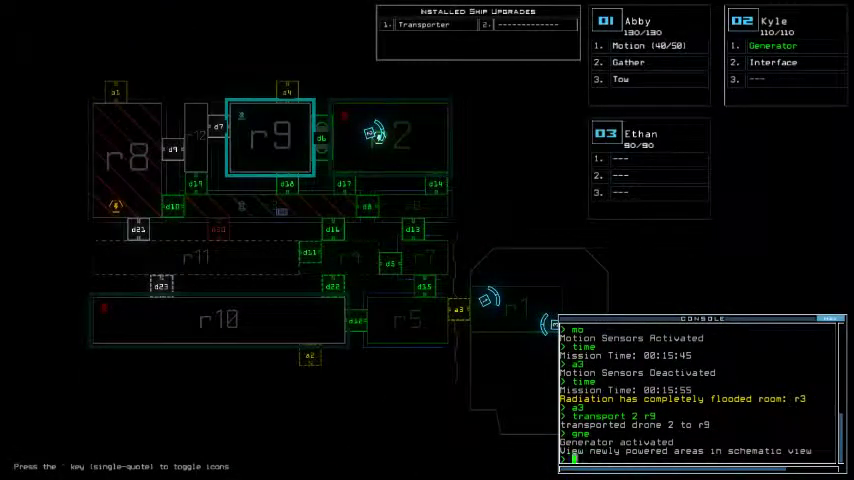
text(mo)
- Activate motion sensors, check the time twice, and dock at airlock a4
key(Return)
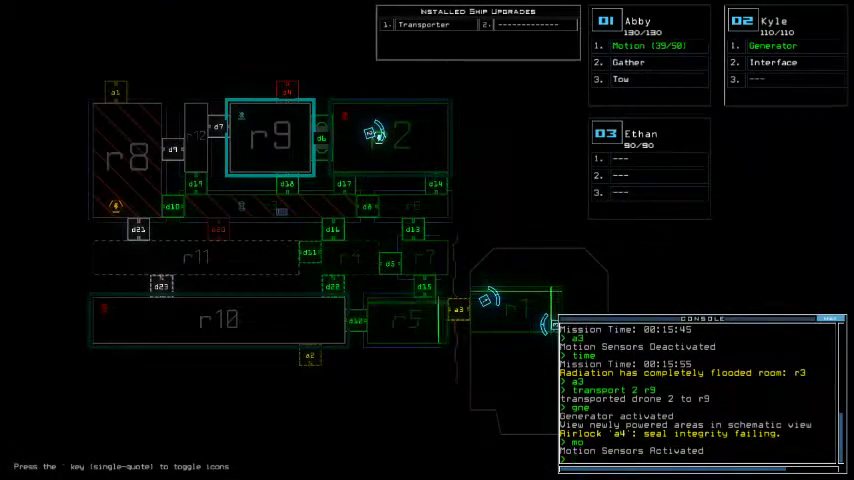
text(d15)
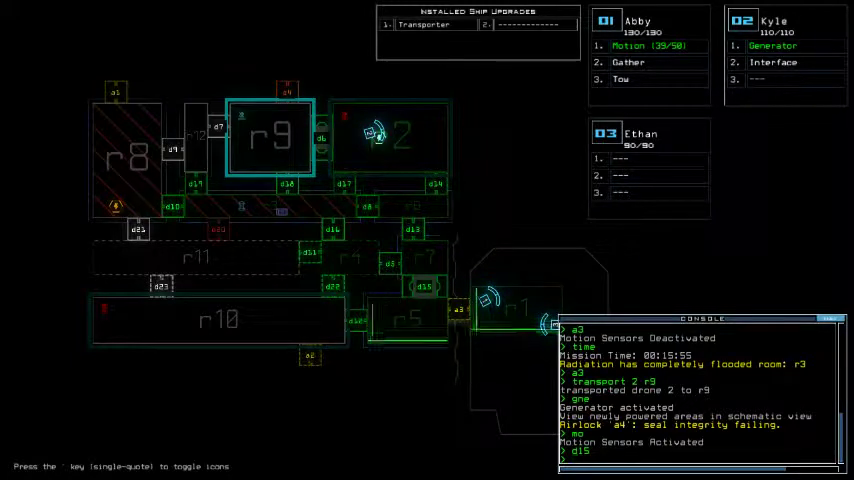
text(e)
key(Return)
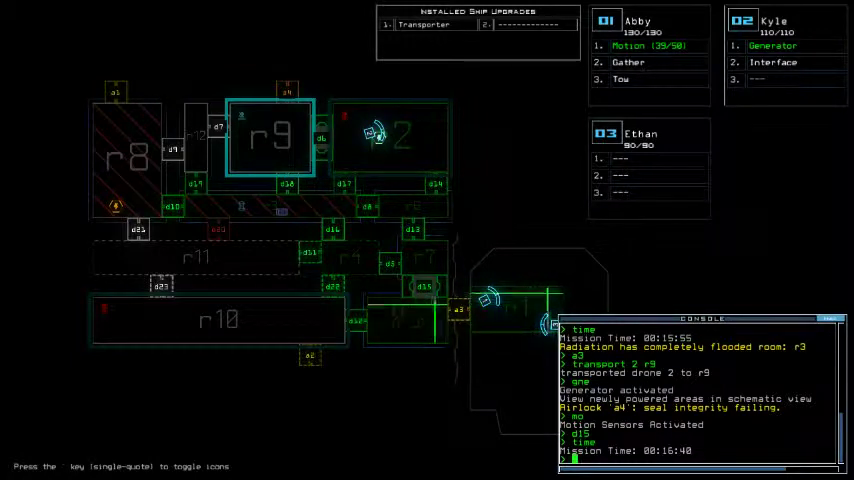
text(time)
key(Return)
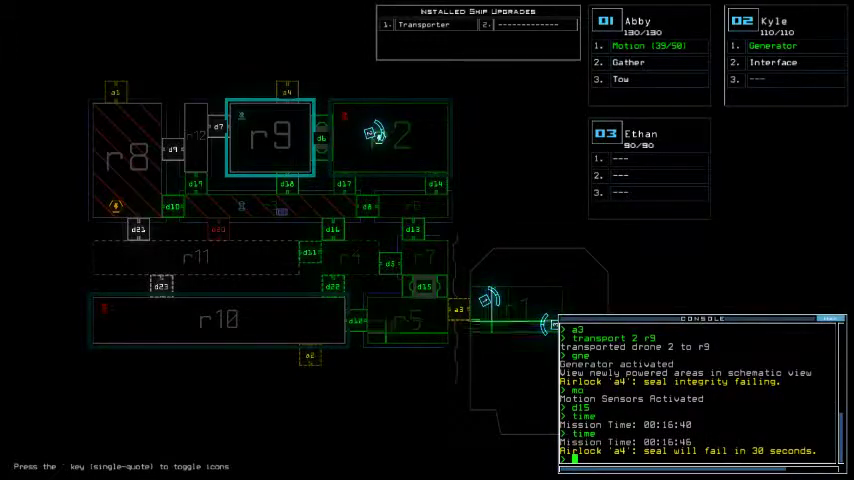
text(dock a4)
key(Return)
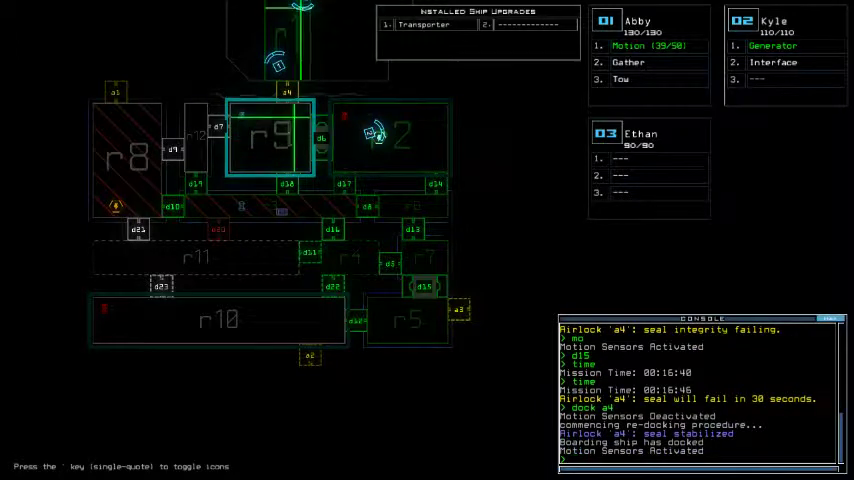
text(dock a3)
- Dock at airlock a3 and open door d19, checking the time after each
key(Return)
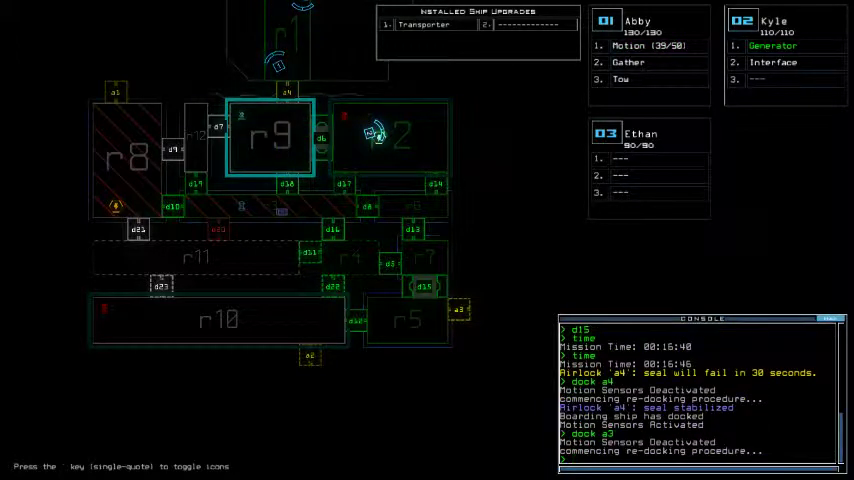
text(time)
key(Return)
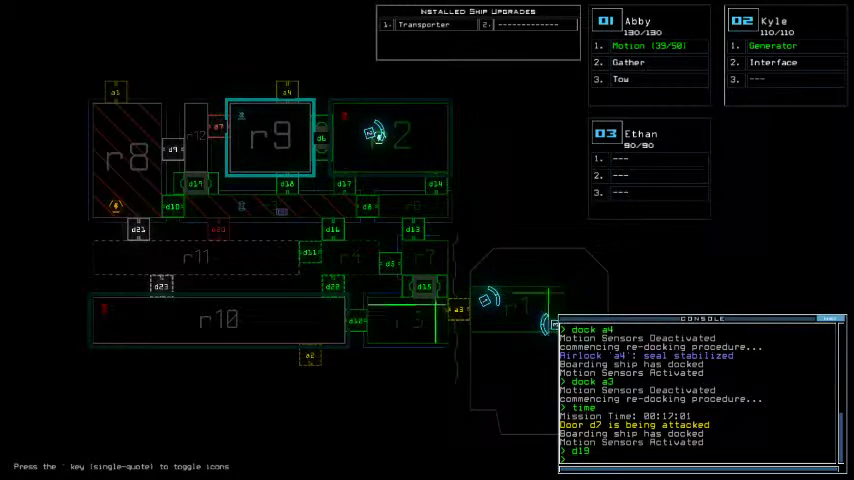
key(Return)
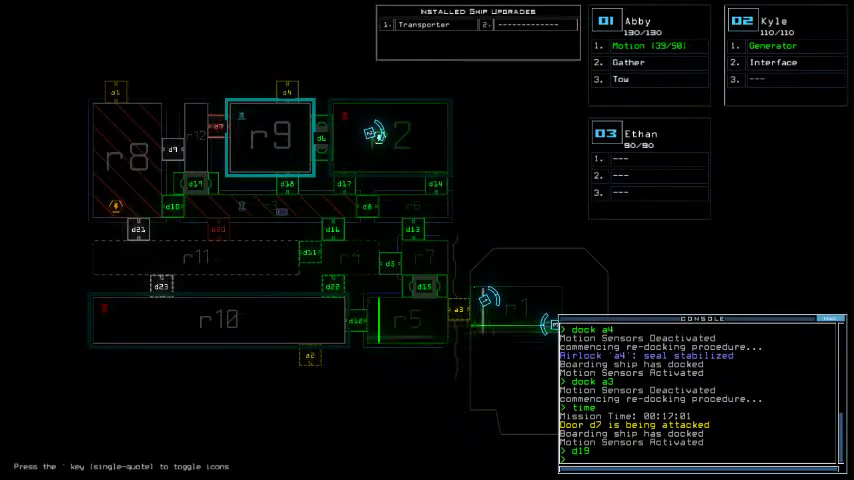
text(time)
key(Return)
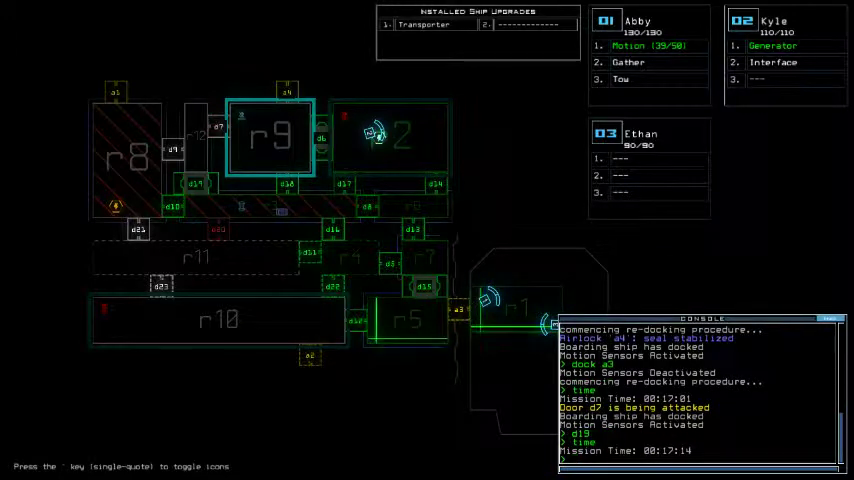
text(2)
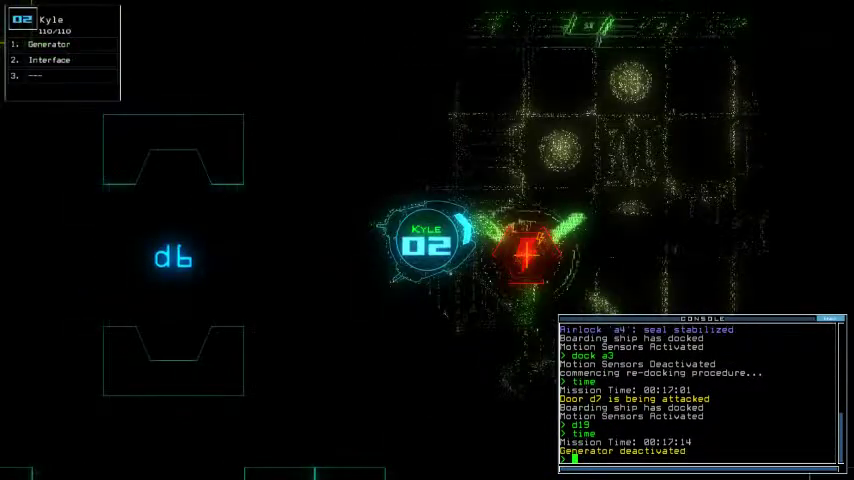
text(tt)
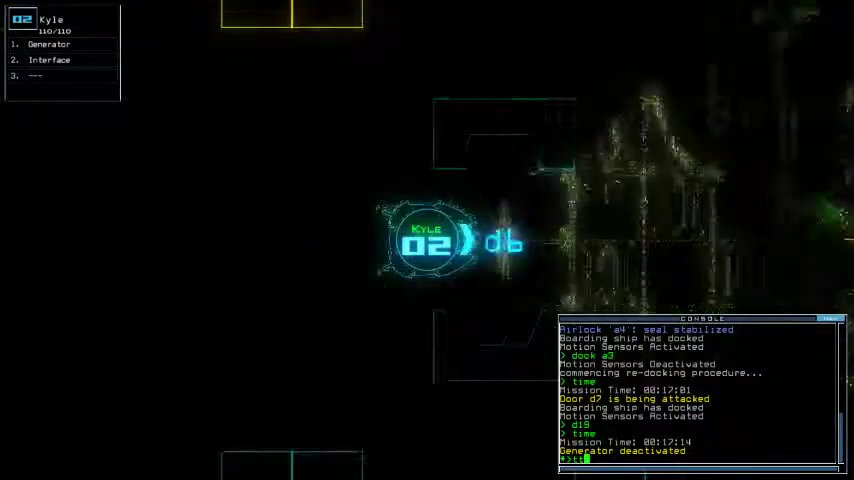
- Teleport drones to r1, then transport drone 2 to r9 toward the generator
key(Return)
key(Tab)
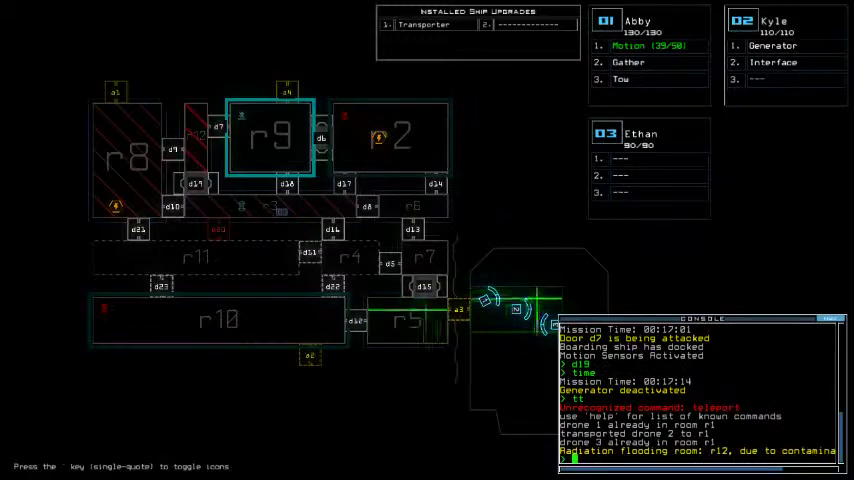
text(time)
key(Return)
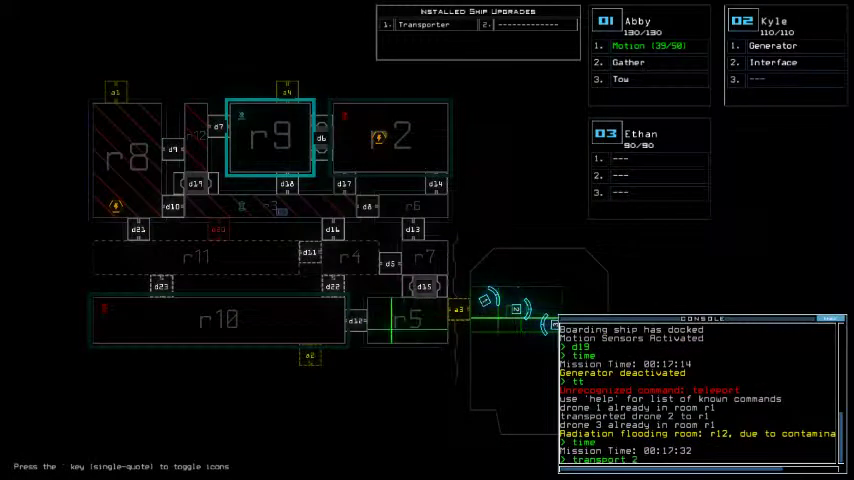
text(9)
key(Return)
key(2)
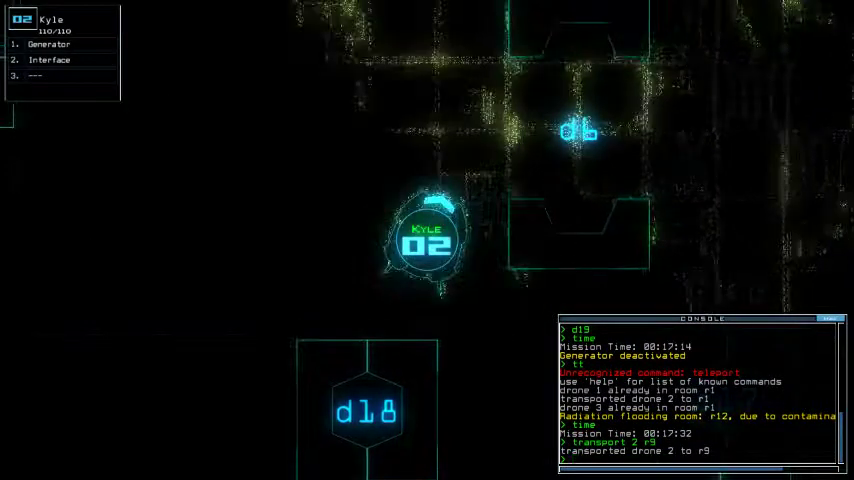
key(Right)
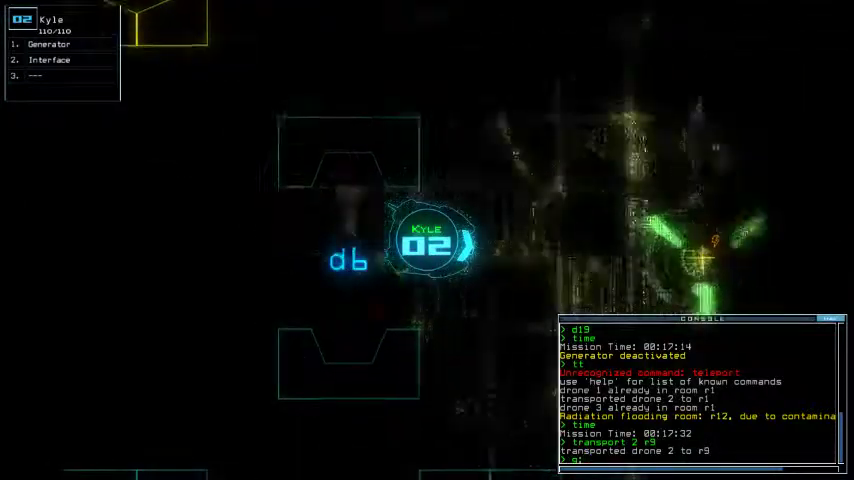
- Power the generator and close doors with 'gicc', toggle d6, recall drones to r1
key(Return)
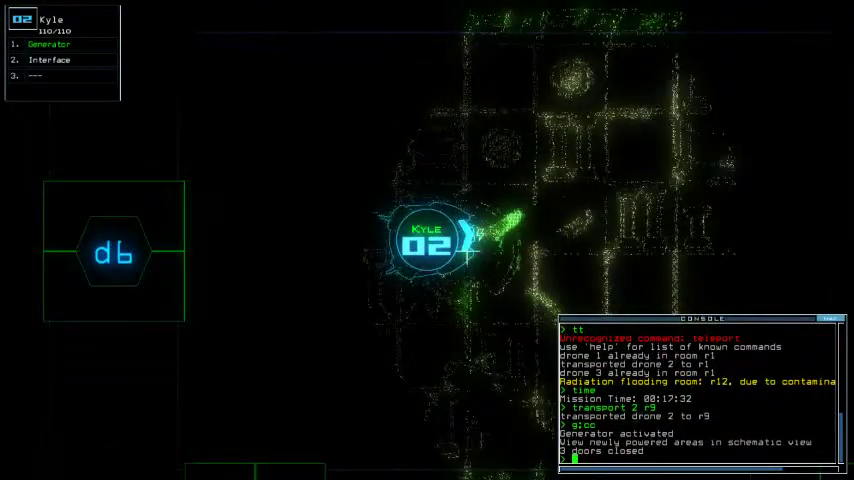
text(d6)
key(Return)
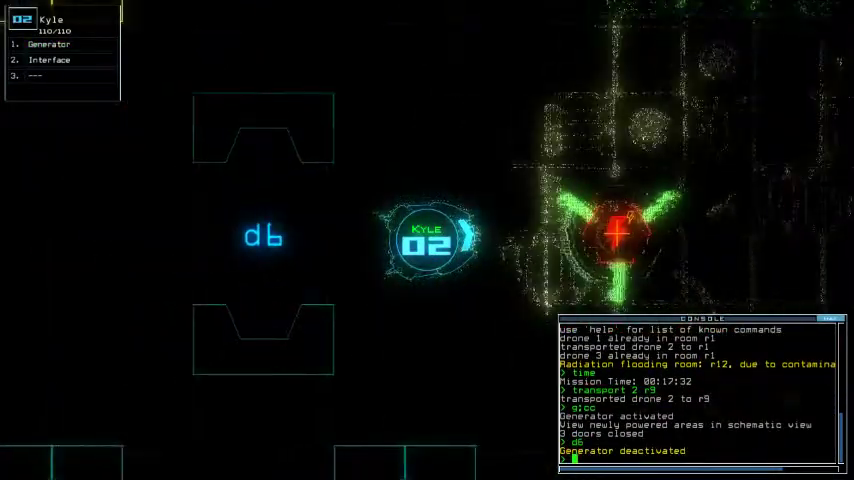
text(tt)
key(Return)
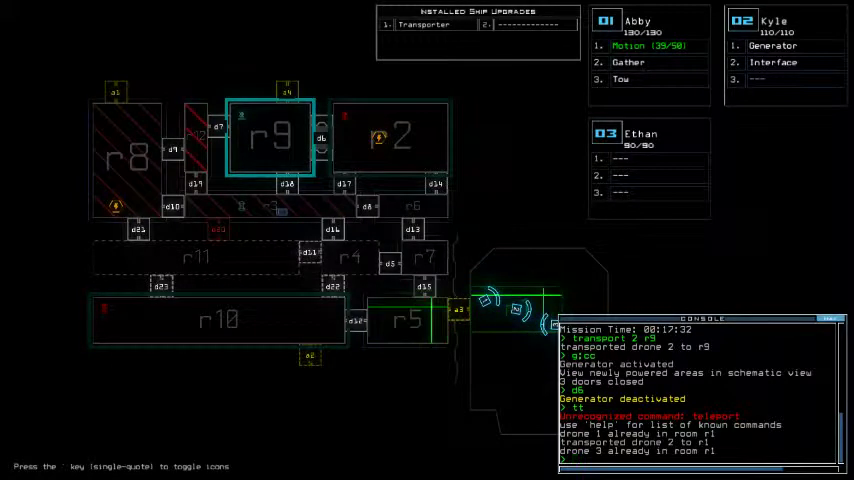
text(me)
key(Return)
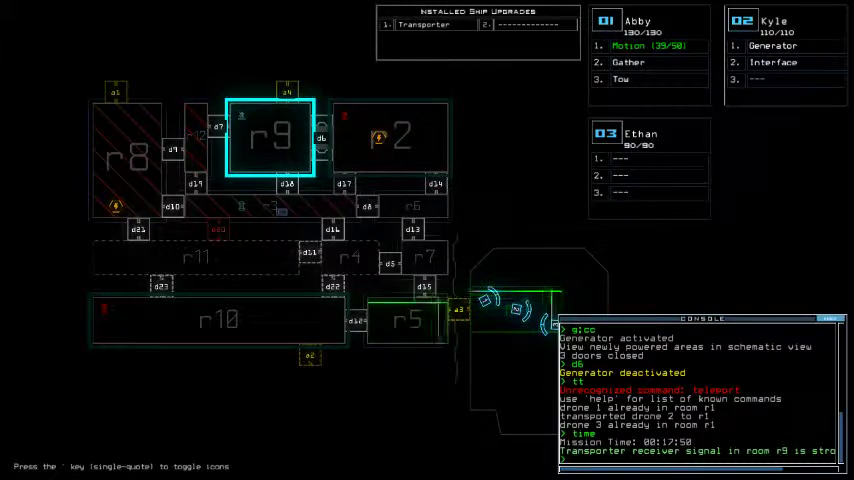
text(time)
key(Return)
text(time)
key(Return)
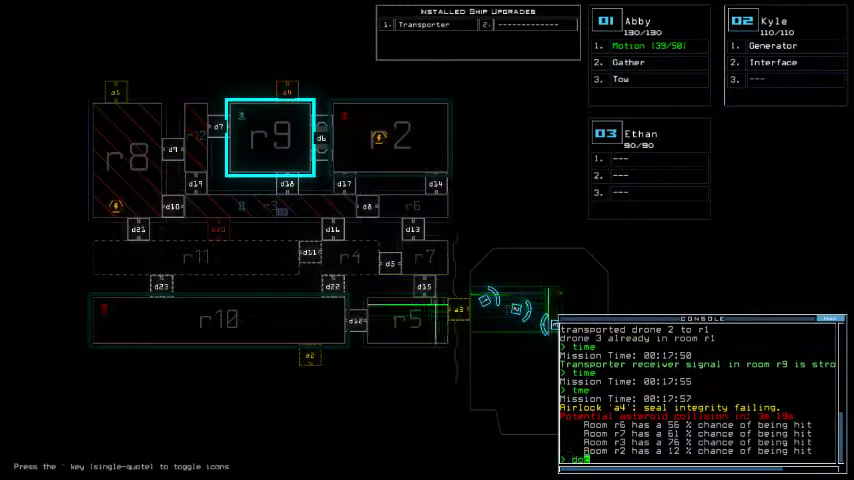
text(dock a4)
- Dock at airlock a4, check the time, then dock at airlock a3
key(Return)
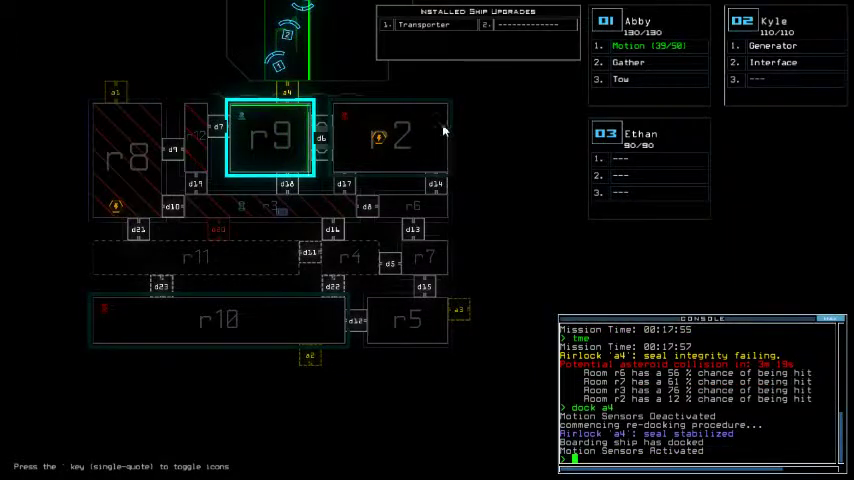
text(time)
key(Return)
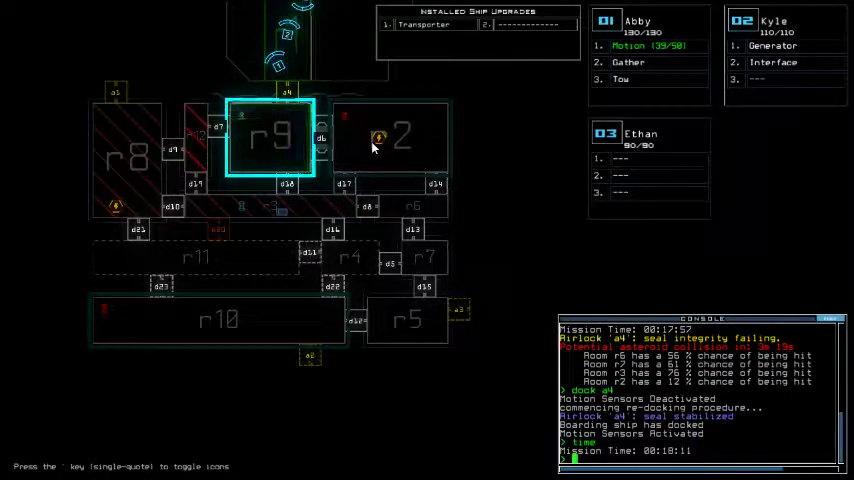
text(c)
text(ock a3)
key(Return)
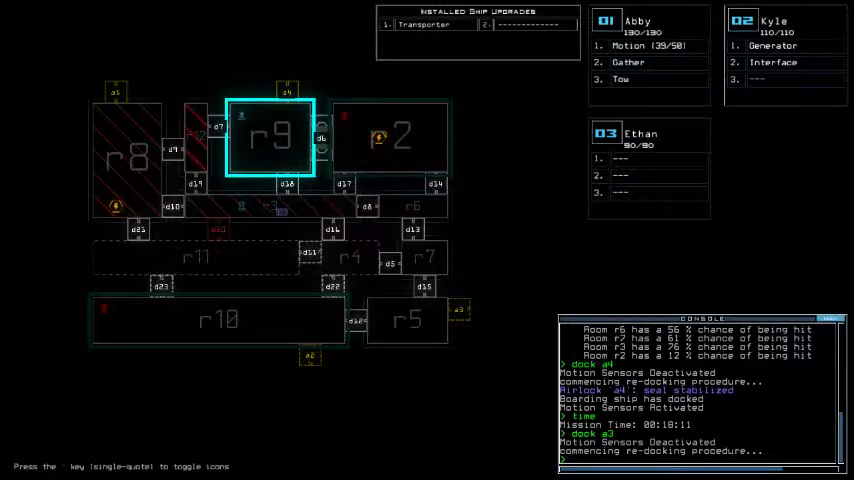
text(transport 2 r9)
- Transport drone 2 to r9 and steer Kyle to switch on the generator
key(Return)
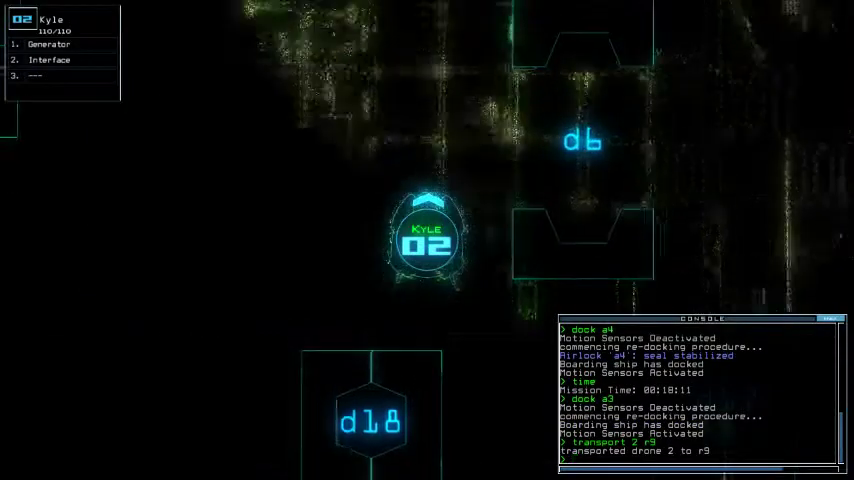
key(Right)
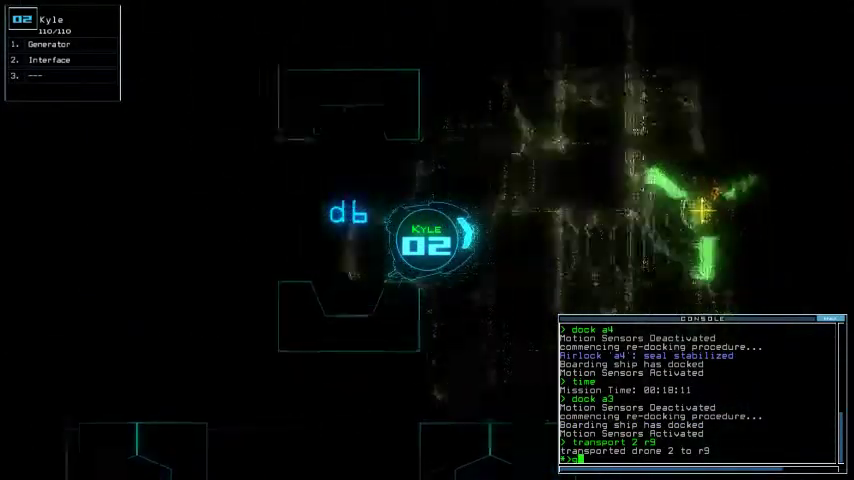
key(Return)
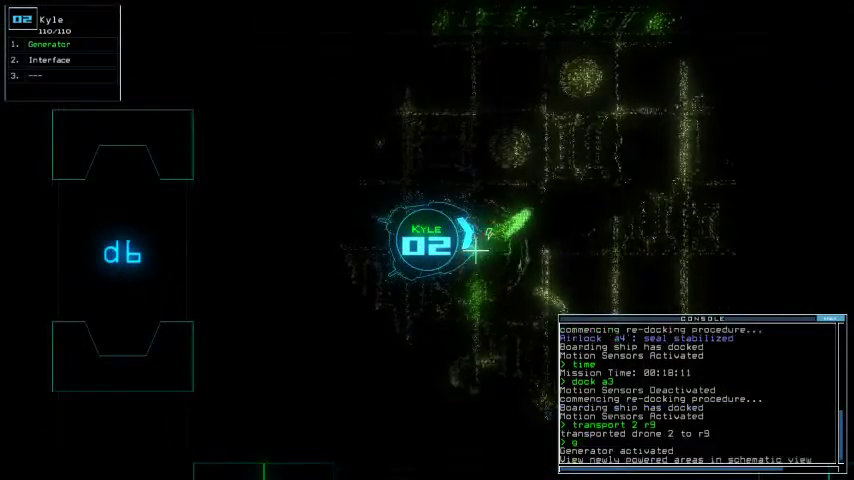
- Open airlock a3 while viewing through Ethan's drone 3 camera
key(Tab)
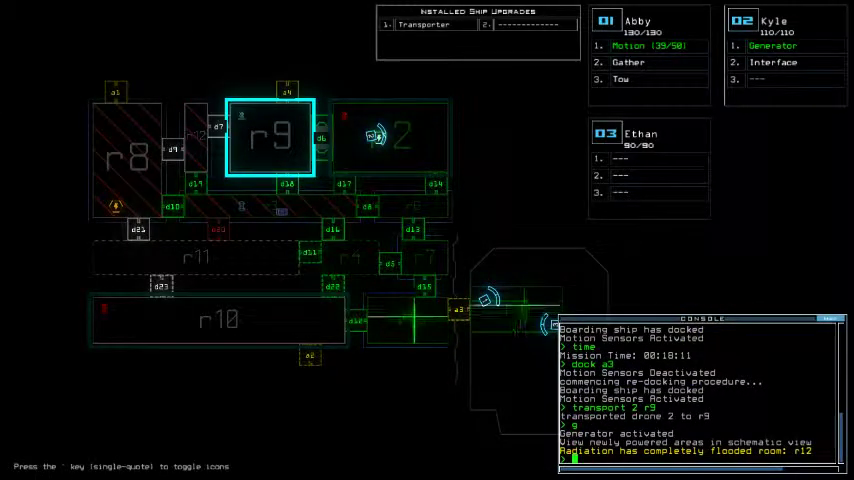
key(3)
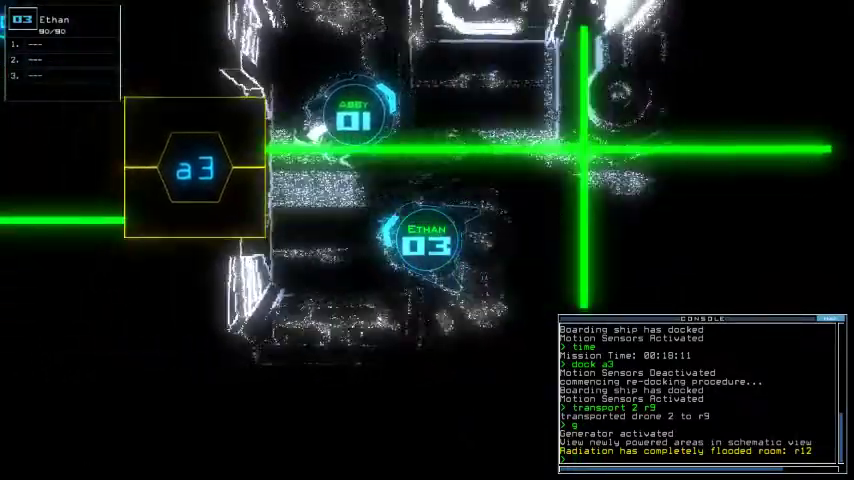
text(a3)
key(Return)
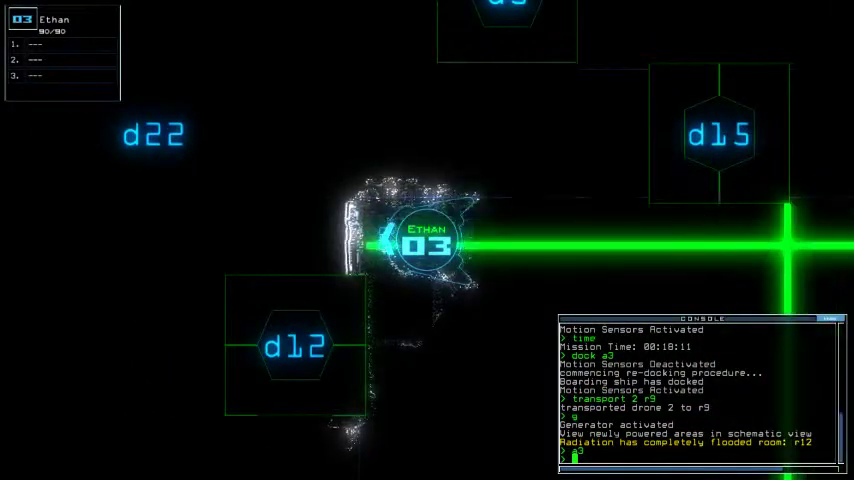
- Check the time and Abby's camera, then run a motion scan of nearby rooms
key(Tab)
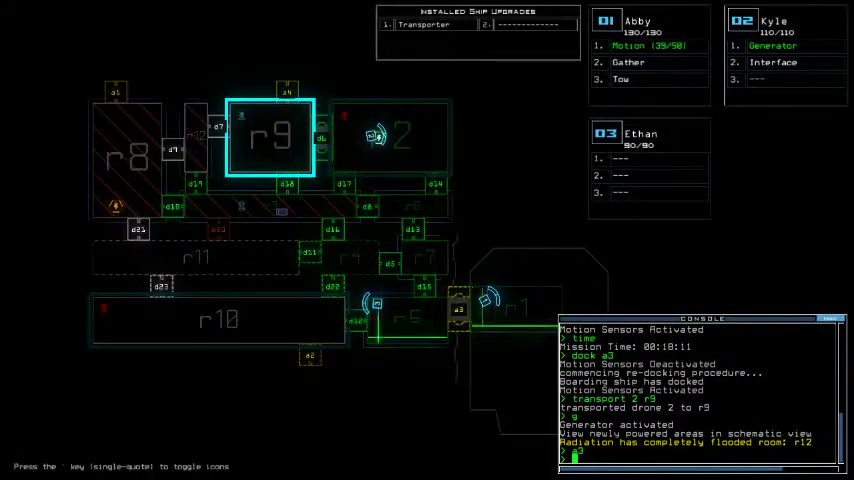
key(Tab)
text(time)
key(Return)
key(1)
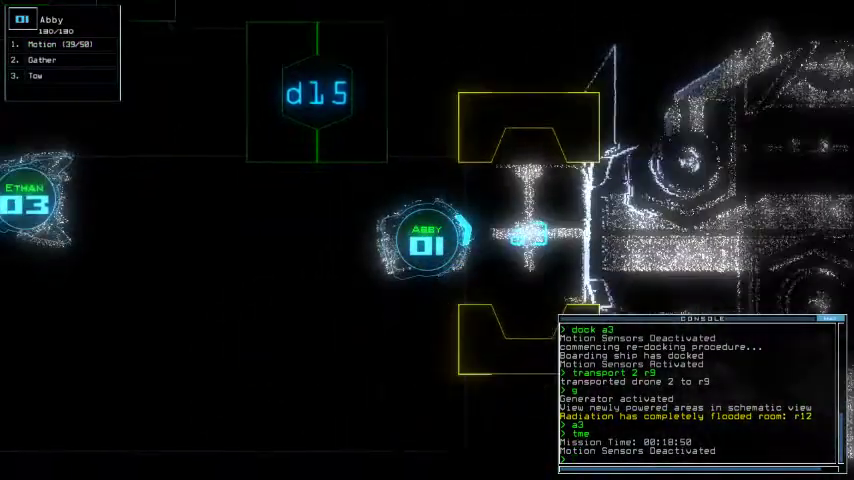
key(Tab)
text(mo)
key(Return)
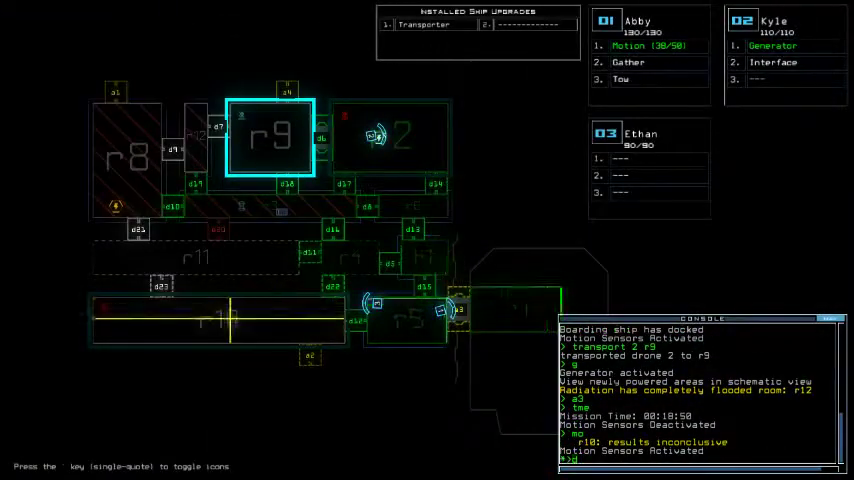
- Open door d5 and navigate Ethan's drone 3 back to r1, checking the time
key(Return)
text(time)
key(Return)
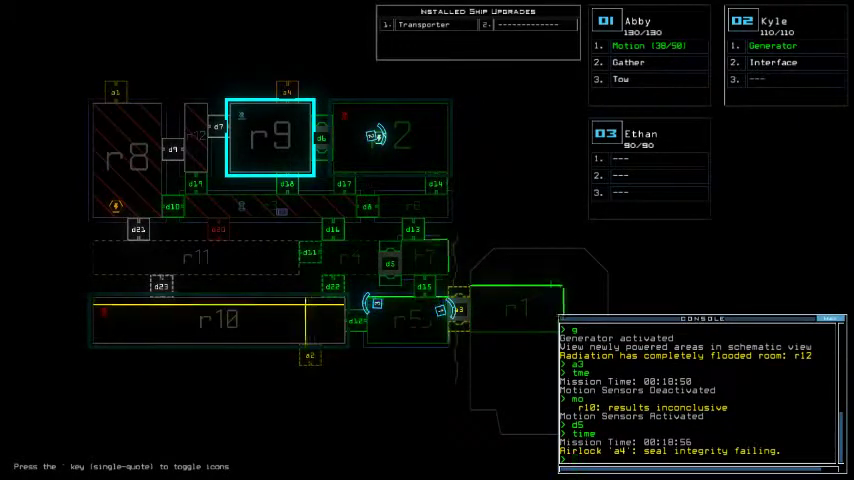
text(time)
key(Return)
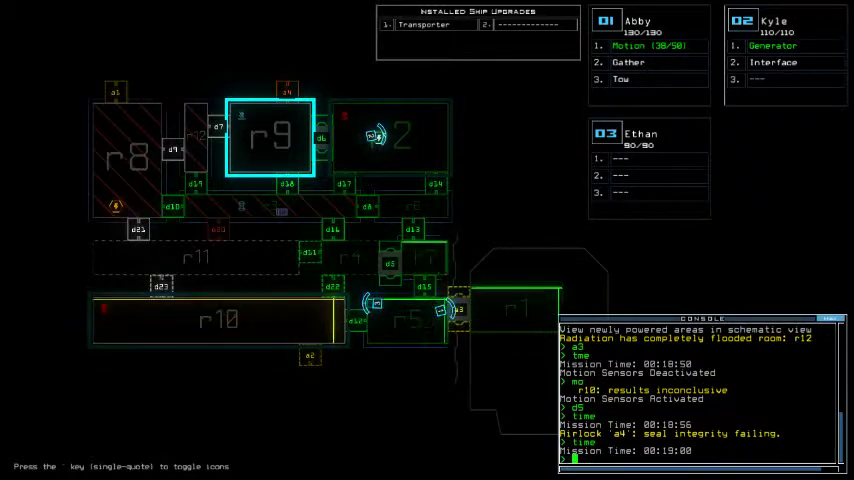
text(navigate 3 r1)
key(Return)
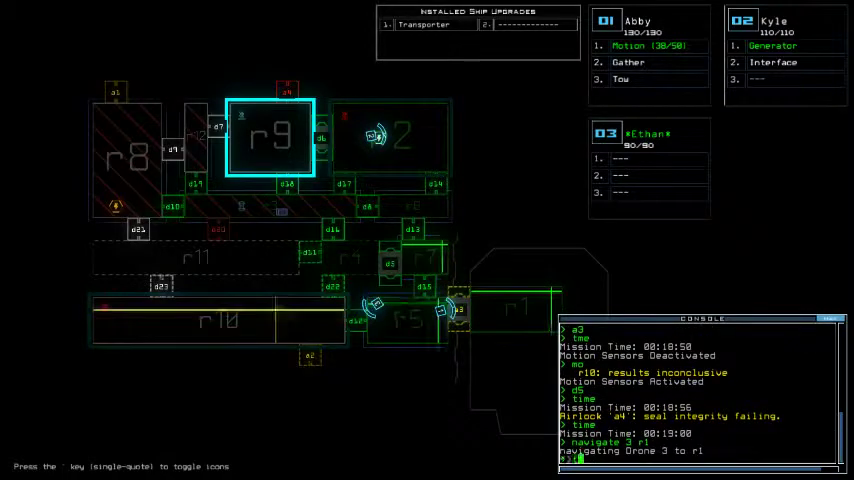
text(time)
key(Return)
key(Tab)
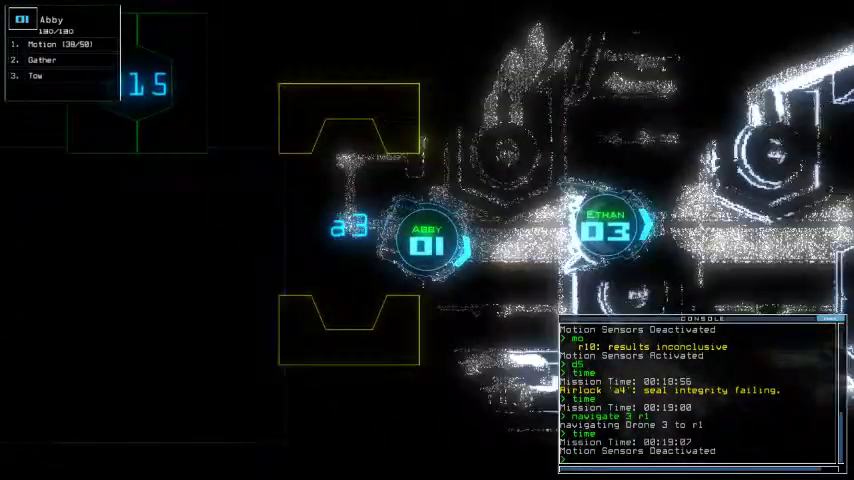
text(cc)
- Close the open doors with 'cc' and dock at airlock a4
key(Return)
key(Tab)
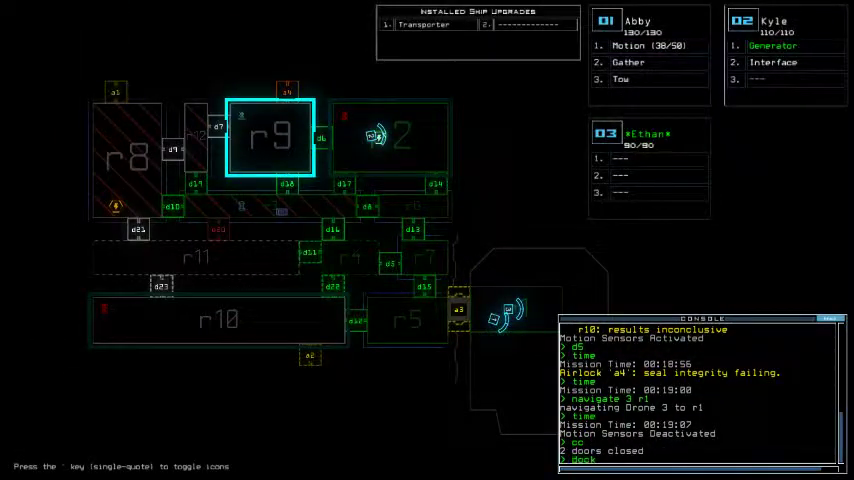
text(4)
key(Return)
text(time)
key(Return)
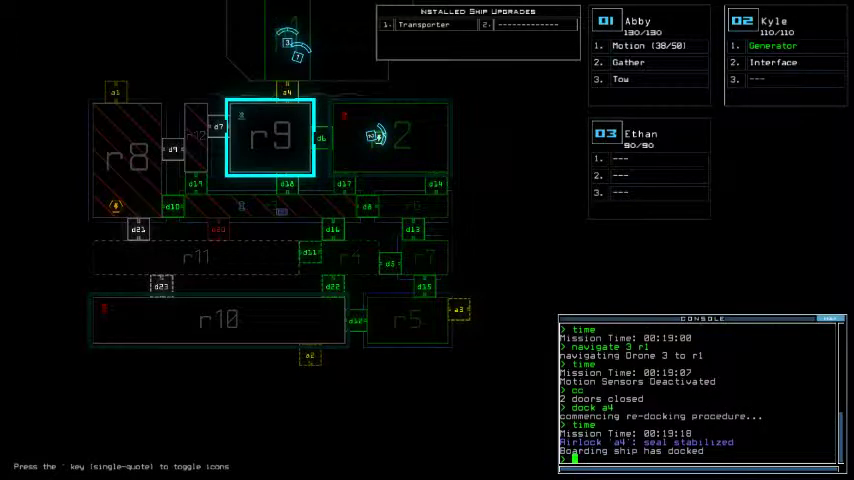
- Toggle doors d6 and d15 and try door d17, checking the time
key(Return)
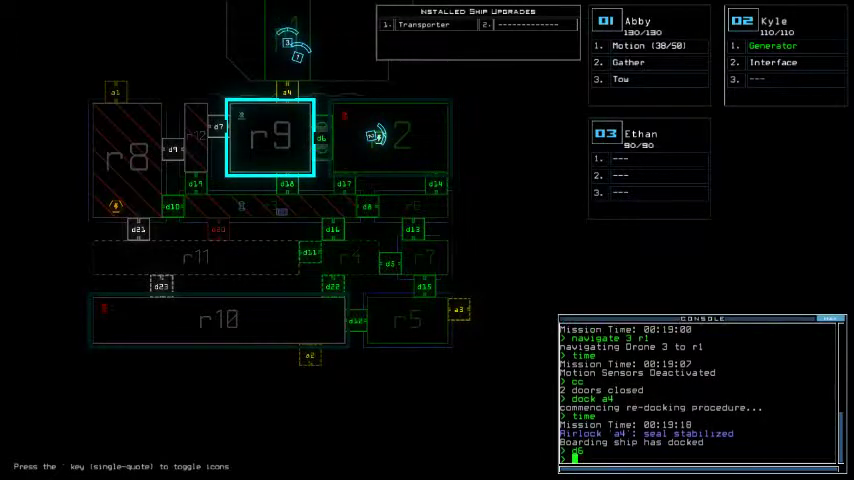
text(d15)
text(ti)
key(Return)
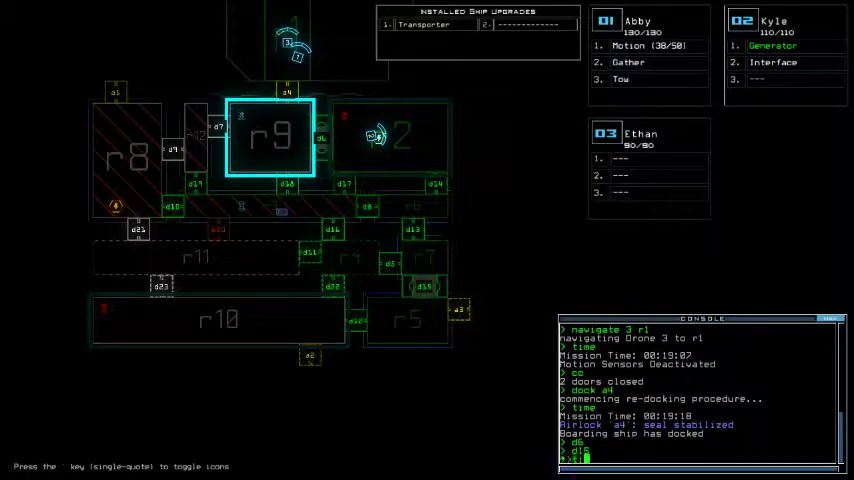
text(me)
key(Return)
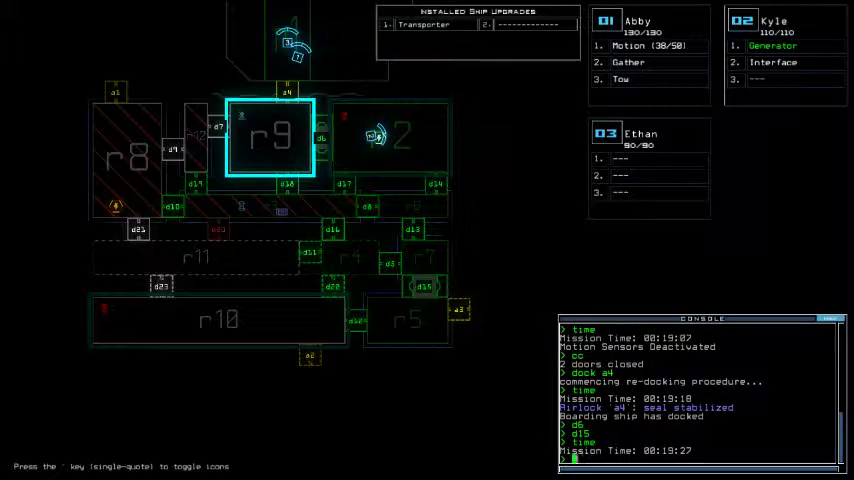
text(e)
key(Return)
text(d17)
key(Return)
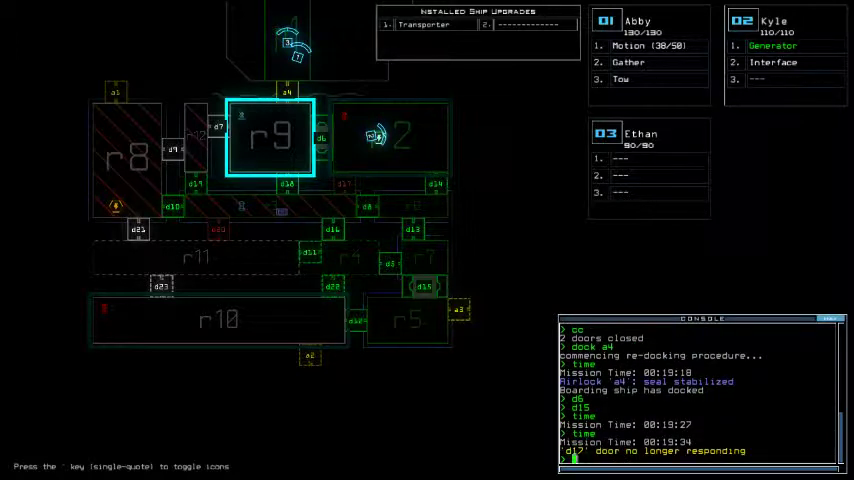
text(time)
key(Return)
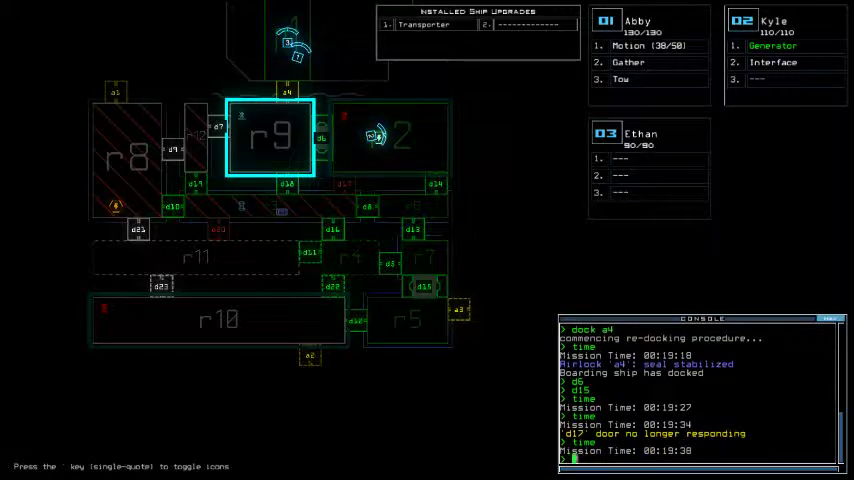
text(d15)
- Toggle door d15, teleport all drones back to r1, and reactivate motion sensors
key(Return)
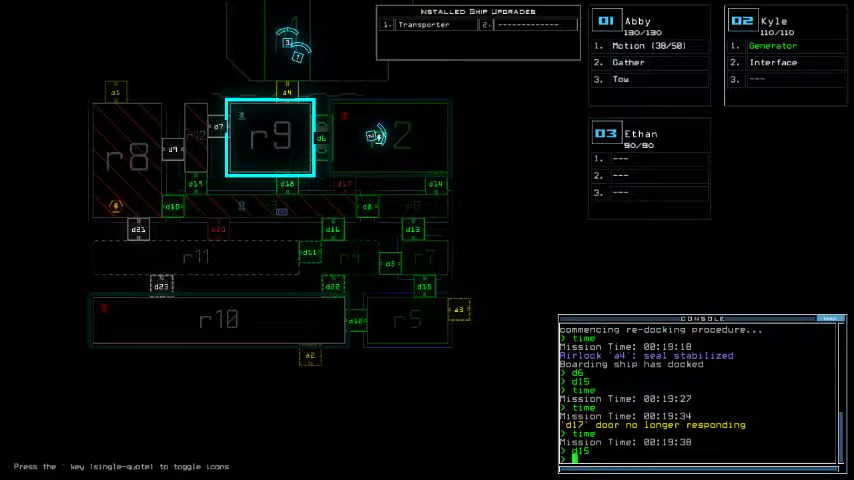
key(2)
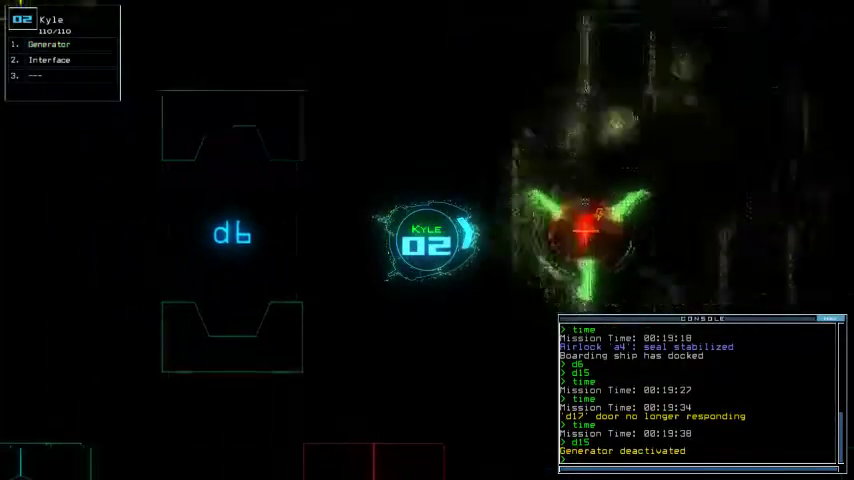
text(tt)
key(Return)
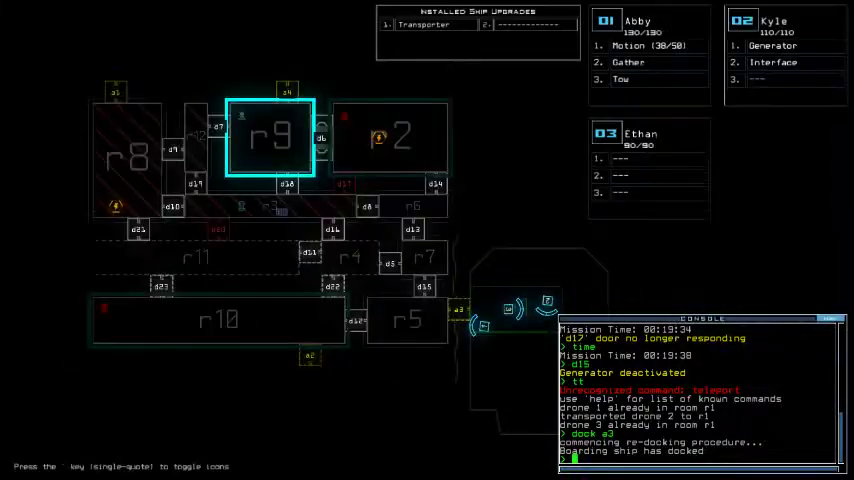
key(Return)
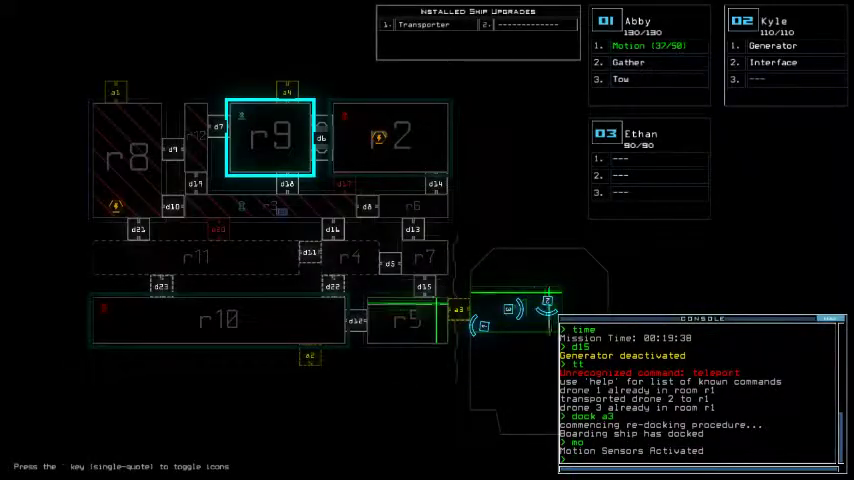
text(time)
- Check the mission time, transport Kyle's drone to r9, and power the generator on
key(Return)
text(transport 2 r9)
key(Return)
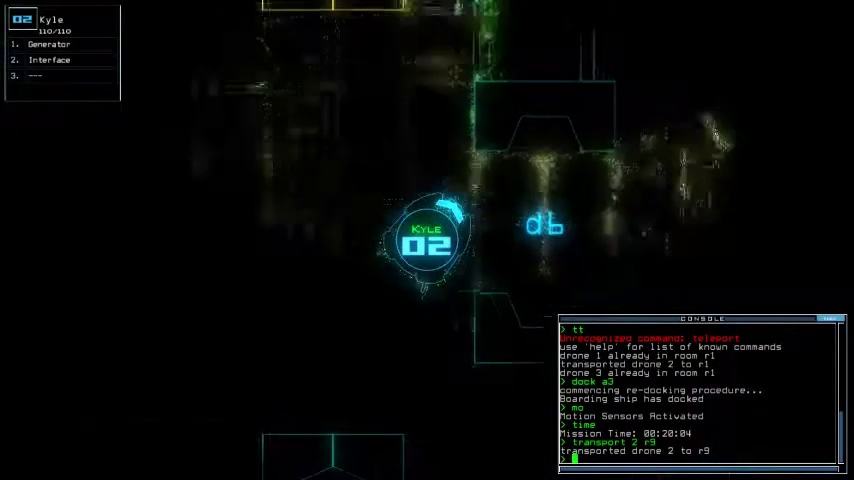
text(g)
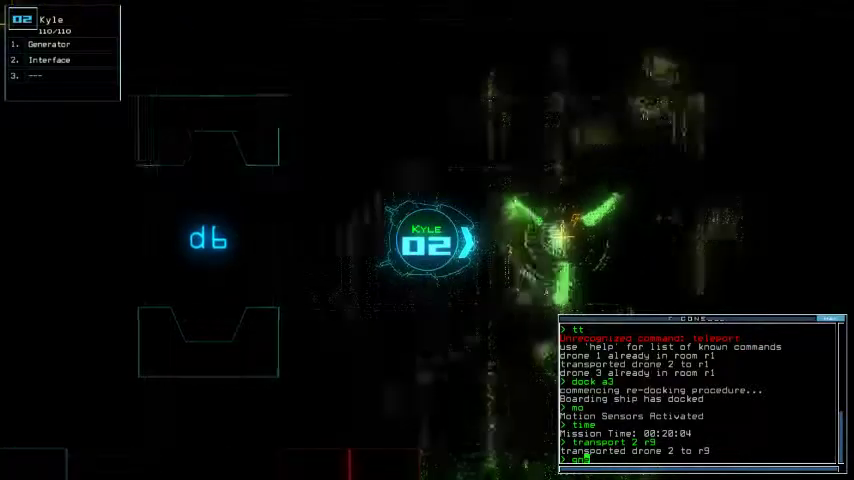
text(ne)
key(Return)
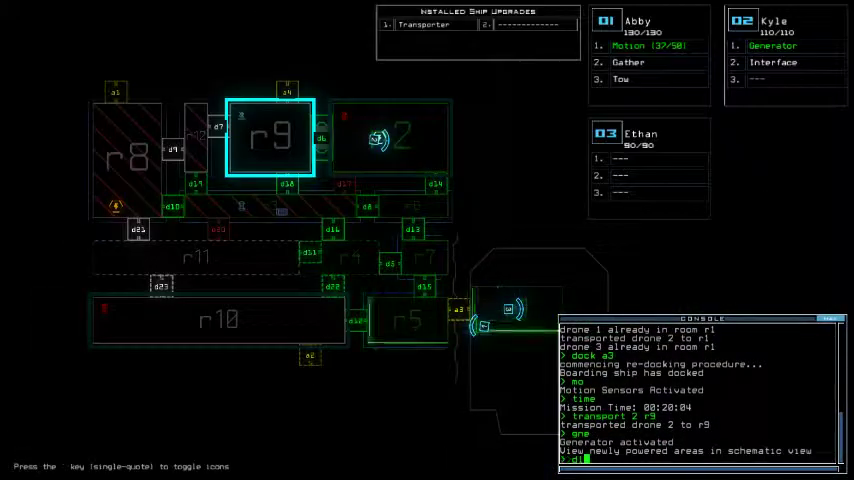
text(15)
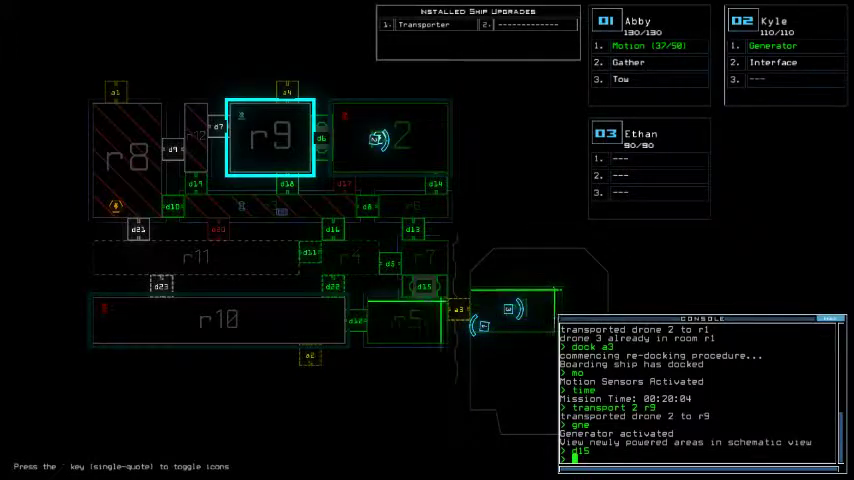
- Toggle door d15 twice and re-dock the ship at airlock a4
key(Return)
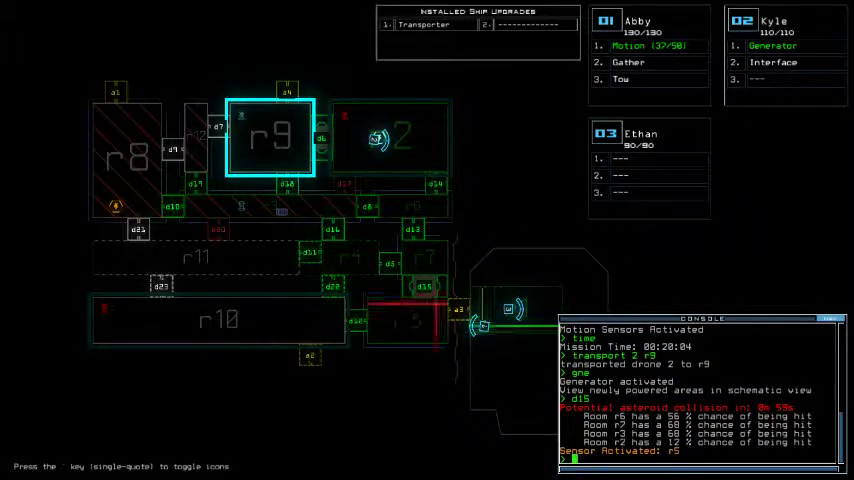
text(d15)
key(Return)
text(dock a4)
key(Return)
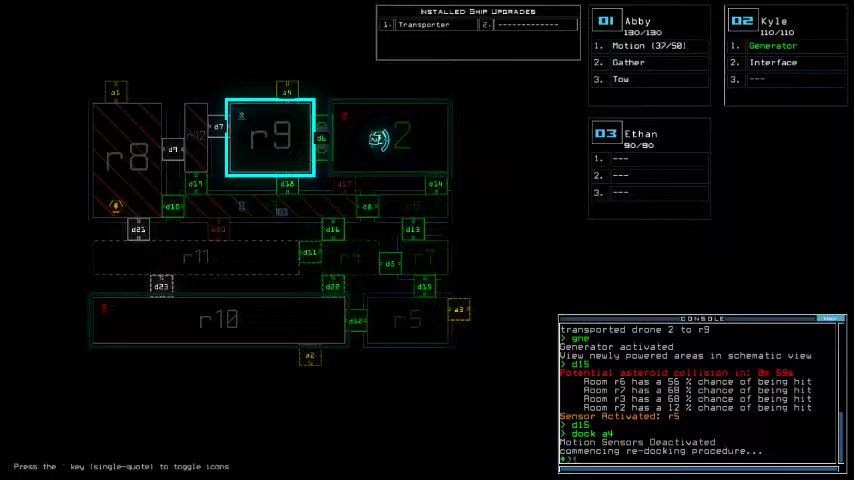
- Clear the console, then vent room r5 to space through a3 and reseal it
key(BackSpace)
key(BackSpace)
key(BackSpace)
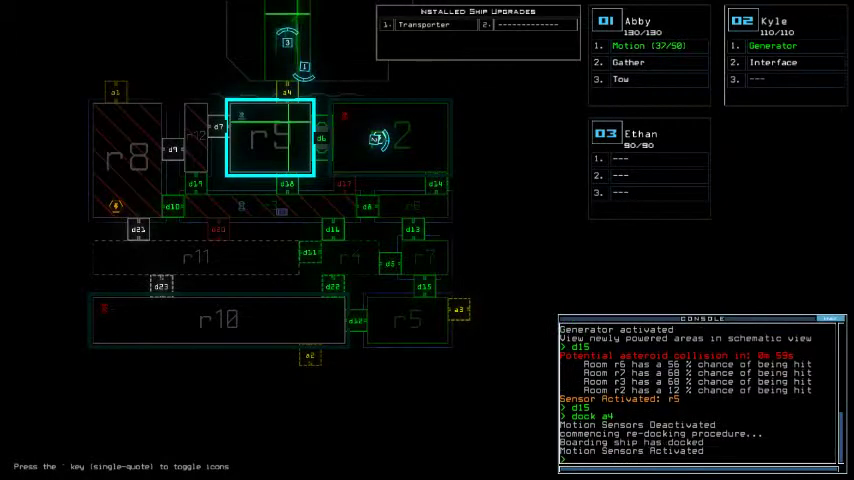
text(open r5)
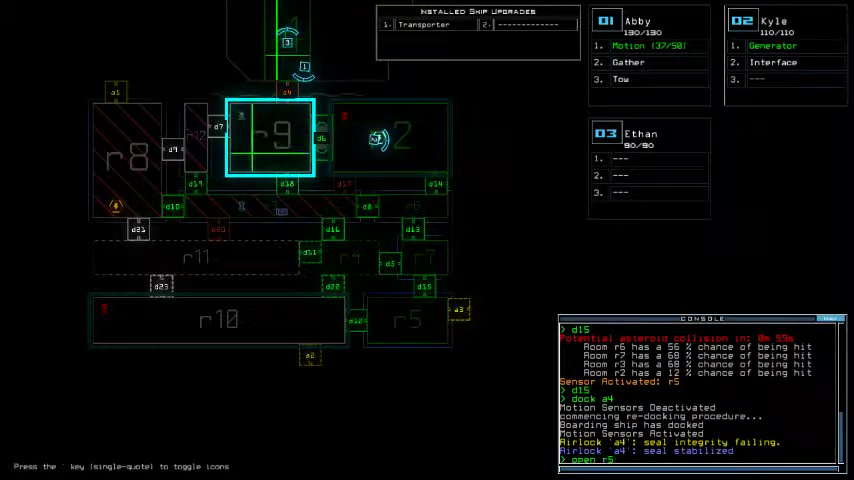
text( a3;close)
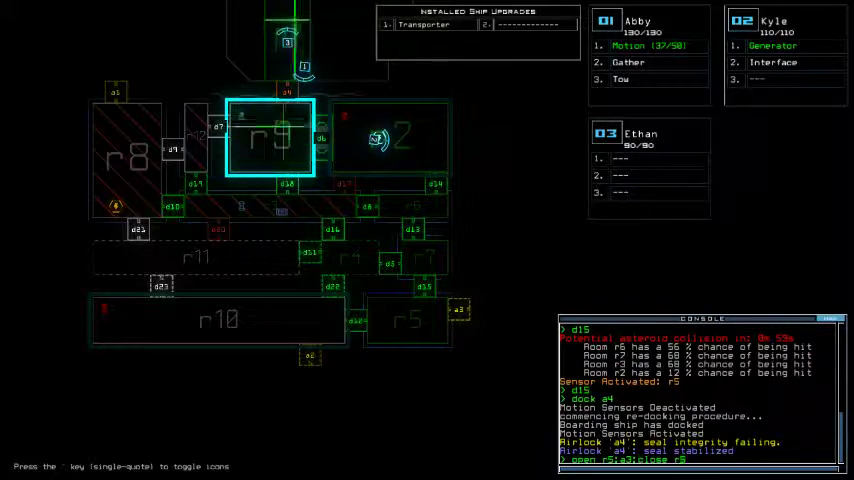
text( r5)
key(Return)
key(F2)
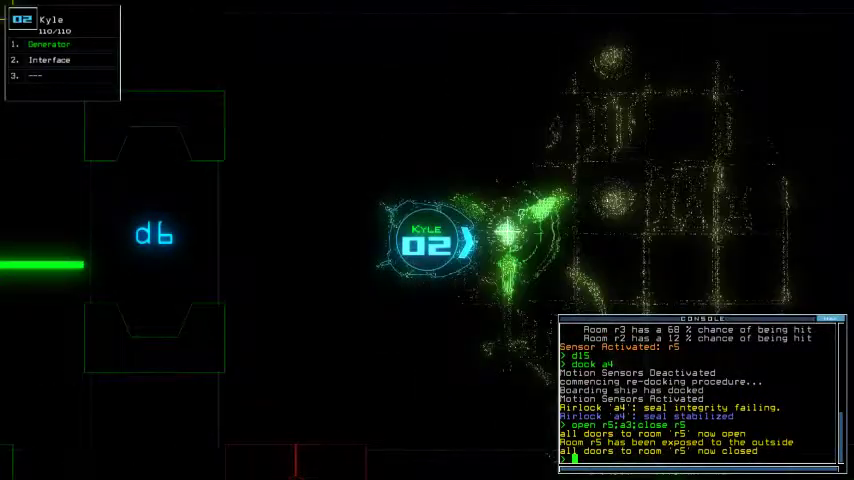
text(tt)
- Send drone 2 back to r1 and check the mission time twice
key(Return)
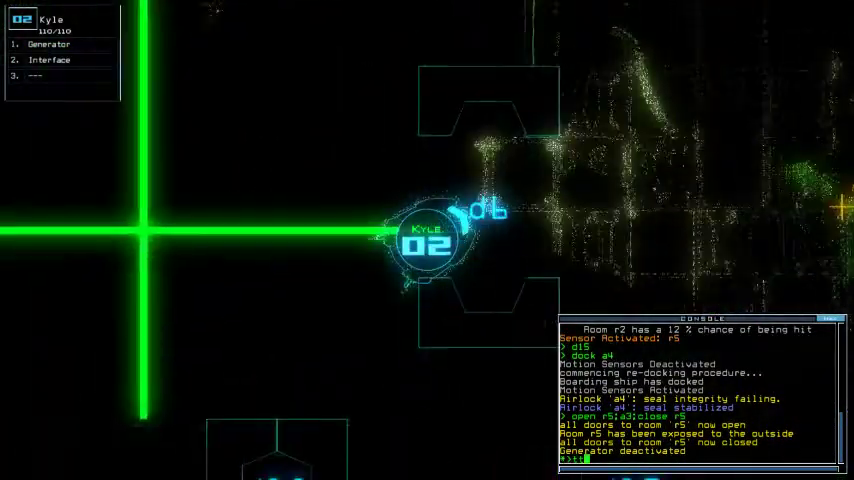
key(Escape)
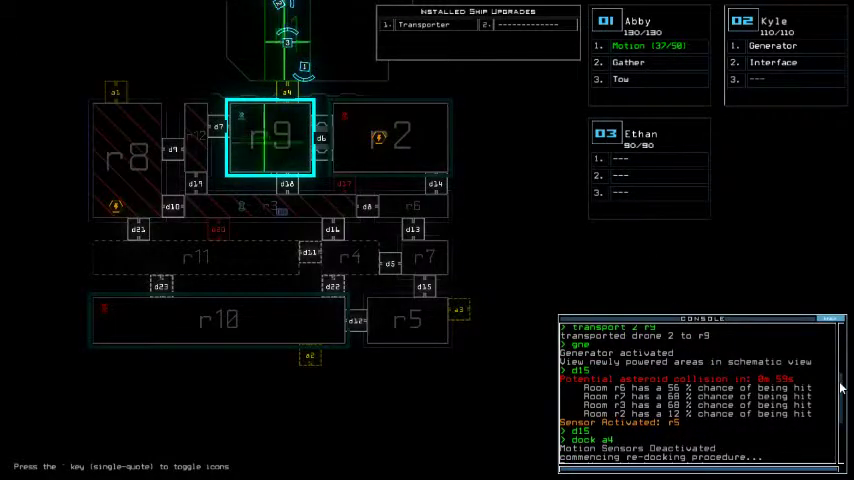
scroll(841, 388, up, 3)
scroll(841, 373, down, 3)
scroll(841, 404, down, 1)
scroll(841, 412, down, 1)
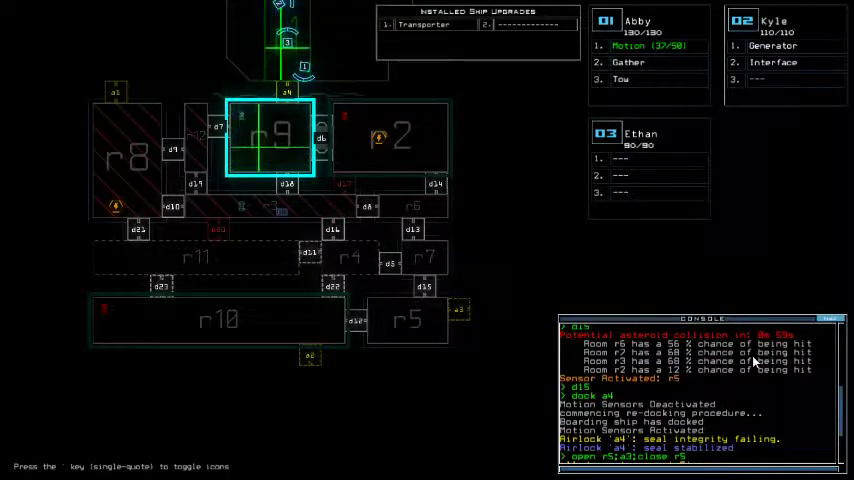
drag(845, 400, 845, 449)
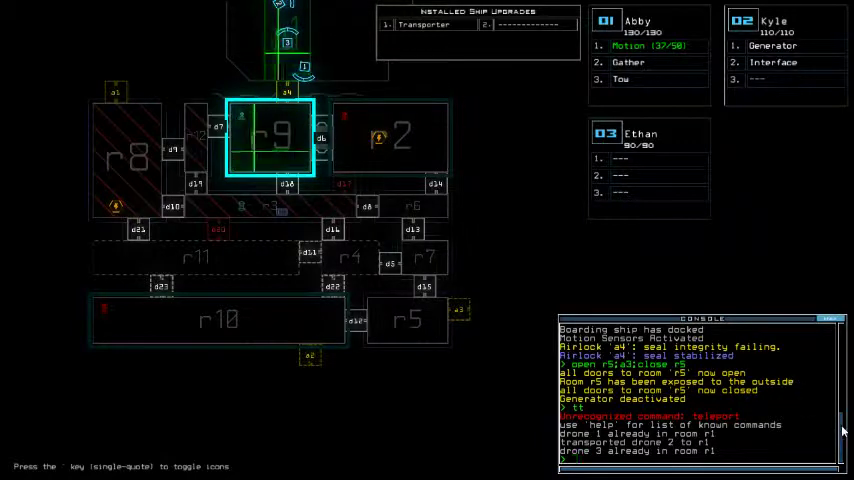
drag(841, 452, 843, 401)
scroll(843, 401, up, 1)
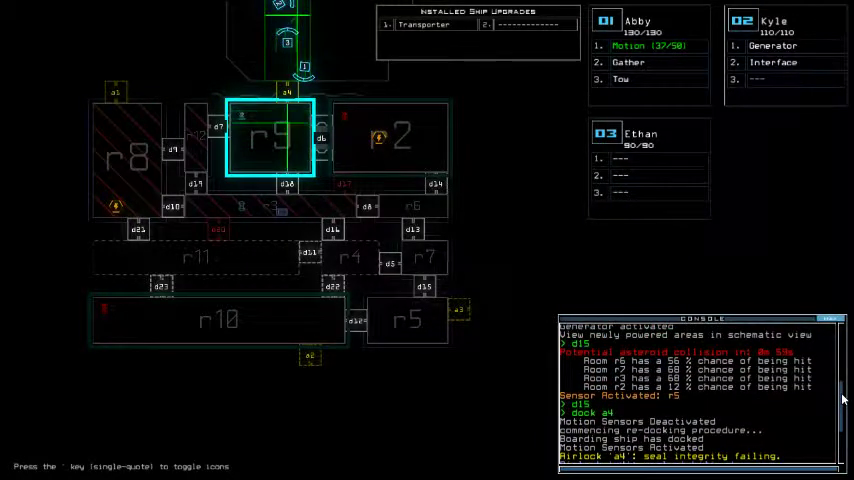
drag(843, 400, 843, 436)
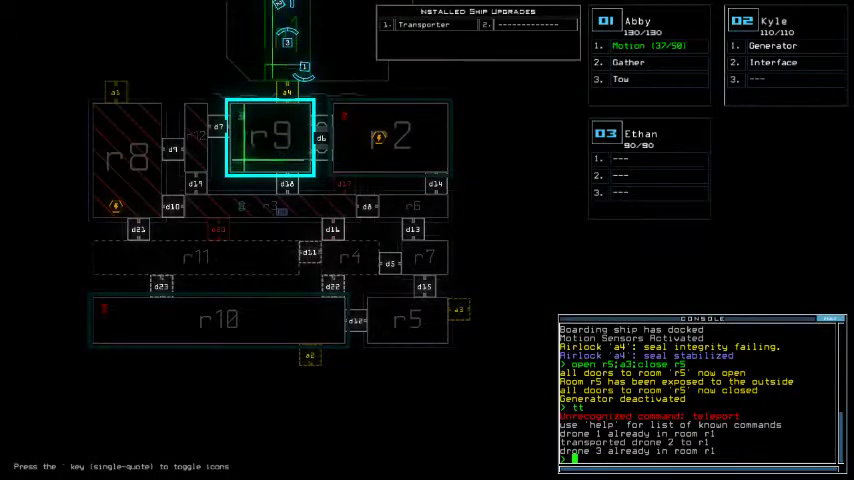
text(time)
key(Return)
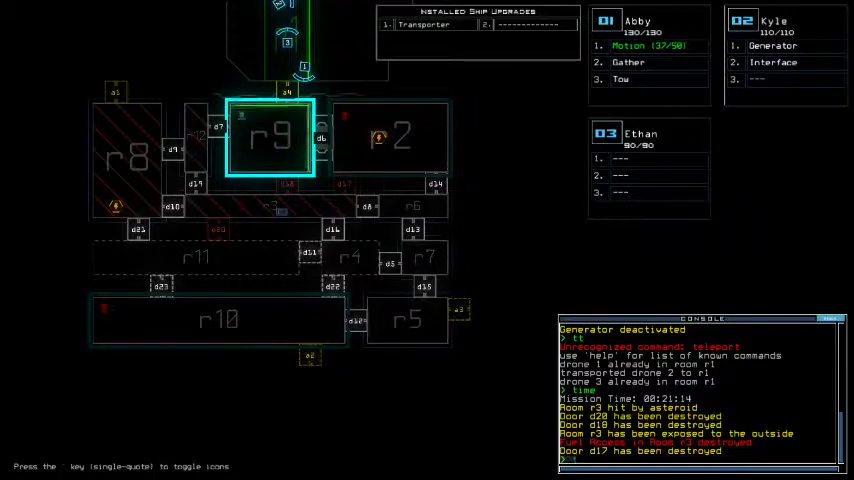
text(time)
key(Return)
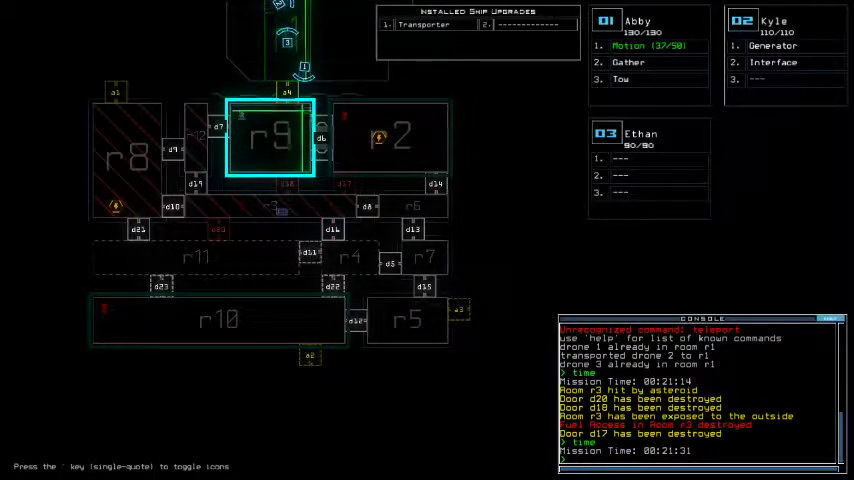
text(dock a3)
- Re-dock at airlock a3, check the mission time three times, and teleport drone 2 to r9
key(Return)
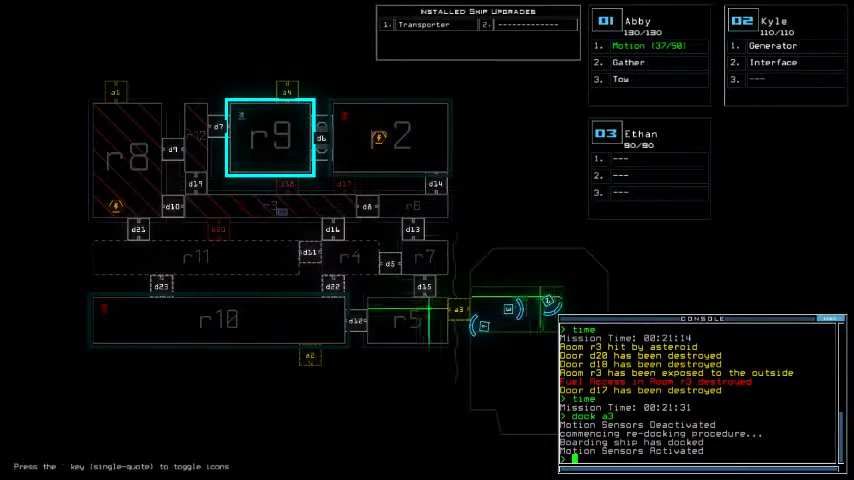
text(time)
key(Return)
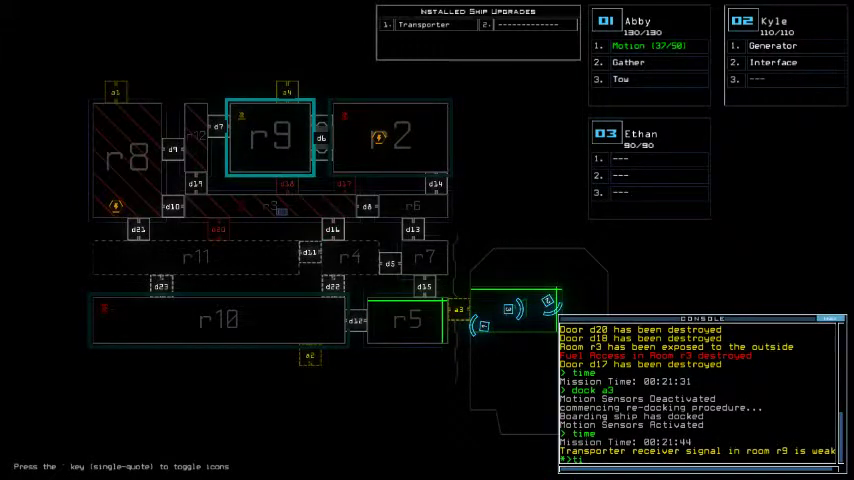
text(e)
key(Return)
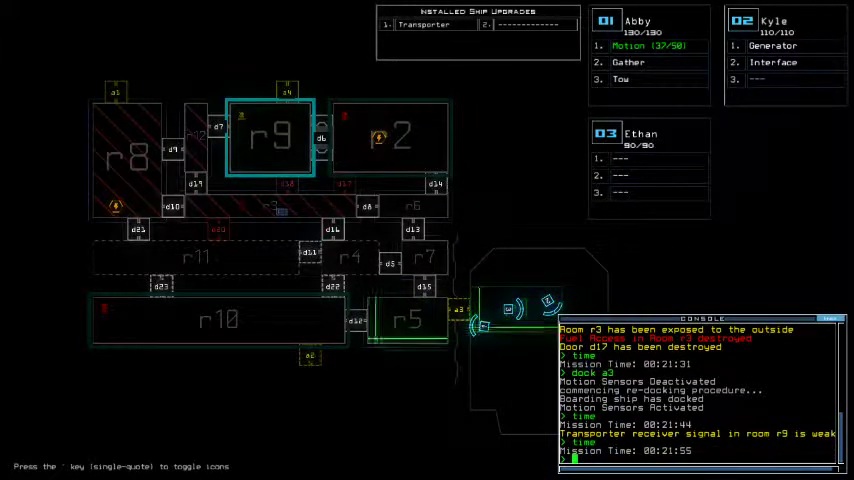
text(me)
key(Return)
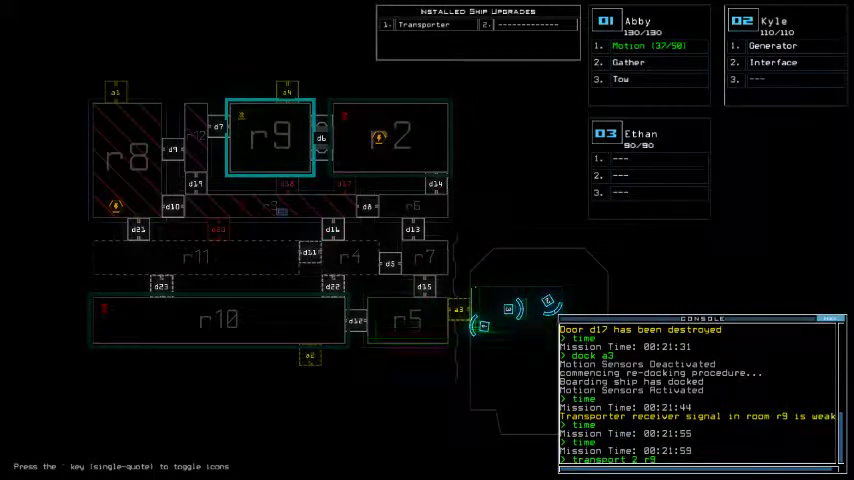
key(Return)
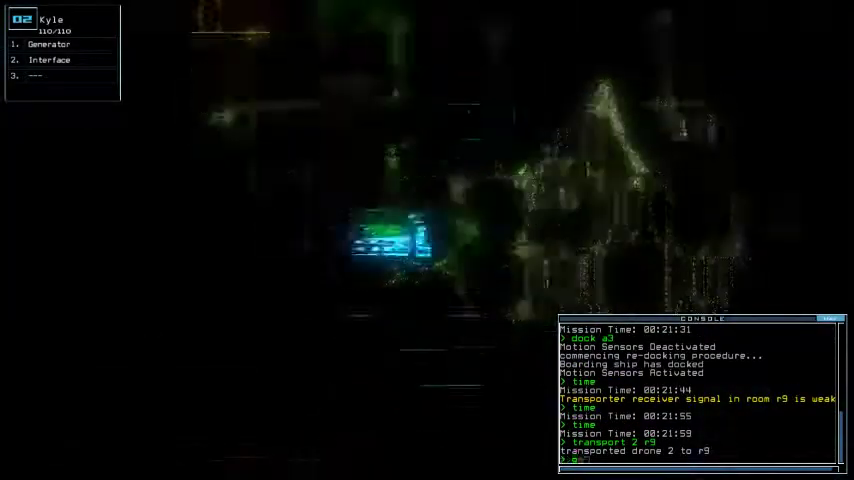
text(gee)
- Switch the generator on, toggle door d15 twice, and check the mission time repeatedly
key(Return)
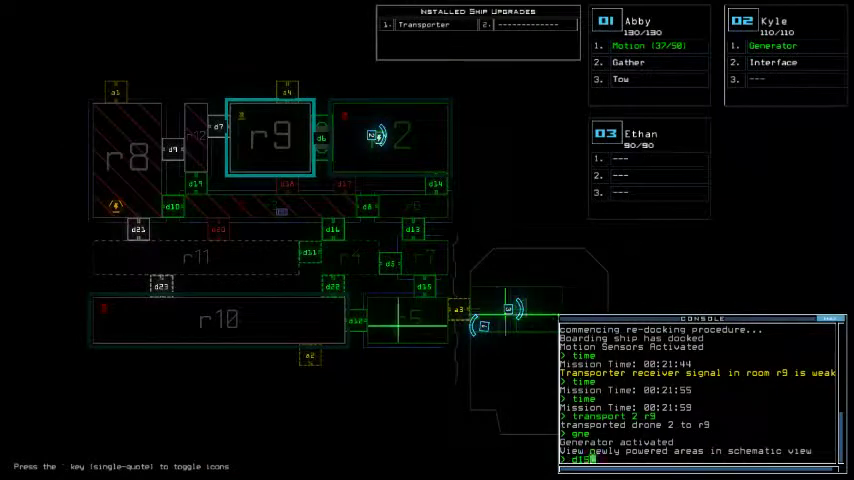
key(Return)
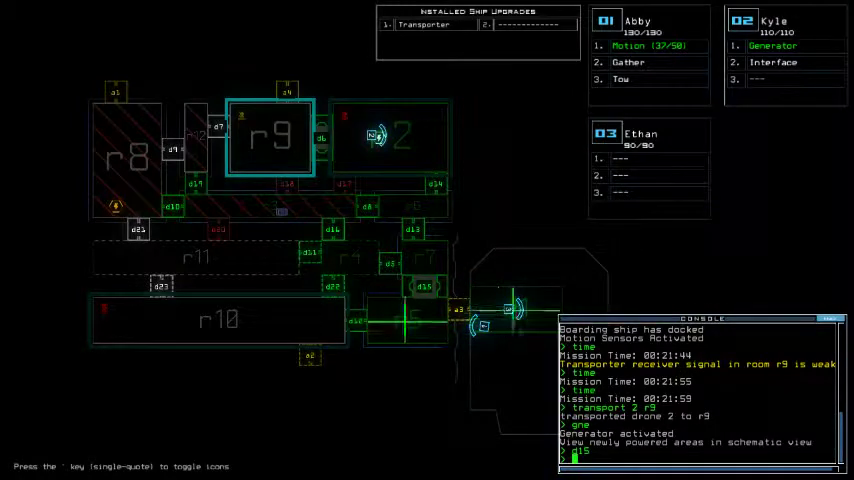
key(Return)
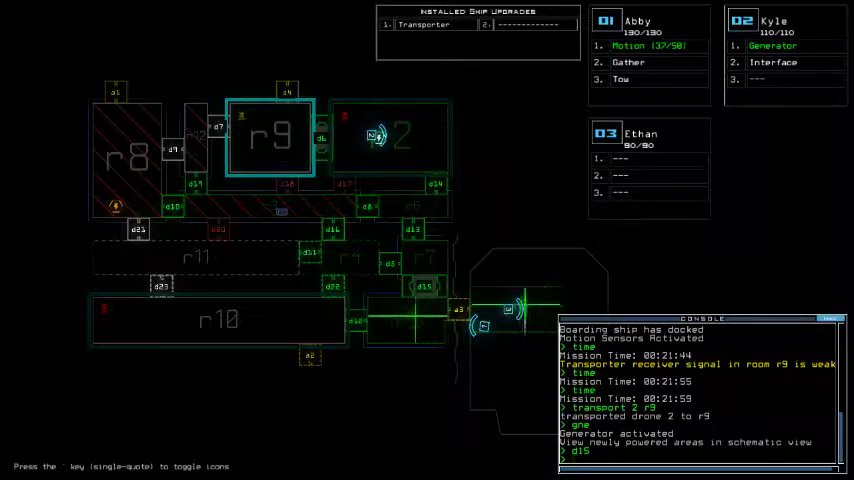
text(time)
key(Return)
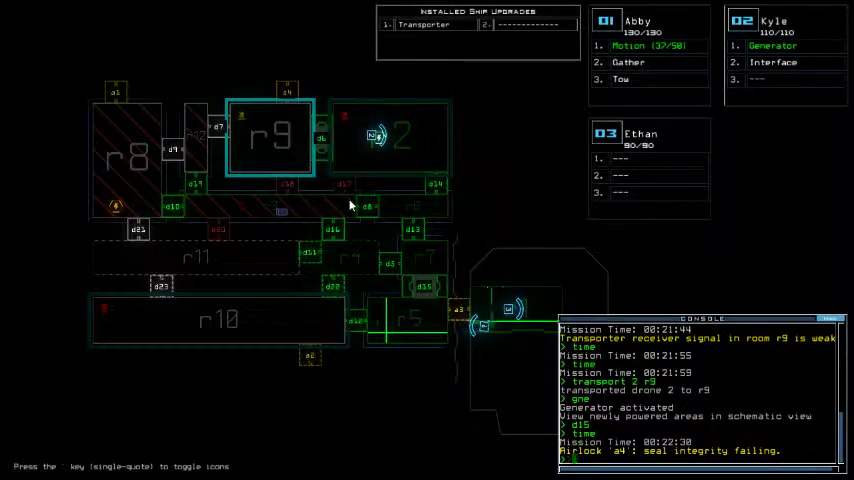
key(Return)
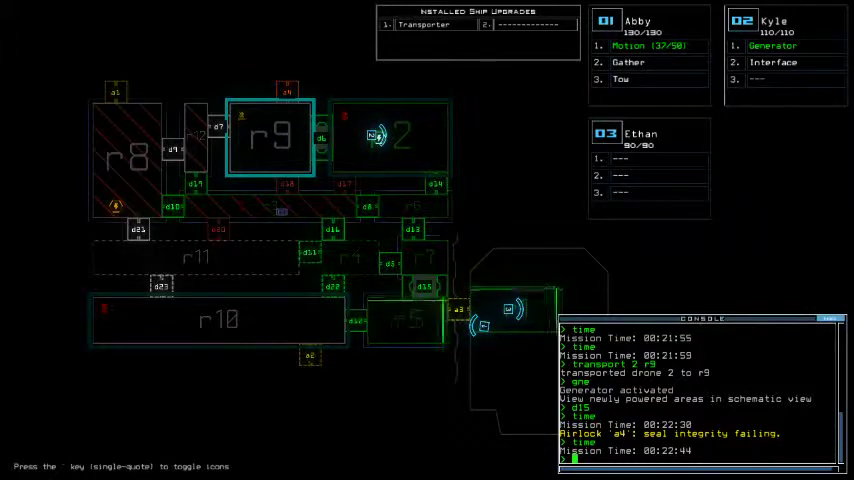
text(time)
key(Return)
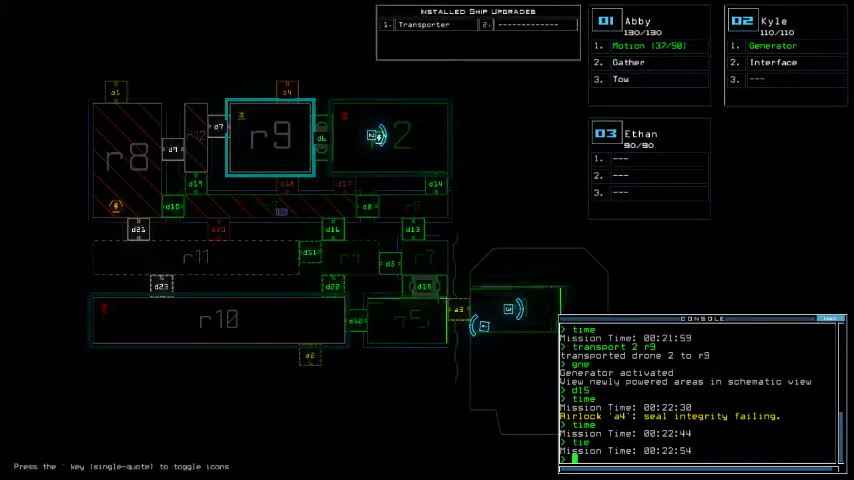
- View drones 02 and 01, drive drone 03 up-left, and re-dock at airlock a4
key(2)
key(1)
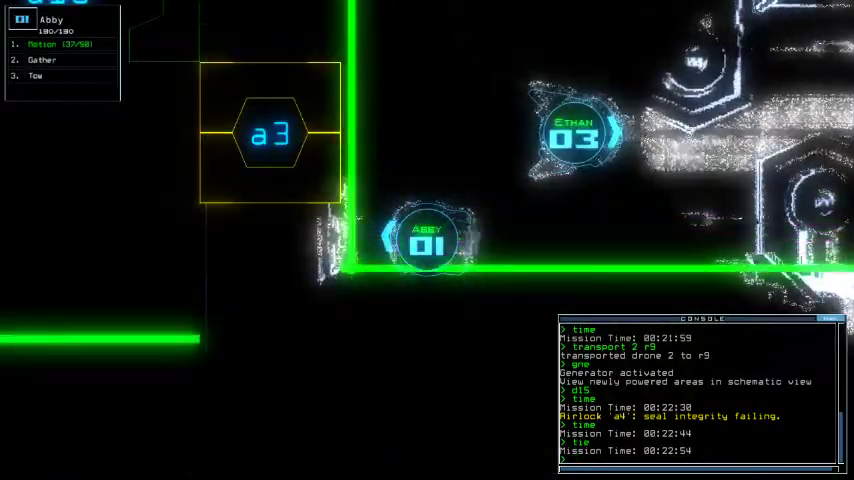
key(3)
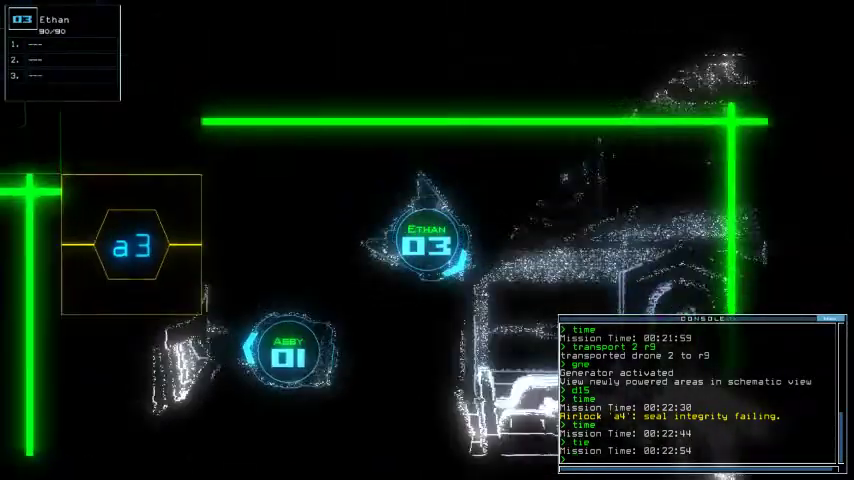
key(Up)
key(Left)
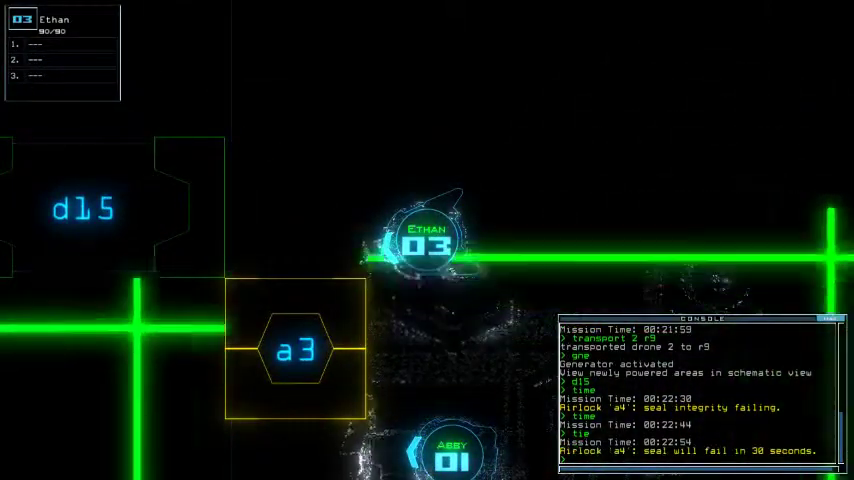
key(Tab)
text(do)
key(Return)
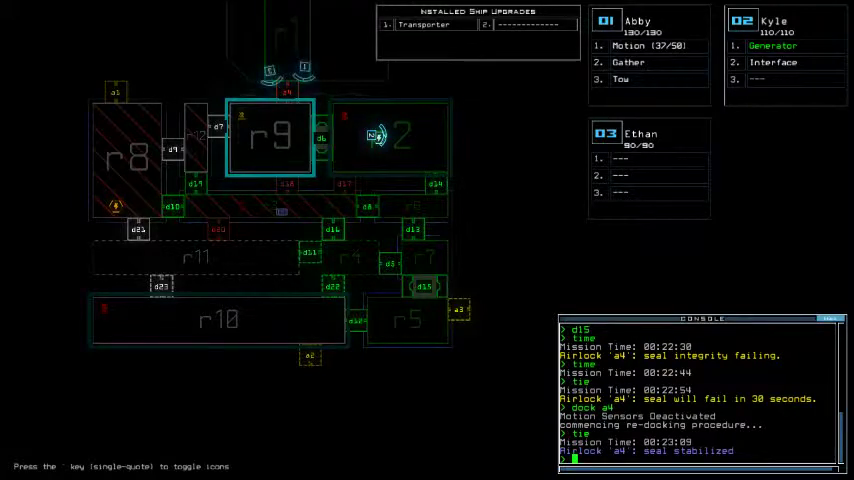
text(time)
- Re-dock at airlock a3, toggle door d15, and open airlock a3
key(Return)
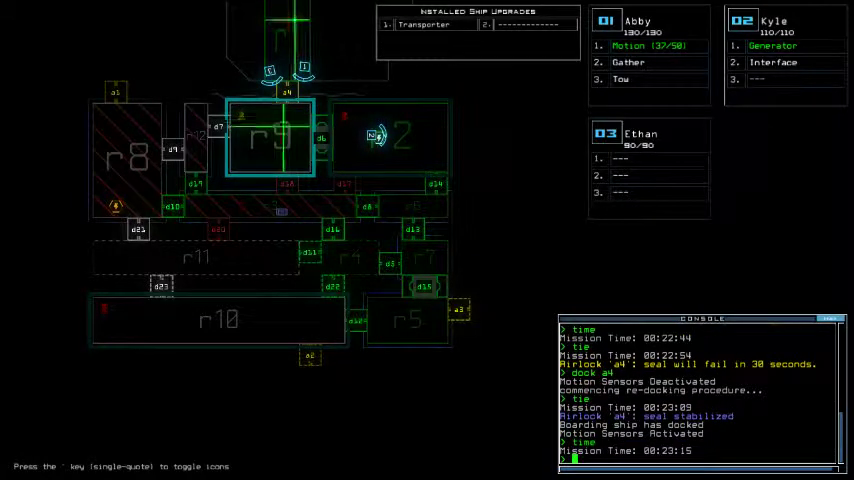
text(dock a3)
key(Return)
text(d15)
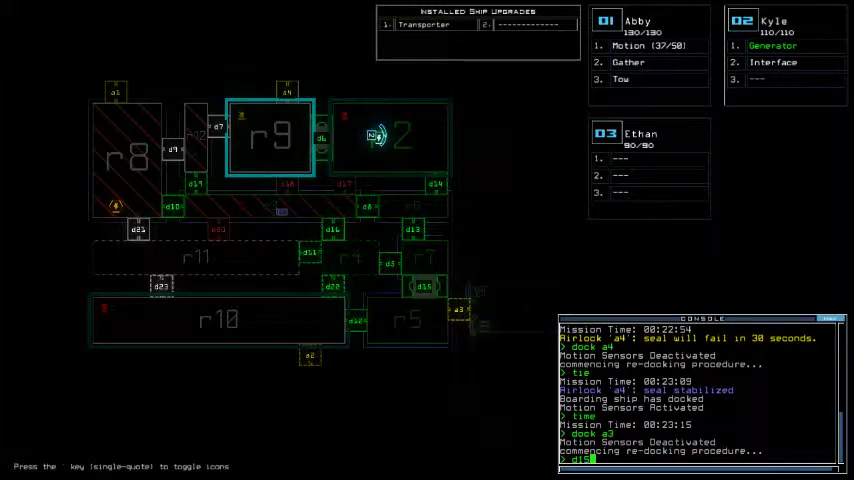
key(Return)
text(time)
key(Return)
text(a3)
key(Return)
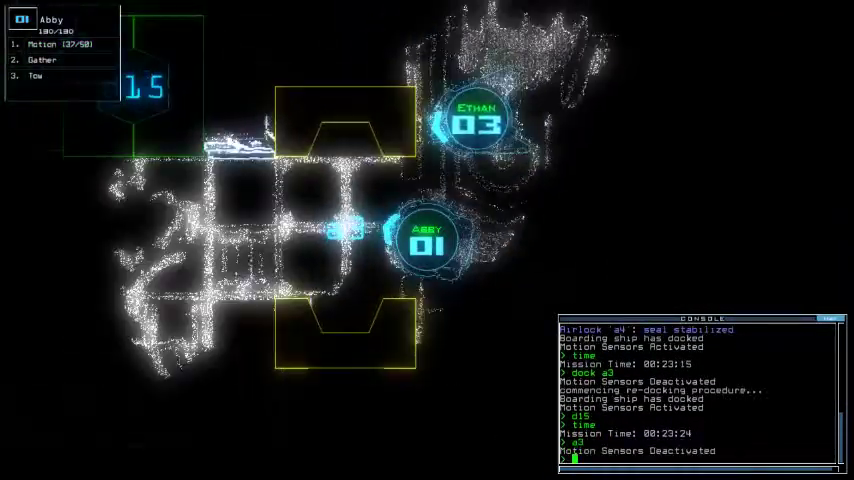
text(mo)
- Scan rooms for motion, toggle door d5, and check the mission time repeatedly
key(Return)
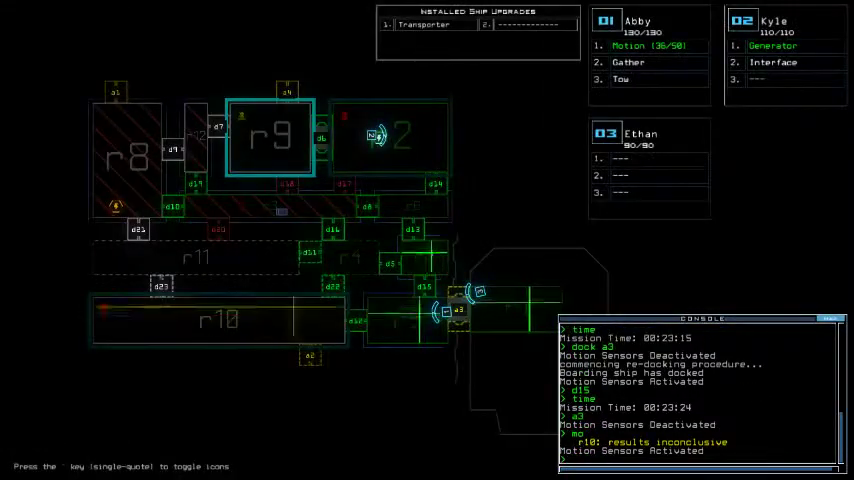
text(d5)
key(Return)
text(time)
key(Return)
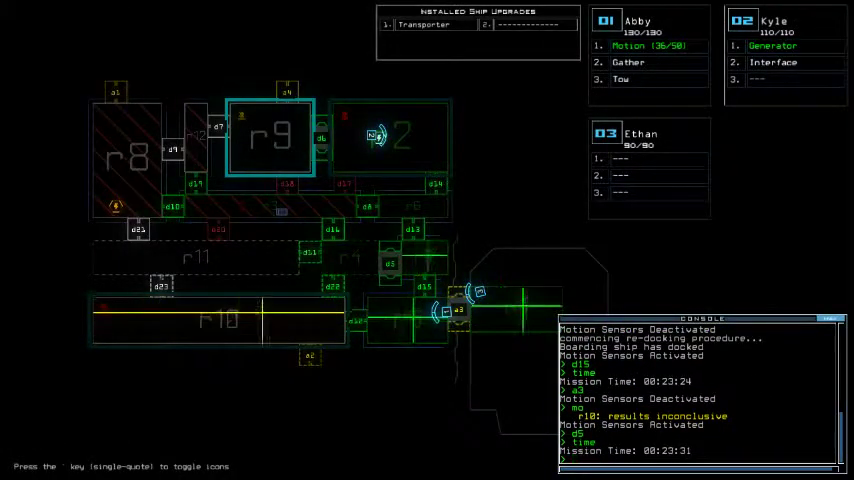
text(time)
key(Return)
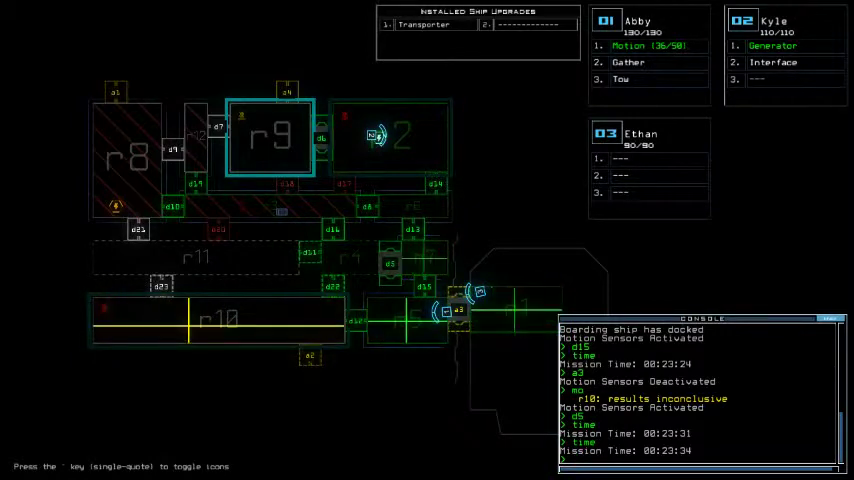
text(time)
key(Return)
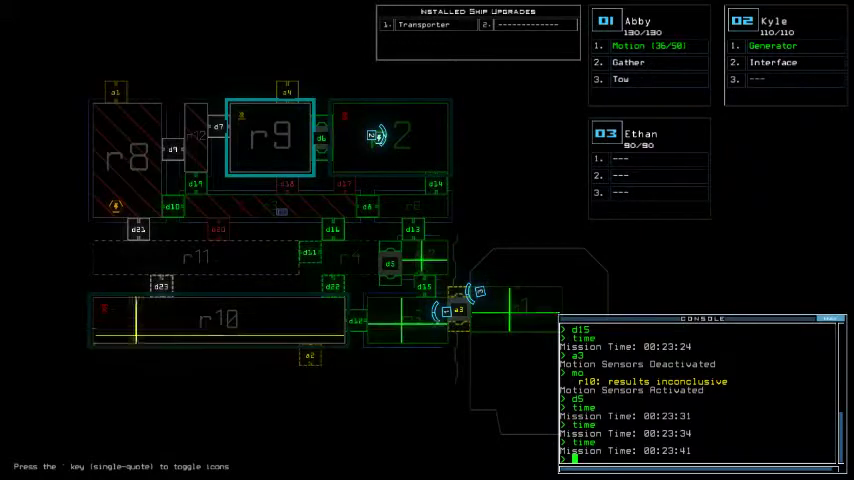
text(time)
key(Return)
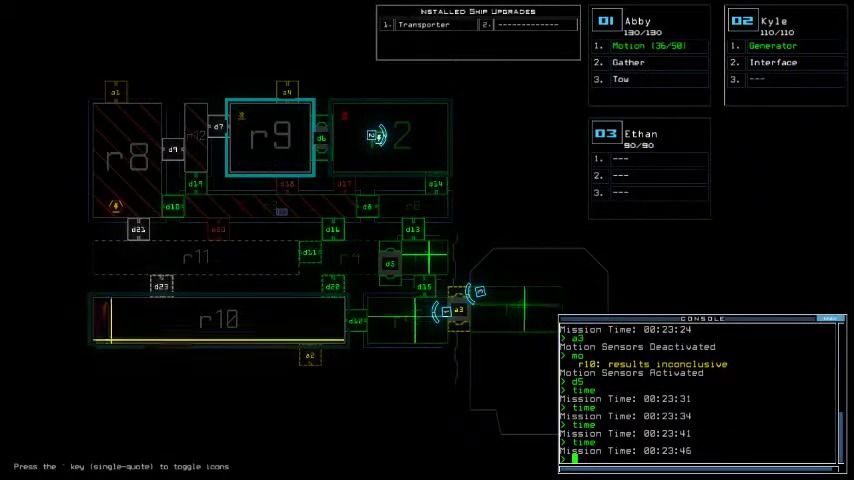
- Shut the generator off with drone 2, teleport drones to r1, and nudge Abby toward d12
key(2)
text(1)
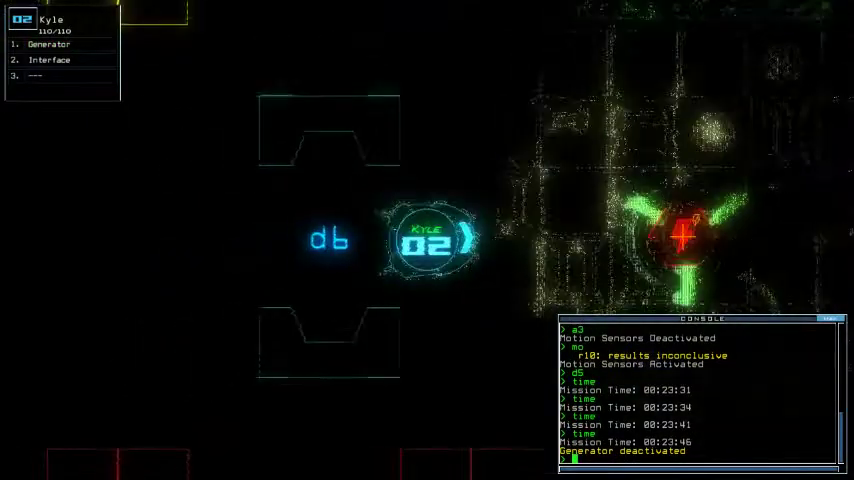
text(tt)
key(Return)
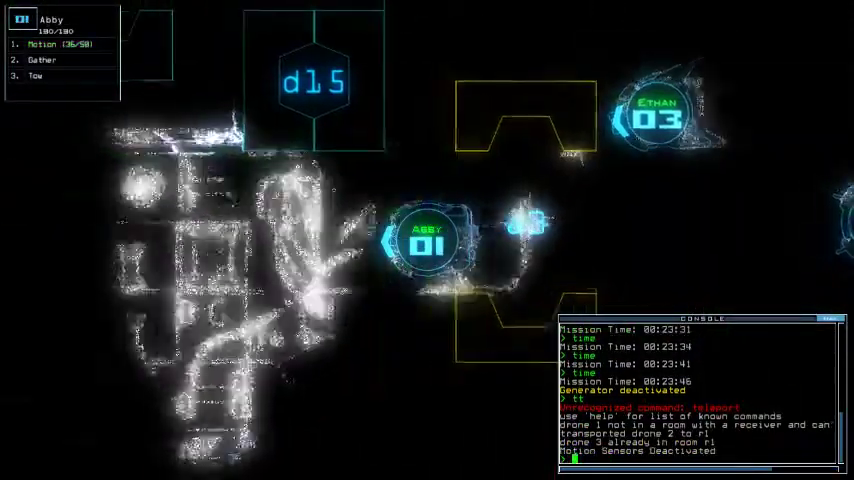
key(Left)
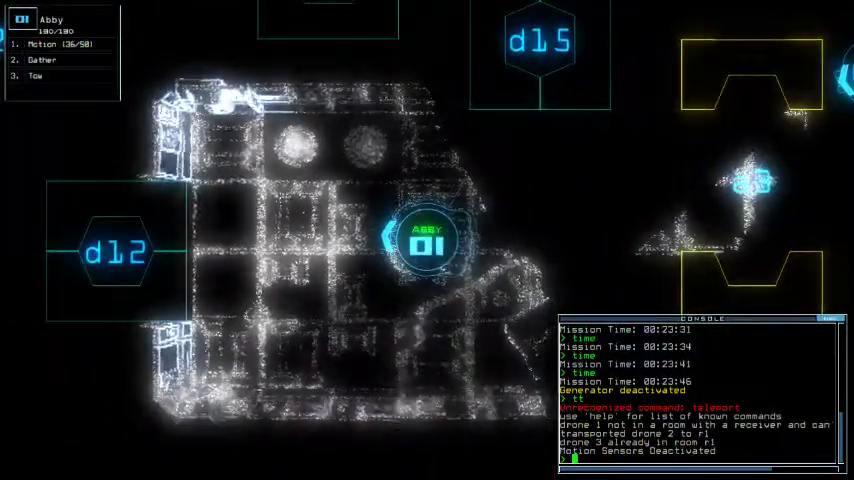
text(1time)
key(Return)
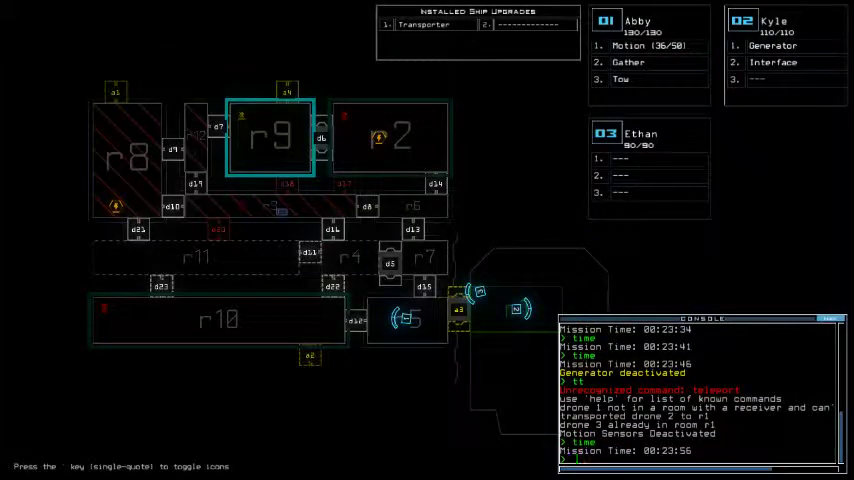
- Scout the room beside d12 with Abby, driving her up, down, left and right
key(Tab)
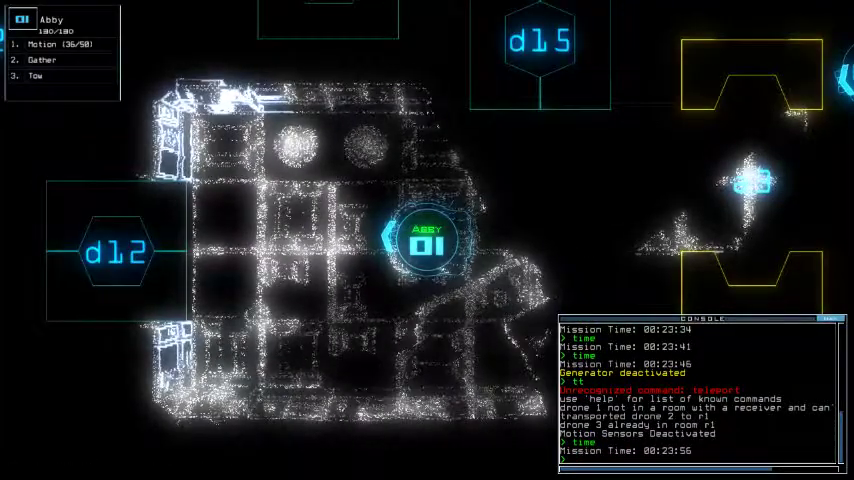
key(Down)
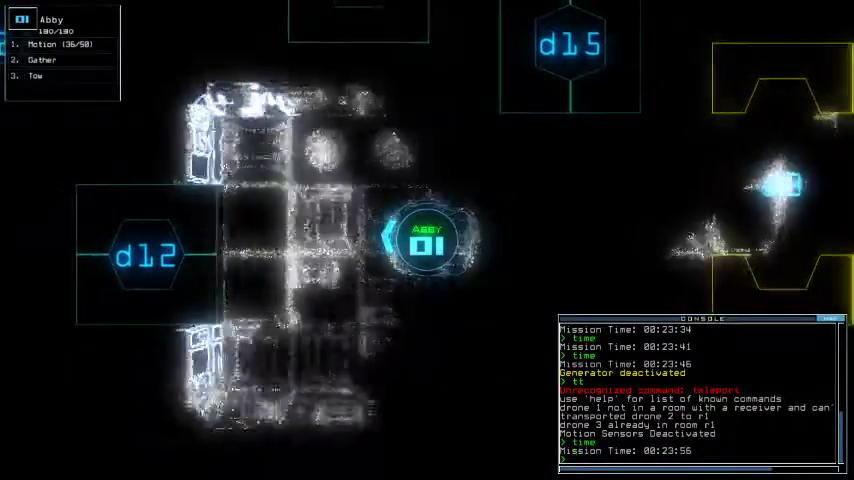
key(Up)
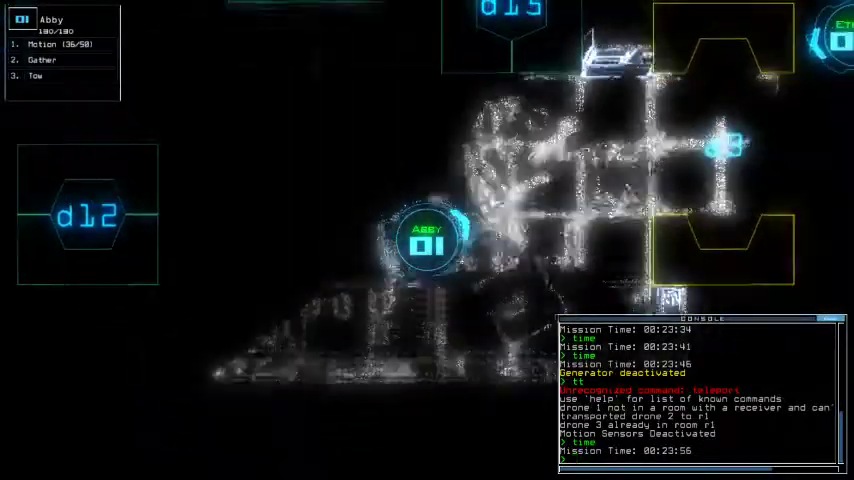
key(Left)
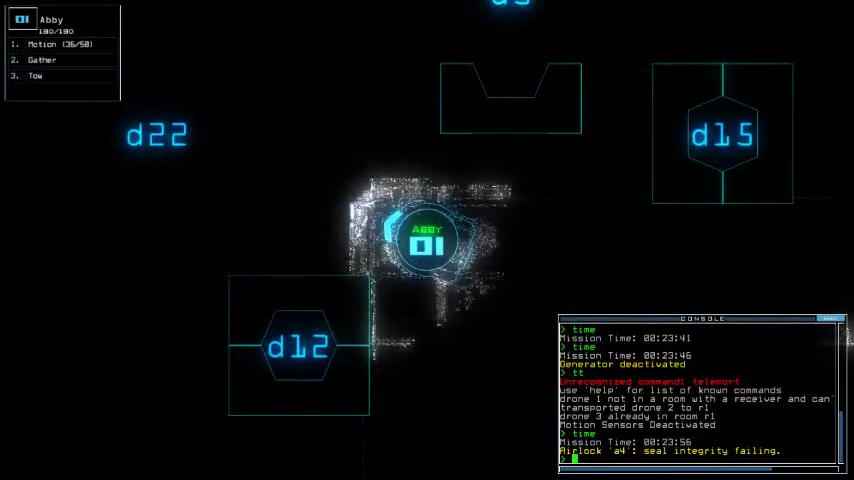
key(Right)
key(Tab)
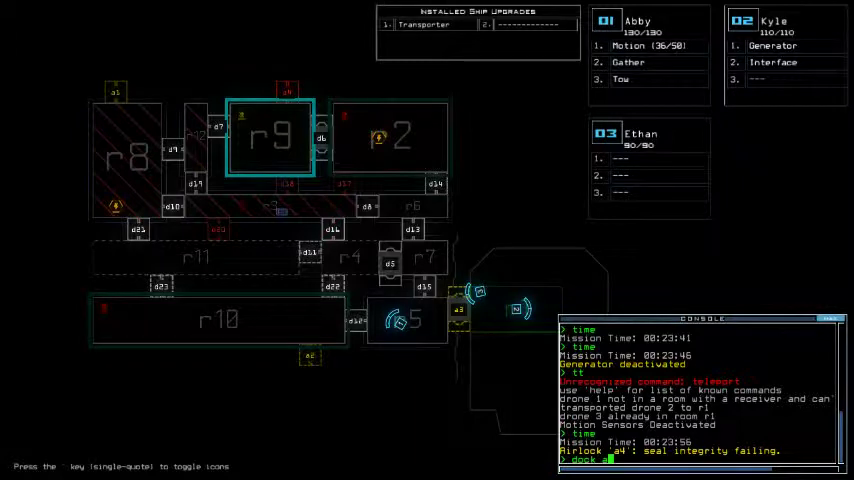
text(4)
- Re-dock at airlock a4, send drone 2 to r9, power the generator, and scan for motion
key(Return)
text(transport 2 r5)
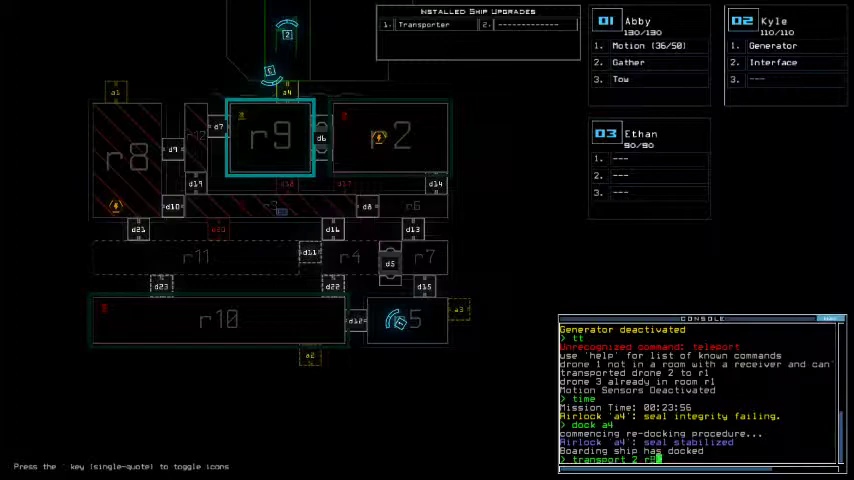
text(ge)
key(Return)
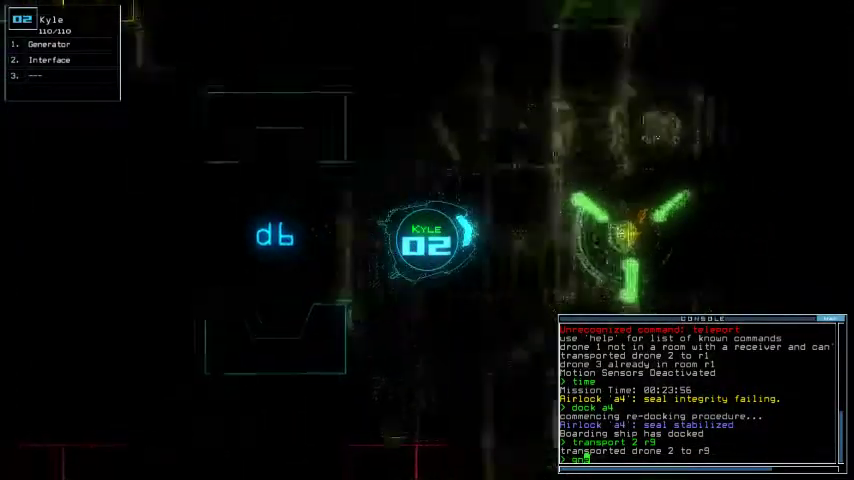
text(nae)
key(Return)
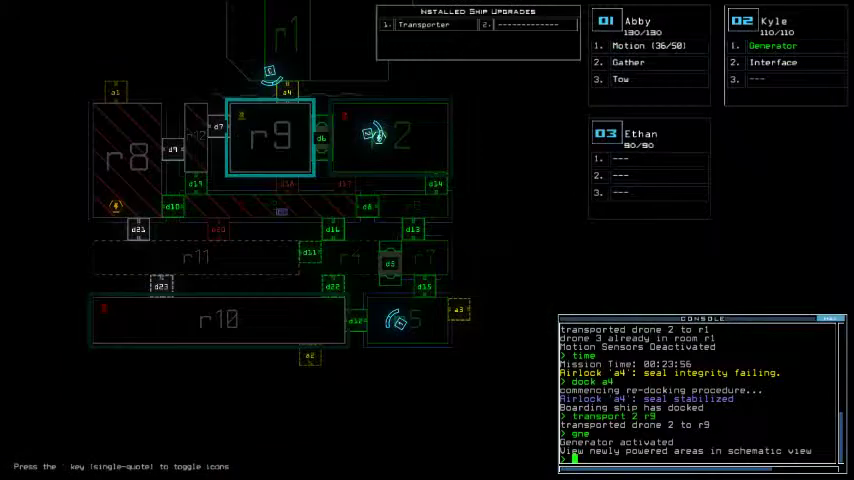
text(mo)
key(Return)
key(5)
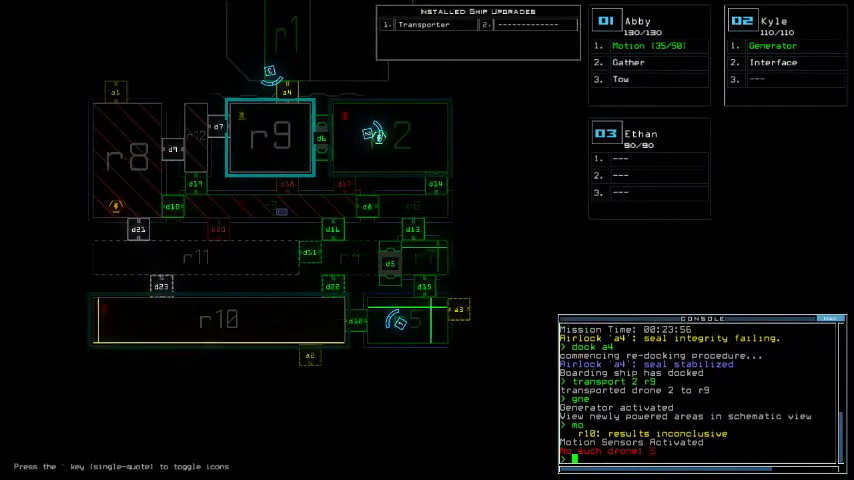
key(Return)
text(d5)
- Toggle doors d5 and d15, scan for motion, and move Abby up toward d13
key(Return)
text(d15)
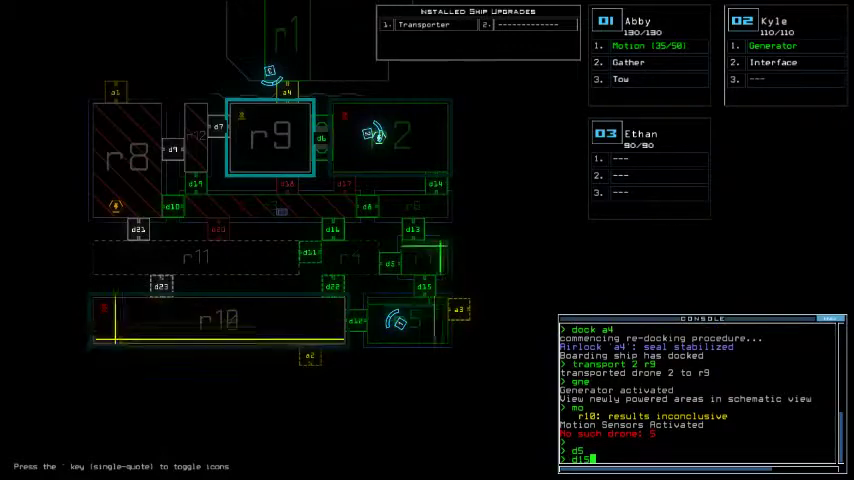
key(Return)
key(1)
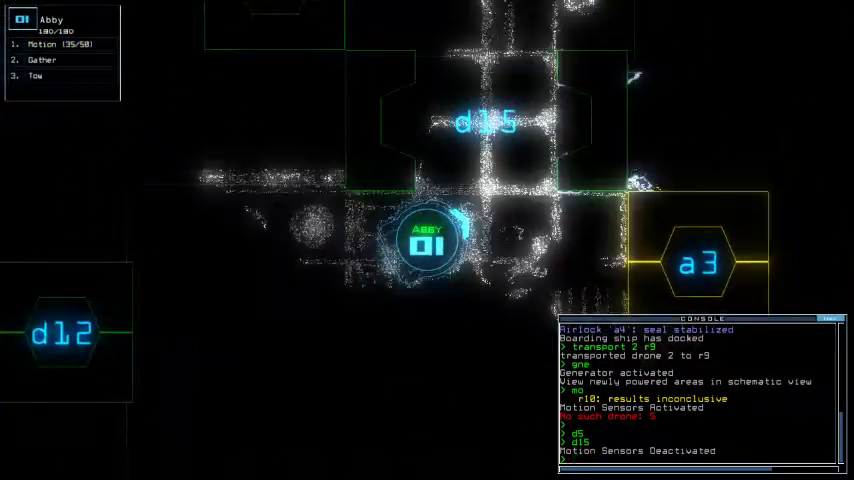
key(Escape)
text(mo)
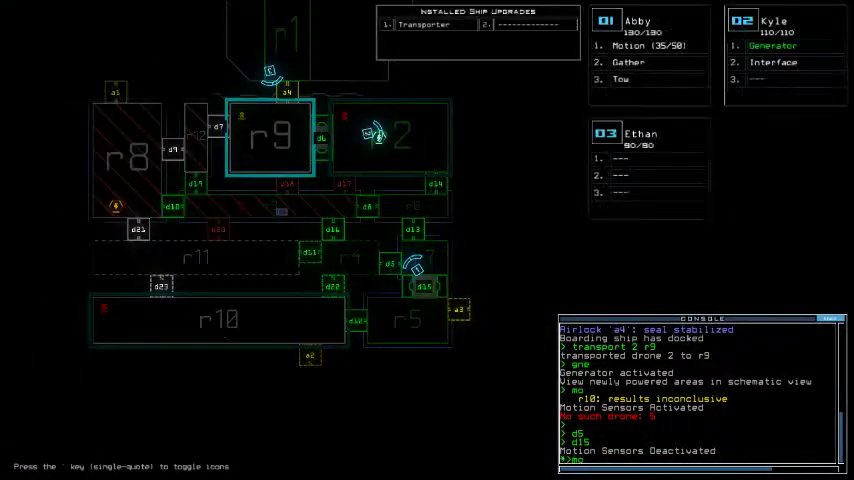
key(Return)
key(1)
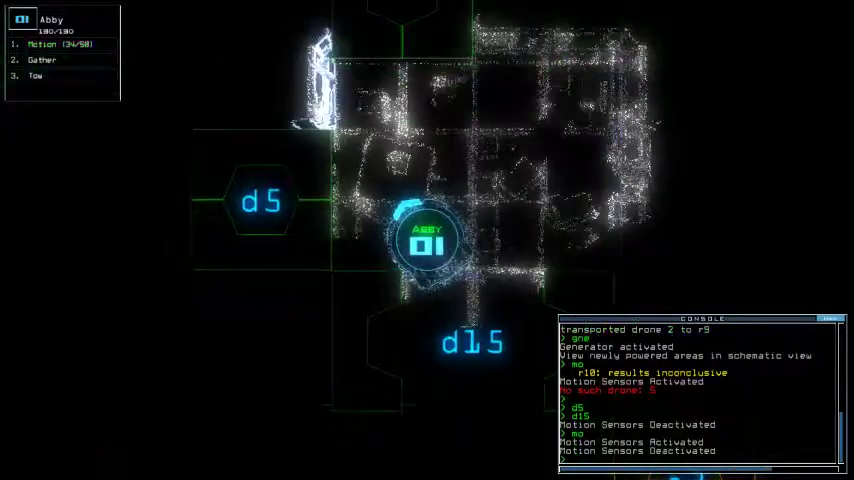
key(Up)
key(Left)
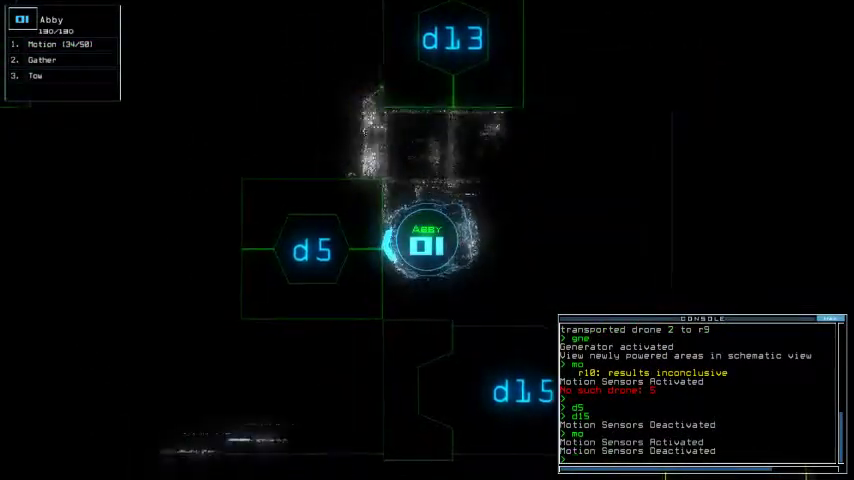
text(d5)
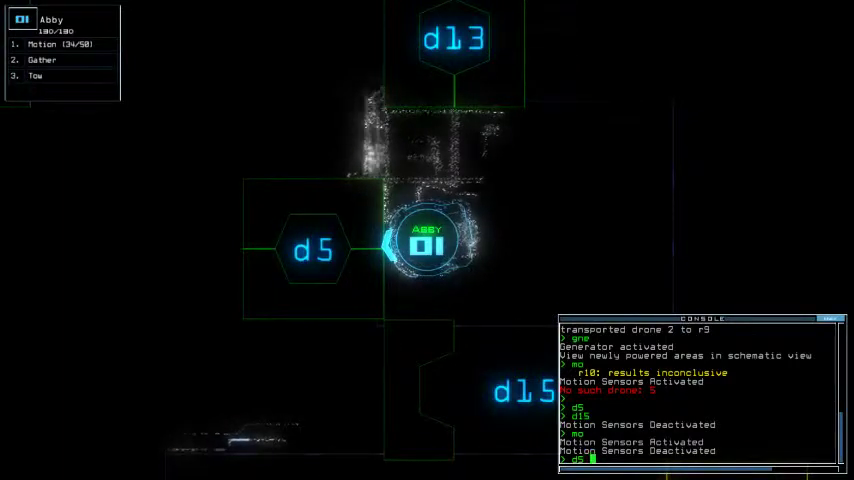
key(Tab)
- Toggle door d5 again, rescan for motion, and close all open doors
key(Tab)
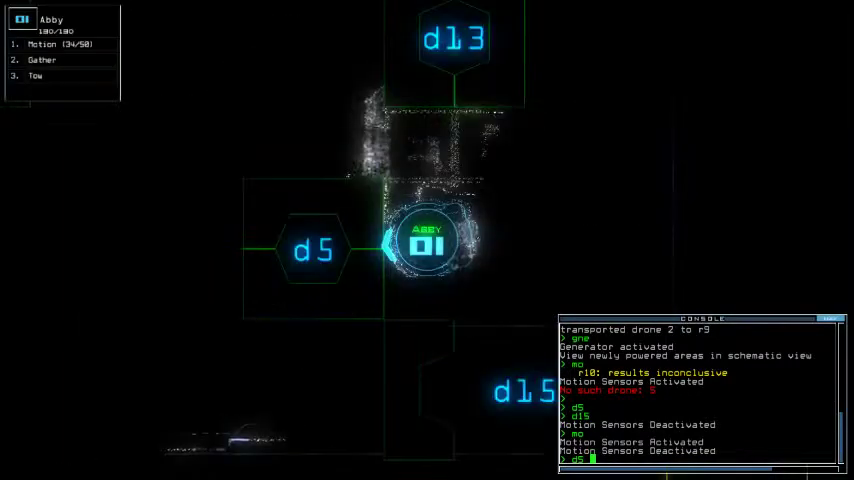
key(Return)
key(Tab)
text(mo)
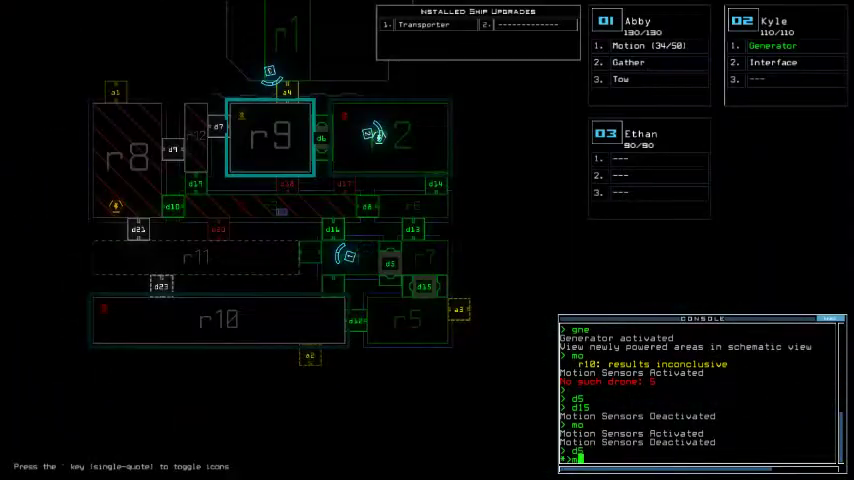
key(Return)
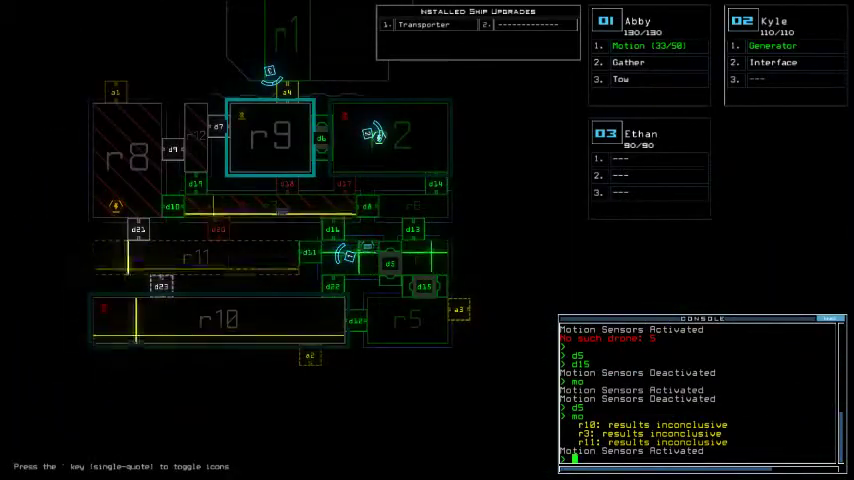
key(Tab)
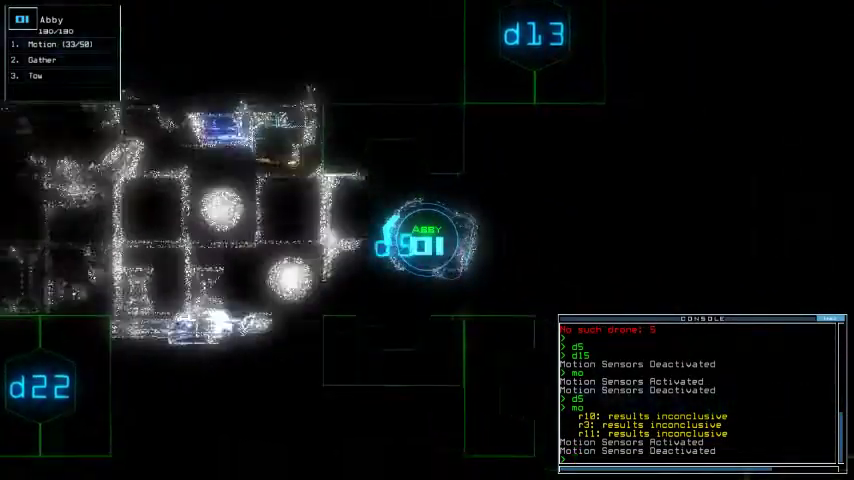
text(cc)
key(Return)
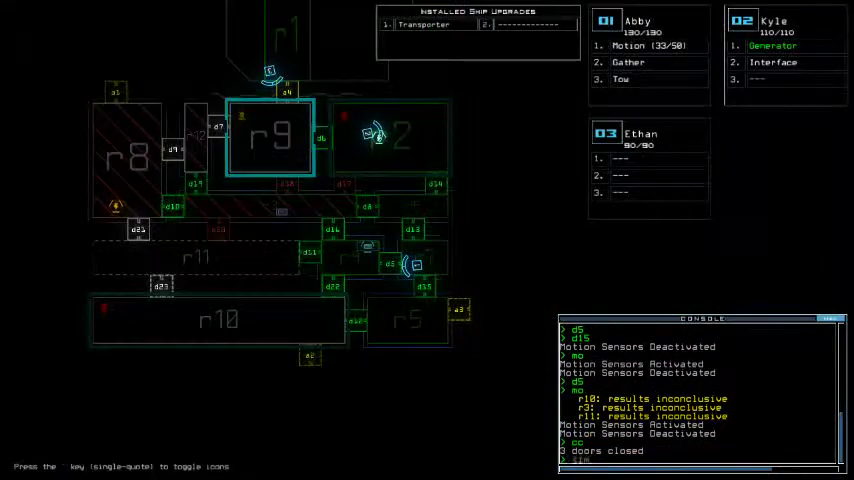
text(e)
- Scan for motion, toggle door d11, and check drone 02's camera and the mission time
key(Return)
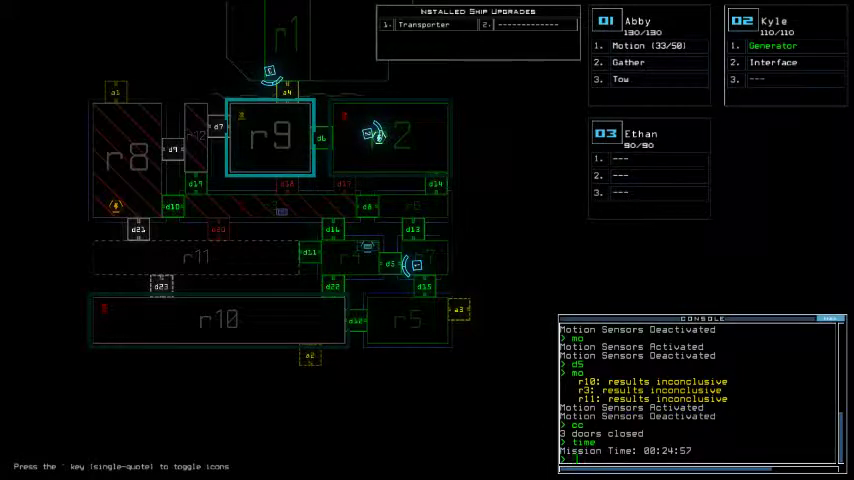
key(Return)
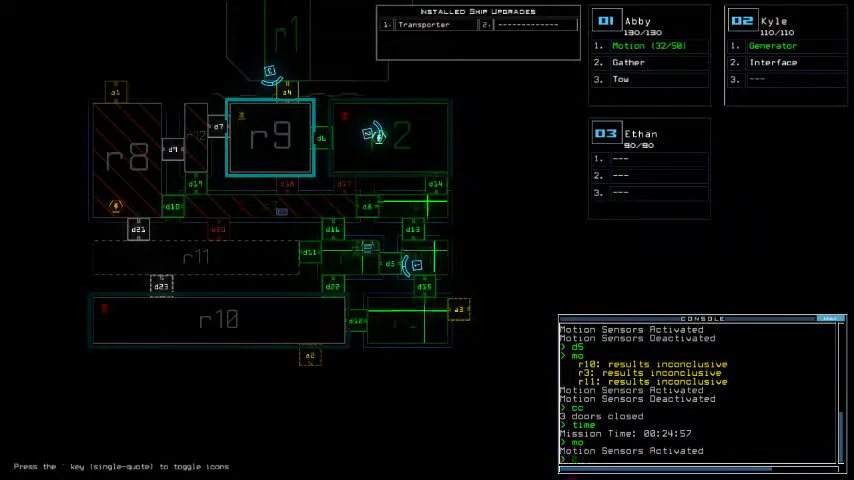
text(d1)
key(Return)
text(time)
key(Return)
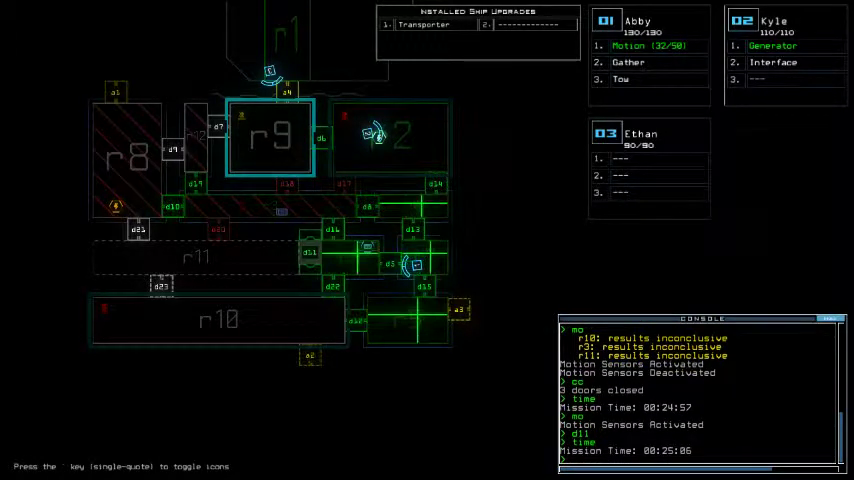
key(Tab)
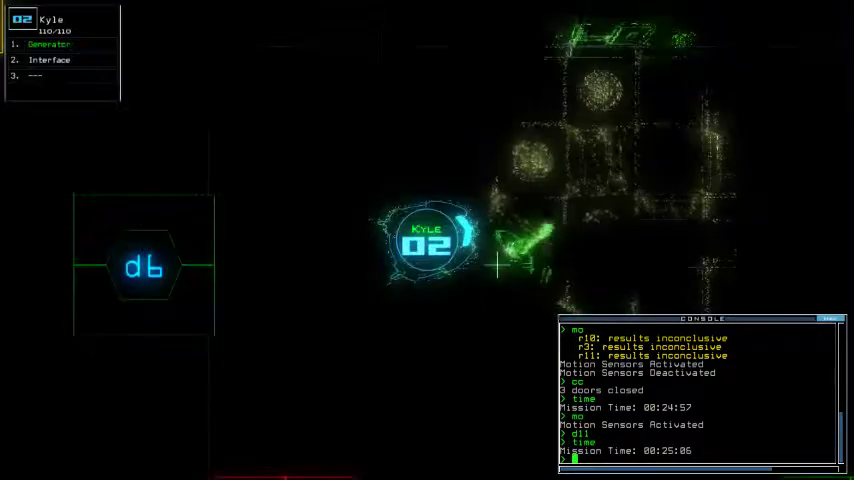
key(Tab)
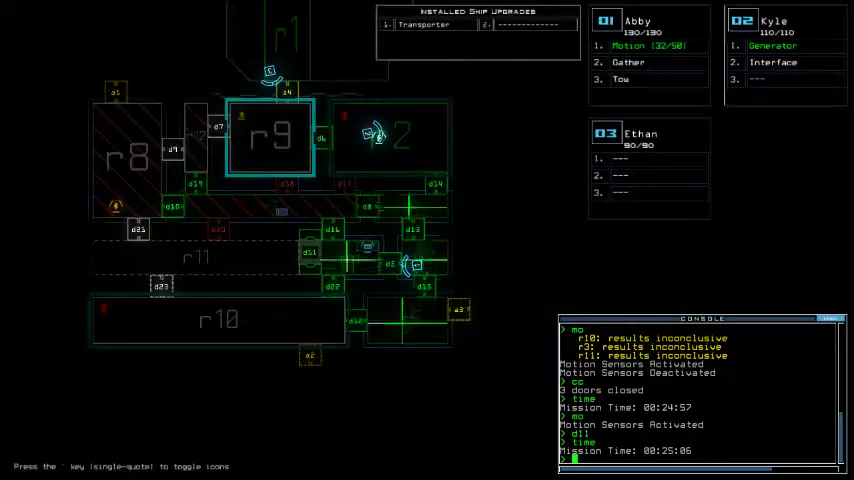
text(d6)
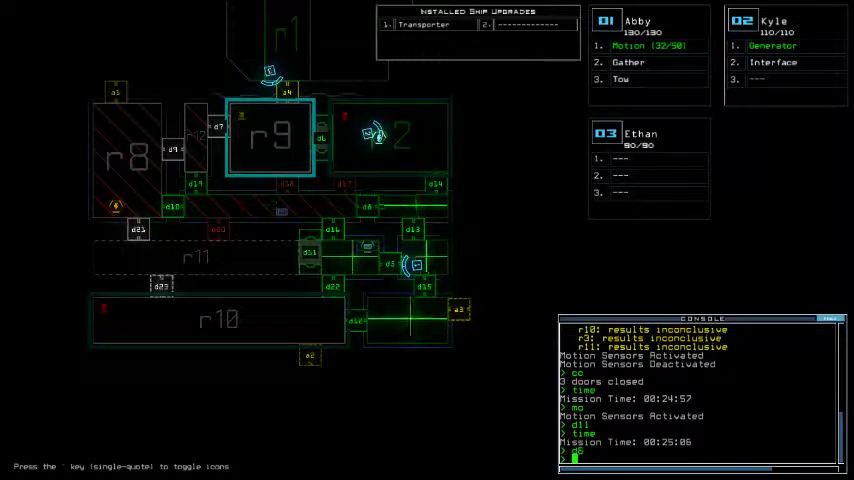
- Toggle door d11 again, switch the generator off and back on, and toggle door d15
key(Return)
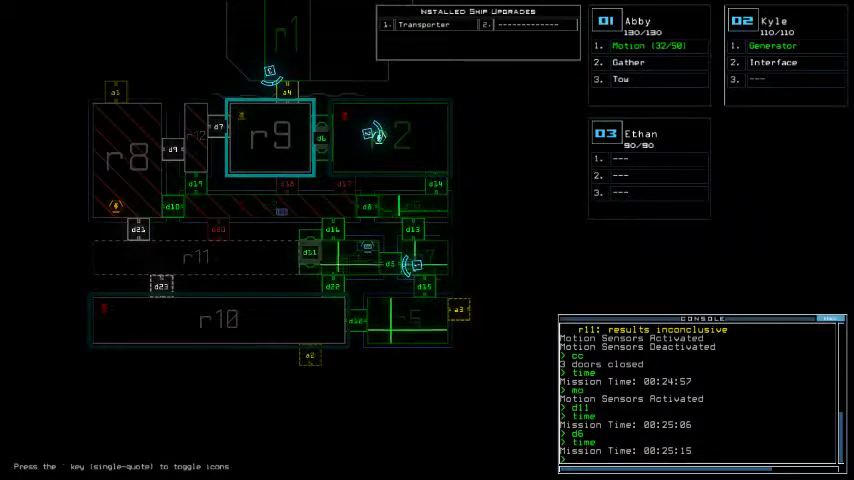
text(time)
key(Return)
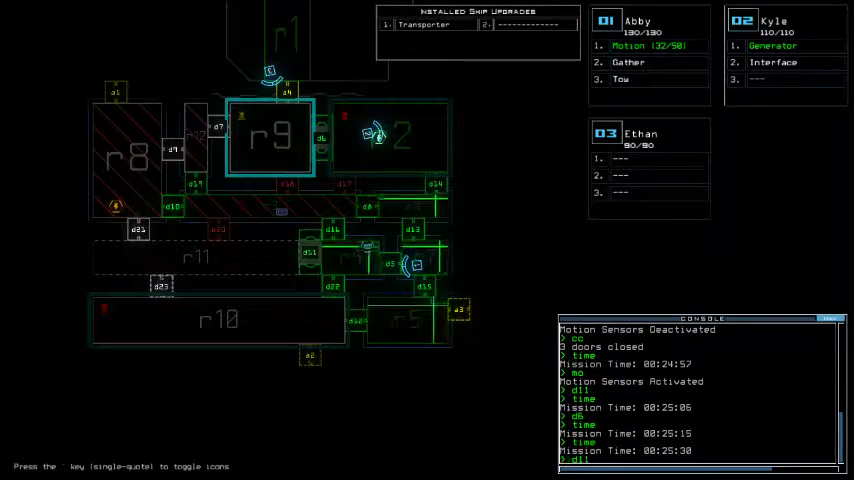
key(Return)
key(Tab)
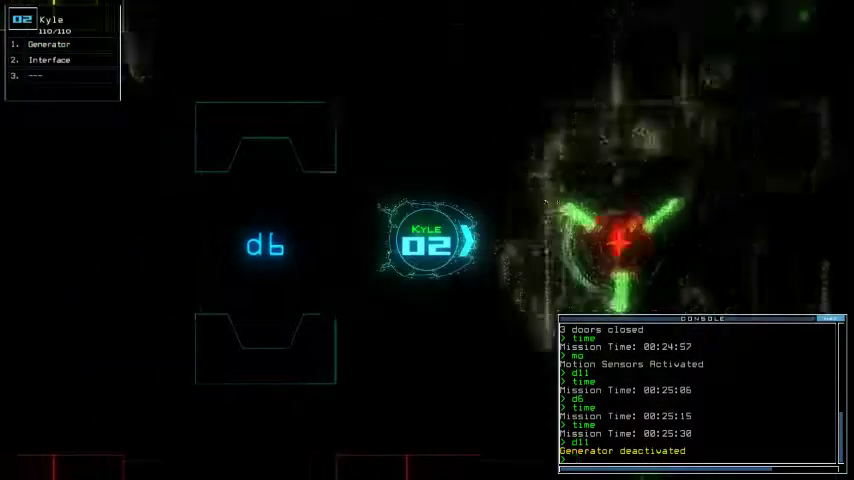
text(gen)
key(Return)
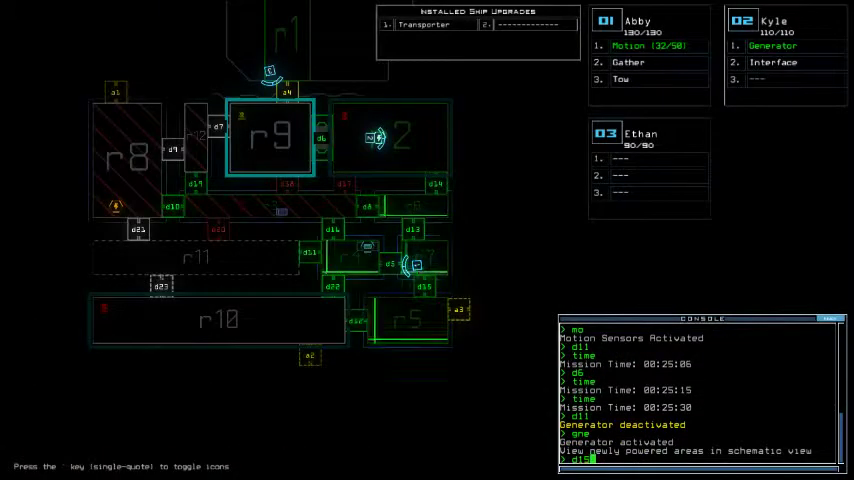
key(Return)
text(navigate 1 r)
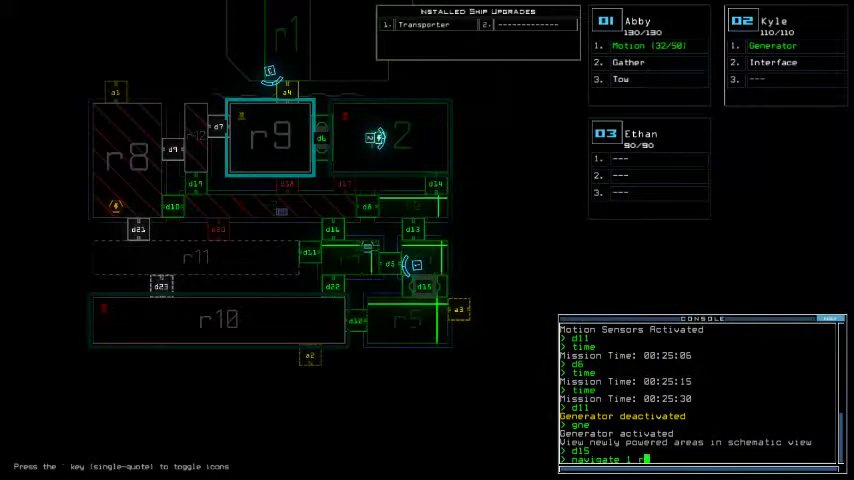
text(5)
- Navigate drone 1 to r5, transport the drones to r1, and check the time twice
key(Return)
text(tt)
key(Return)
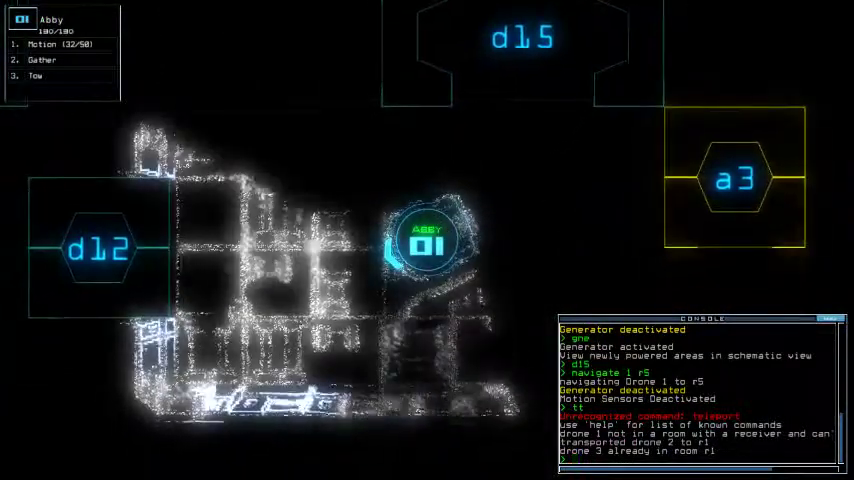
text(time)
key(Return)
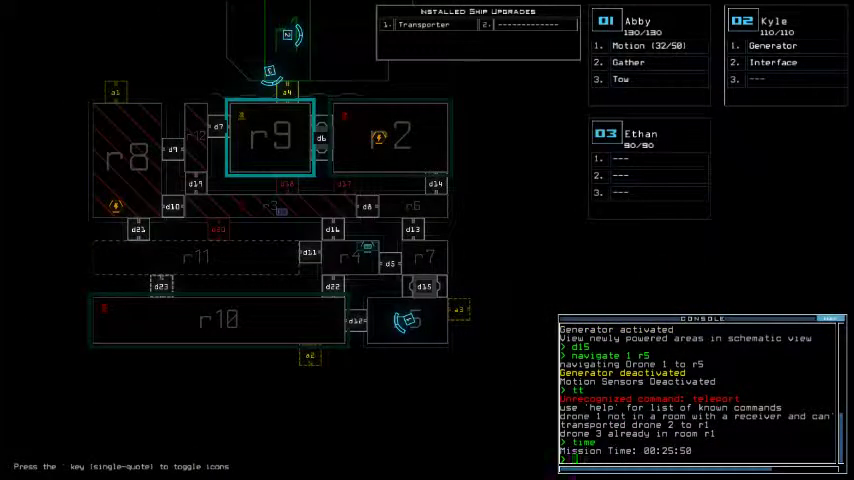
text(e)
key(Return)
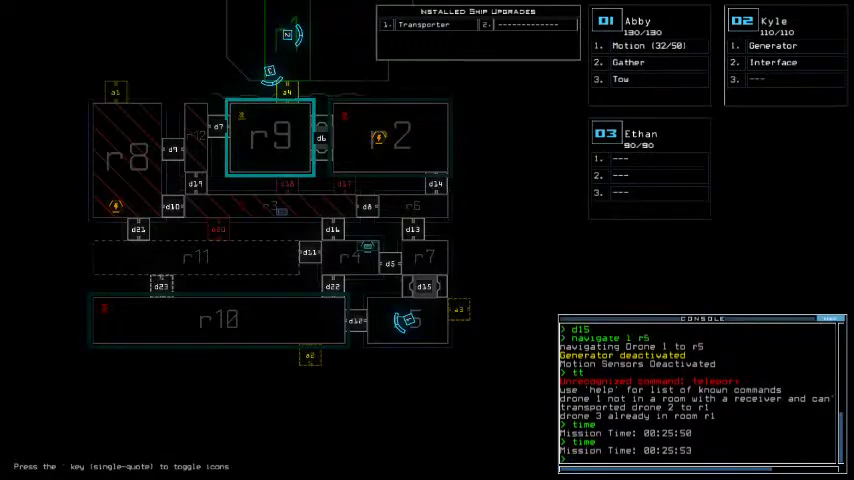
text(ck a3)
- Start re-docking at airlock a3 and toggle airlock a3, checking the mission time
key(Return)
text(time)
key(Return)
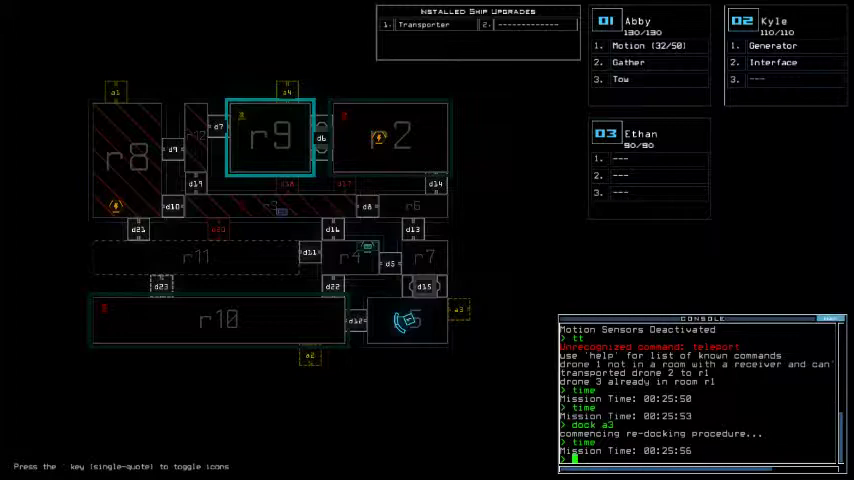
text(a3)
key(Return)
text(time)
key(Return)
key(Right)
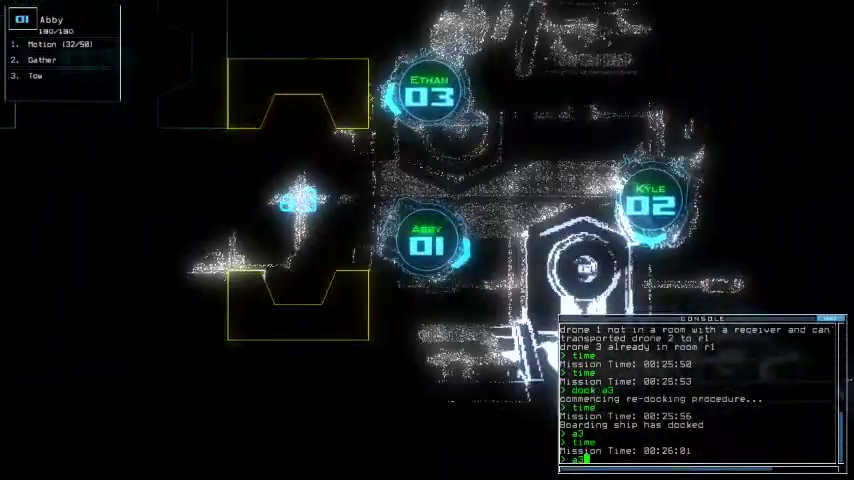
text(a3)
- Toggle airlock a3 again, transport drone 2 to r9, restart the generator and close doors
key(Return)
text(time)
key(Return)
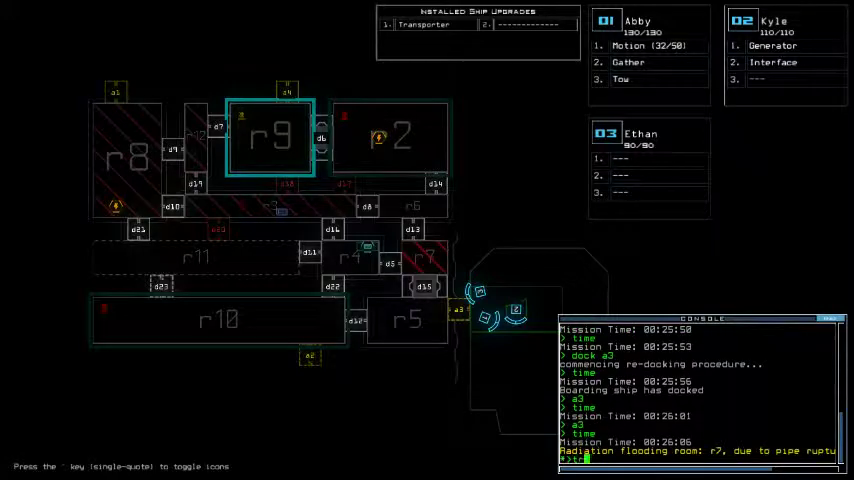
text(ansport 2 r9)
key(Return)
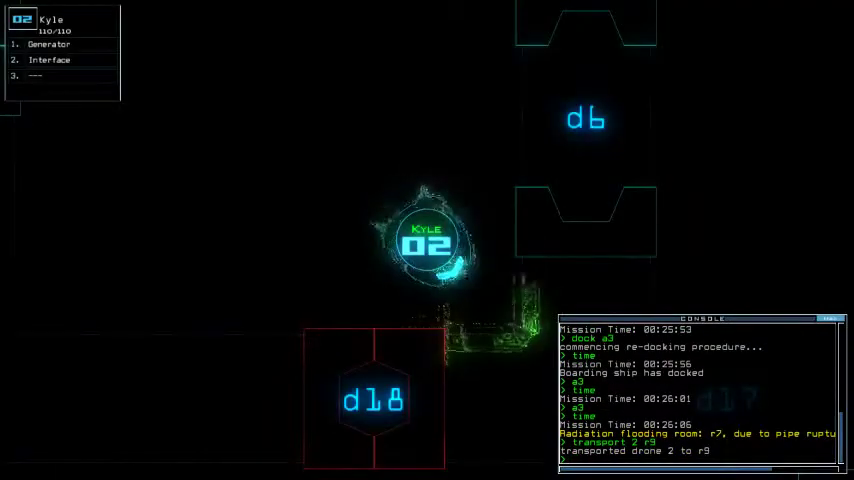
text(a)
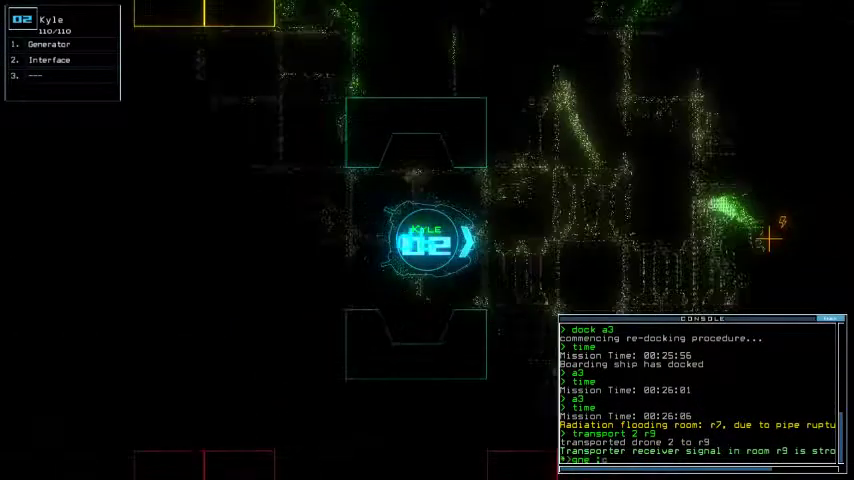
text(enerat)
key(Return)
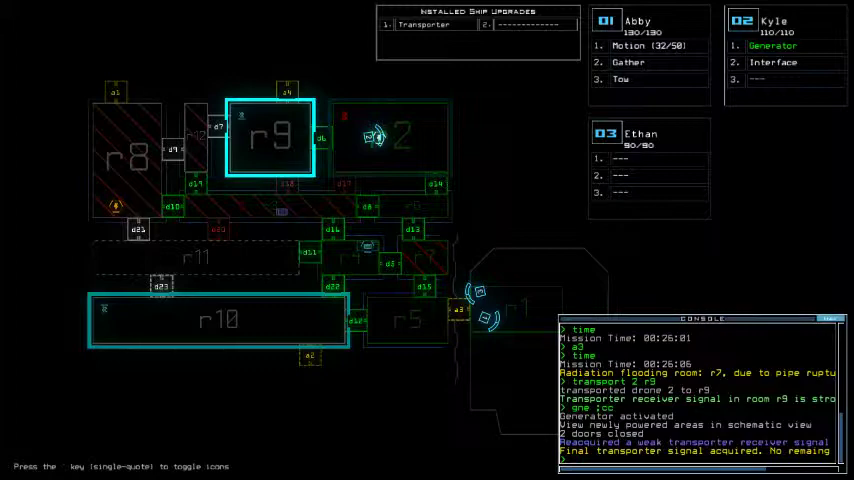
- Watch drone 1 near airlock a3, toggle a3, and check the mission time
key(Tab)
text(a3)
key(Tab)
key(BackSpace)
key(BackSpace)
text(time)
key(Return)
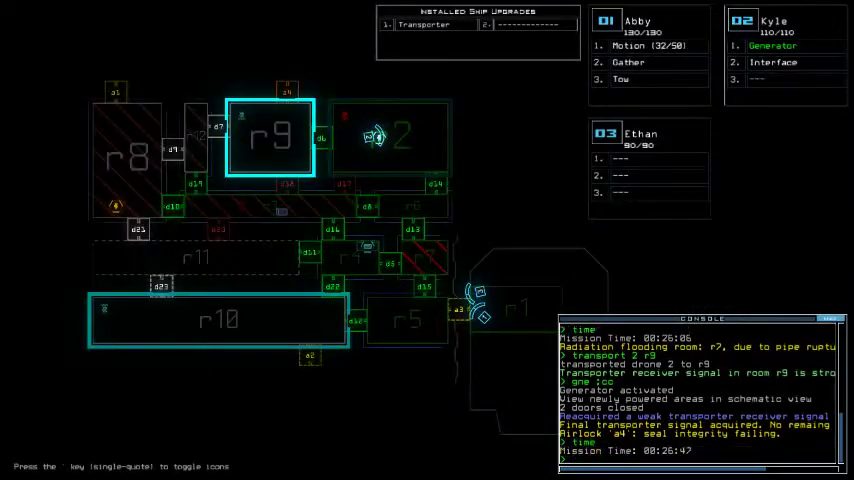
text(4)
- Dock at airlock a4, vent r5 through a3 and reseal it
key(Return)
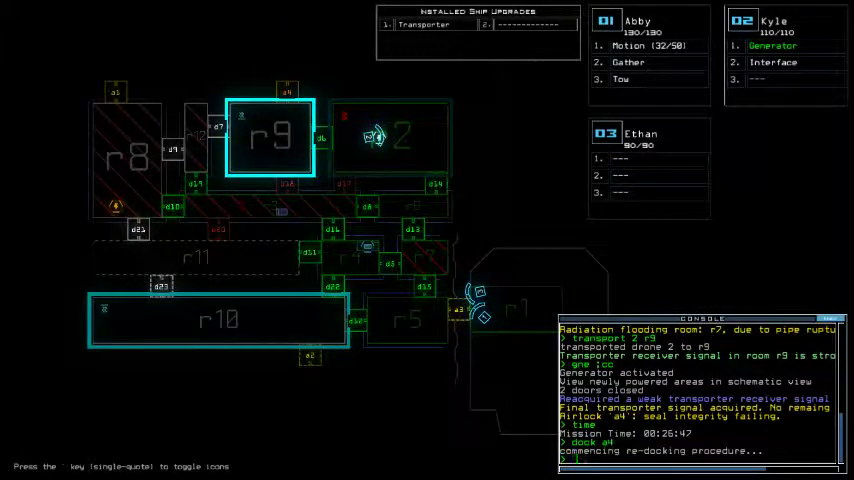
text(open r5; a3;close r5)
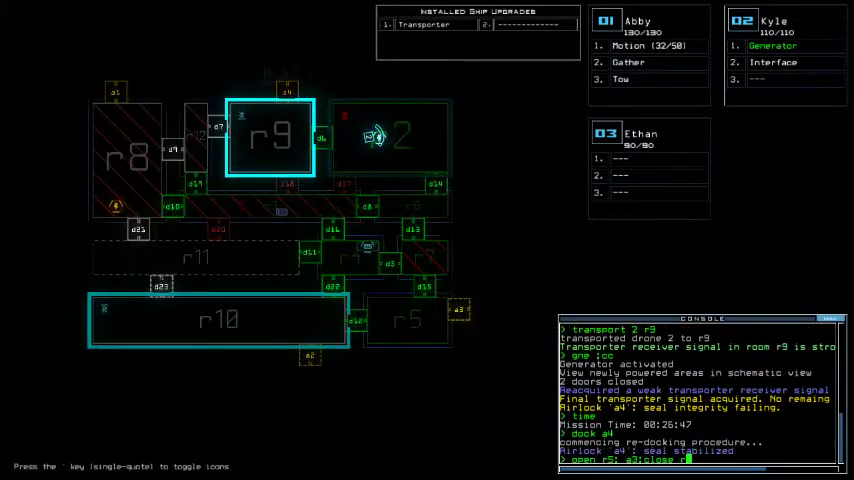
key(Return)
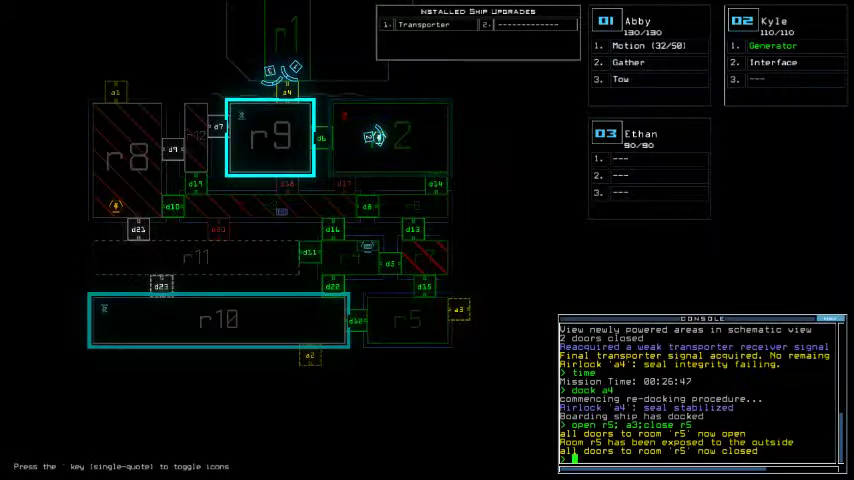
text(time)
key(Return)
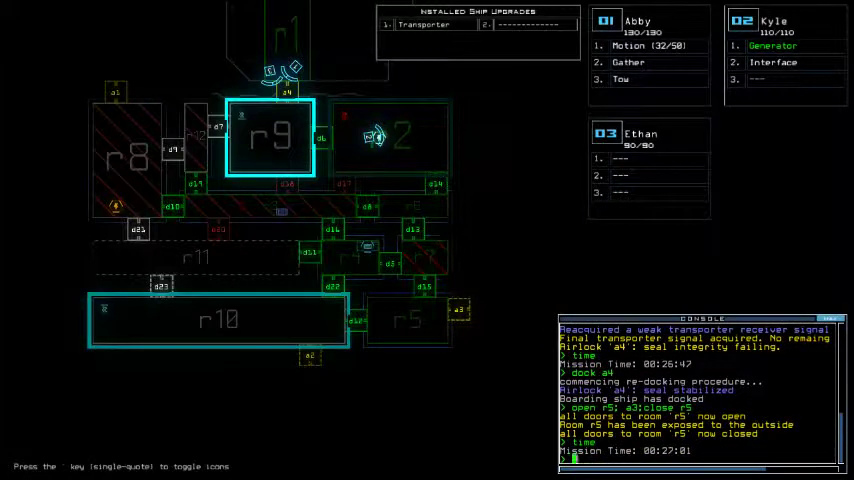
text(i)
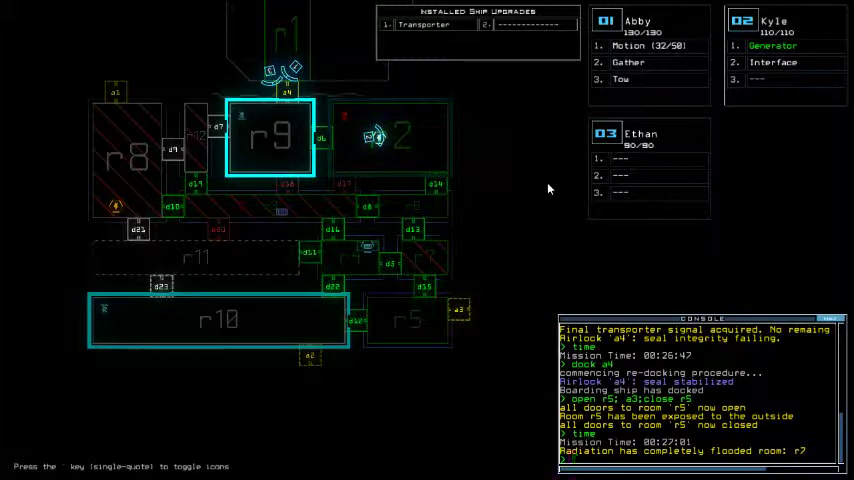
text(time)
- Toggle doors d22 and d6, then close d22, checking mission time between
key(Return)
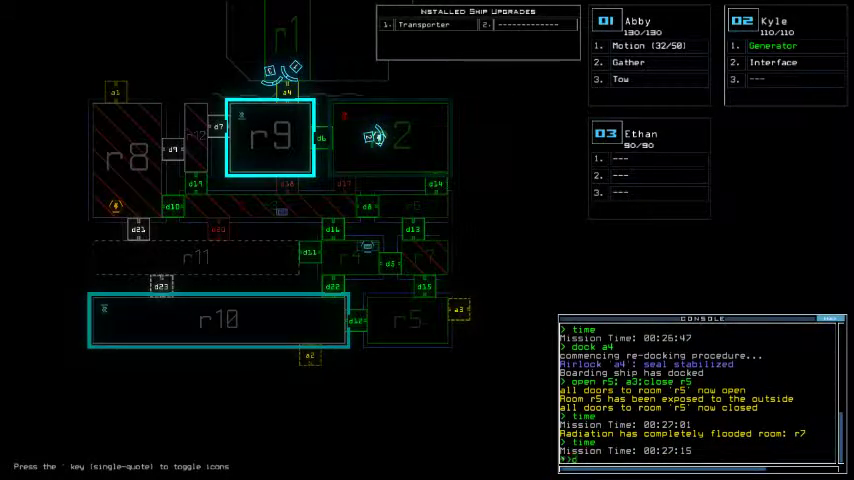
text(d22)
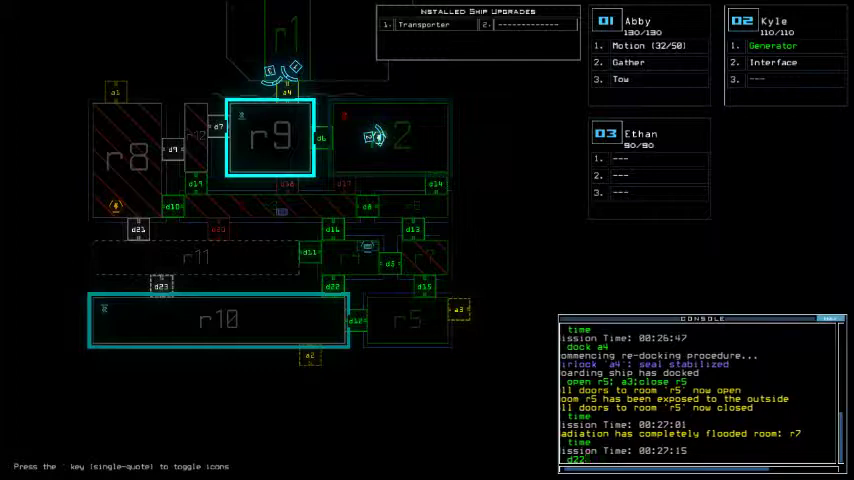
key(Return)
key(Return)
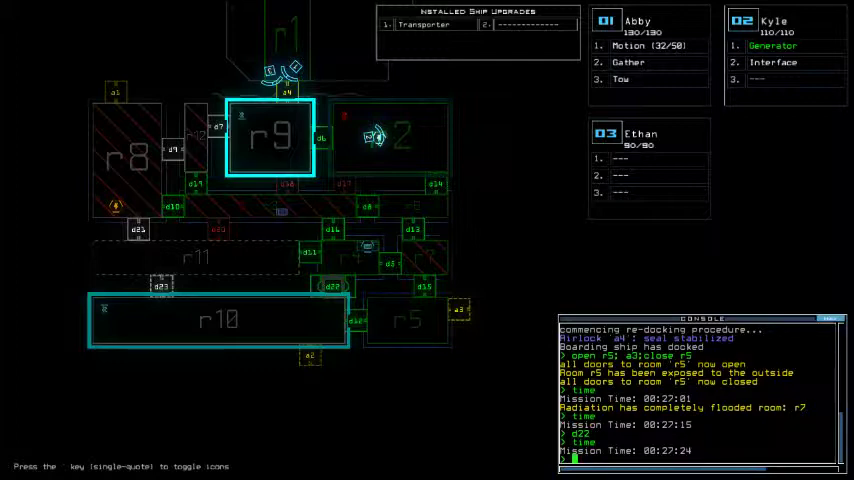
text(time)
key(Return)
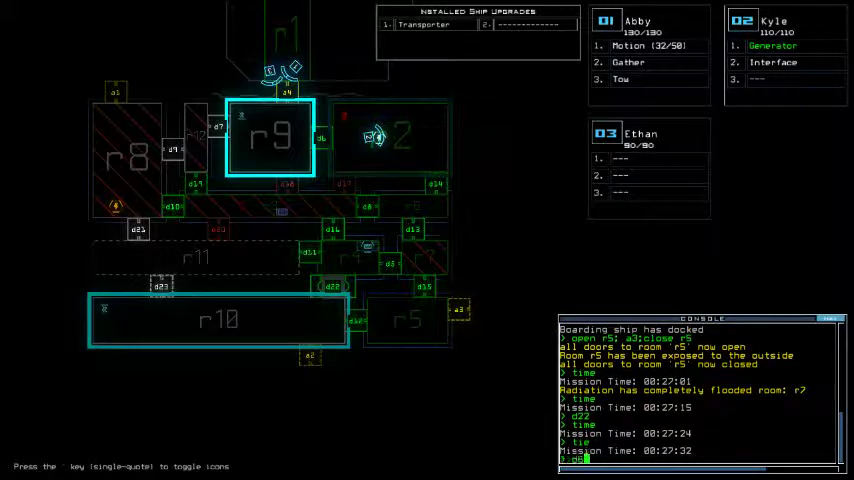
key(Return)
text(time)
key(Return)
text(d22)
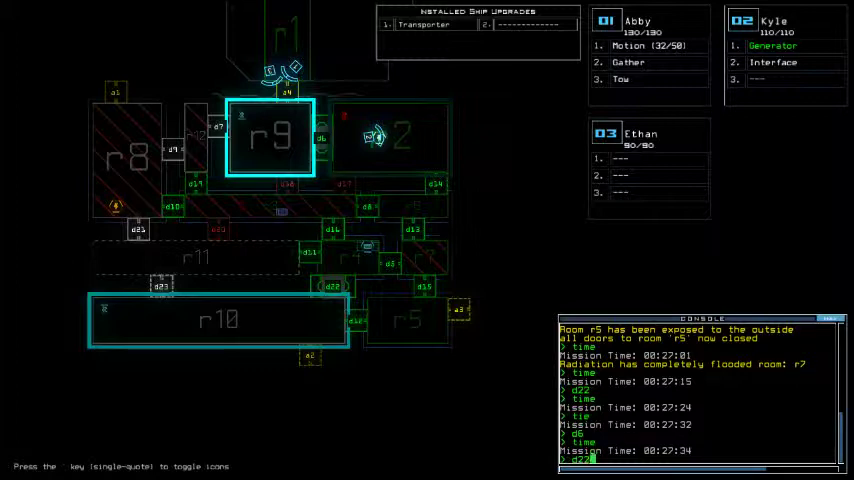
key(Return)
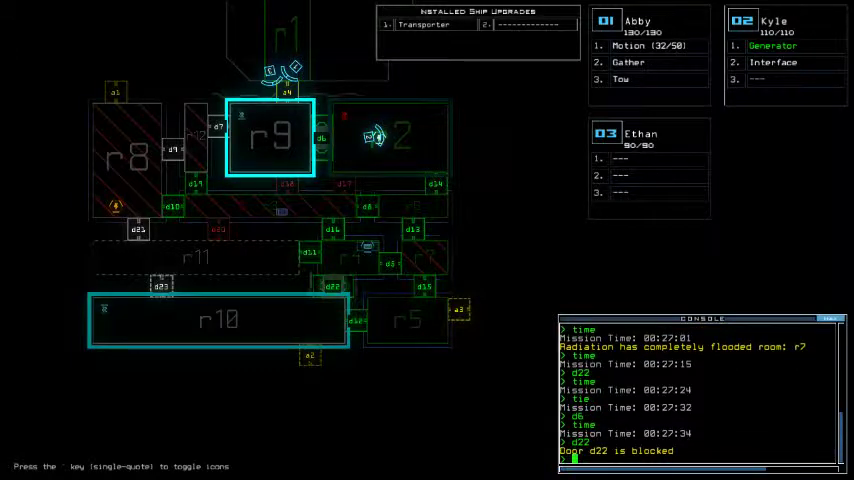
text(time)
key(Return)
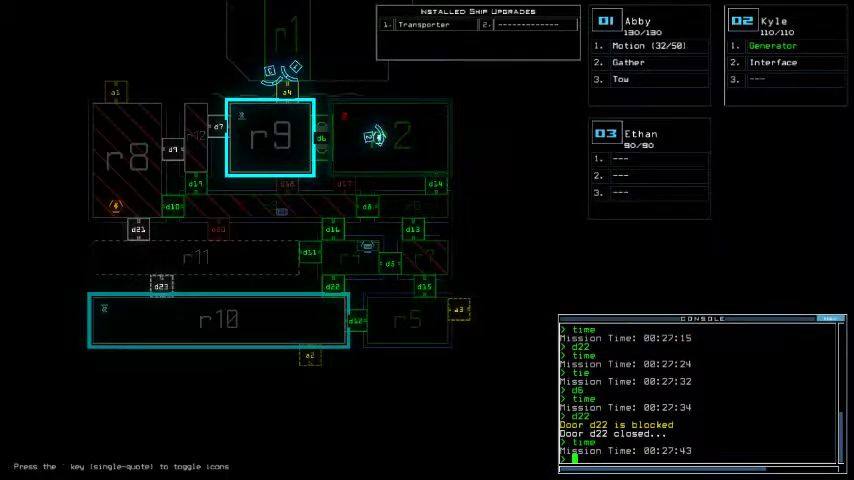
- Cut the generator, teleport drone 2 to r1, and start docking at a3
key(Tab)
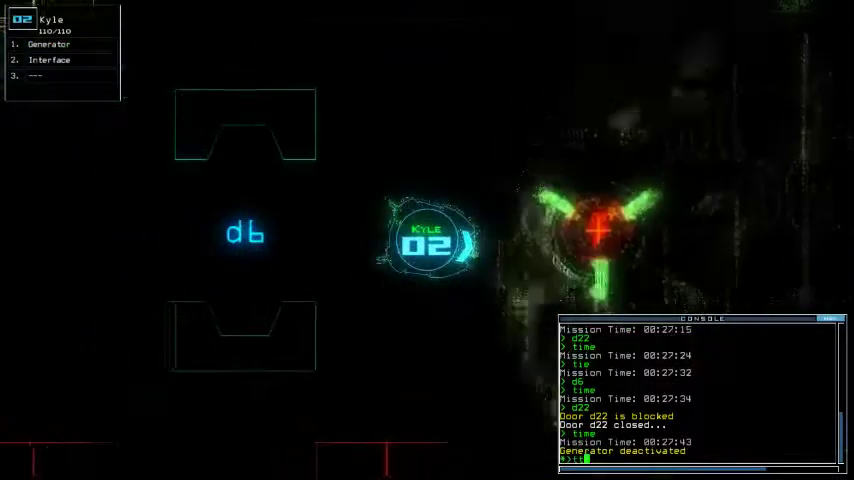
text(tt)
key(Return)
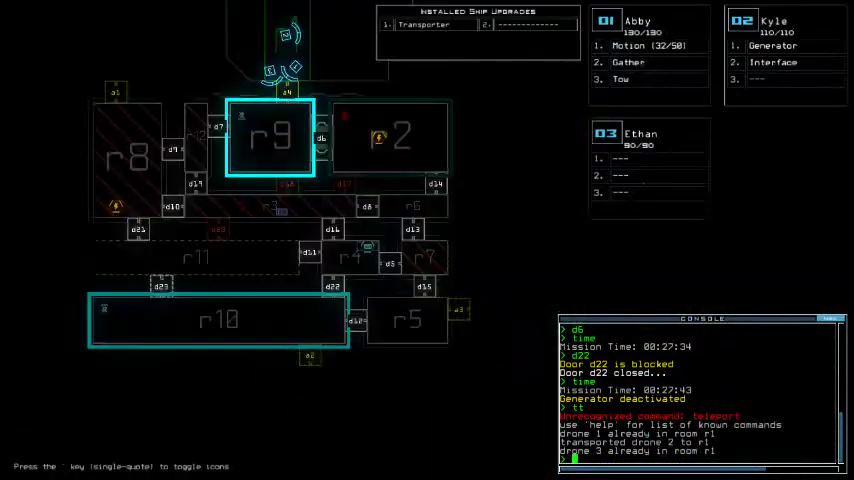
text(dock a3)
key(Return)
text(time)
key(Return)
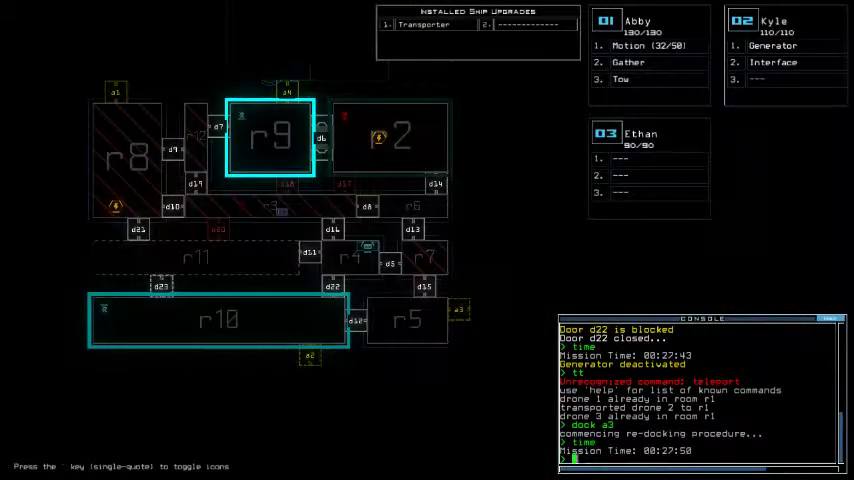
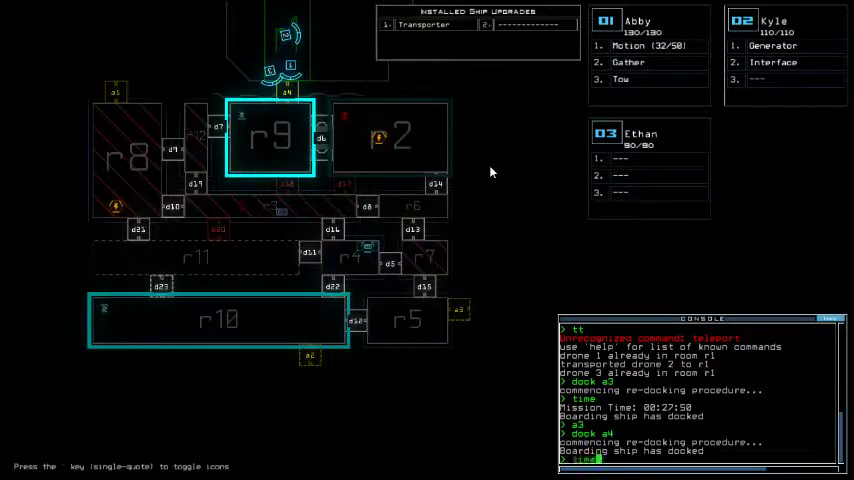
text(time)
- Drive Kyle (drone 2) down and right toward door d6 and switch on his generator
key(Return)
text(a4)
key(Return)
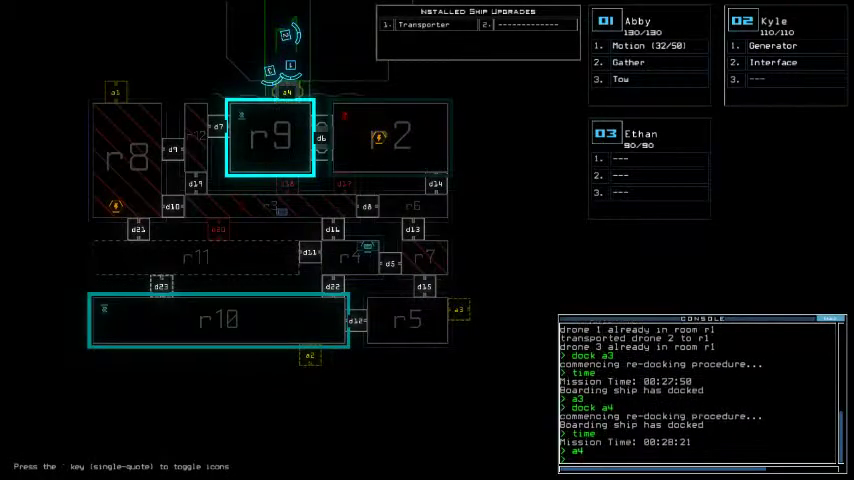
key(2)
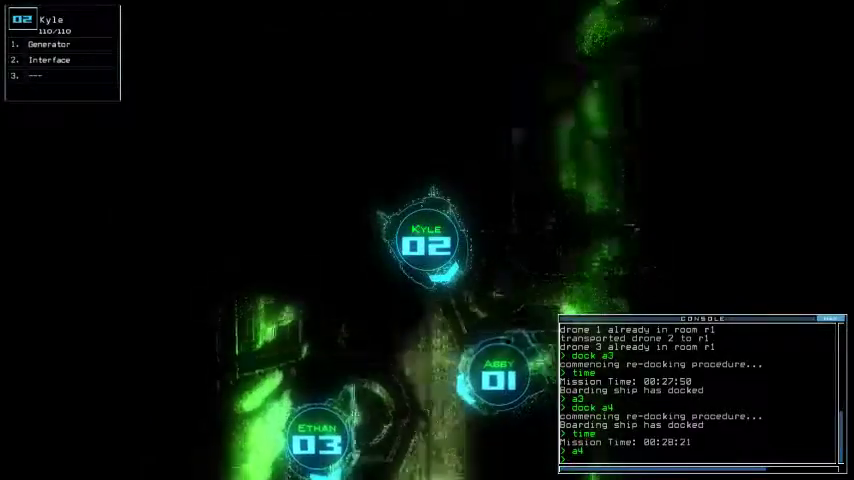
key(Down)
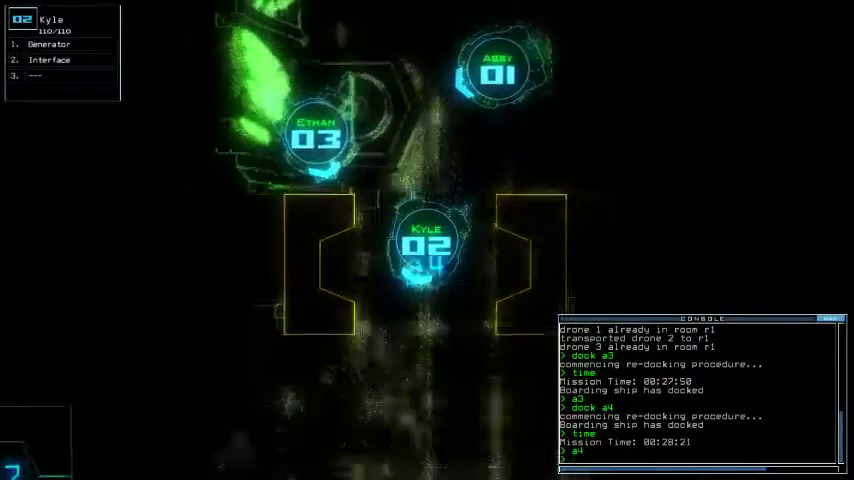
key(Right)
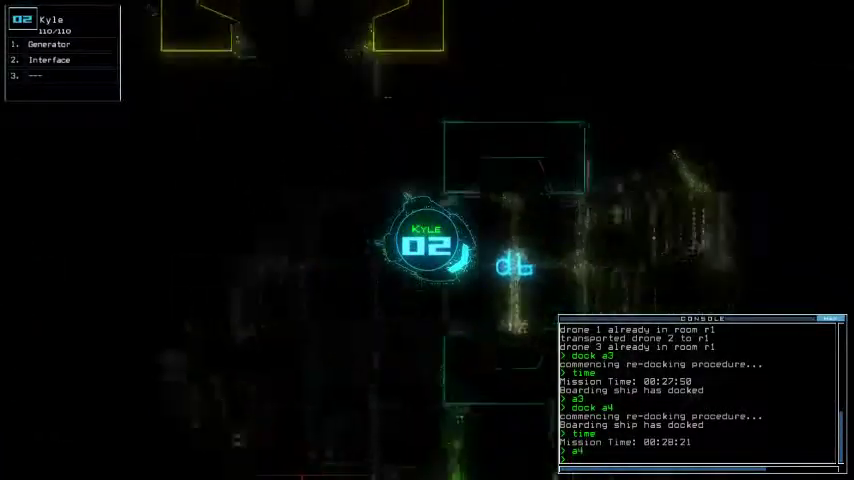
text(gen)
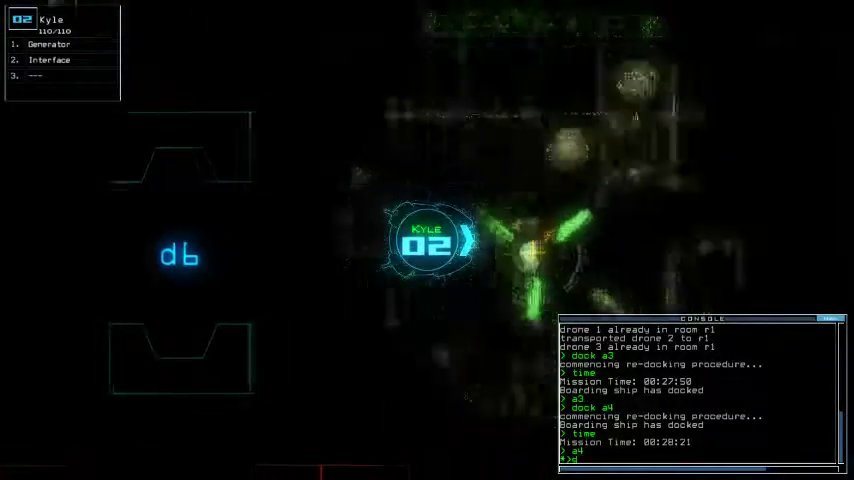
key(Return)
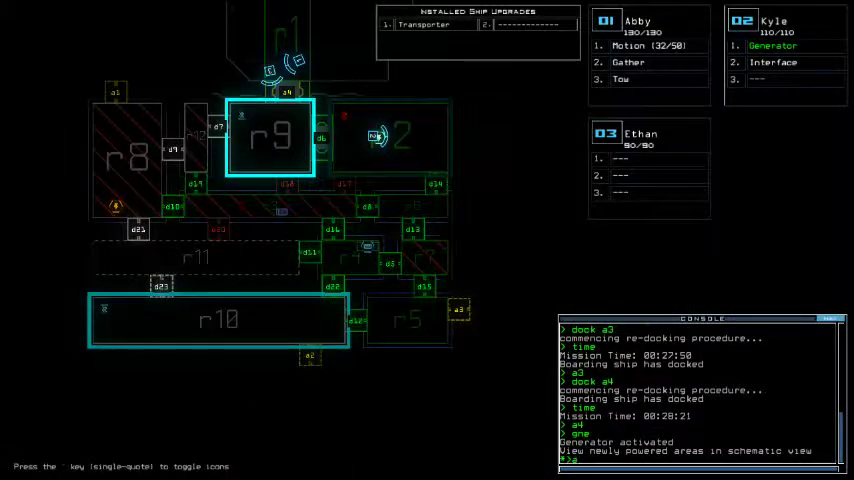
text(a3 d12)
text(d15 d15)
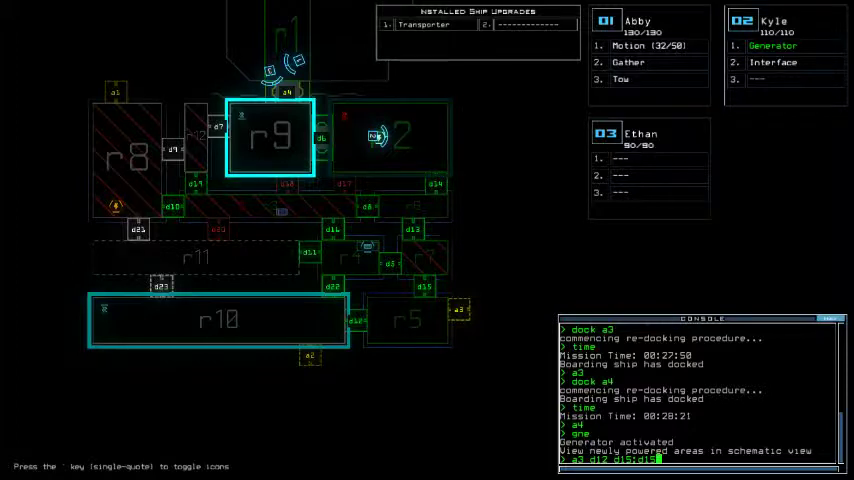
- Open airlock a3 and doors d12 and d15, venting rooms r5 and r10 to space
key(Return)
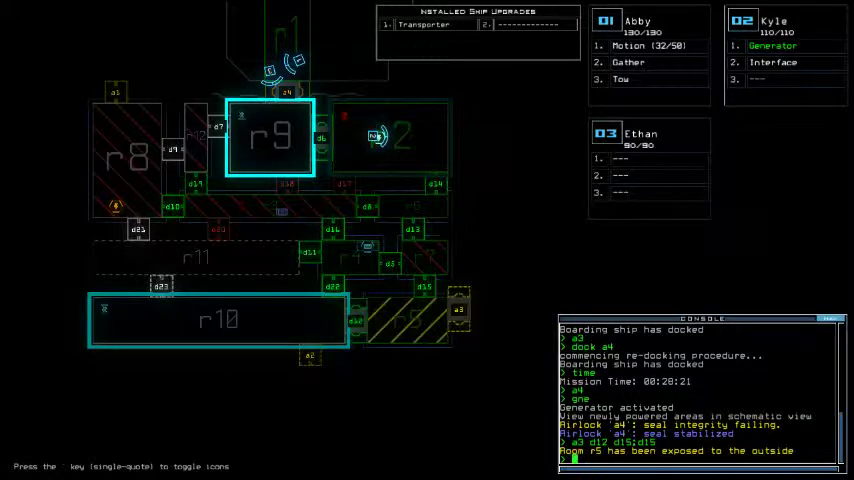
text(a3 d12)
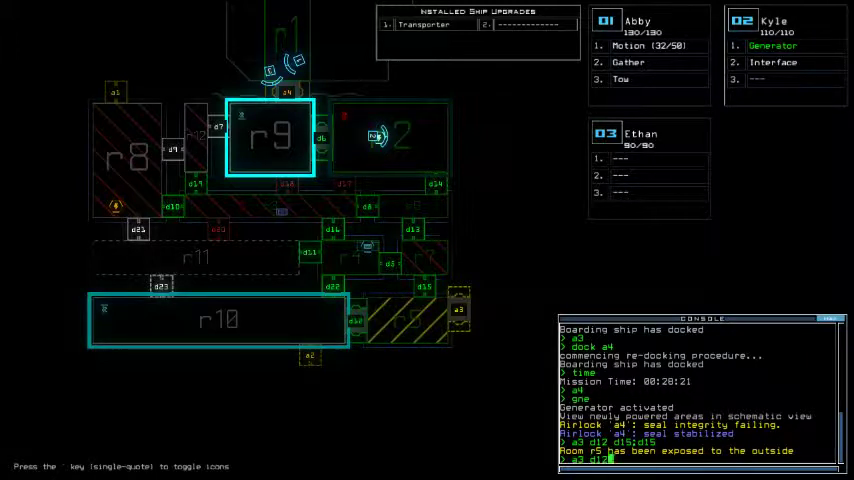
key(Return)
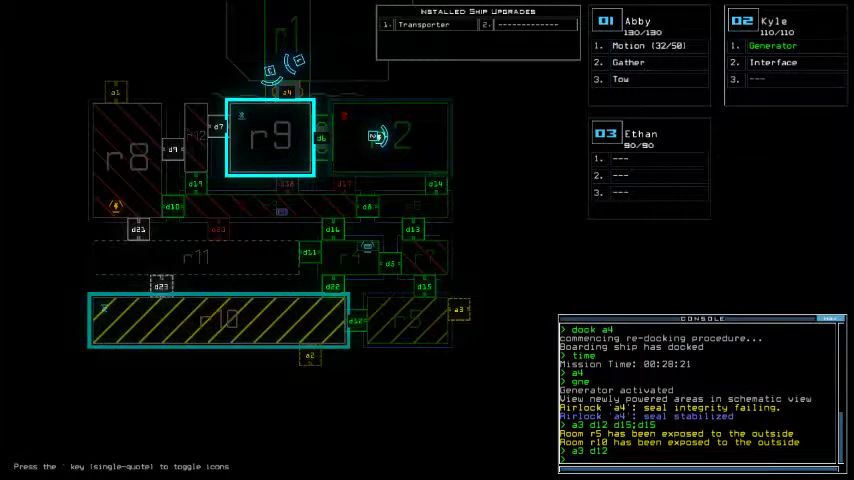
text(time)
key(Return)
text(transport 1 r10)
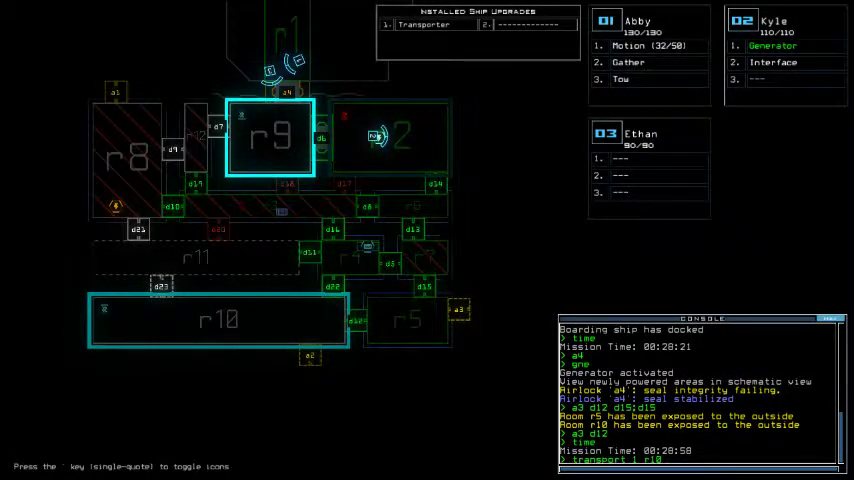
- Try transporting drone 1 to r10, then redock the boarding ship at airlock a2
key(Return)
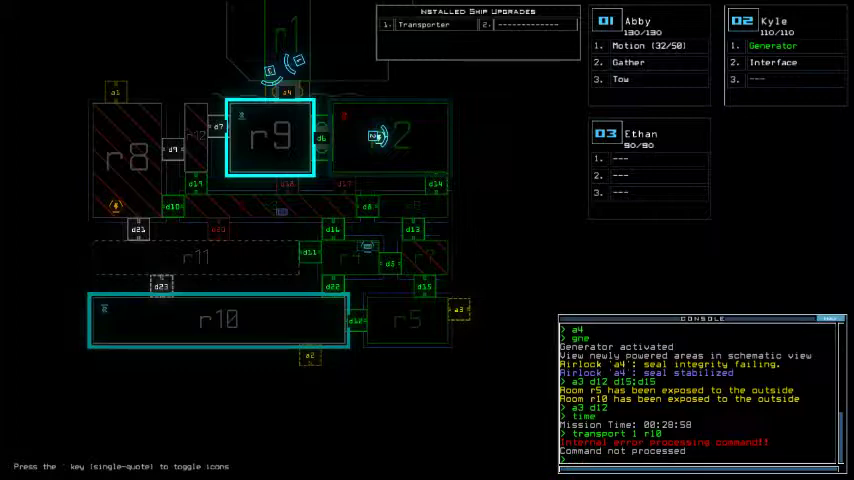
text(docka2)
key(Return)
text(me)
key(Return)
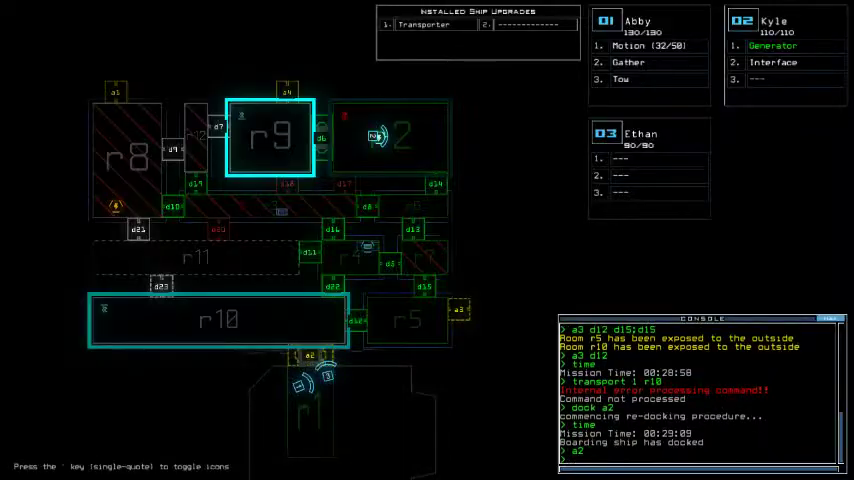
- Drive Abby up and left through the ship toward room r10
key(Up)
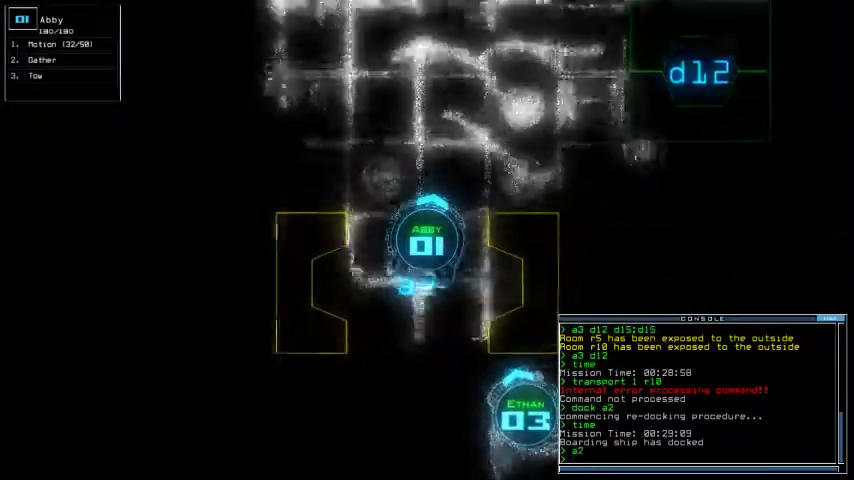
key(Left)
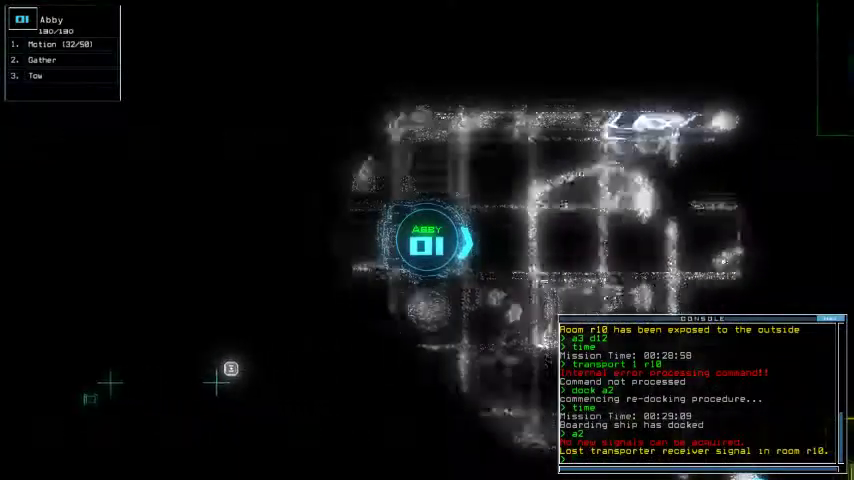
key(Tab)
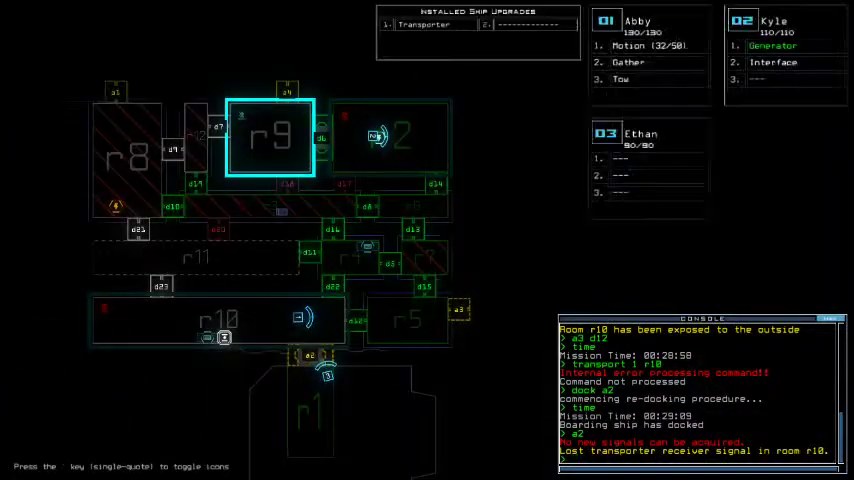
text(ime)
- Motion-scan rooms r10 and r11 and close door d5, checking the mission time
key(Return)
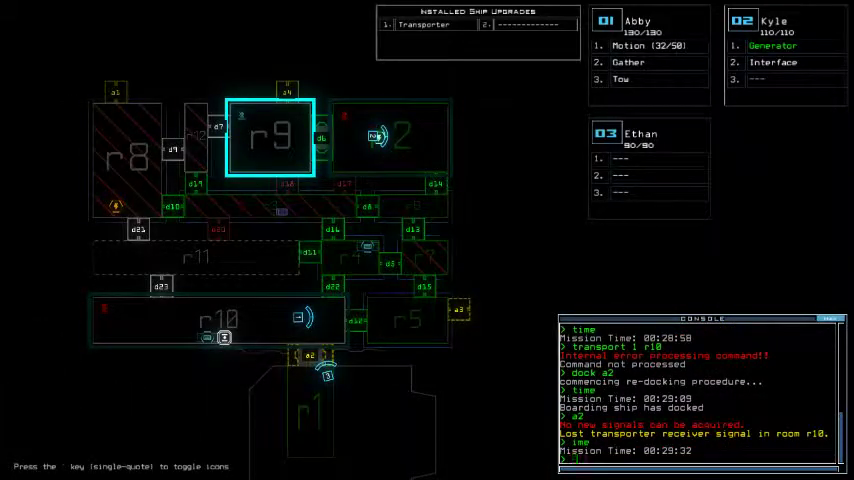
text(mo)
key(Return)
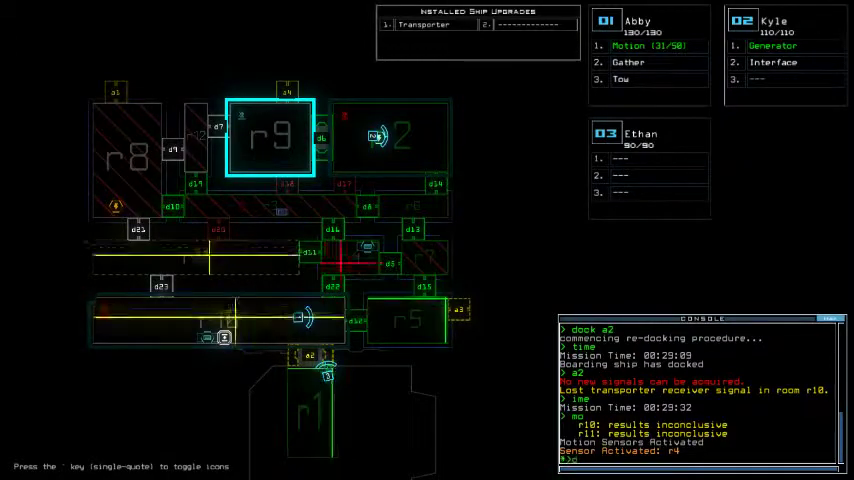
text(d5)
key(Return)
text(time)
key(Return)
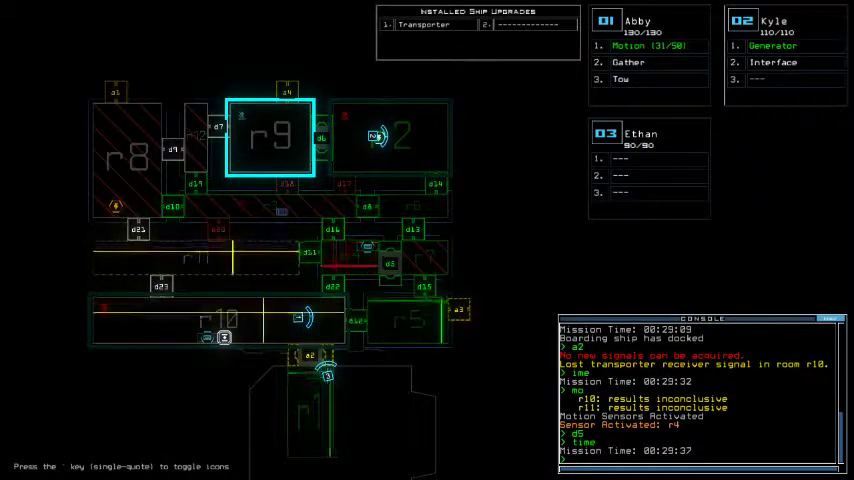
text(d5)
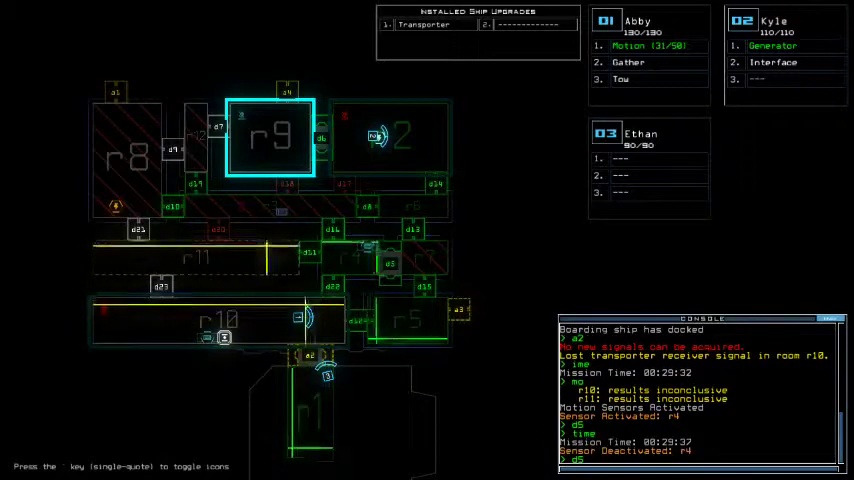
key(Return)
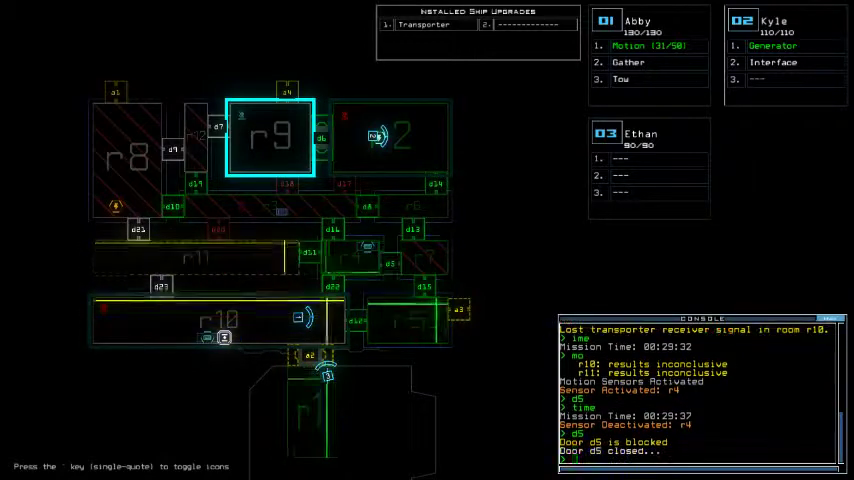
text(time)
key(Return)
text(2)
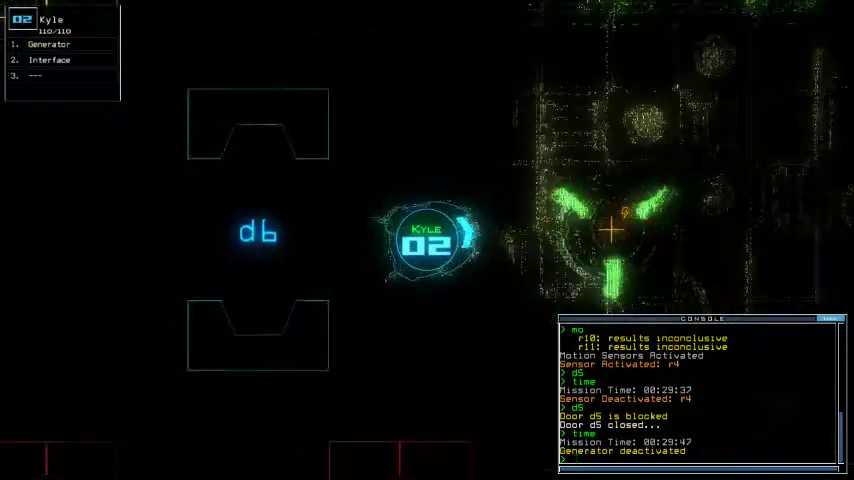
text(tt)
- Transport Kyle back to room r1 and drive Abby south toward Ethan
key(Return)
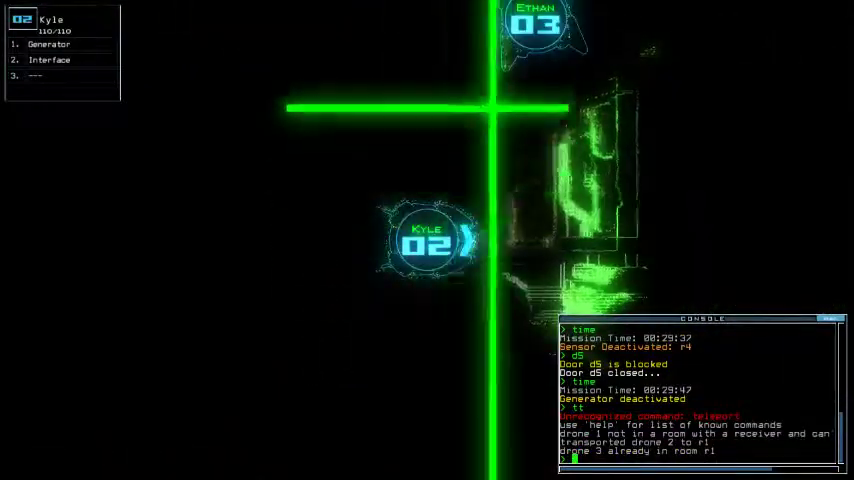
key(1)
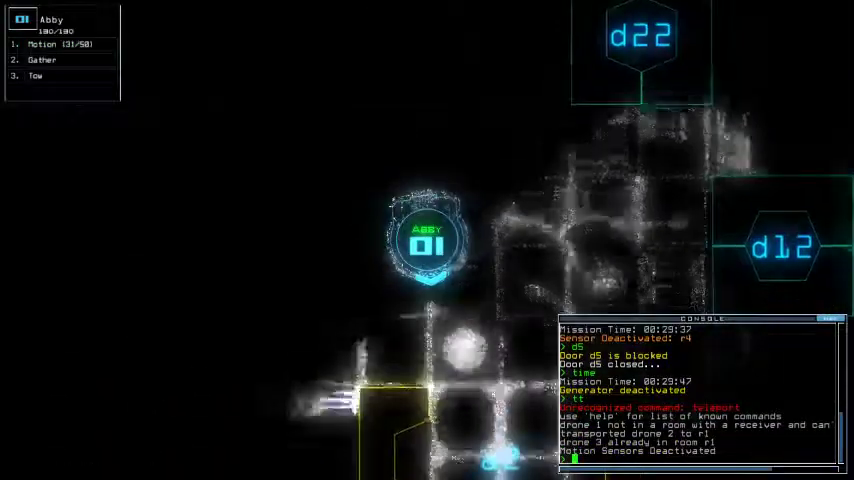
key(Down)
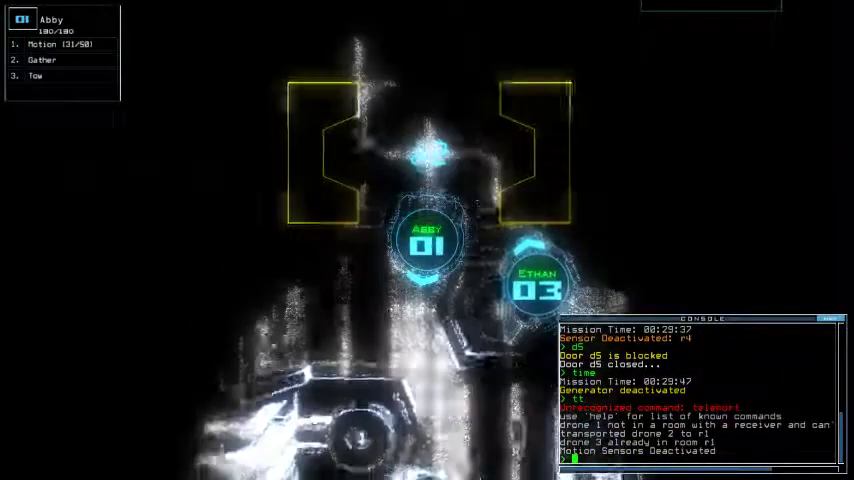
- Re-dock the boarding ship at failing airlock a4 to stabilize its seal
key(Tab)
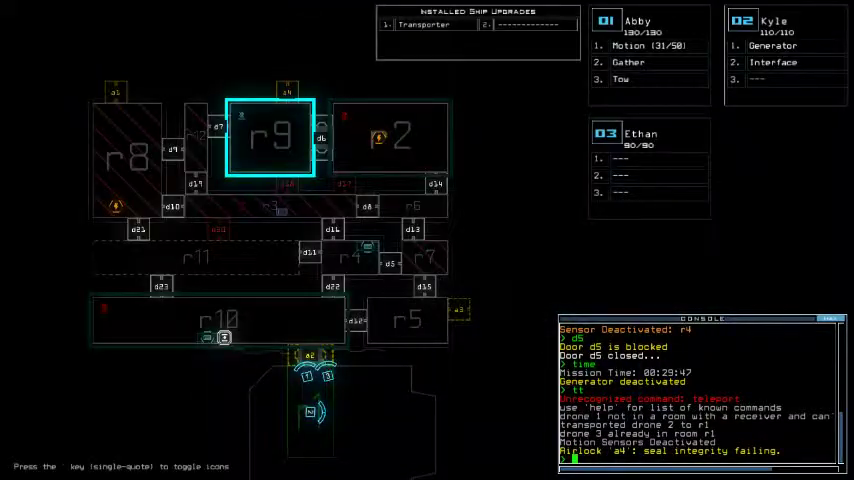
text(time)
key(Return)
text(dock a4)
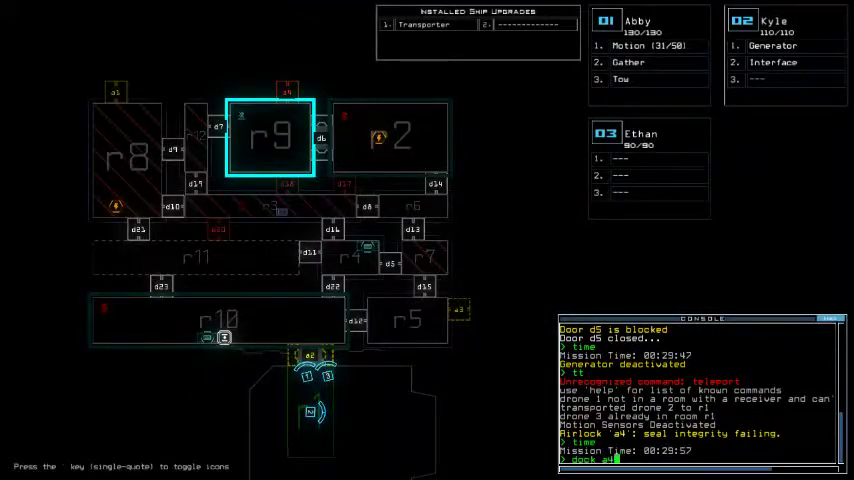
key(Return)
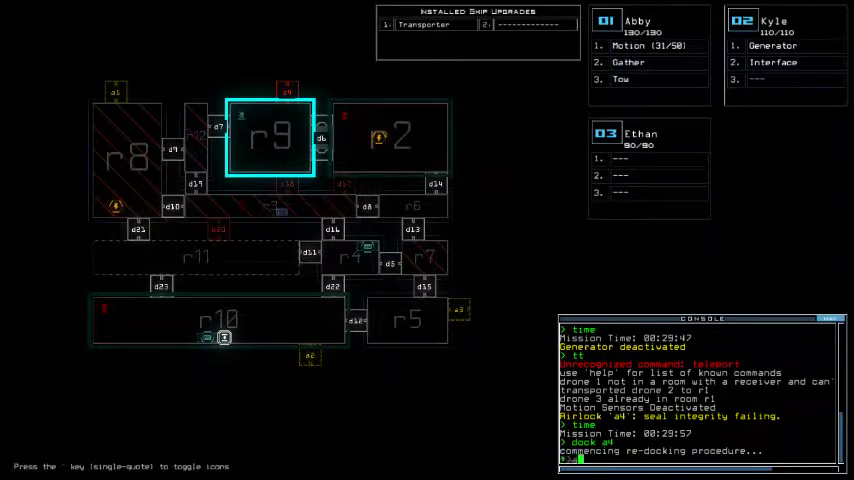
text(4)
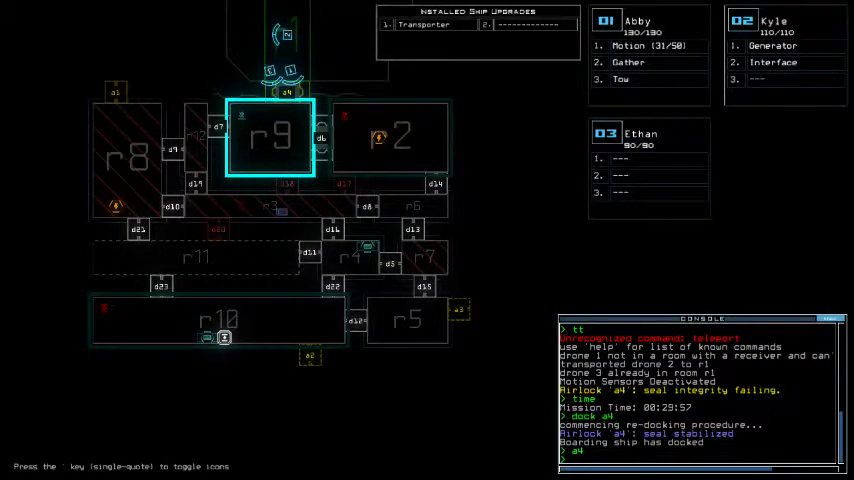
- Open airlock a4 and swap Kyle's Interface module over to Abby
key(Return)
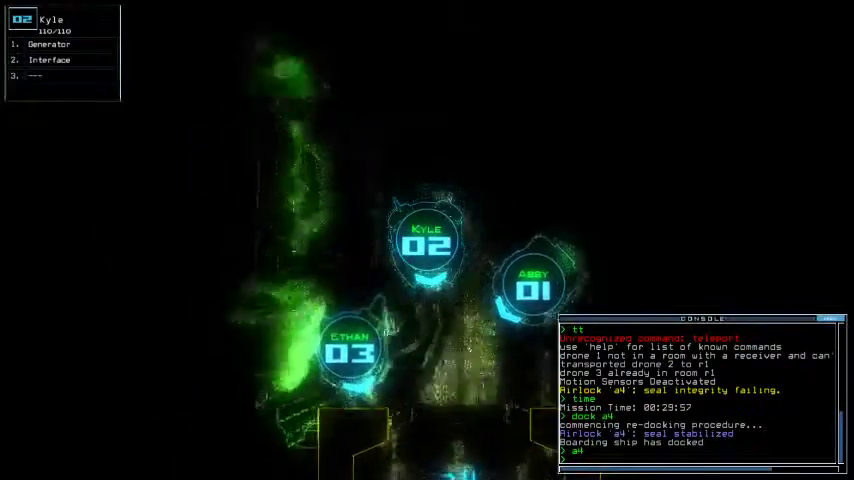
text(seaswap)
key(Return)
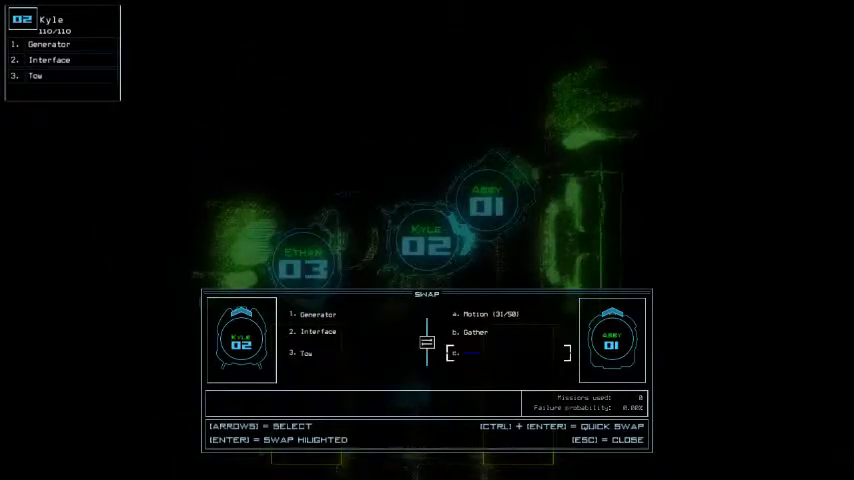
key(Escape)
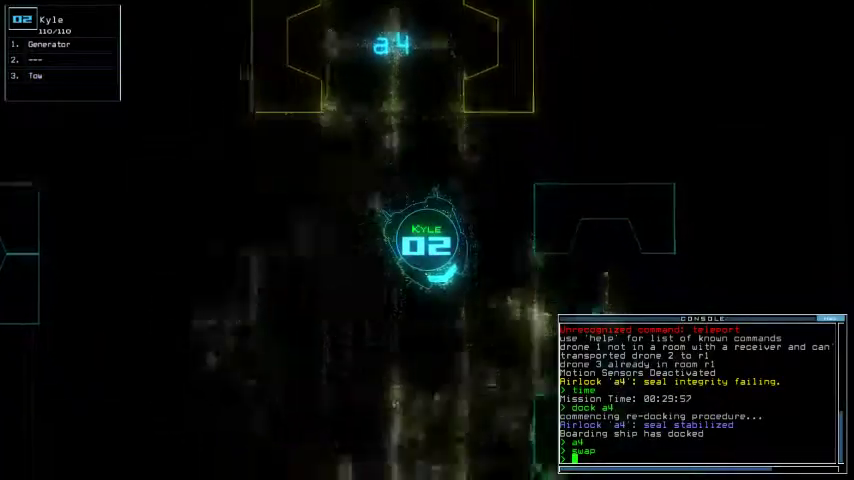
text(dn)
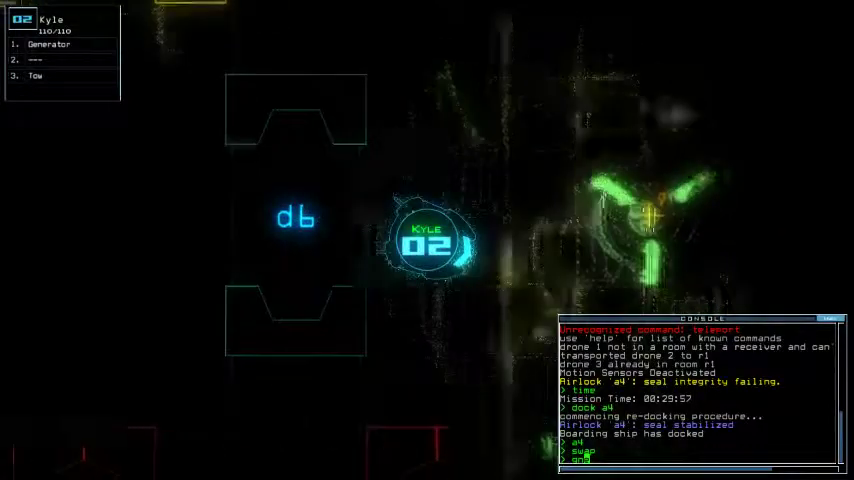
text(e)
- Activate the derelict's generator with 'gne' and re-dock at airlock a3
key(Return)
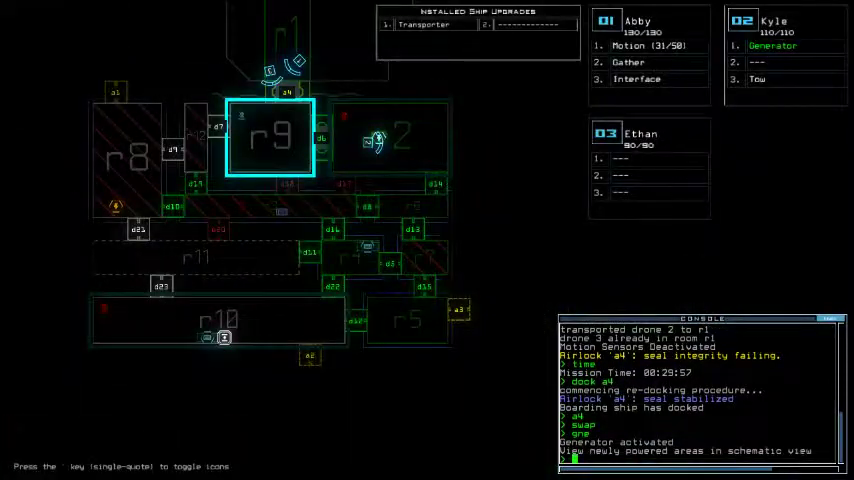
key(Return)
text(a3)
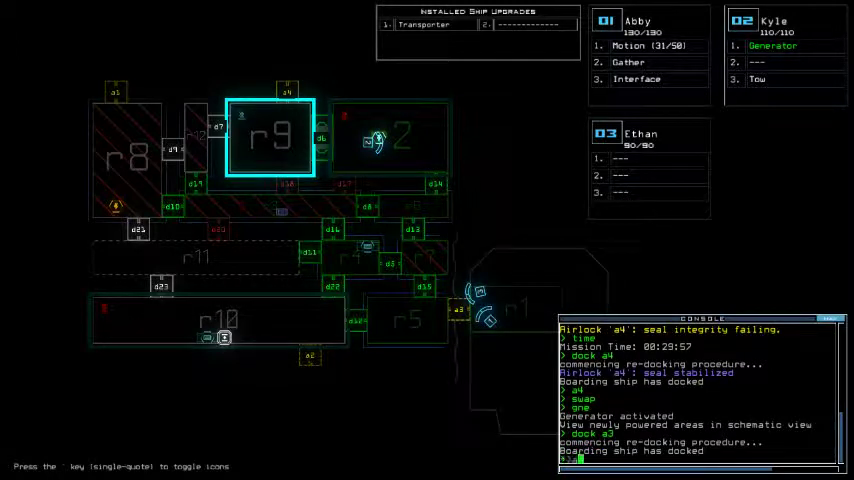
- Toggle airlock a3, open doors d12 and d22, then close all doors
key(Return)
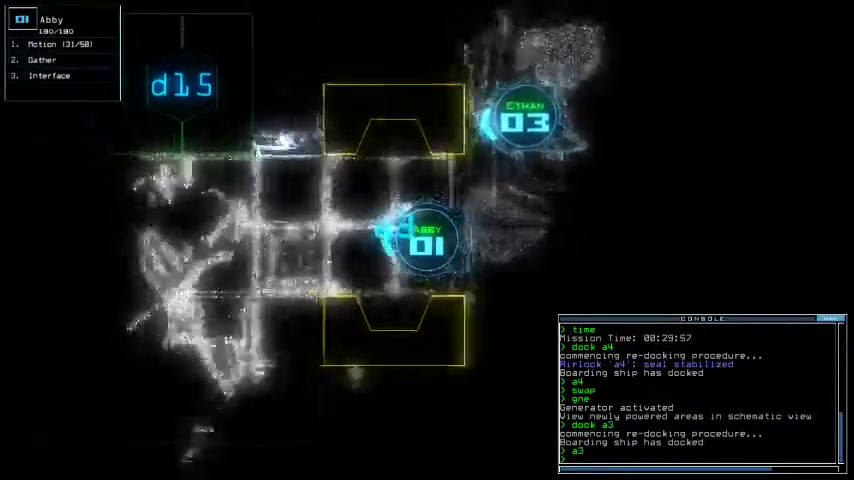
text(a23)
key(Return)
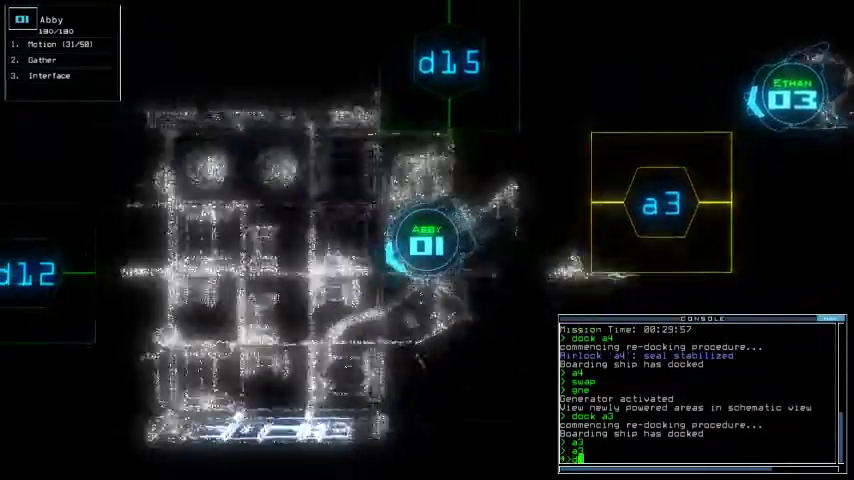
text(d12)
key(Return)
text(d22)
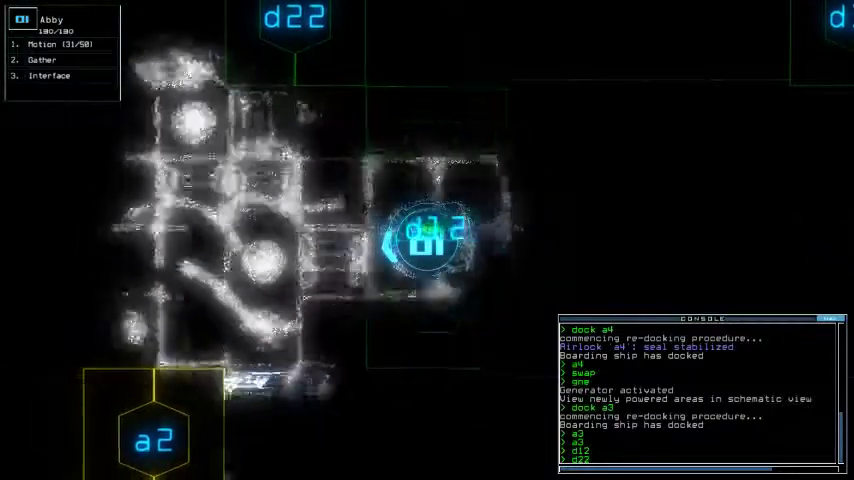
key(Return)
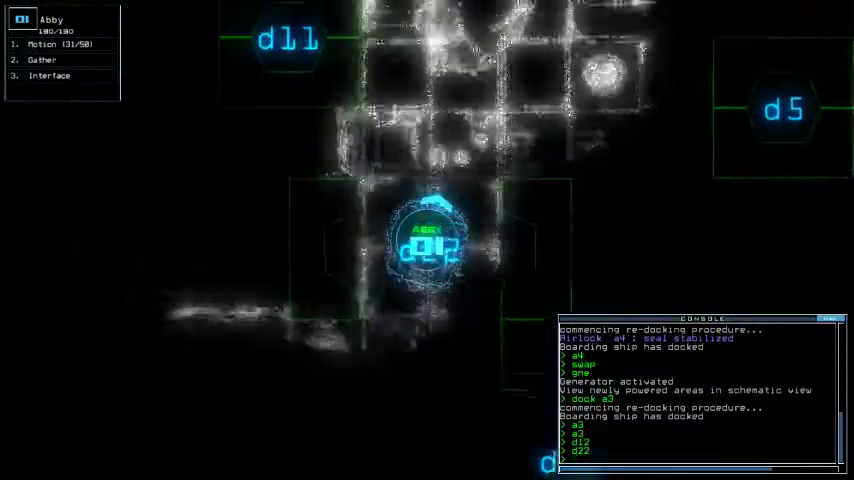
text(cc)
key(Return)
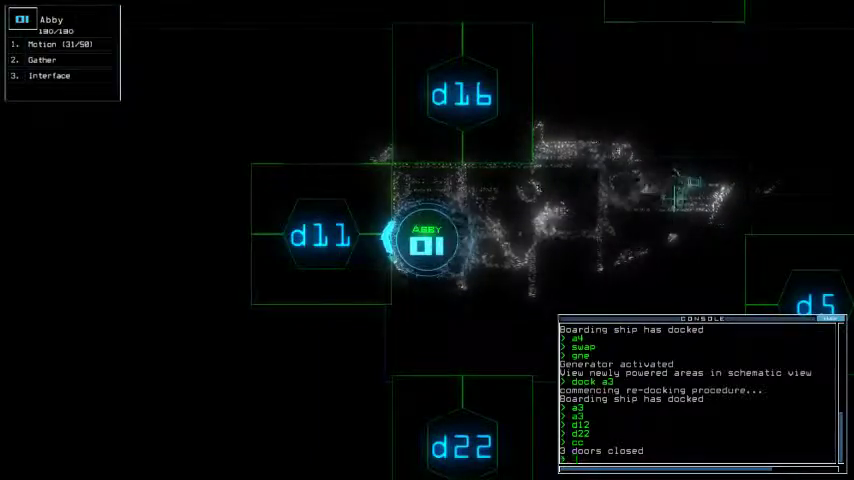
text(d11)
- Open and close door d11, then reopen and close doors d22 and d12
key(Return)
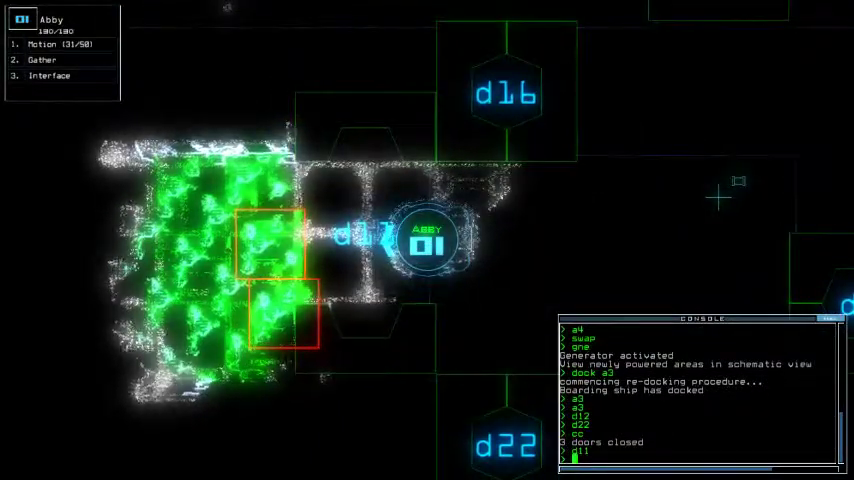
text(d11)
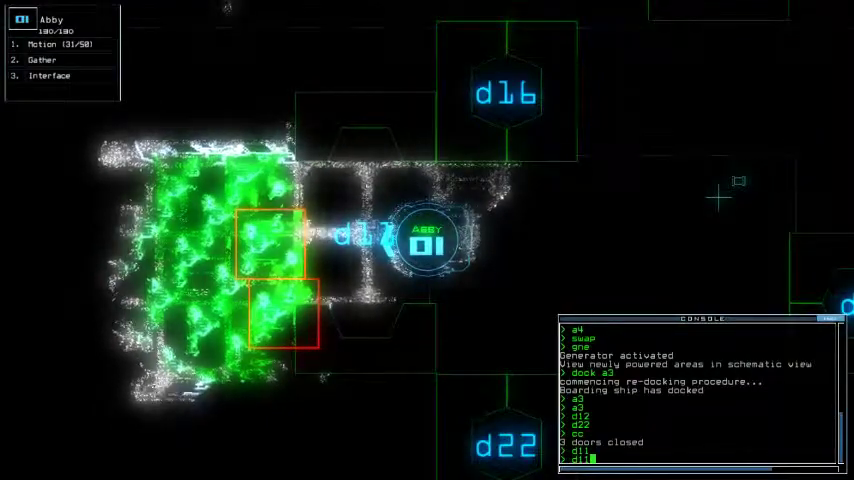
key(Return)
key(Tab)
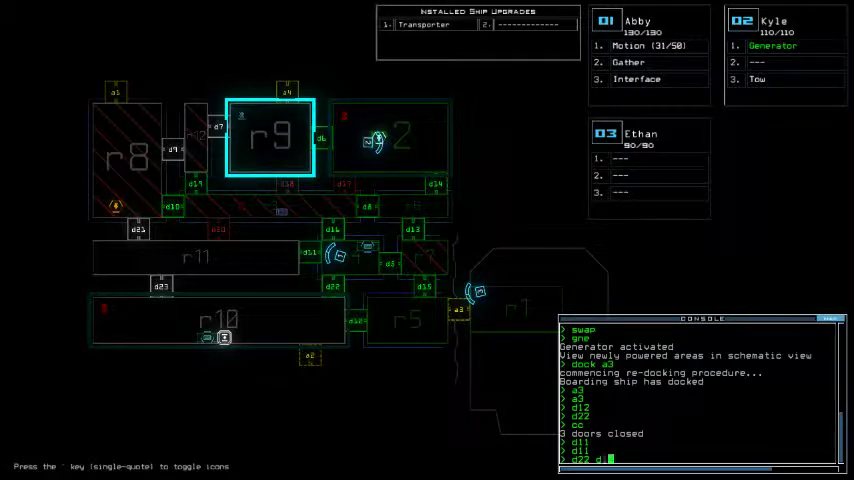
text(2)
key(Tab)
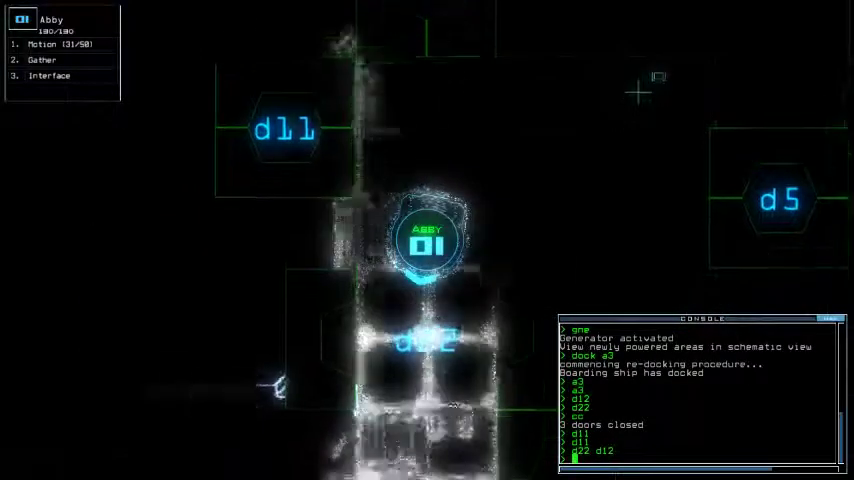
key(Return)
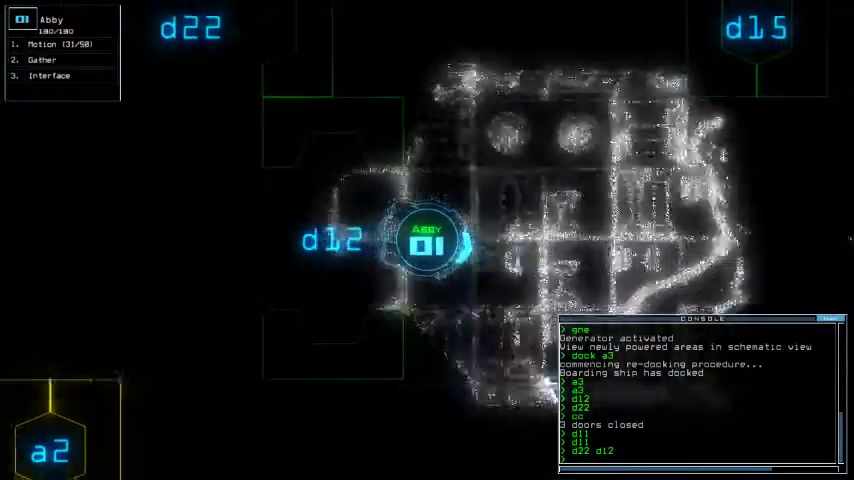
text(cc)
key(Return)
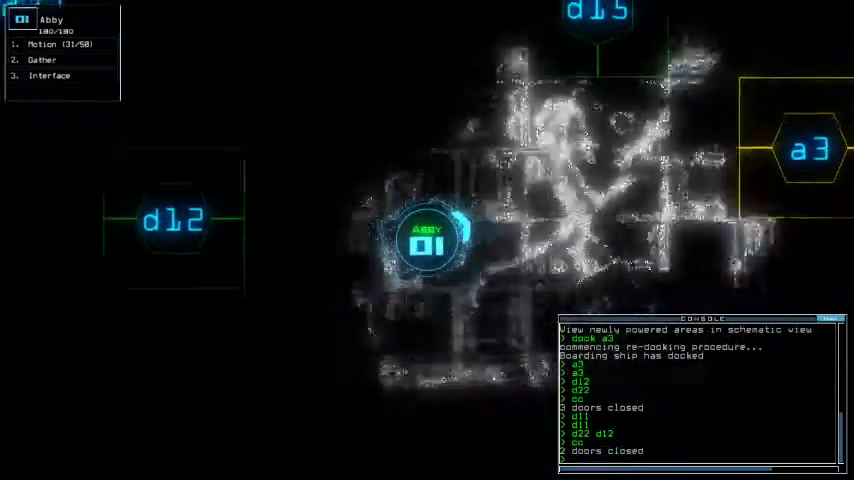
- Open doors d12, d22 and d5 and drive Abby up past door d22
key(Tab)
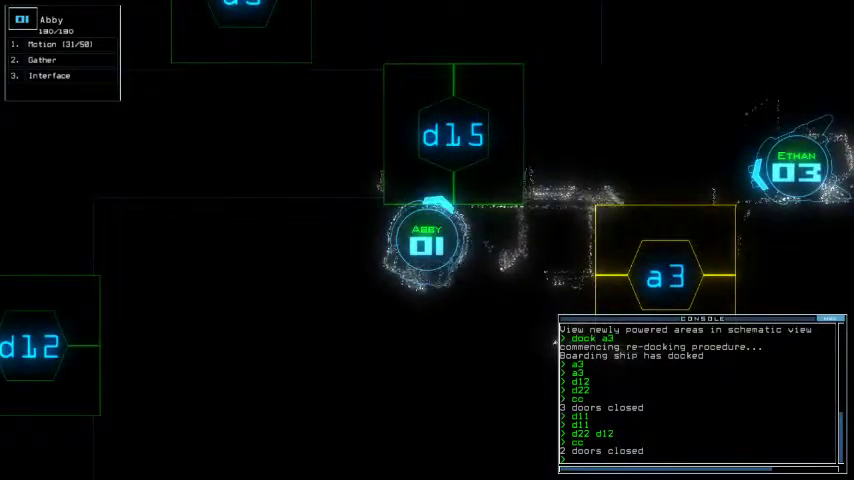
key(Tab)
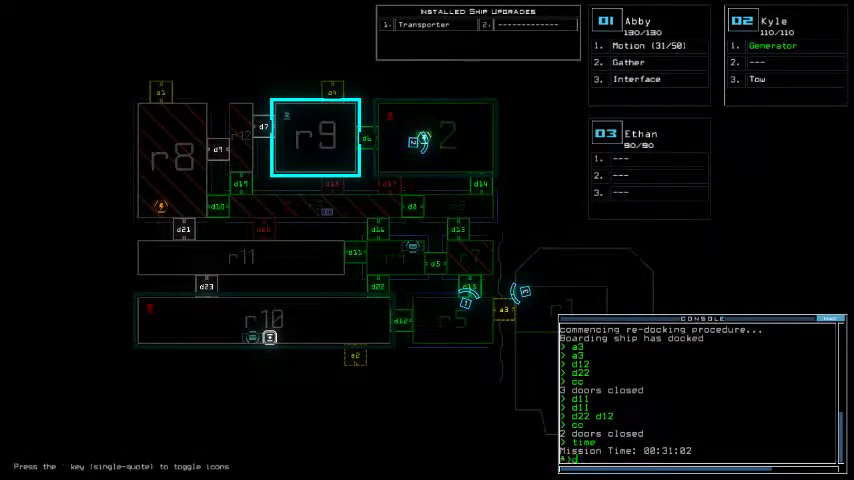
key(Return)
key(Tab)
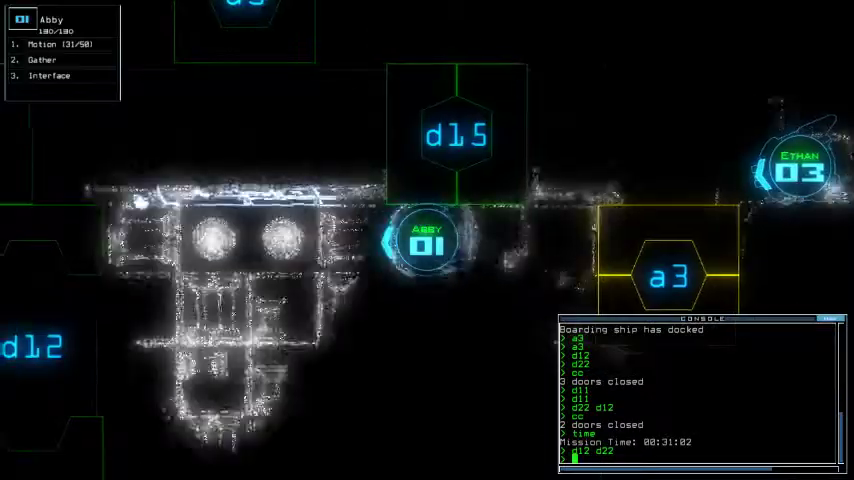
text(d)
key(Left)
text(5)
key(Return)
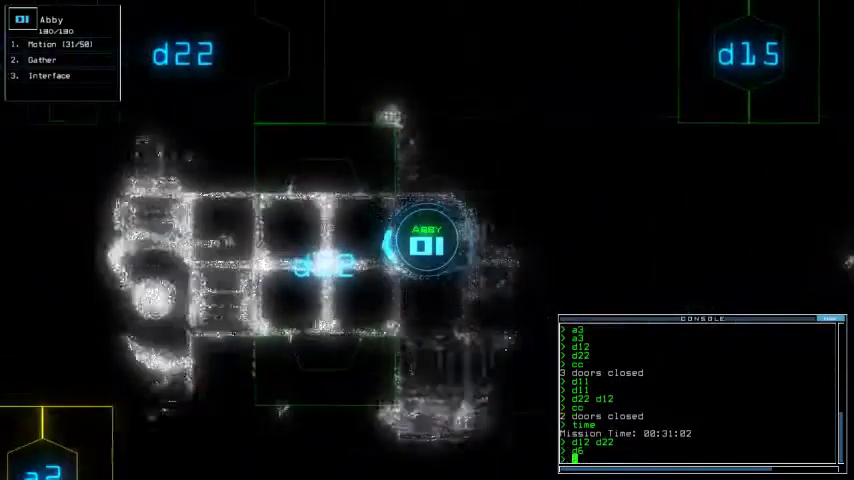
key(Tab)
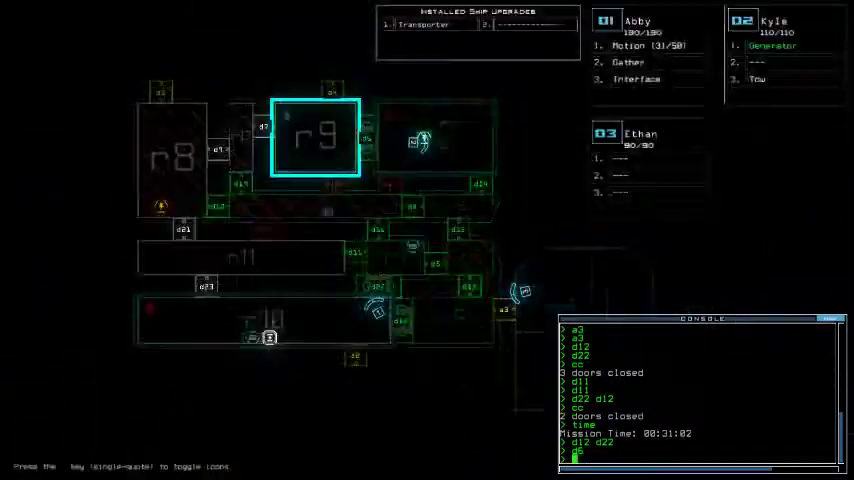
key(Tab)
key(Up)
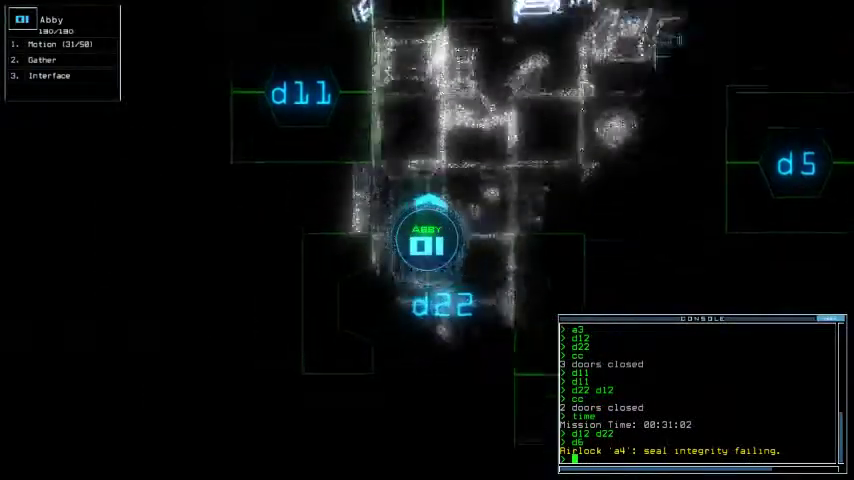
text(interface)
- Activate Abby's interface ability and run a shipscan for nearby items
key(Return)
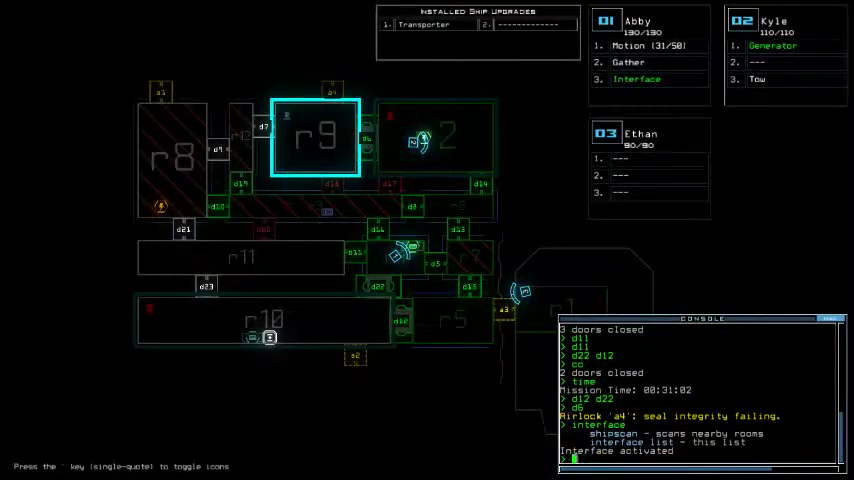
text(pscan)
key(Return)
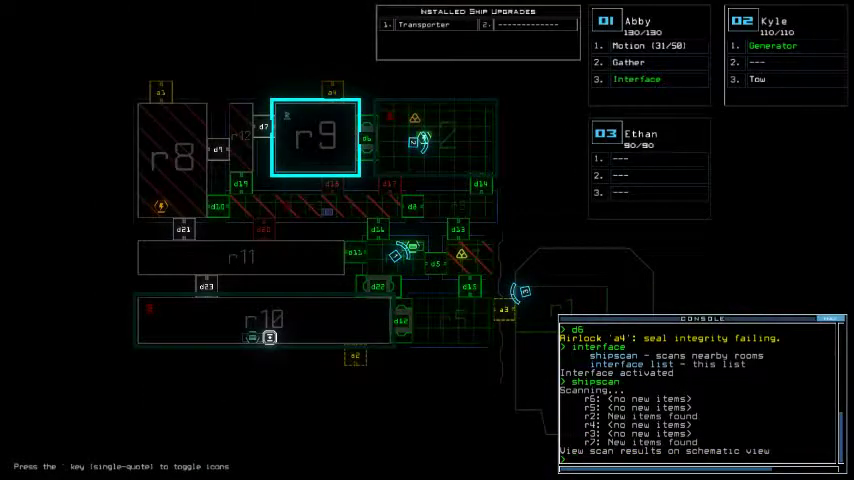
text(me)
key(Return)
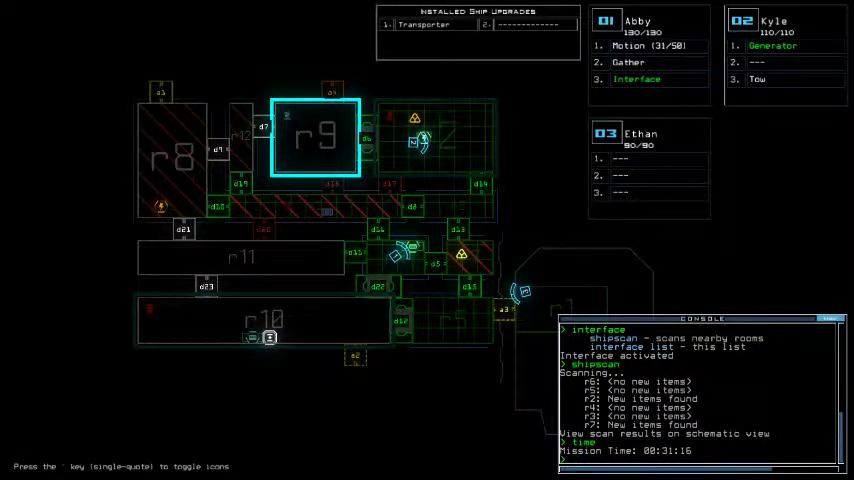
text(4)
- Re-dock the failing airlock a4 and close three doors around Abby's drone
key(Return)
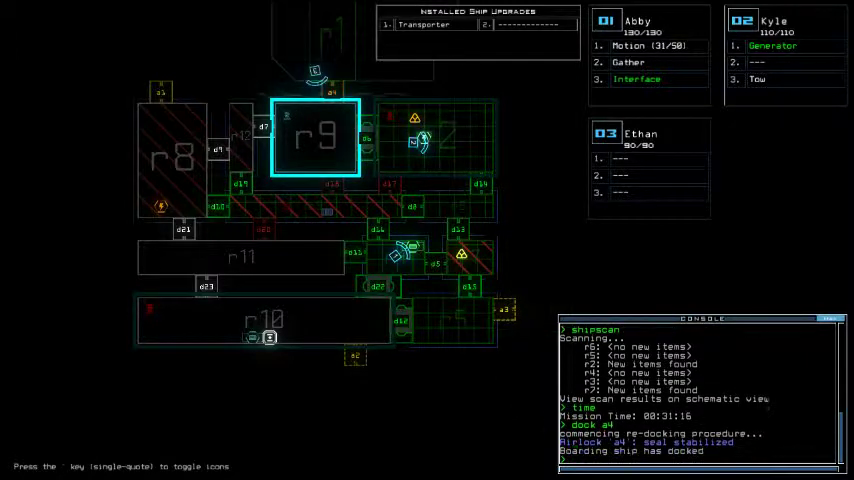
text(ti)
key(Return)
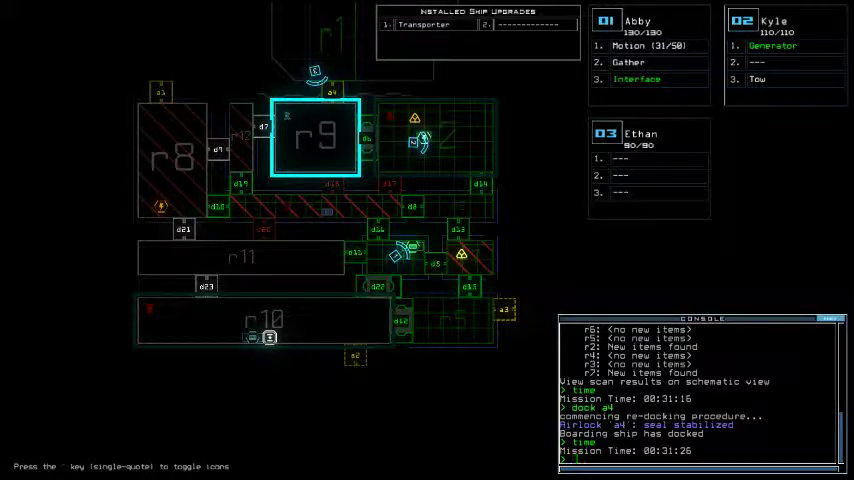
text(me)
key(Return)
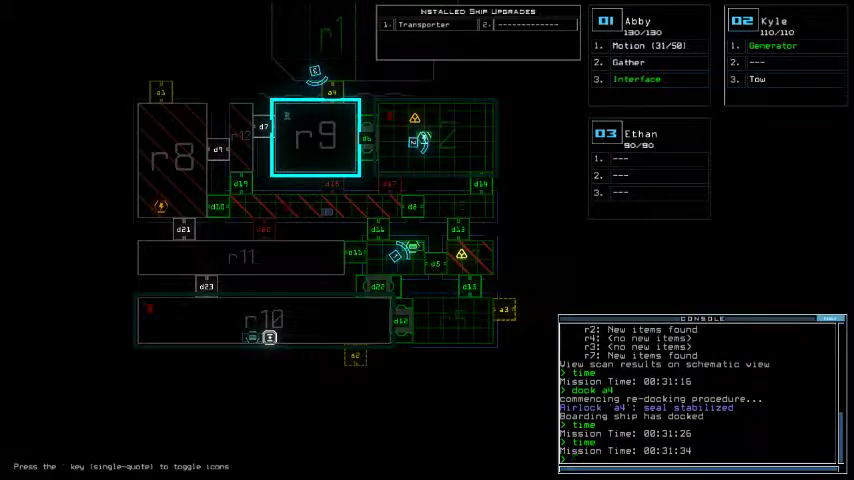
key(Tab)
text(cc)
- Close the doors near Abby and toggle door d6, monitoring the mission time
key(Return)
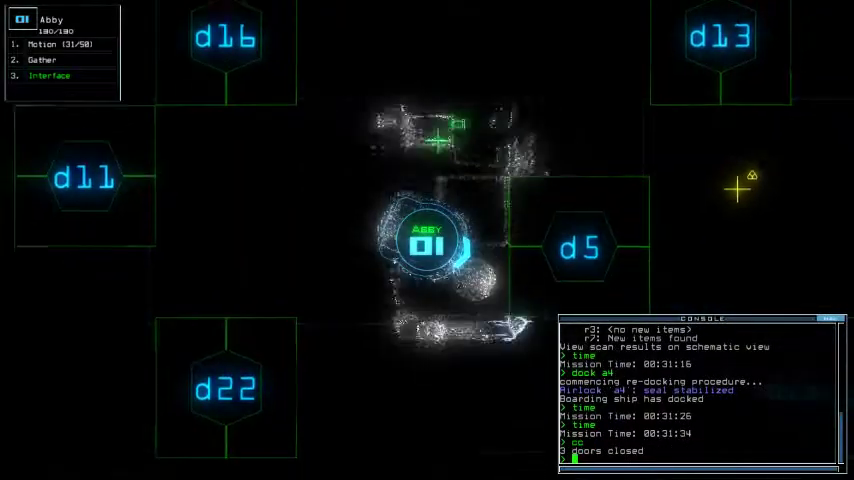
text(time)
key(Return)
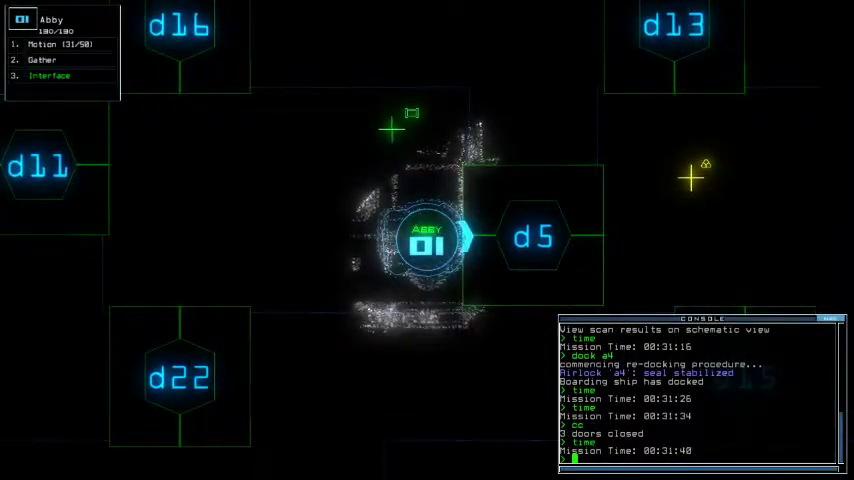
key(Tab)
key(Tab)
text(me)
key(Return)
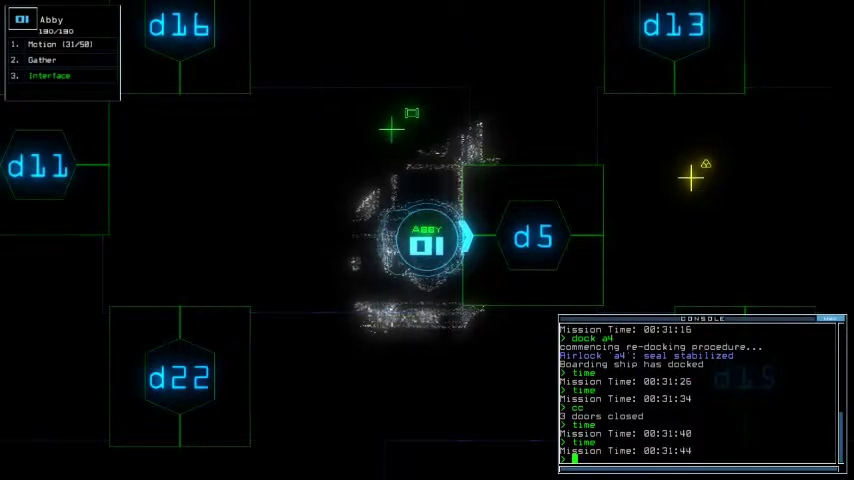
key(Tab)
text(time)
key(Return)
text(d6)
key(Return)
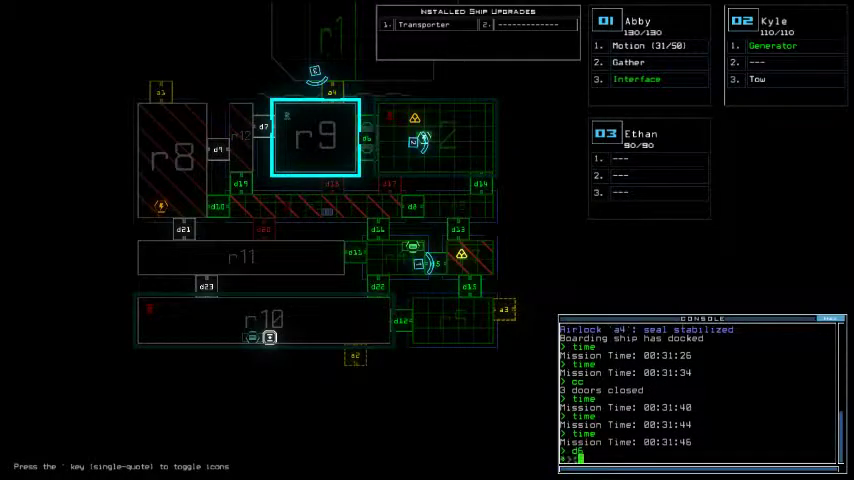
text(time)
key(Return)
key(Tab)
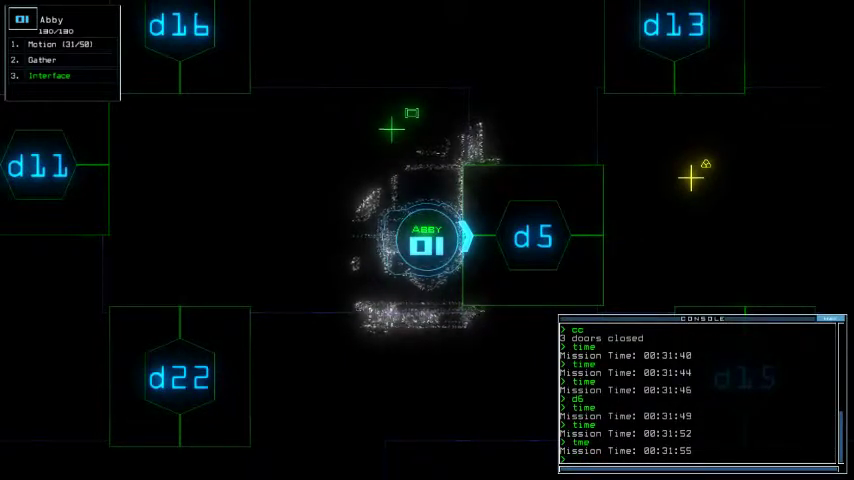
- Move Abby away from d5, then drive Kyle up-left and reactivate his generator
key(Left)
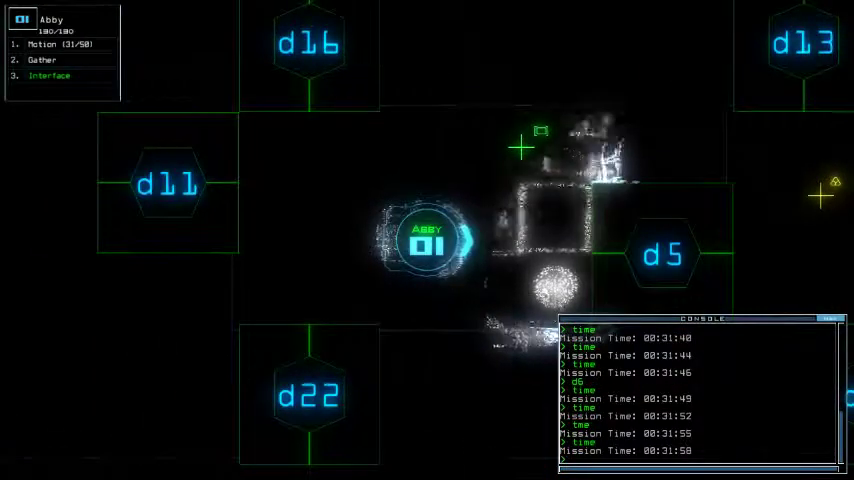
key(2)
key(Up)
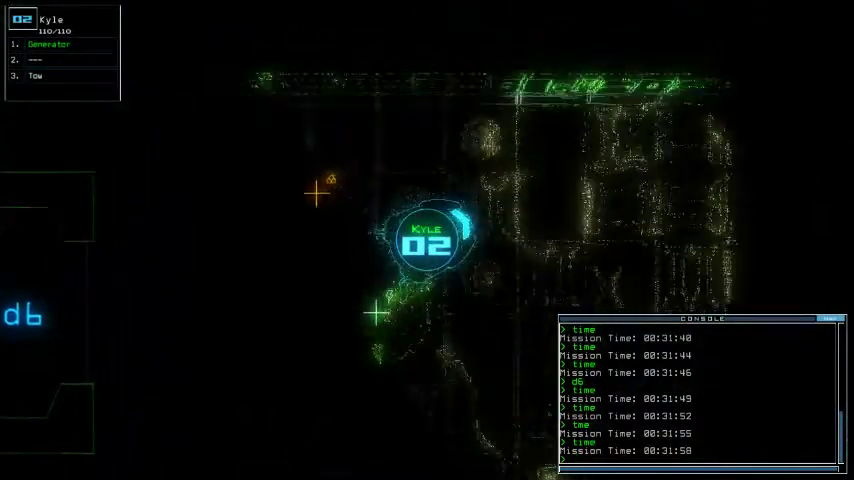
key(Left)
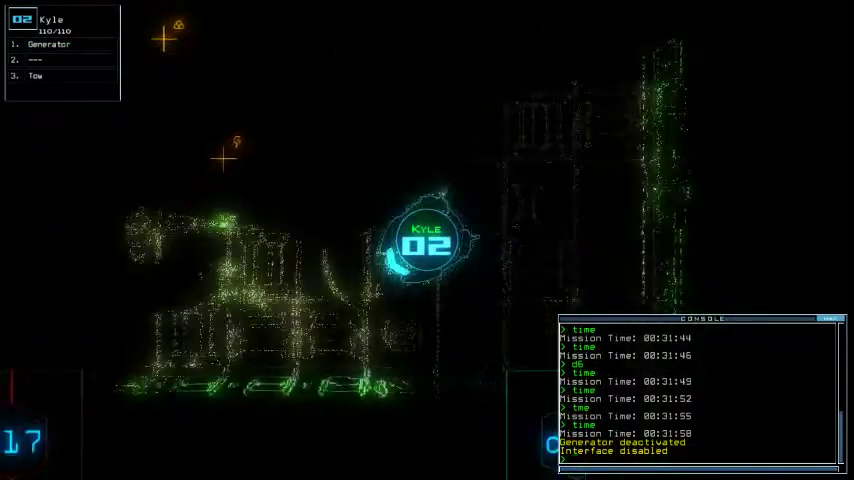
text(ne)
key(Return)
- Nudge Abby slightly right and keep watching the mission time from the ship map
key(Tab)
text(time)
key(Return)
key(Tab)
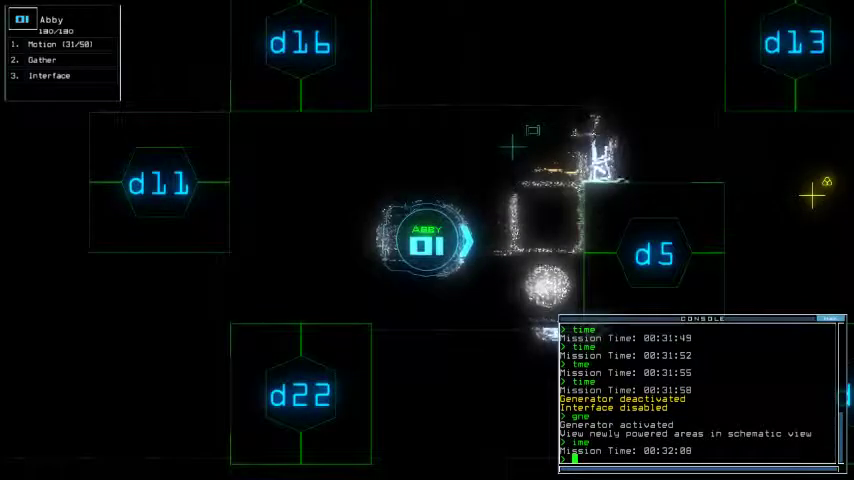
key(Right)
key(Tab)
key(Tab)
text(time)
key(Return)
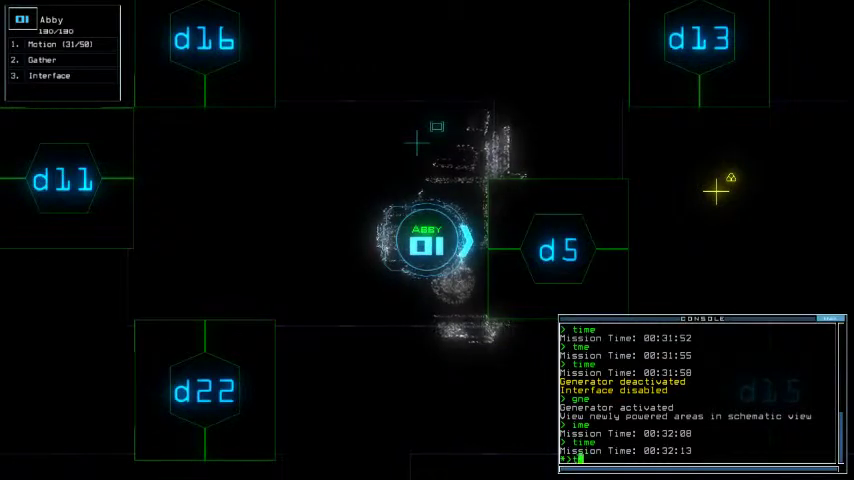
text(ti)
key(Return)
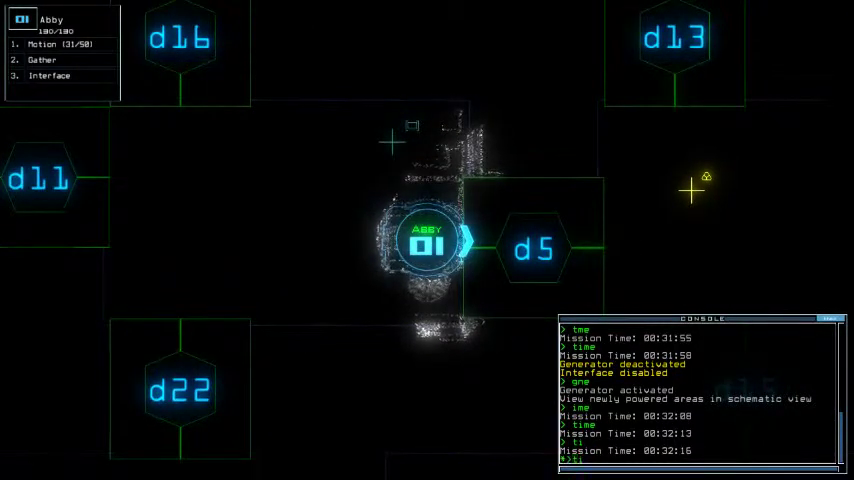
text(me)
key(Return)
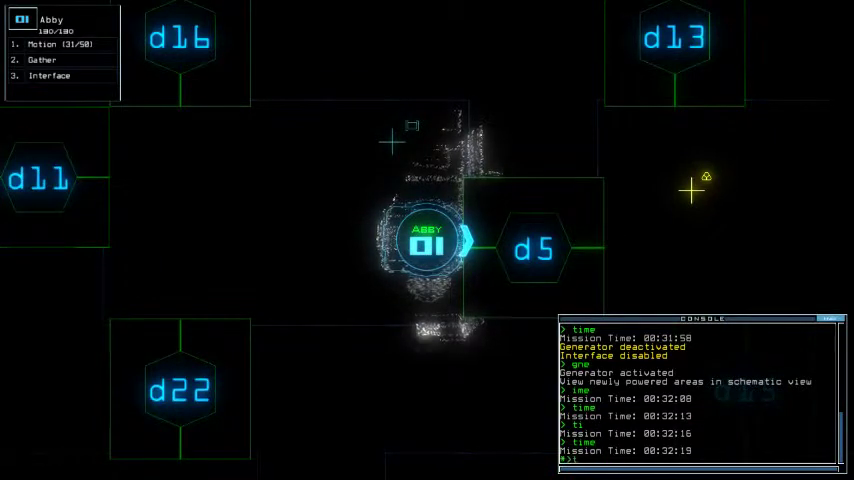
text(me)
key(Return)
text(d5)
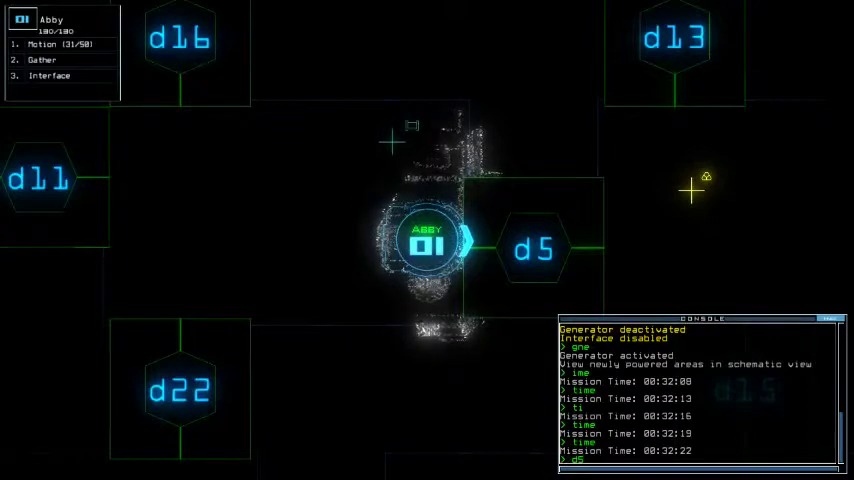
- Open door d5, gather scrap with Abby, toggle d5 again, and degauss the drones
key(Return)
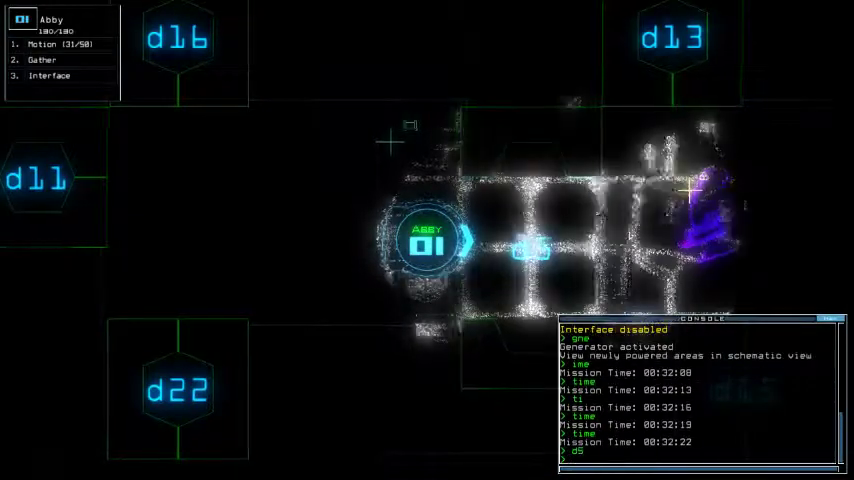
text(s)
key(Return)
text(g)
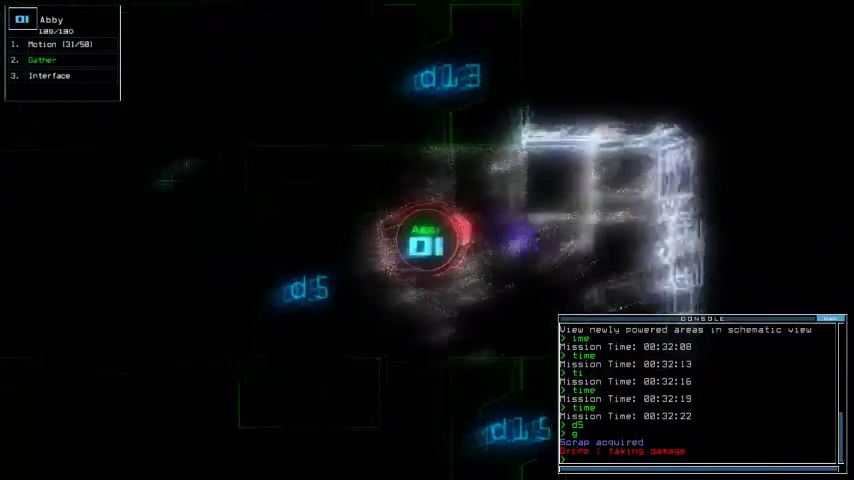
text(d5)
key(Return)
key(Tab)
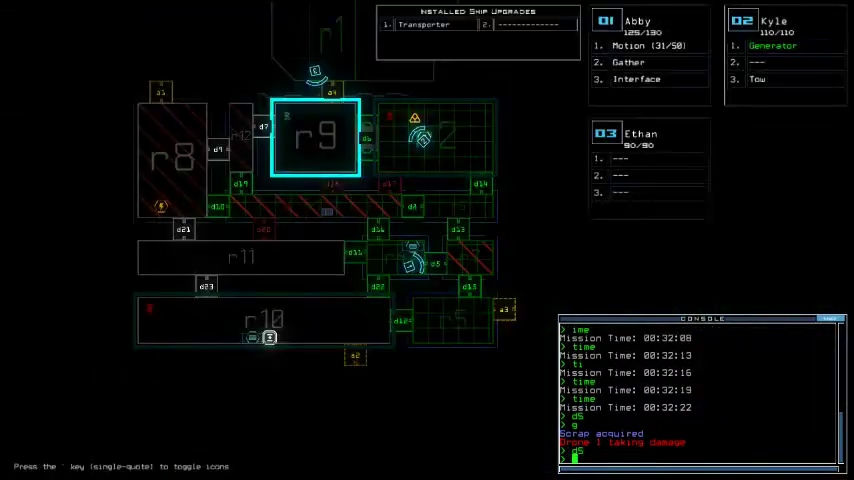
key(Tab)
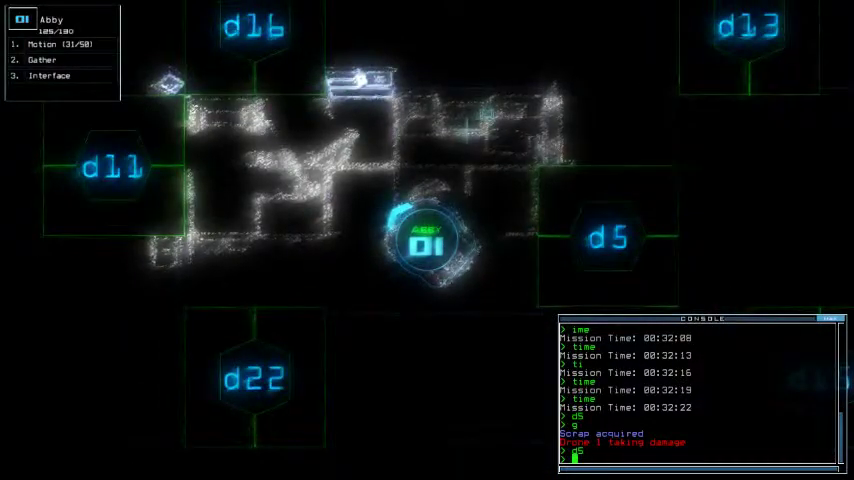
text(dega)
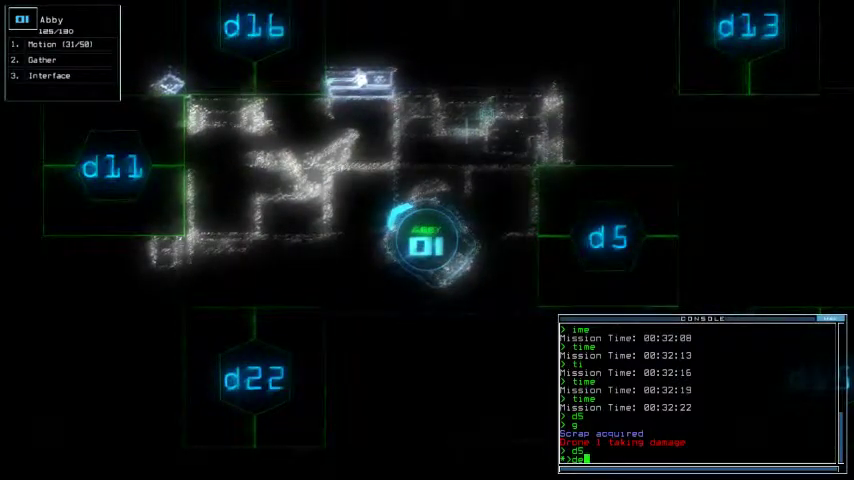
text(uss)
key(Return)
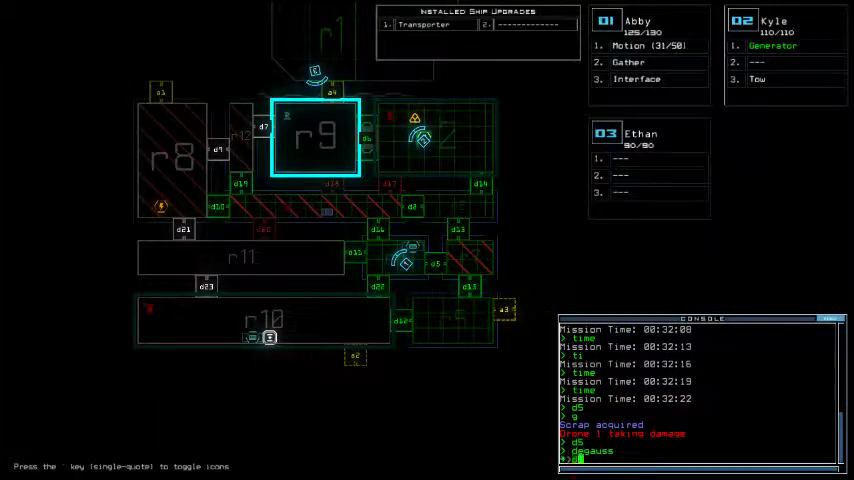
text(ock a3)
- Toggle doors d22 and d12, dock at airlock a3, and close all open doors
key(Return)
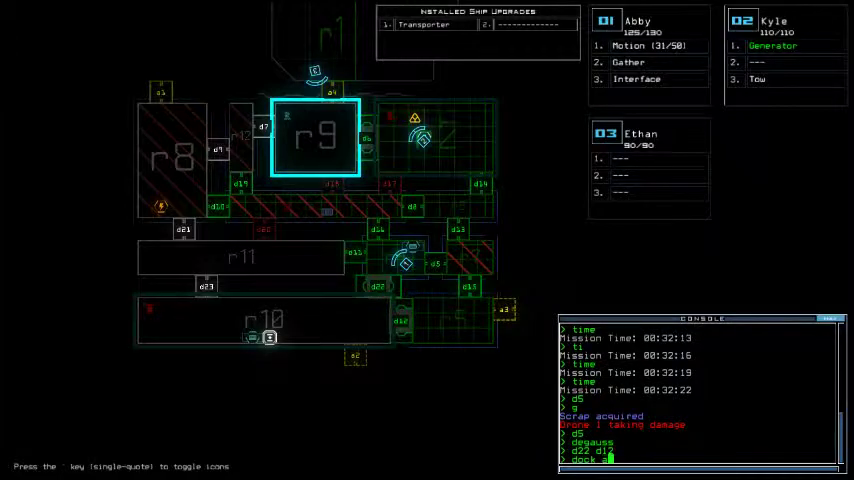
key(Return)
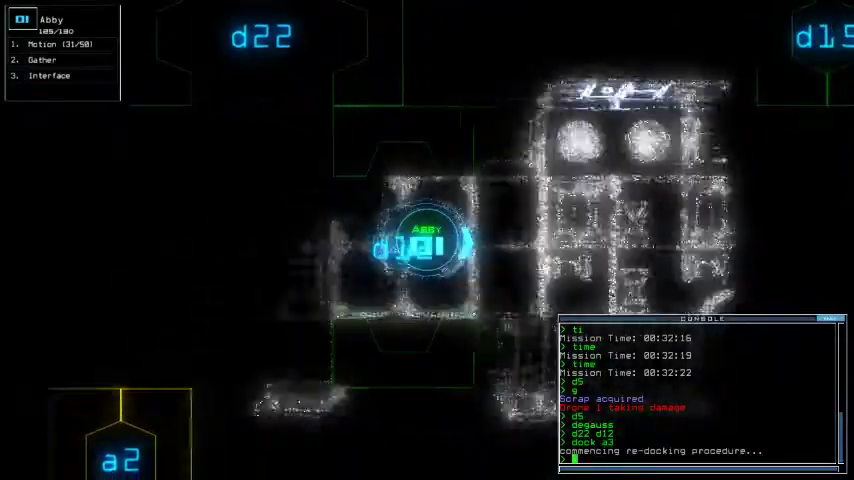
text(cc)
key(Return)
text(s)
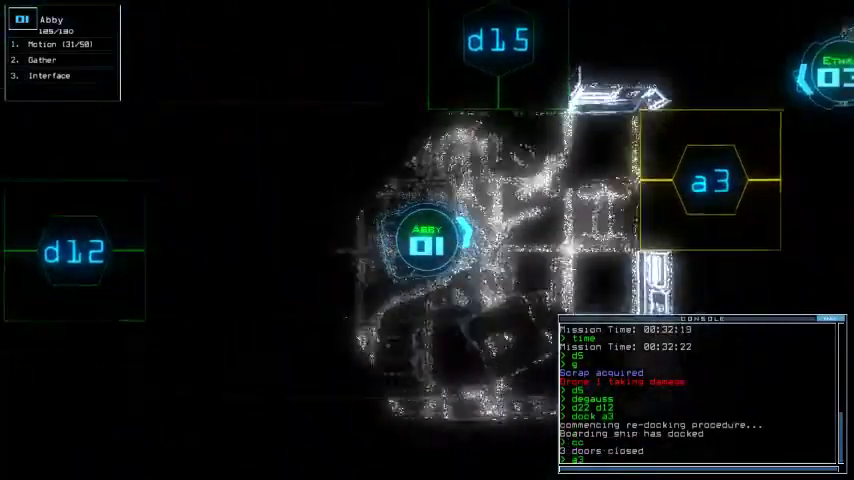
text(3)
- Open airlock a3, try sending drone 1 to room r9, and start re-docking at a4
key(Return)
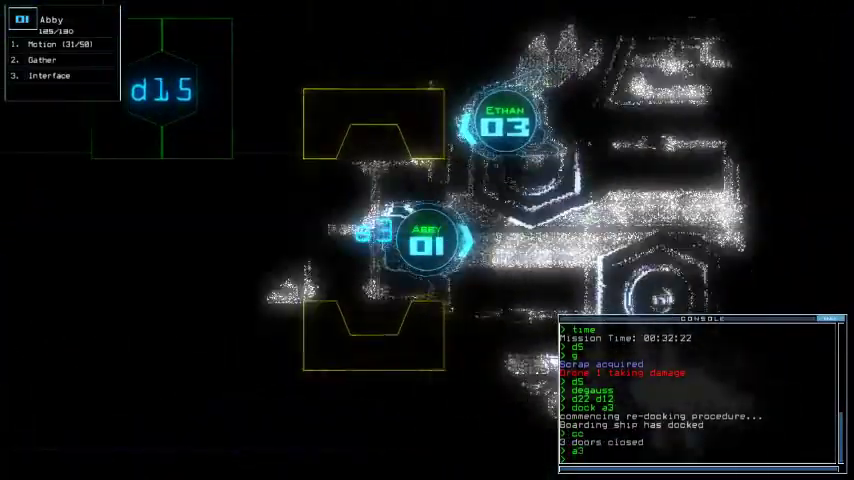
text(trn 1 r9)
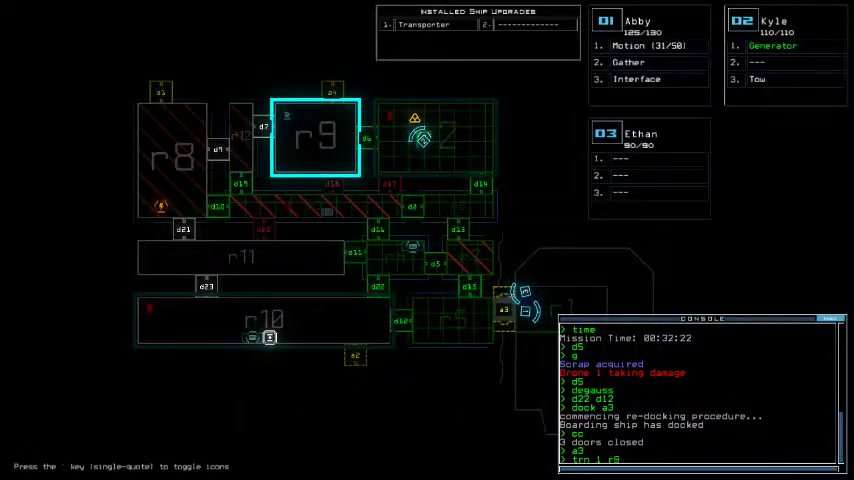
key(Return)
text(dock a)
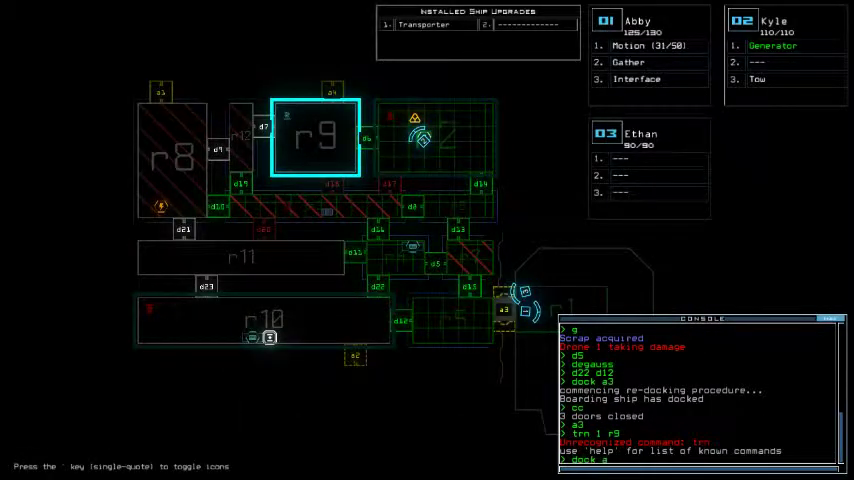
text(4)
key(Return)
text(time)
- Check the mission time, open door d6 and teleport the drones back aboard
key(Return)
text(d5)
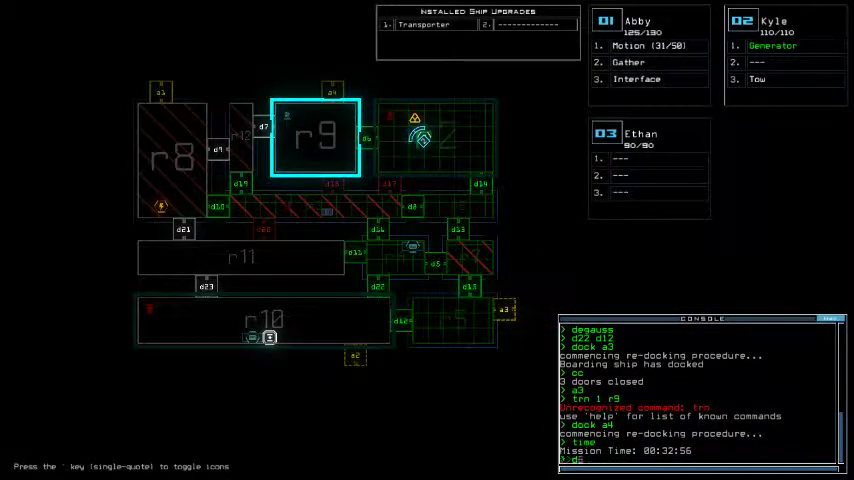
key(Return)
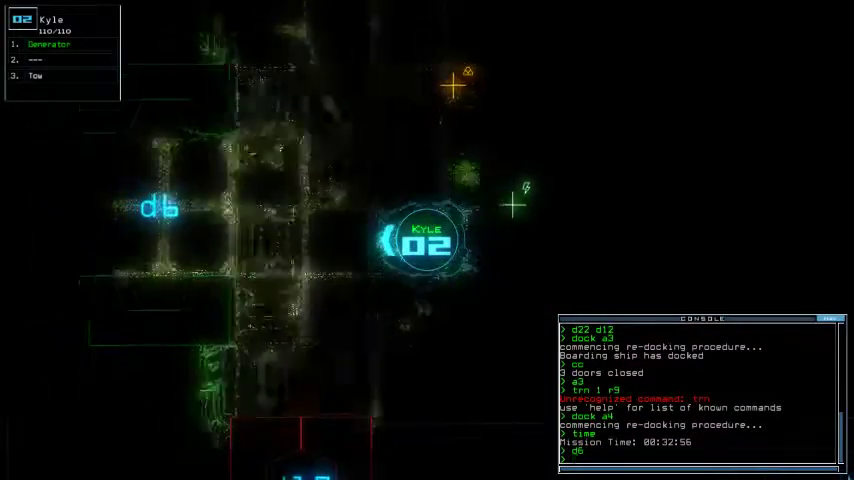
text(tt)
key(Return)
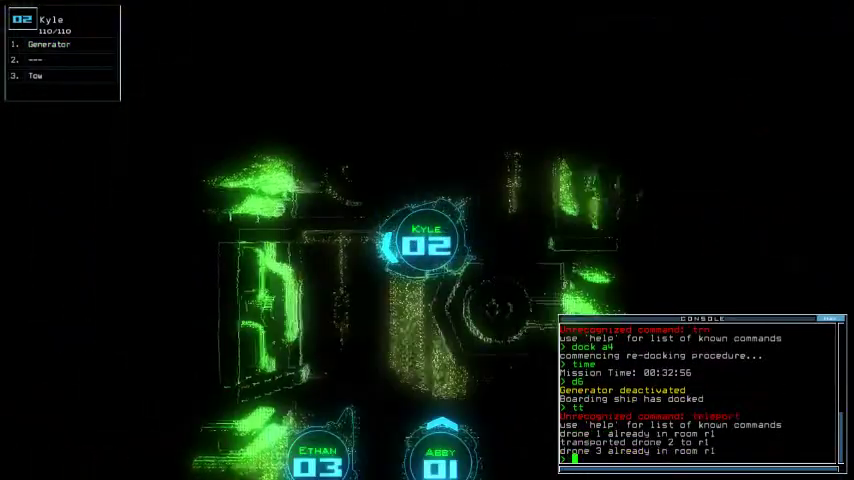
text(a4)
- Open airlock a4, drive Abby's drone into the next room and gather its scrap
key(Return)
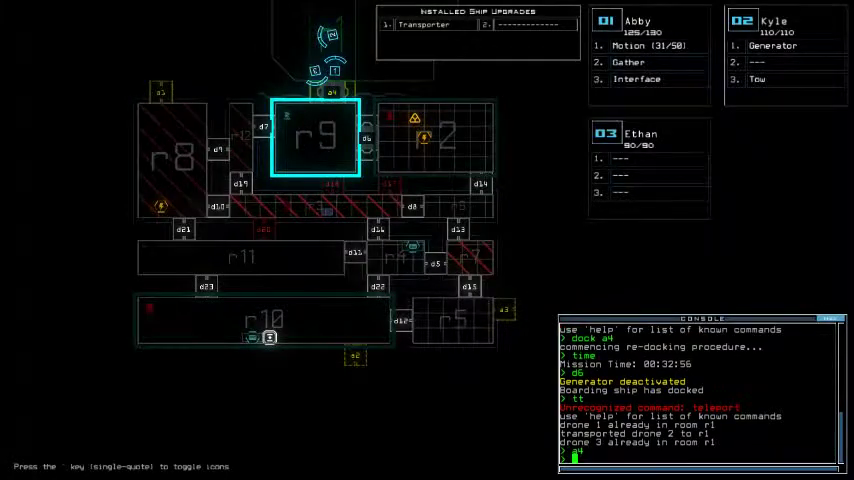
key(Up)
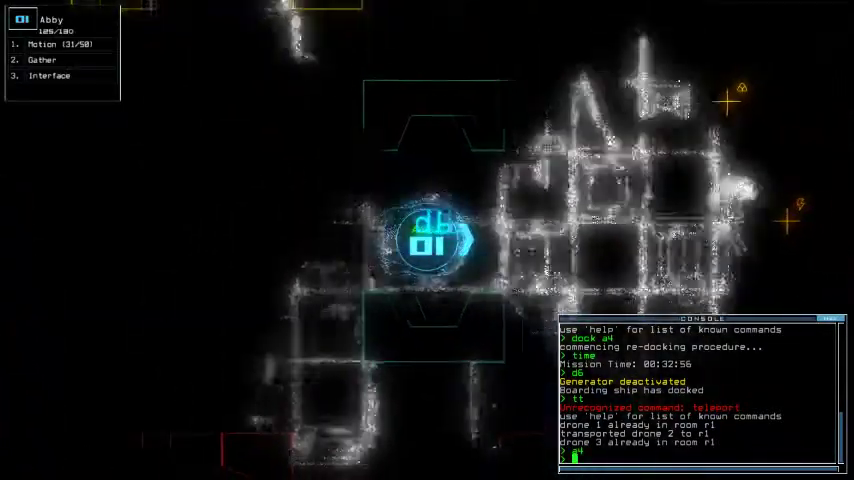
key(Return)
text(g)
key(Return)
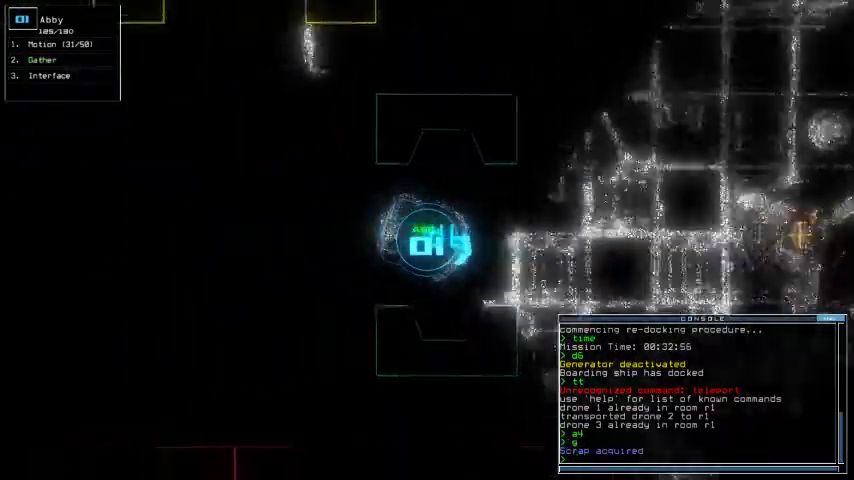
text(a4)
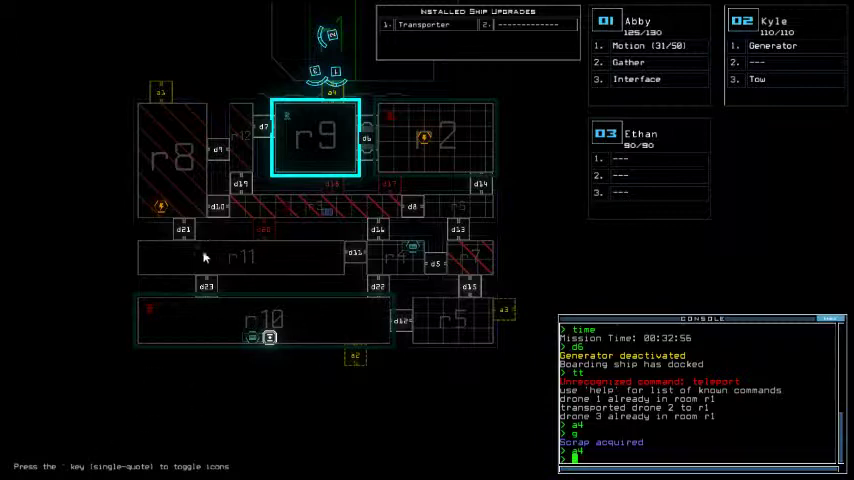
text(tt r10ag r10 r11)
key(Return)
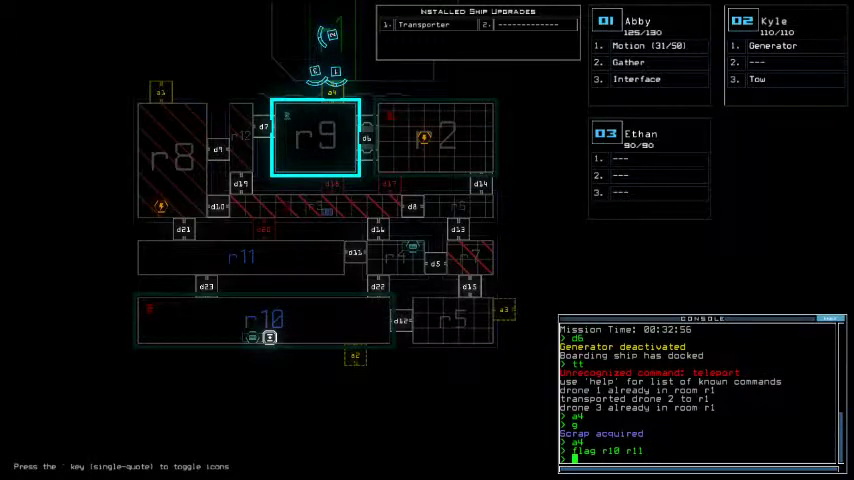
text(flag )
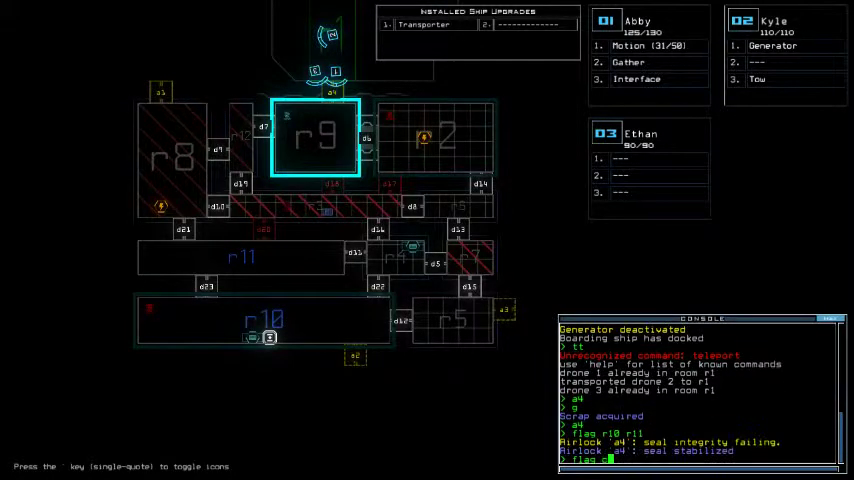
text(cle)
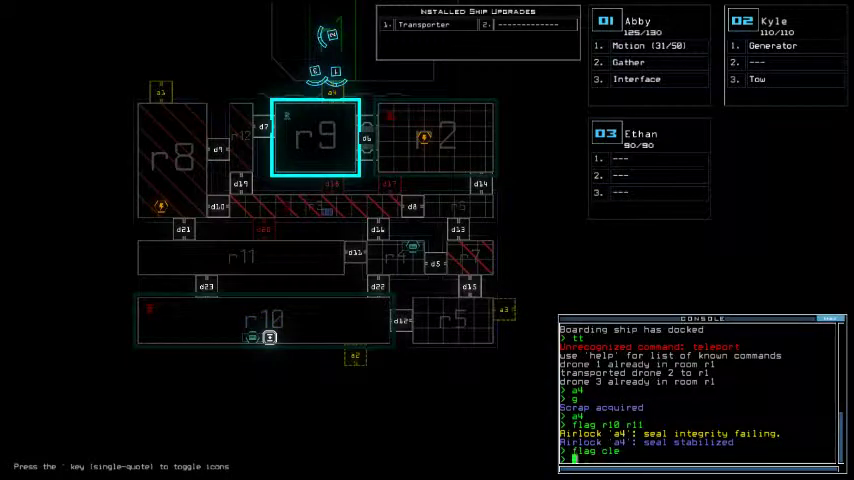
text(time :e)
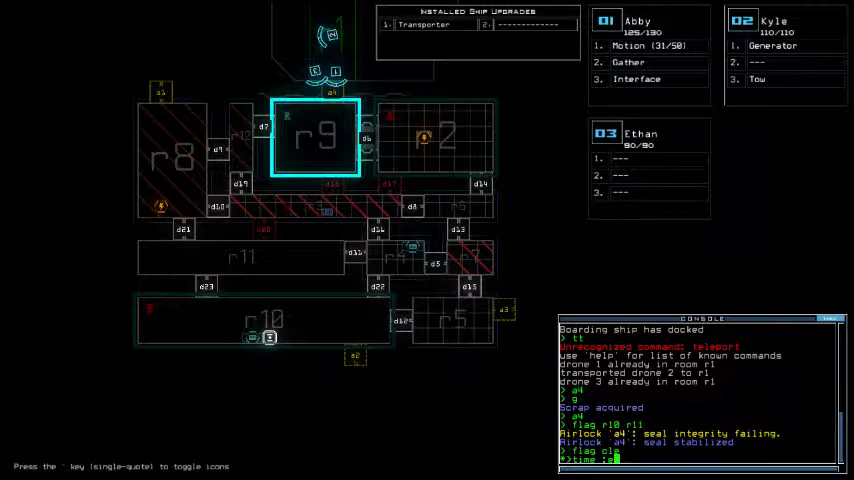
- Submit the final command, ending the mission and showing the 655-point daily challenge score
key(Return)
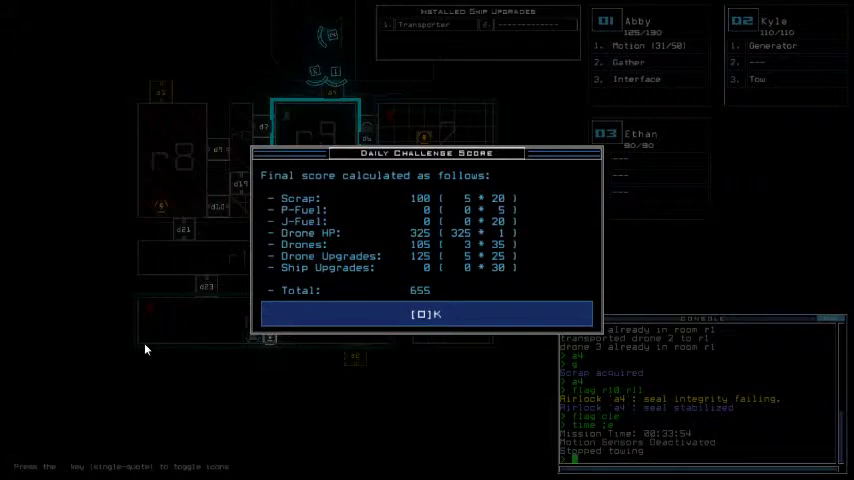
- Close the score summary with O to show the daily leaderboard ranking 8th of 14
key(o)
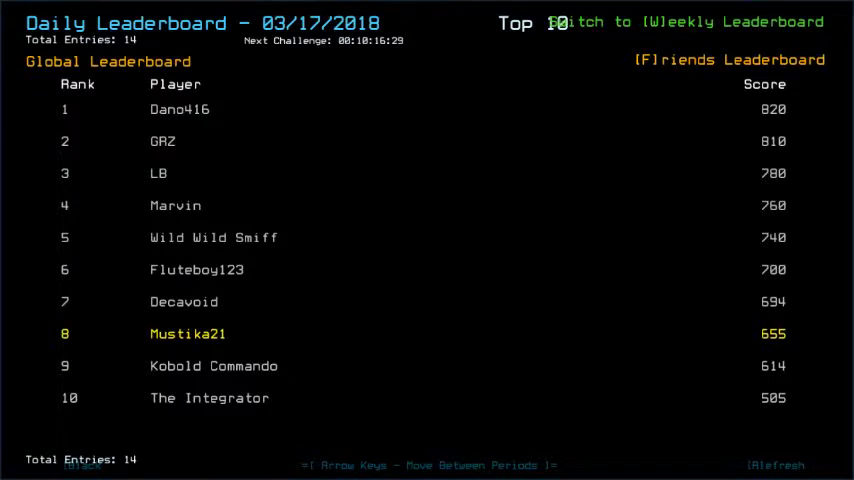
key(f)
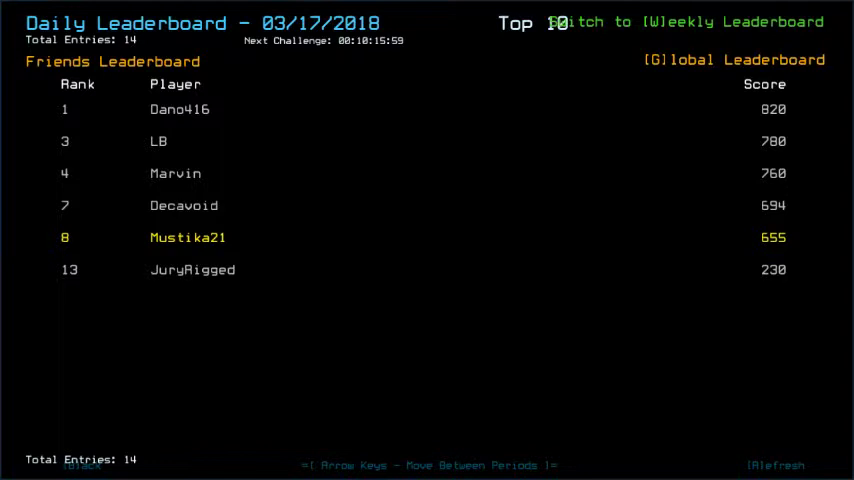
key(g)
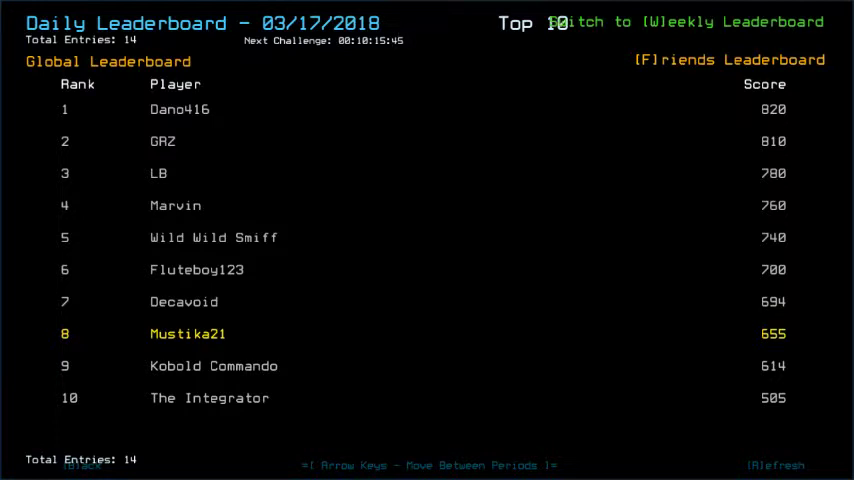
key(Left)
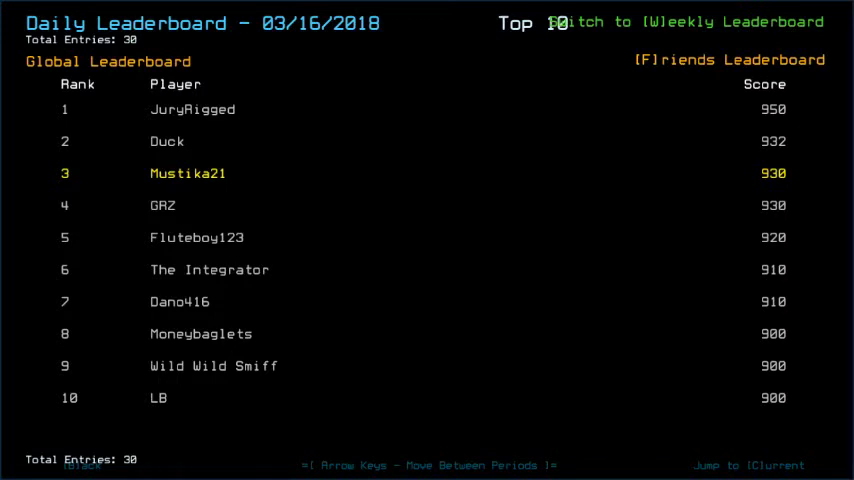
key(Right)
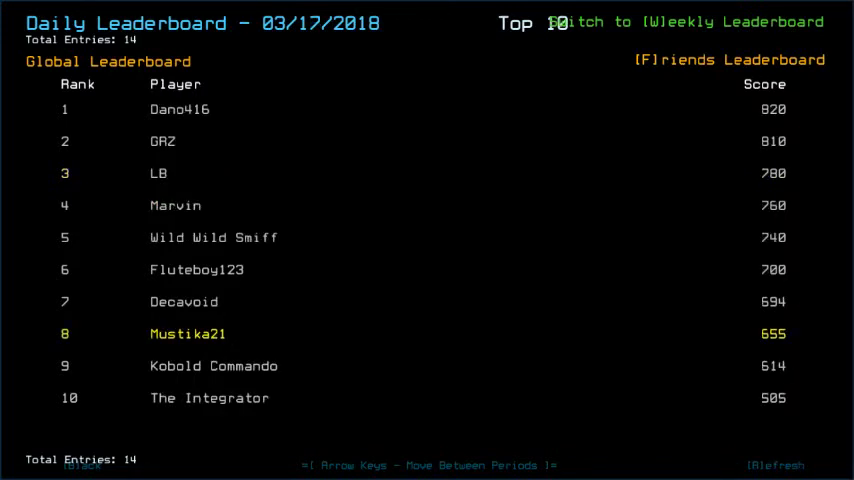